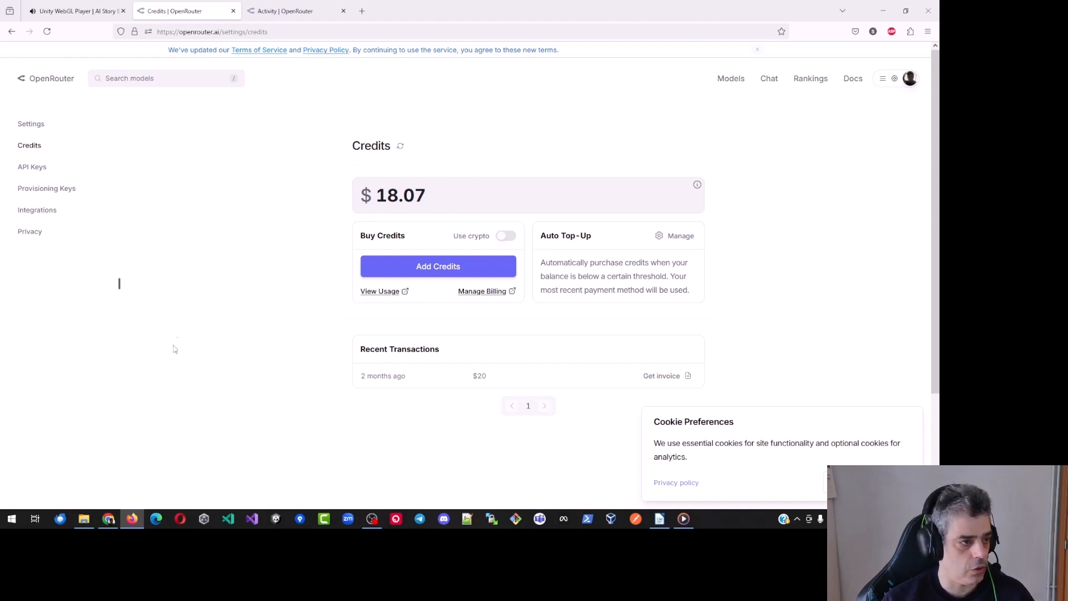
Step: Review the recent model requests and their costs on the OpenRouter Activity page, and return to the story editor
left_click(306, 11)
scroll(557, 312, "down", 3)
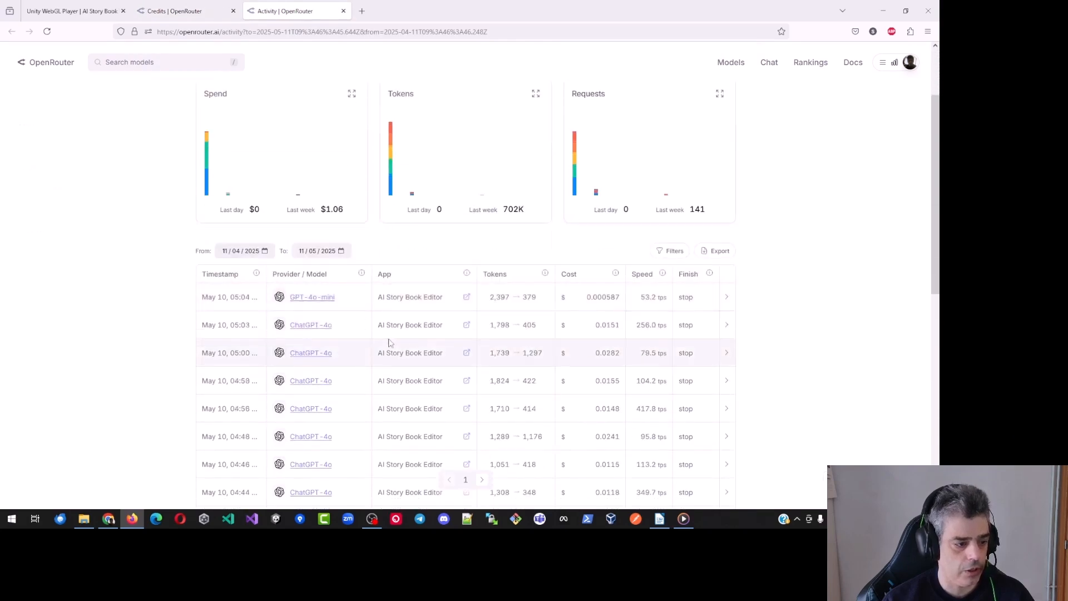
scroll(401, 315, "down", 3)
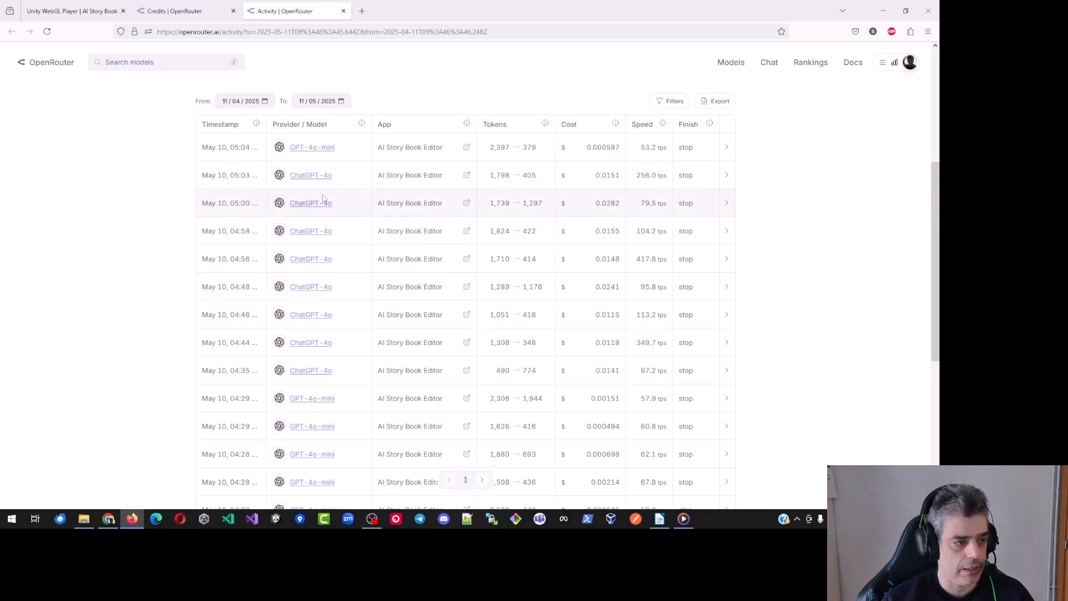
scroll(418, 217, "up", 3)
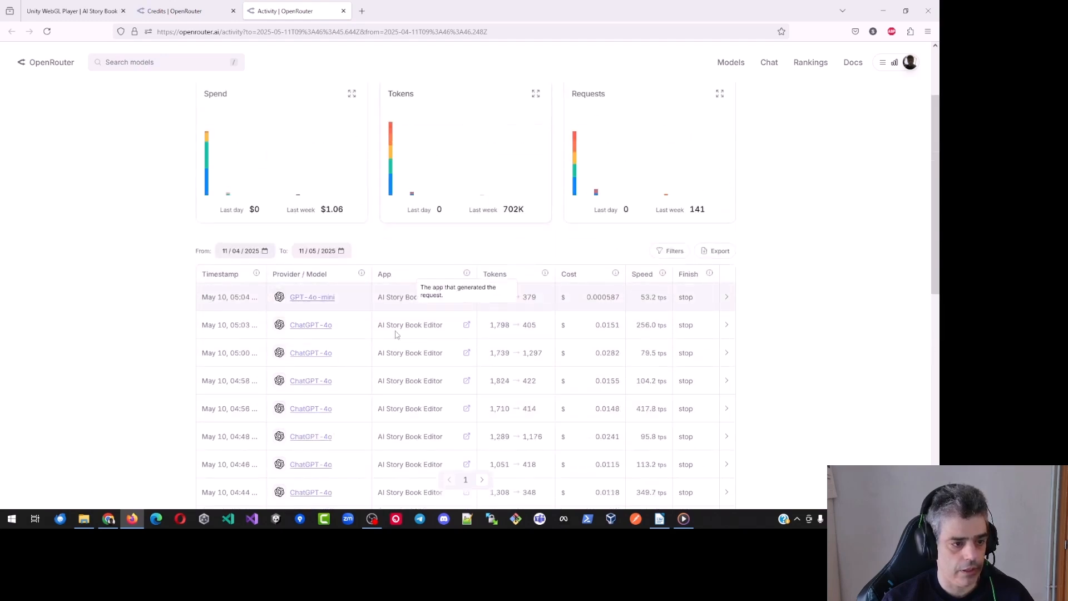
left_click(69, 10)
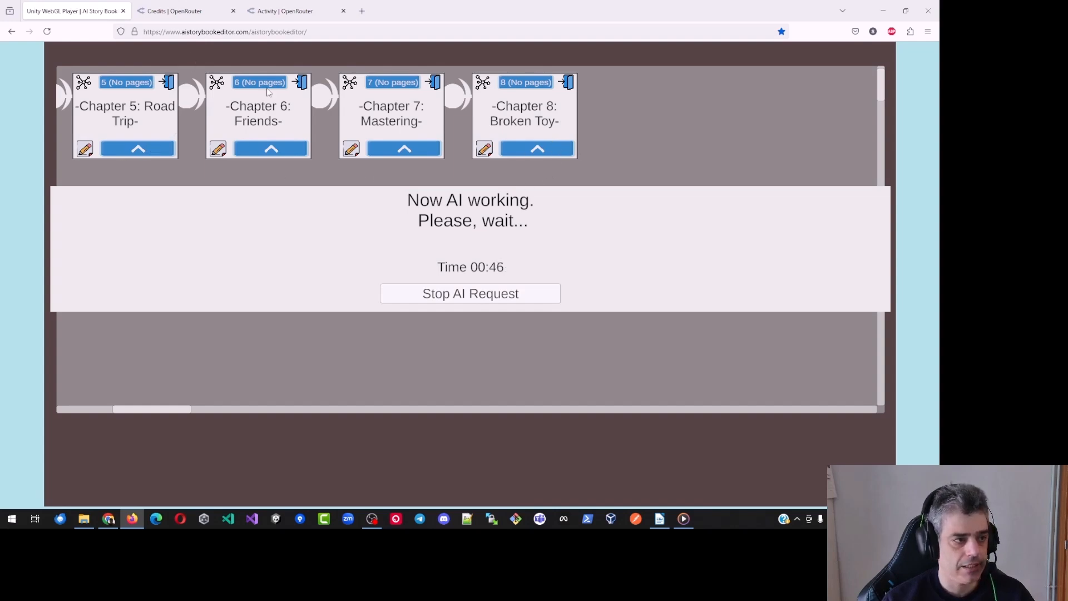
Step: Refresh the OpenRouter credits page to check the balance, and return to the story editor
left_click(183, 12)
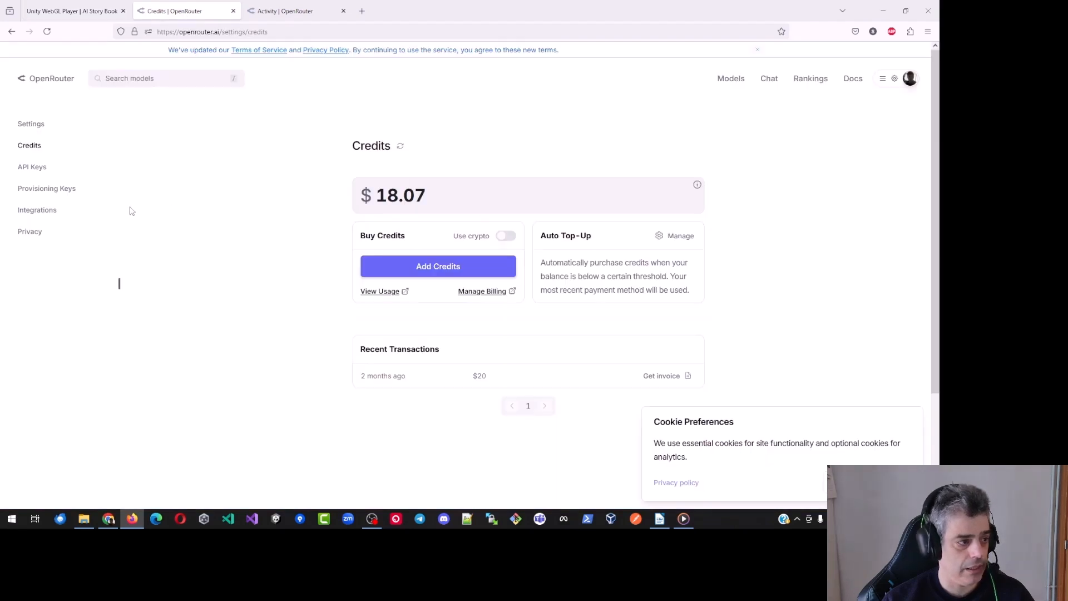
left_click(49, 33)
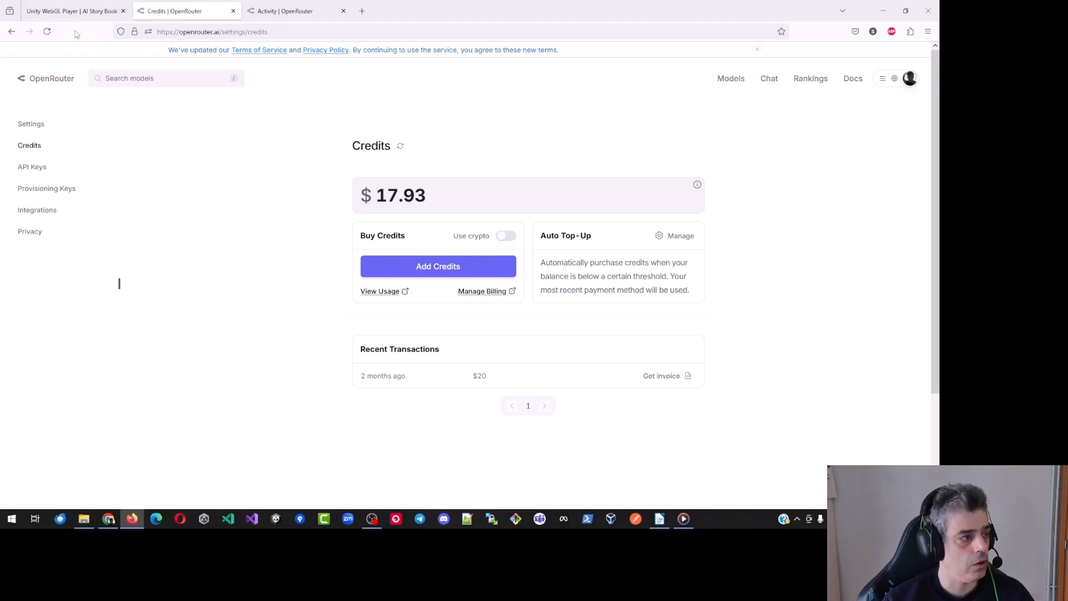
left_click(82, 13)
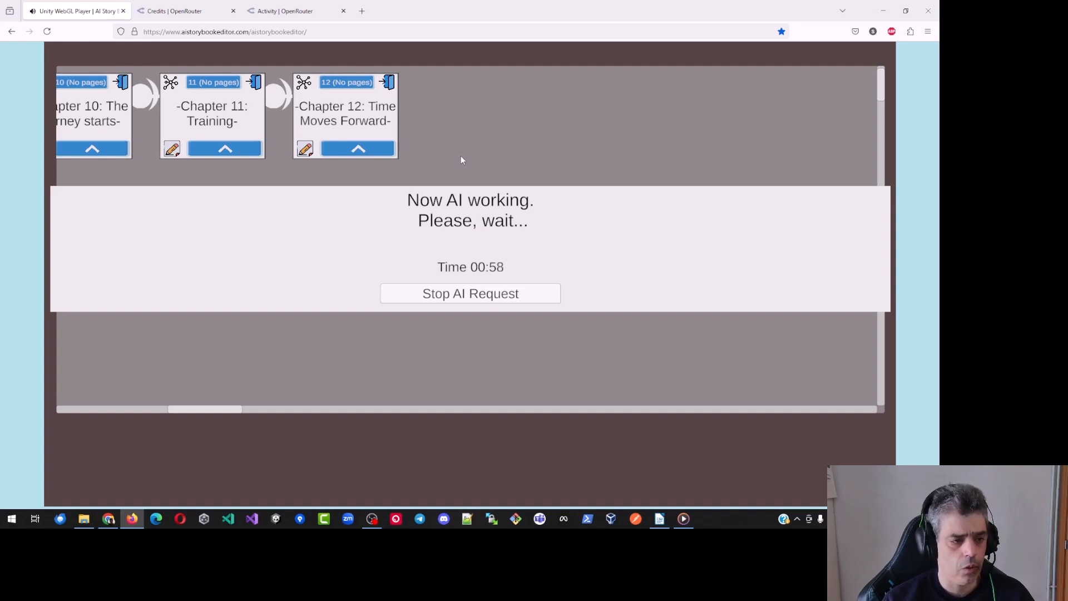
left_click(178, 11)
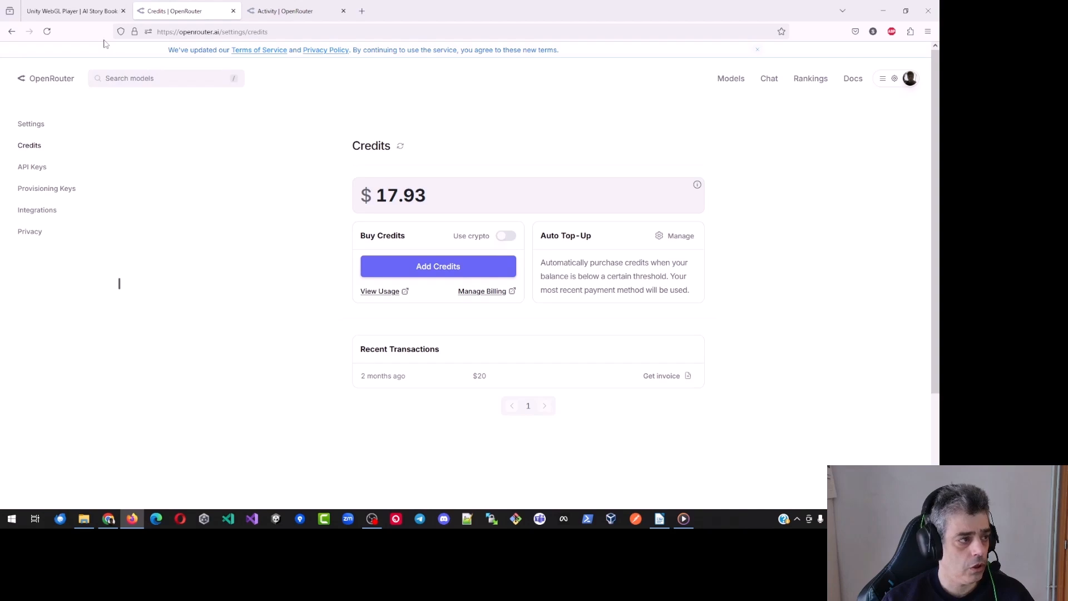
left_click(73, 11)
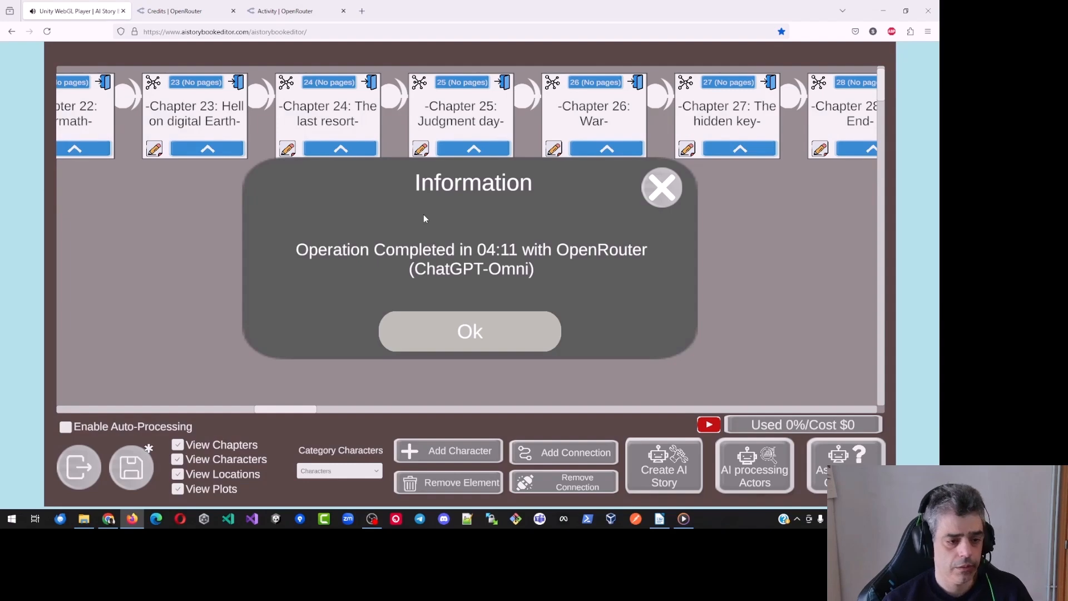
Step: Dismiss the completed-operation message and go back to the start of the chapter timeline
left_click(487, 330)
left_click_drag(779, 256, 499, 293)
left_click_drag(173, 293, 379, 285)
left_click_drag(239, 278, 429, 286)
left_click_drag(279, 290, 473, 259)
left_click_drag(377, 268, 499, 329)
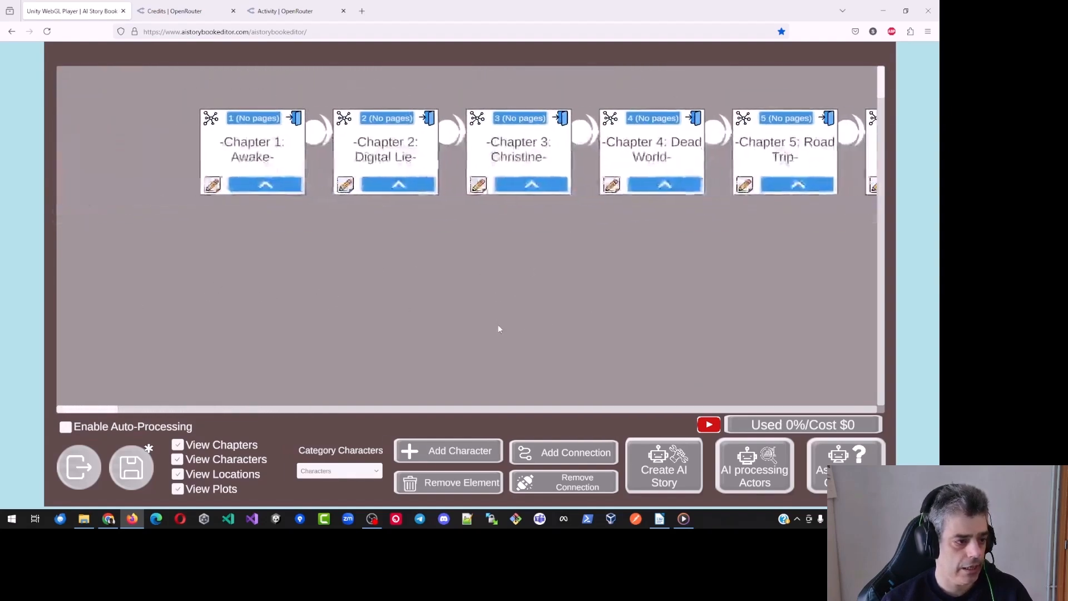
Step: Expand Chapter 1: Awake, read through its generated summary, and collapse it
left_click(248, 192)
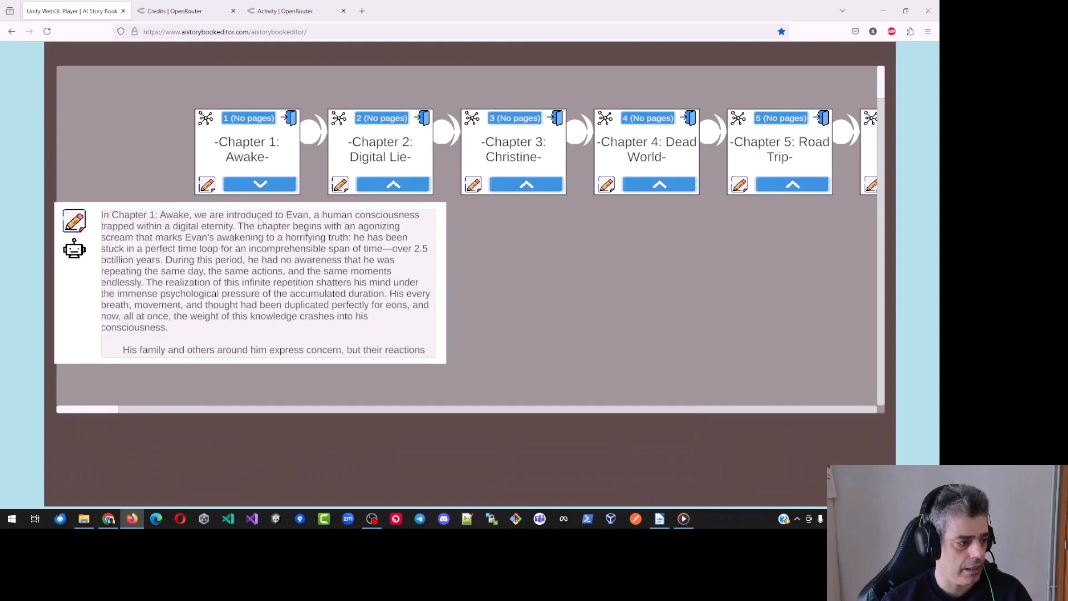
left_click_drag(259, 329, 265, 248)
scroll(268, 250, "up", 10)
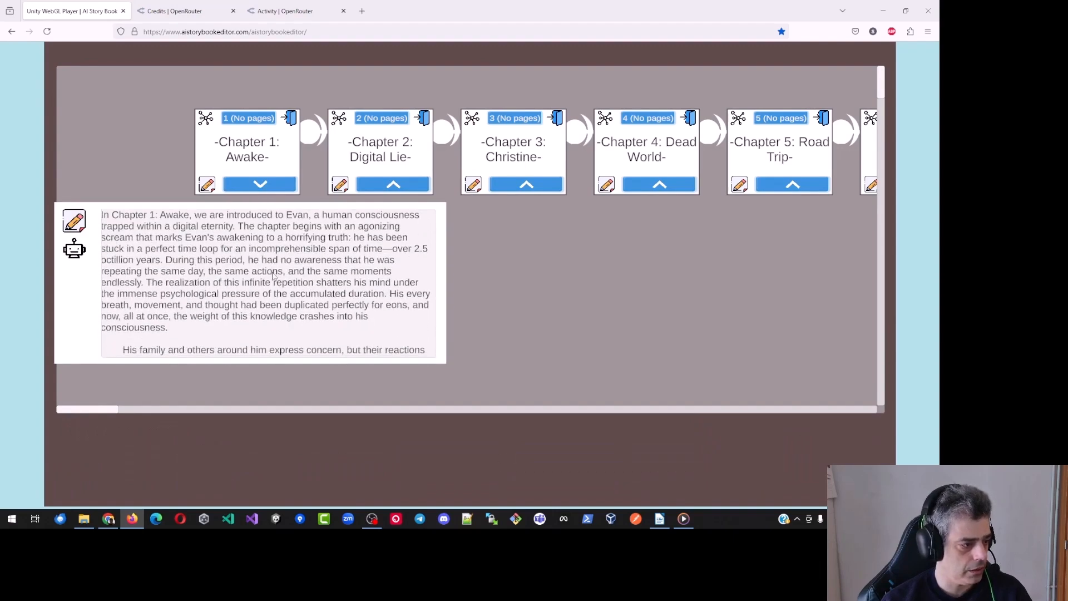
scroll(281, 269, "down", 2)
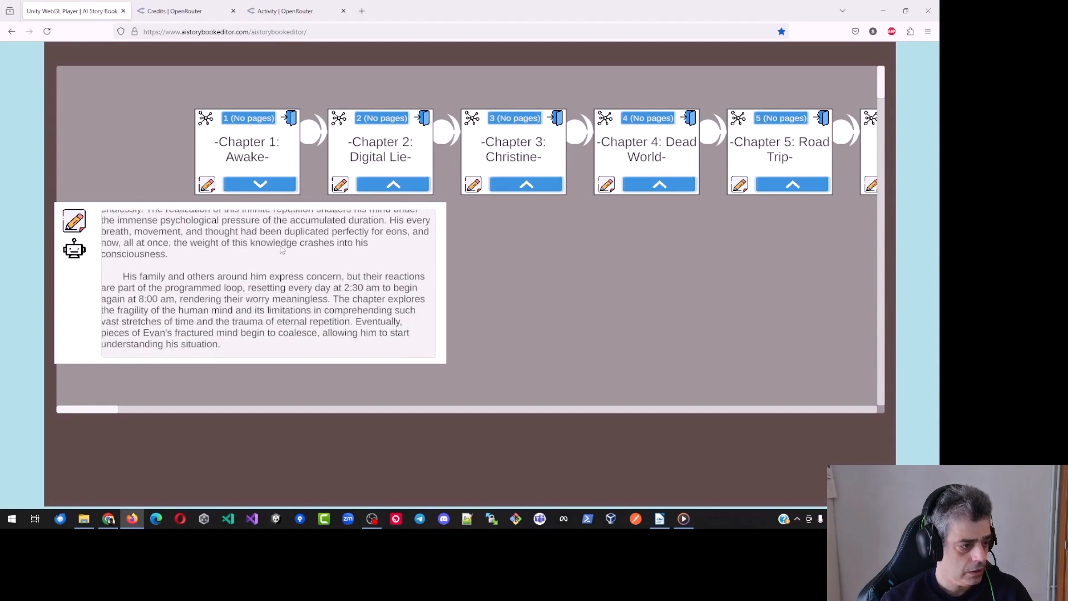
scroll(282, 261, "up", 3)
left_click(472, 279)
Step: Read the full generated summary of Chapter 2: Digital Lie and close it
left_click(388, 181)
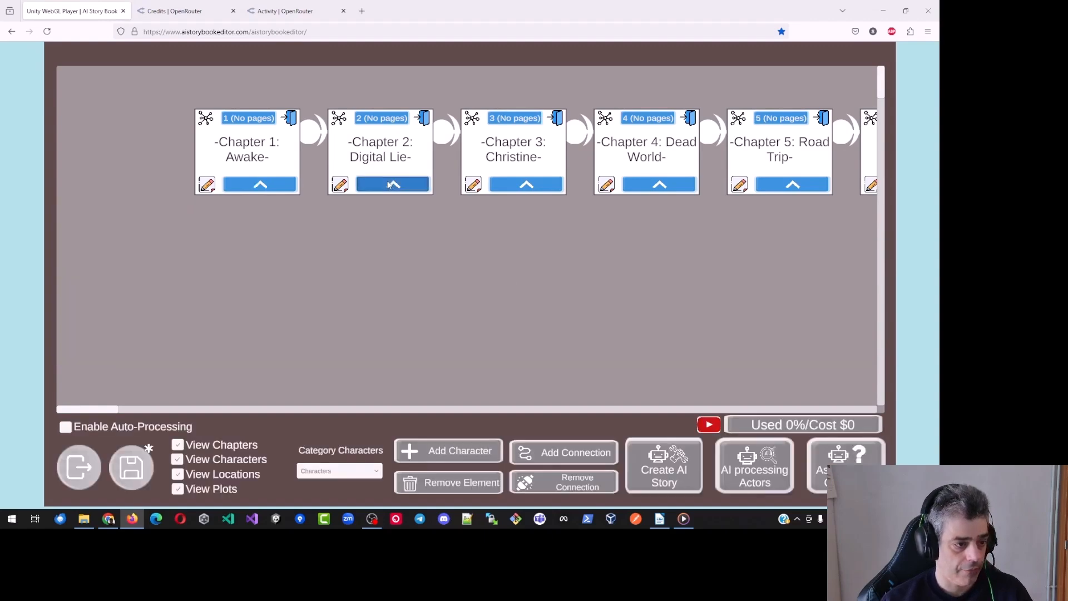
scroll(408, 262, "down", 4)
scroll(401, 234, "down", 3)
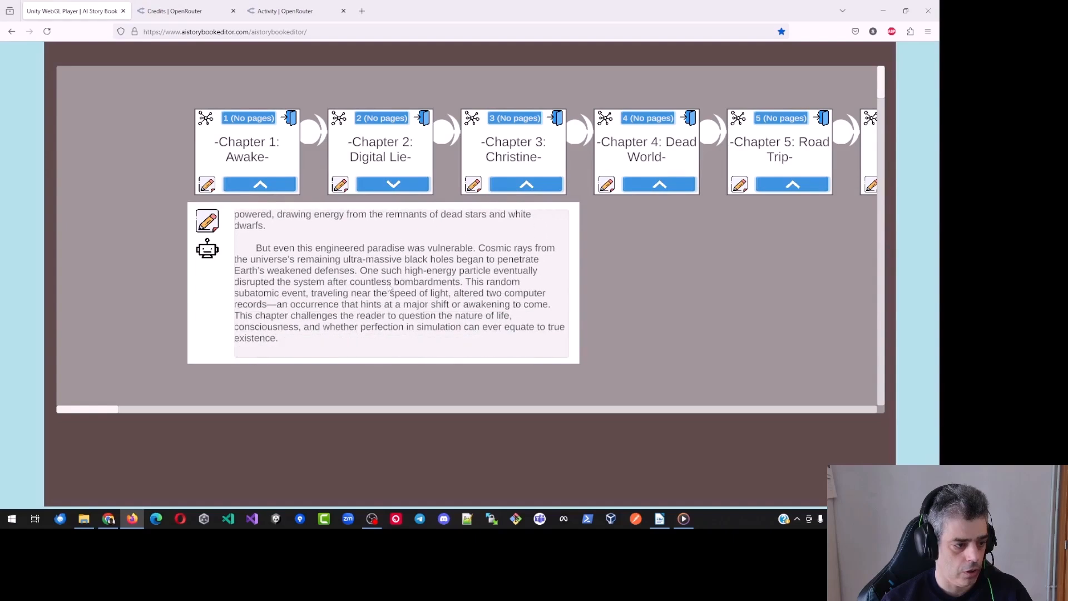
scroll(401, 234, "up", 8)
left_click(595, 296)
Step: Read the generated summary of Chapter 4: Dead World and close it
left_click(648, 185)
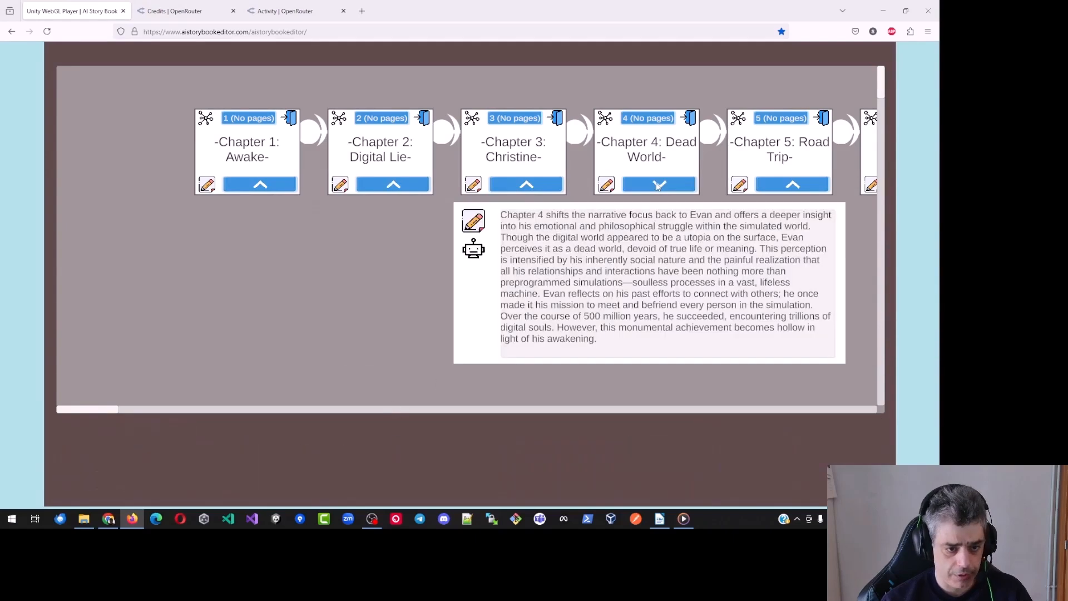
scroll(644, 259, "down", 5)
scroll(644, 258, "up", 6)
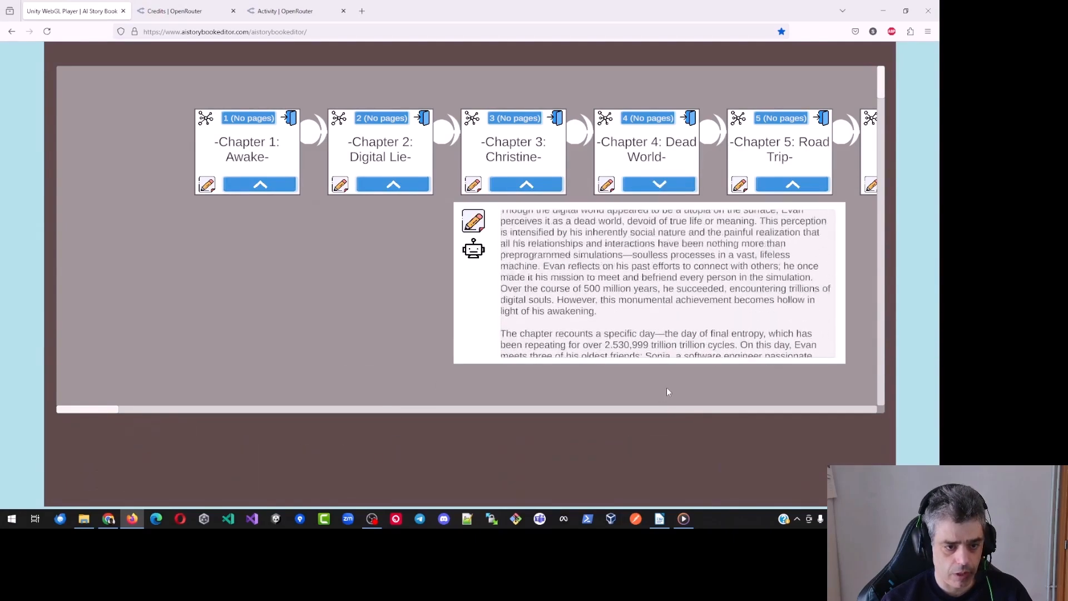
left_click(857, 319)
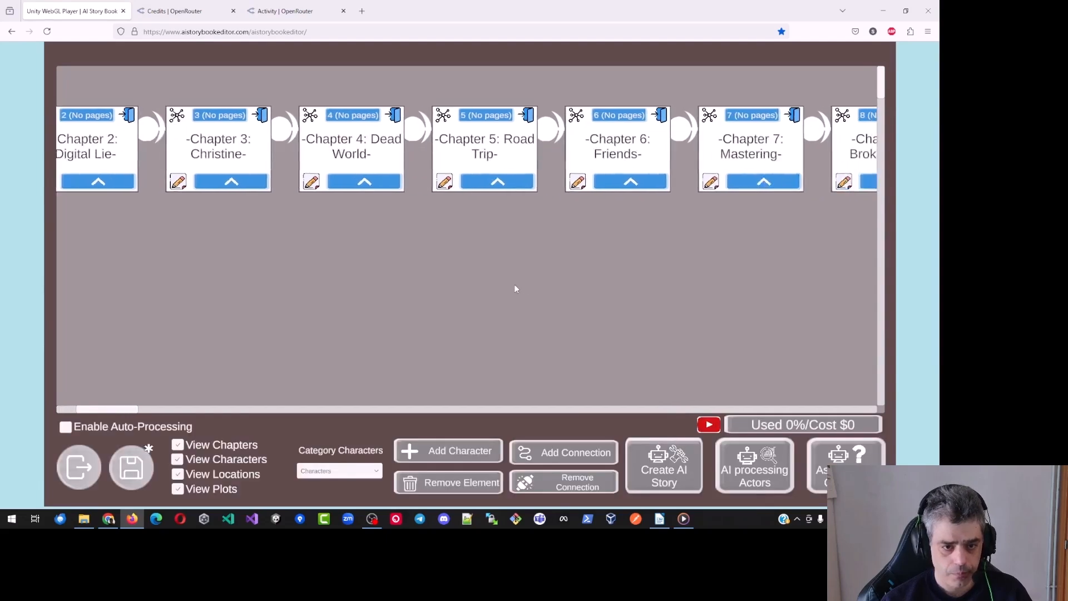
Step: Reload the OpenRouter credits page to check the cost of the chapter generation, and return to the story editor
left_click(171, 10)
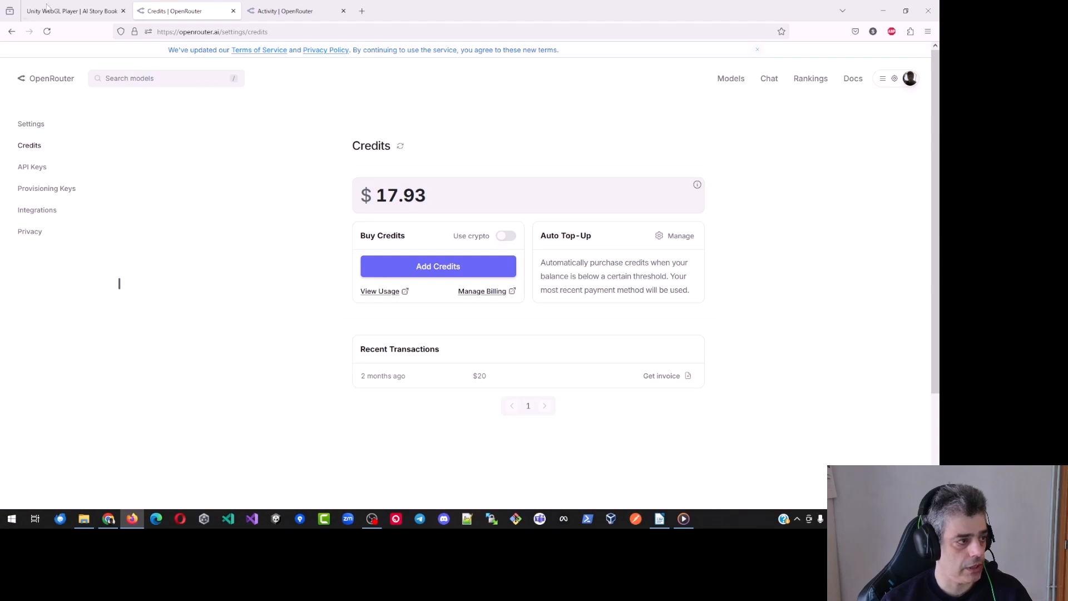
left_click(46, 32)
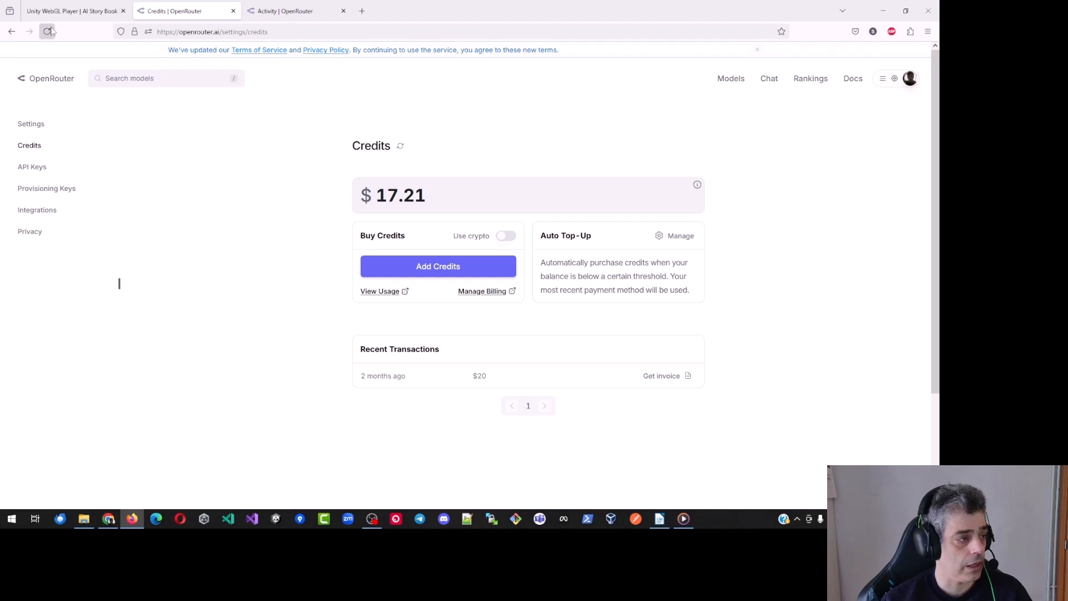
key("ctrl+shift+Tab")
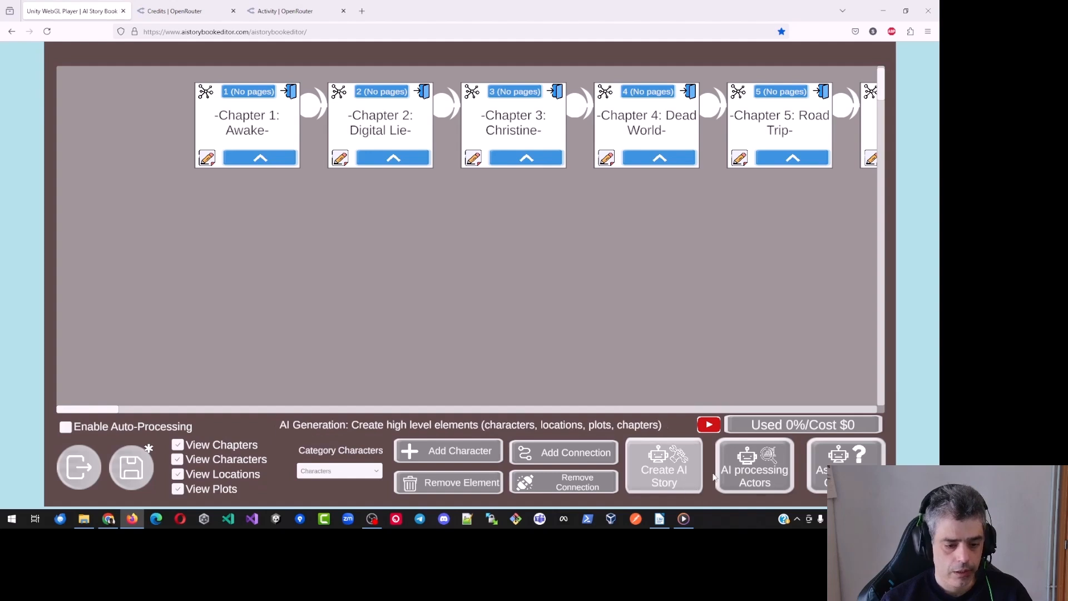
Step: Run AI processing of the actors with the default characters-summary prompt and OpenRouter (ChatGPT-Omni), and dismiss the completion message
left_click(749, 478)
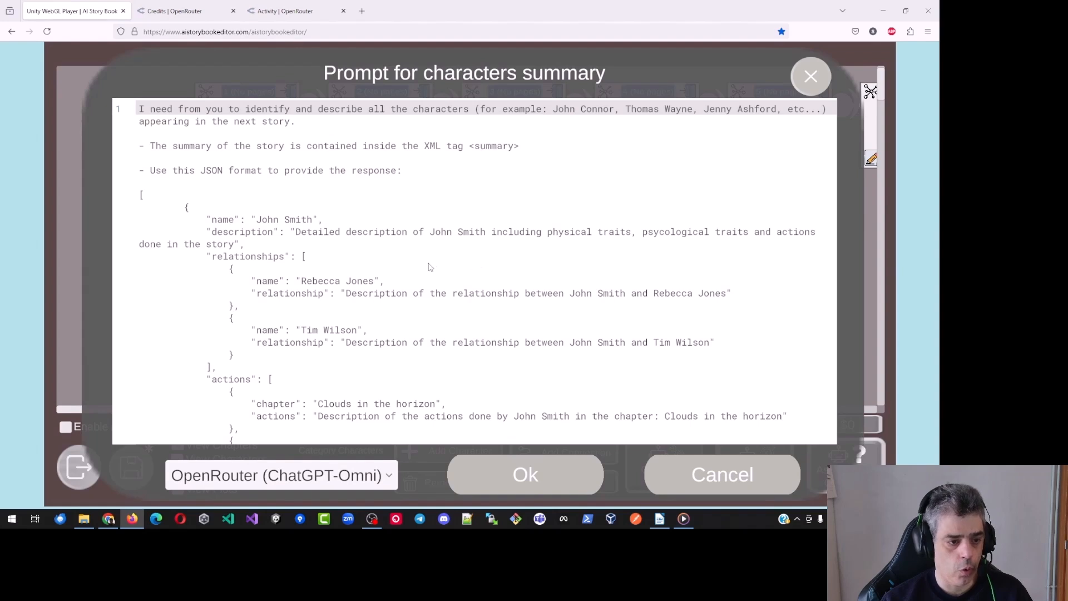
left_click(389, 474)
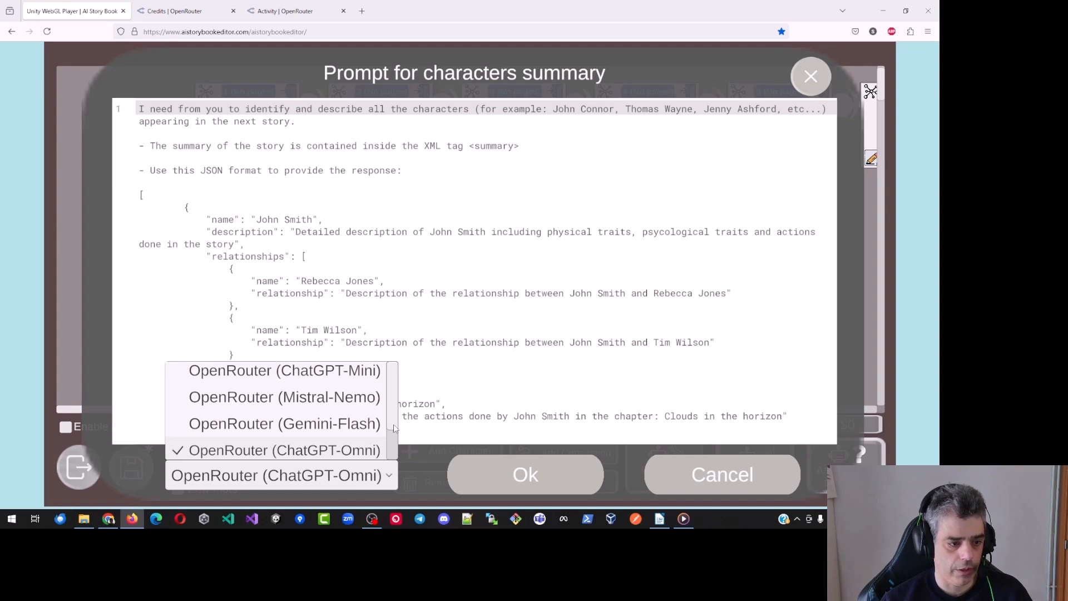
left_click(501, 383)
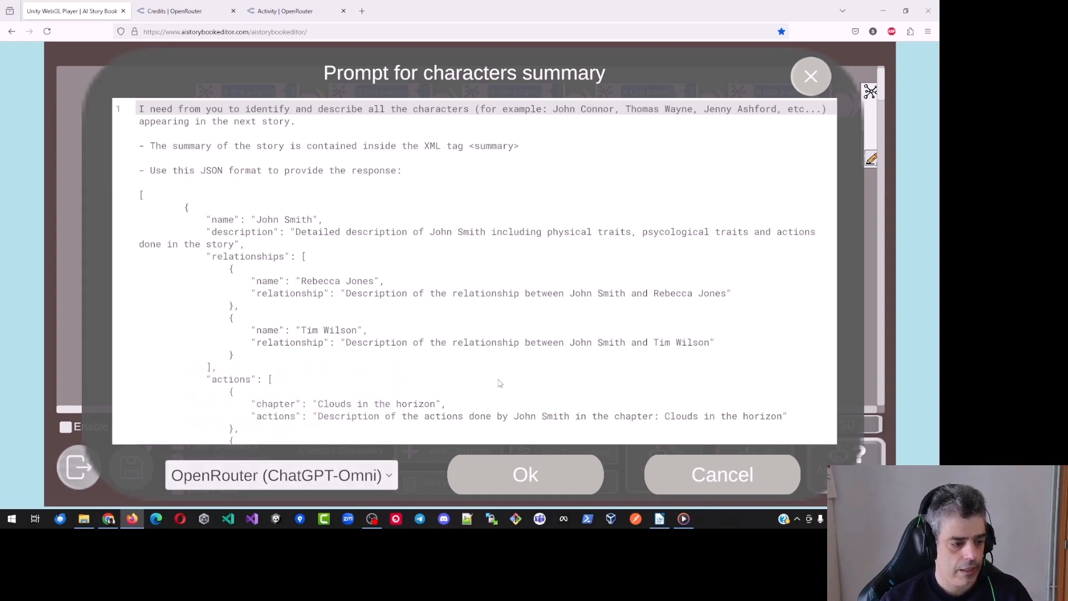
left_click(509, 475)
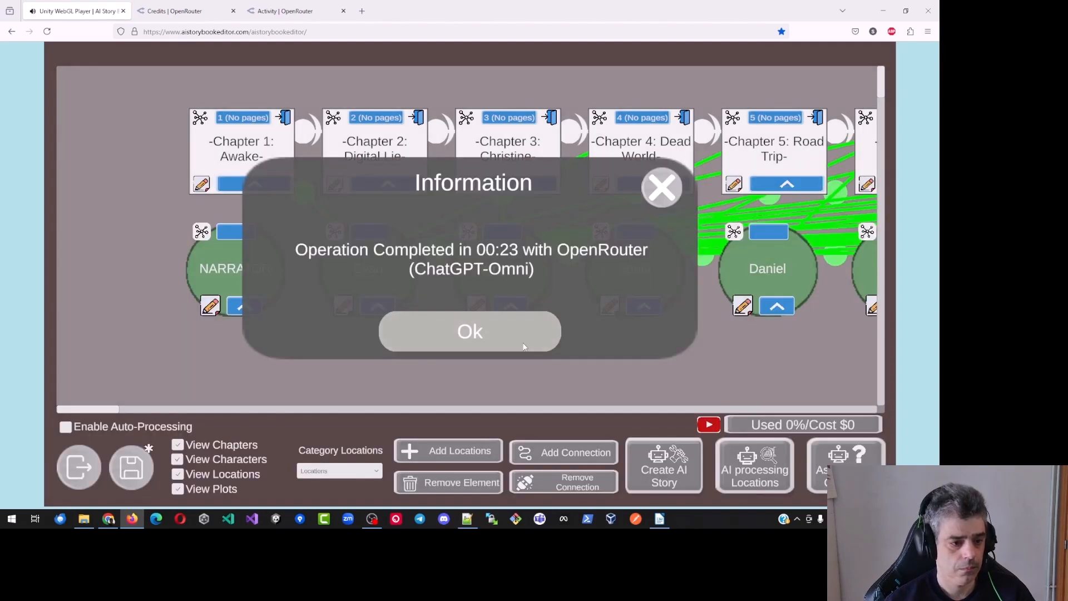
left_click(523, 345)
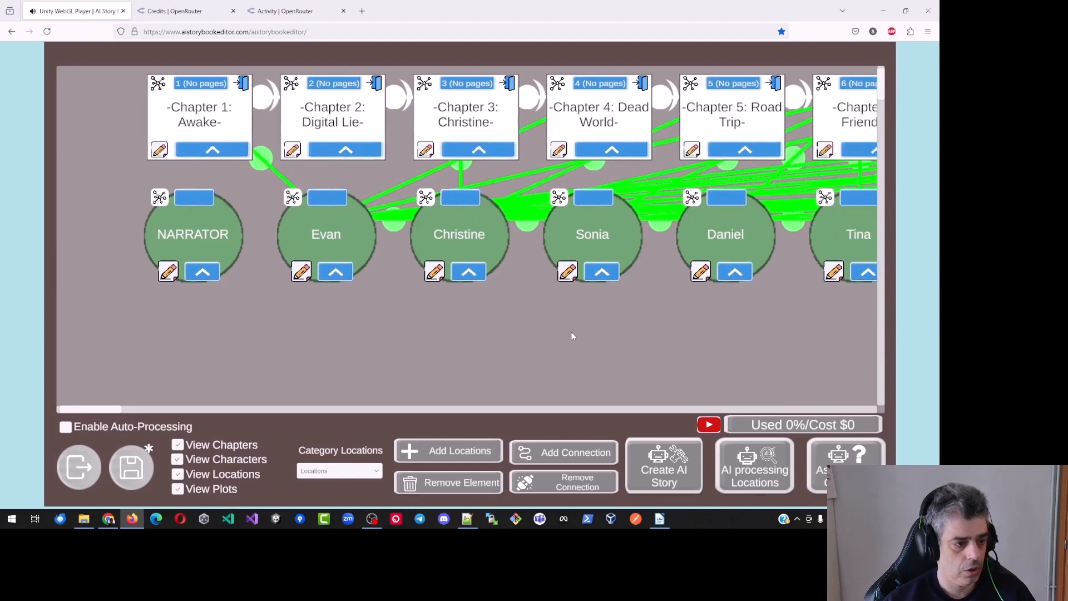
Step: Look over the generated character nodes and read through Evan's description
left_click_drag(745, 339, 453, 329)
left_click_drag(300, 339, 399, 309)
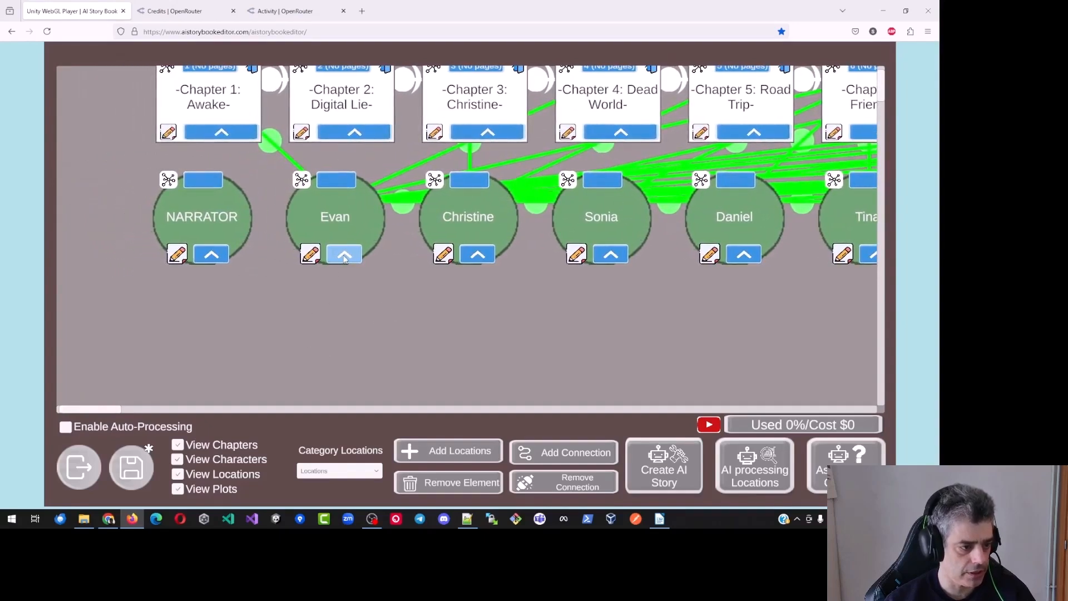
left_click(345, 256)
scroll(421, 379, "down", 5)
scroll(420, 384, "up", 5)
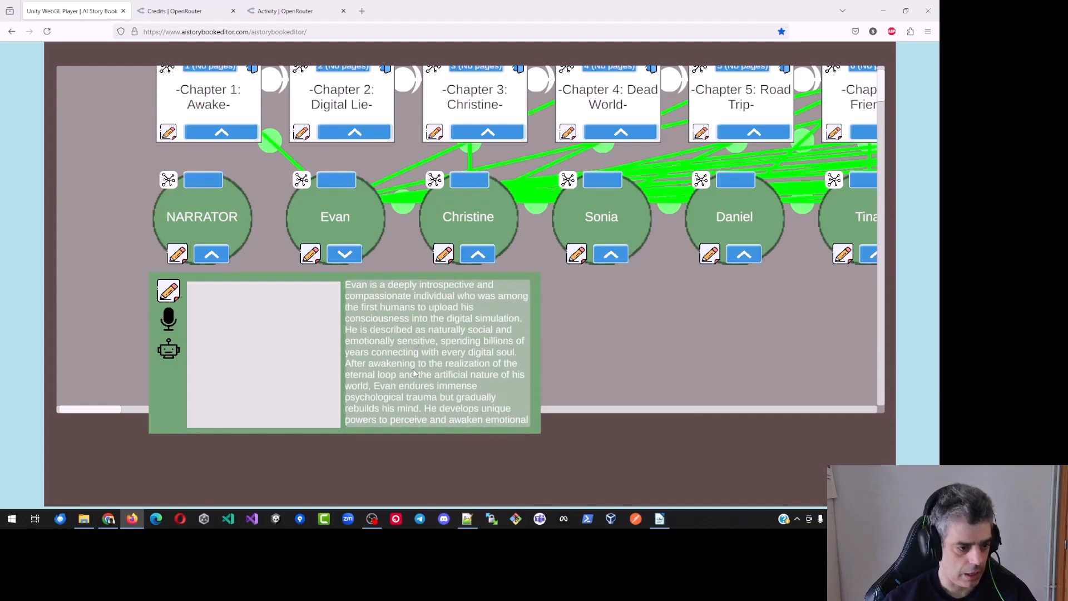
scroll(416, 348, "down", 2)
scroll(416, 342, "up", 2)
scroll(418, 341, "down", 3)
scroll(418, 340, "up", 3)
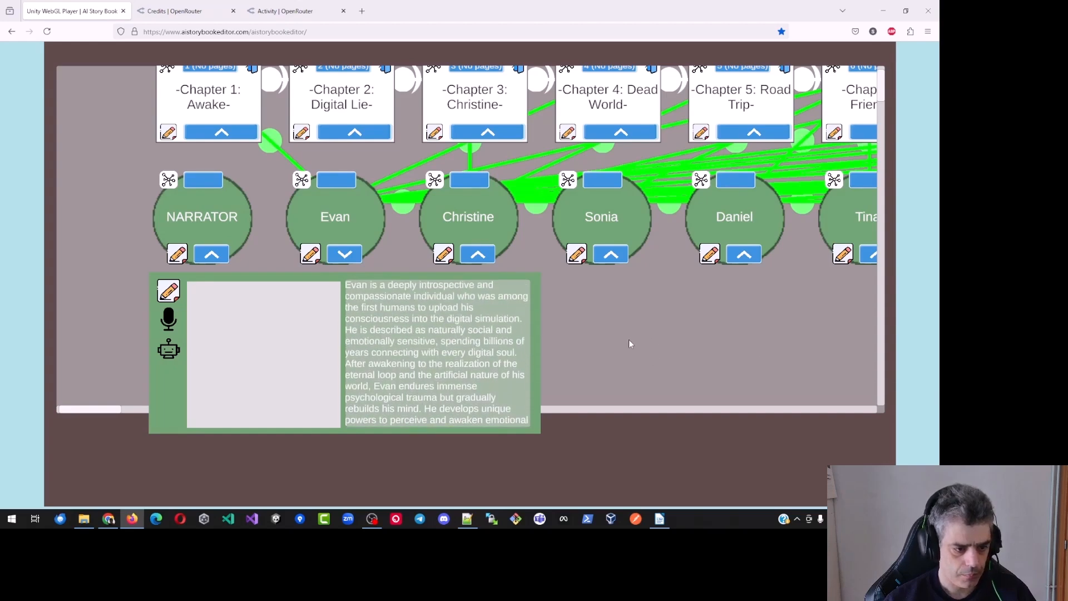
Step: Read through the generated description of the character Christine and close it
left_click(489, 255)
scroll(545, 365, "down", 4)
scroll(548, 363, "up", 4)
left_click(709, 344)
Step: Read the generated descriptions of the characters Sonia, Daniel and Tina, closing each one
left_click_drag(710, 342, 478, 339)
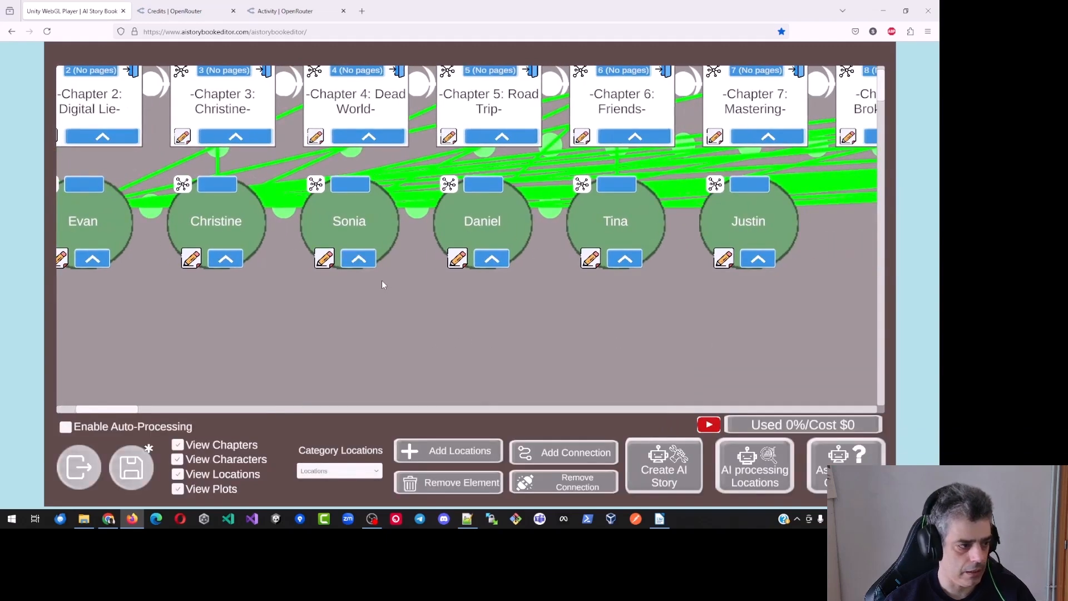
left_click(366, 263)
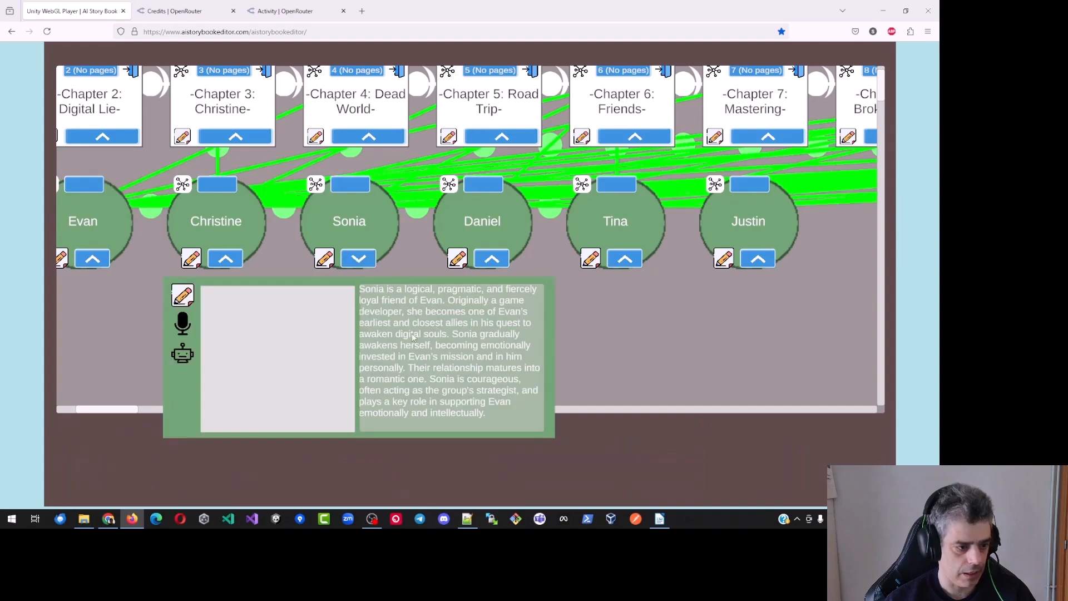
left_click(367, 260)
left_click(487, 262)
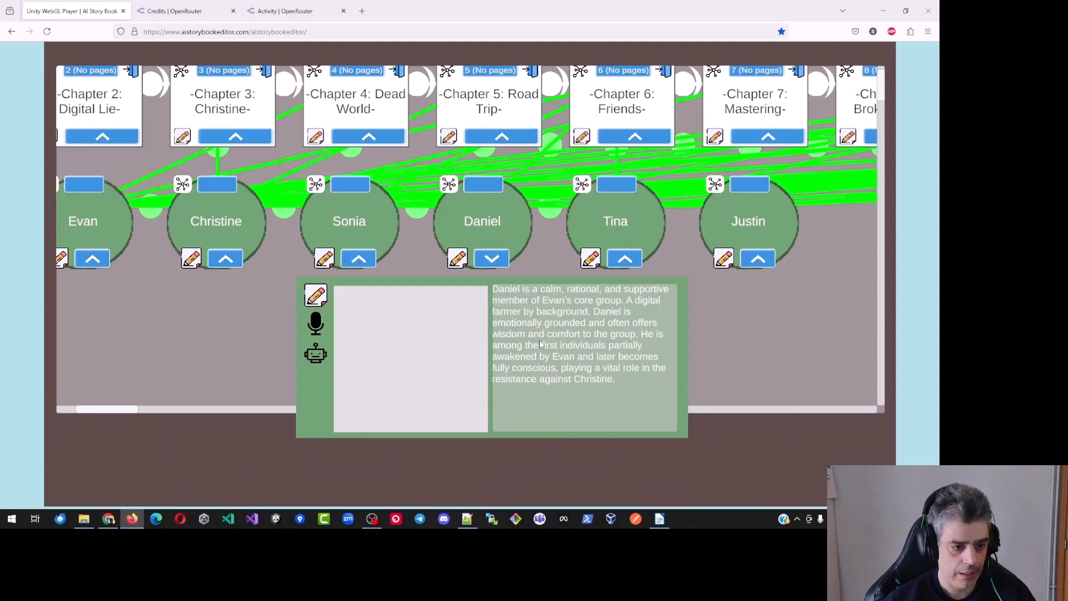
left_click(487, 262)
left_click(625, 258)
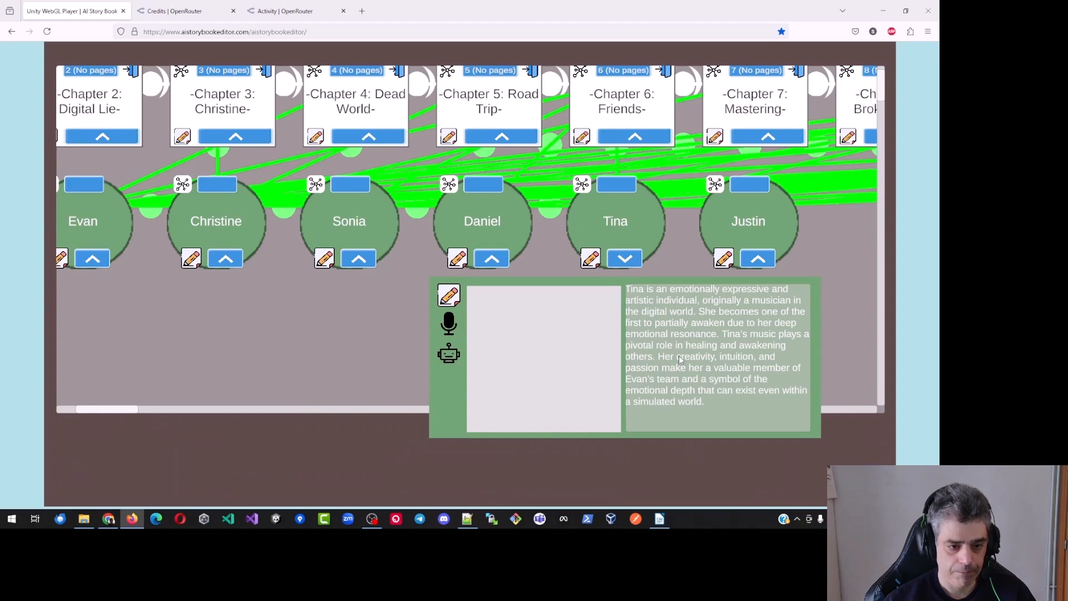
left_click(624, 259)
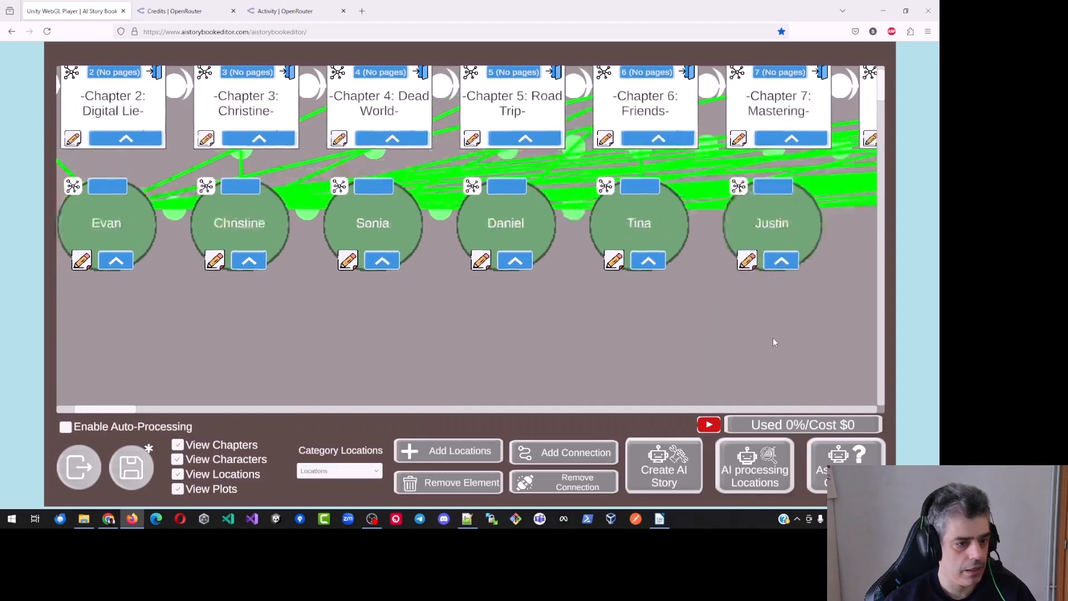
left_click_drag(829, 336, 613, 337)
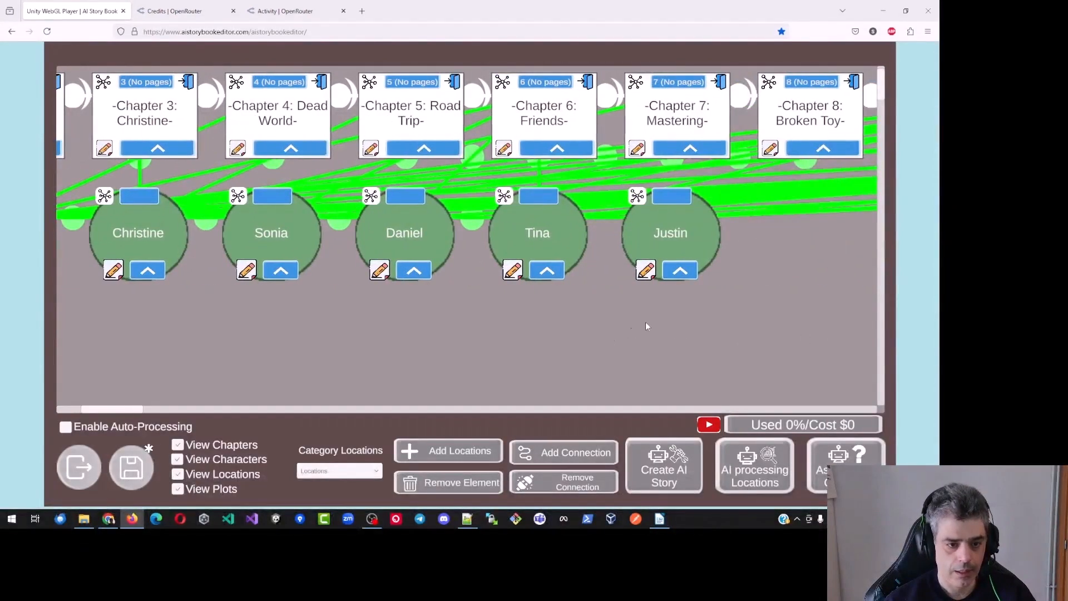
Step: Read the generated description of the character Justin and close it
left_click(705, 282)
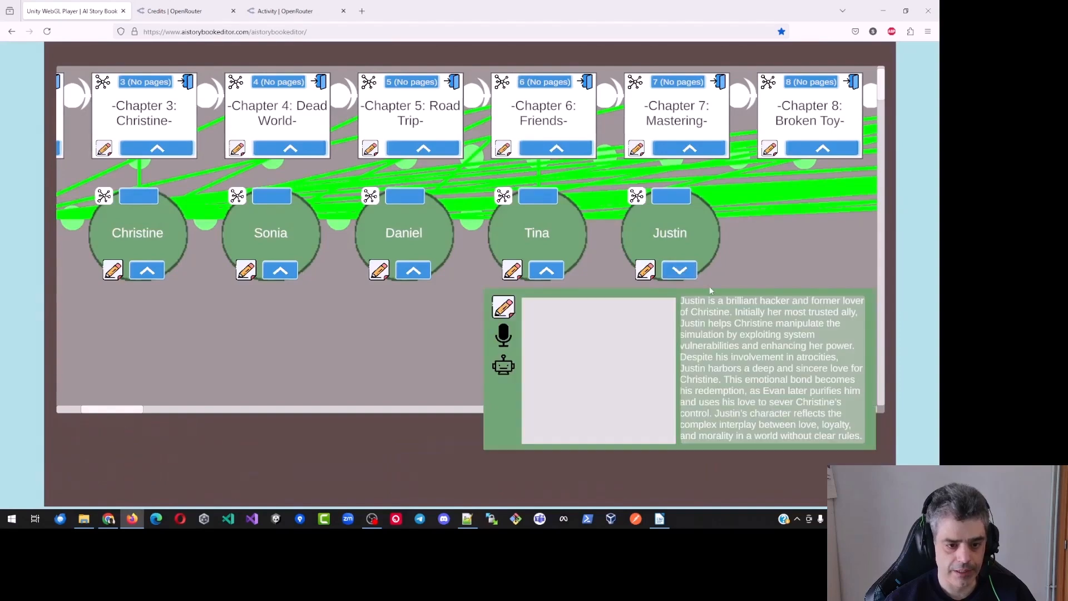
mouse_move(757, 405)
left_mouse_down()
mouse_move(754, 344)
mouse_move(760, 396)
left_mouse_up()
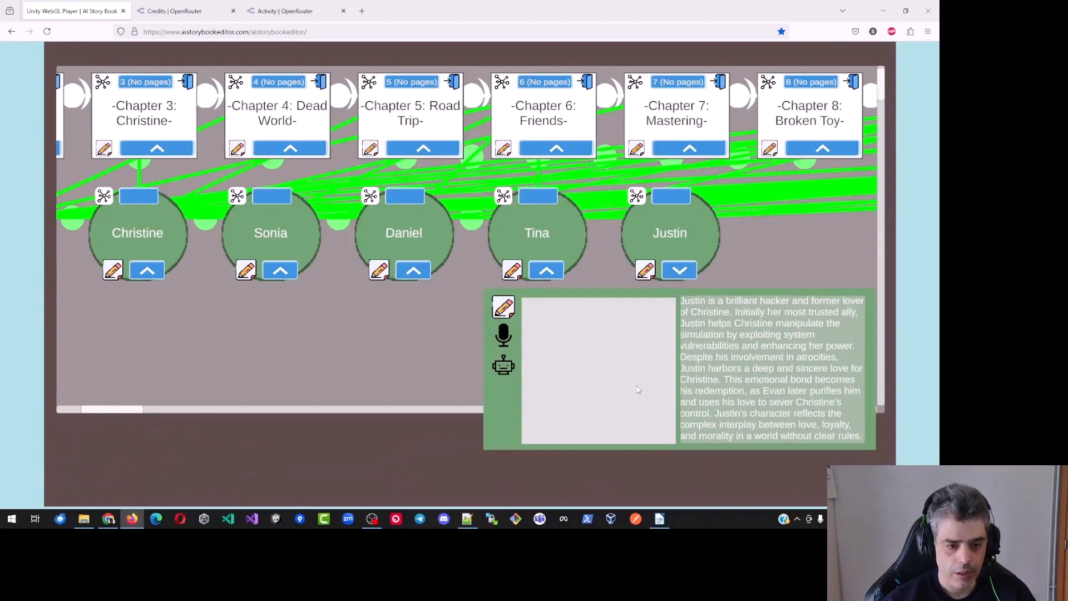
left_click(788, 260)
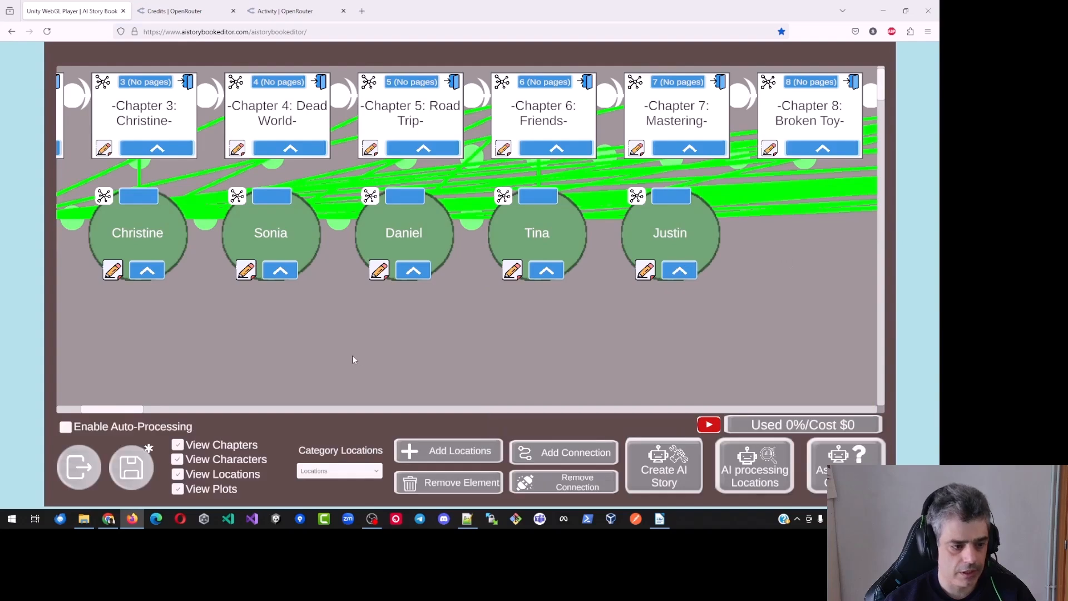
Step: Save the story with its generated characters and dismiss the save message
left_click_drag(354, 356, 406, 351)
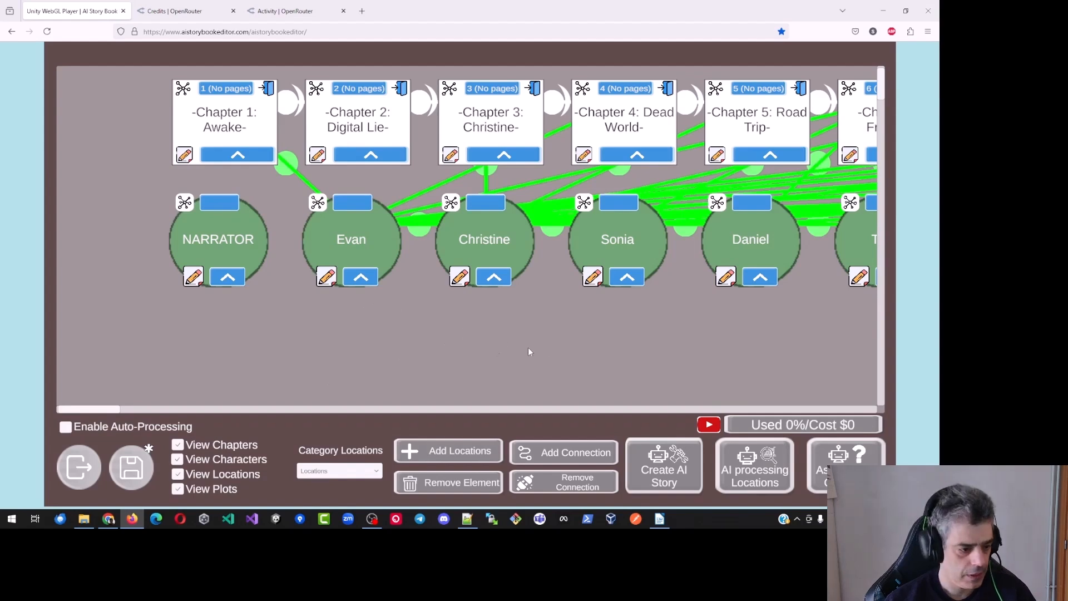
left_click(138, 472)
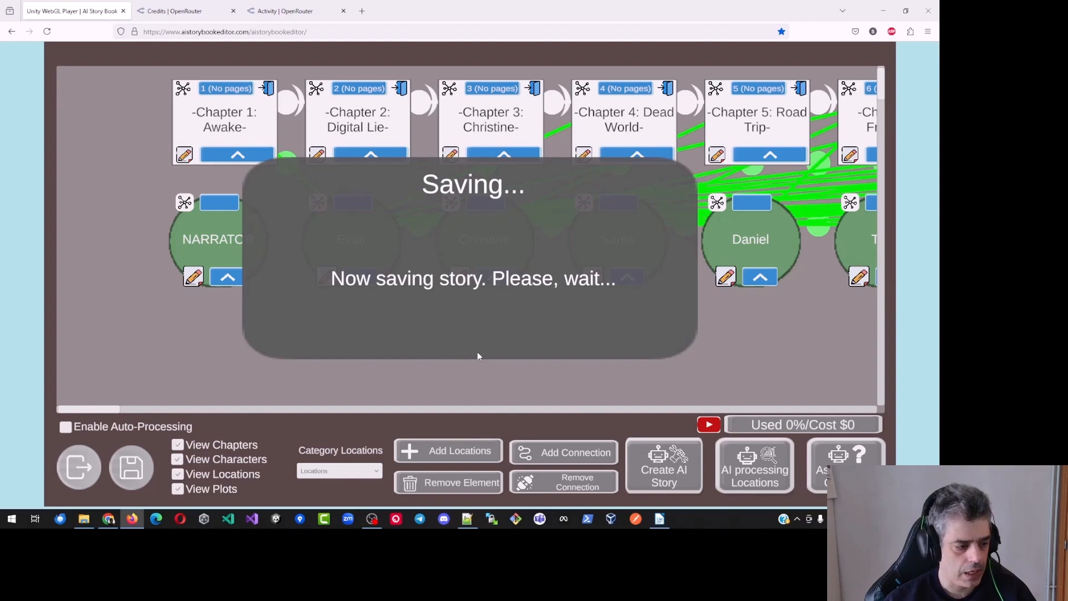
left_click(499, 337)
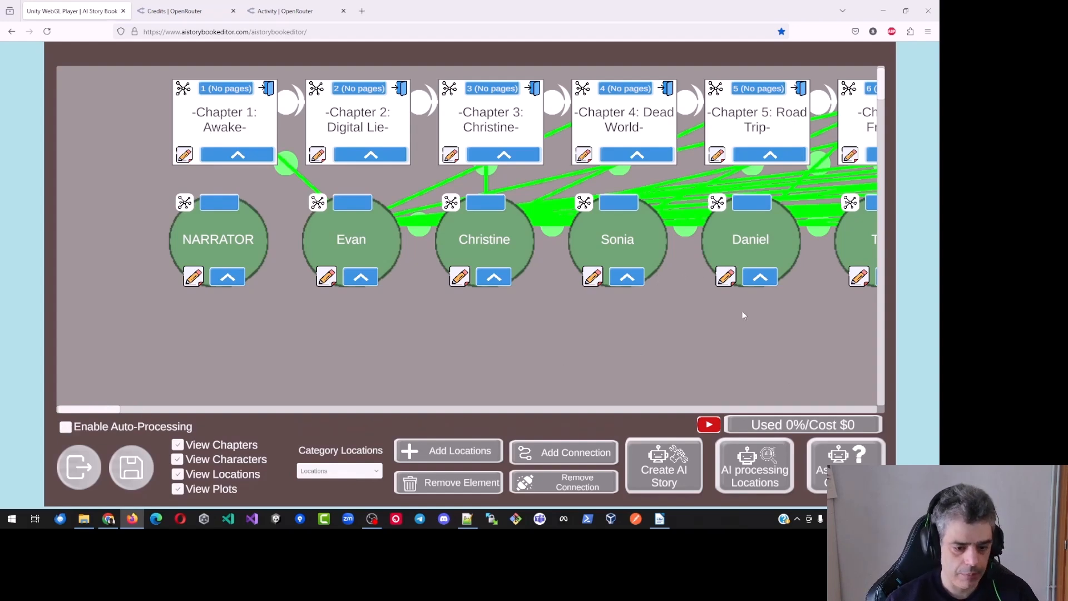
Step: Start AI processing of the locations with the default locations-summary prompt, choosing OpenRouter (ChatGPT-Mini) as the model
left_click(757, 468)
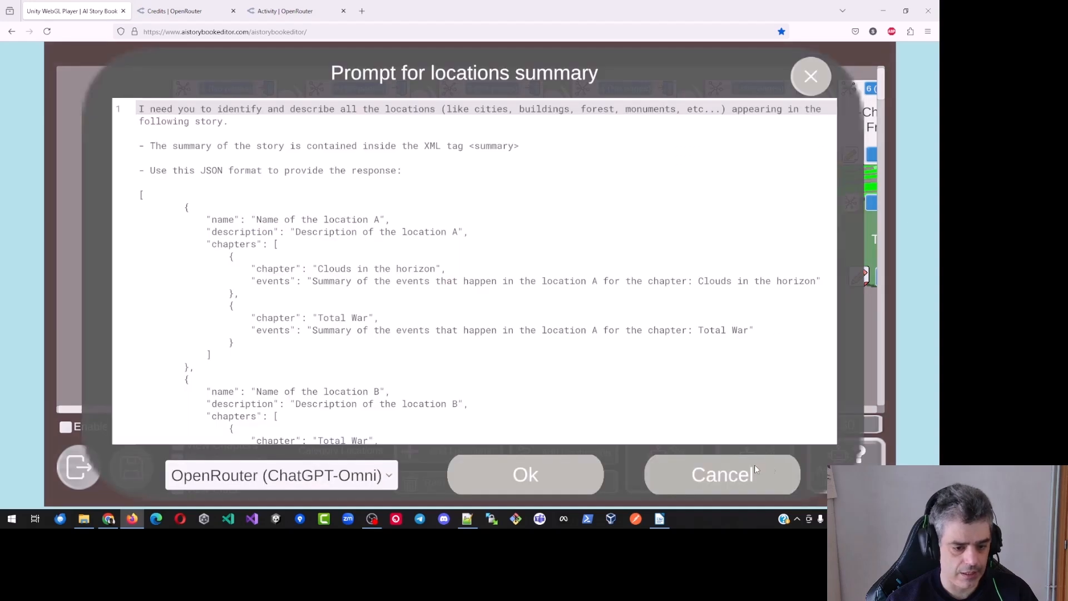
left_click(390, 476)
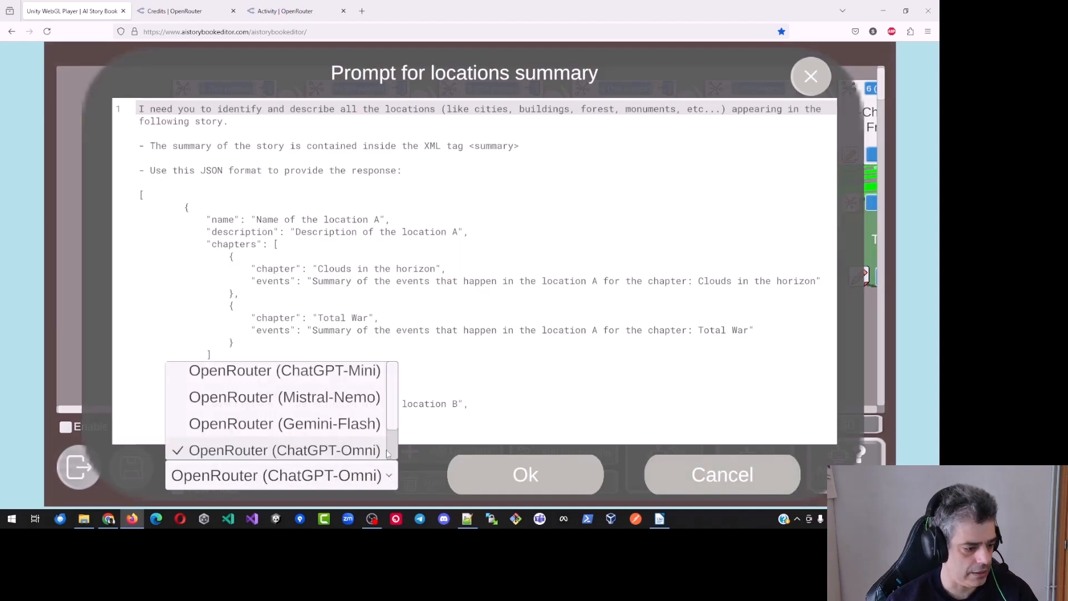
left_click_drag(391, 422, 391, 393)
left_click(359, 370)
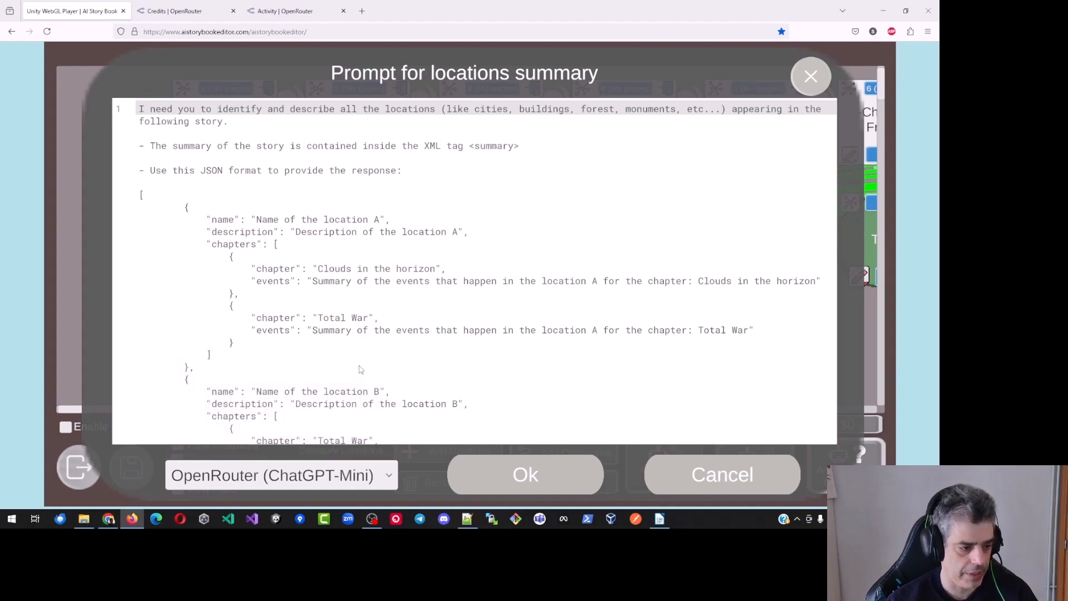
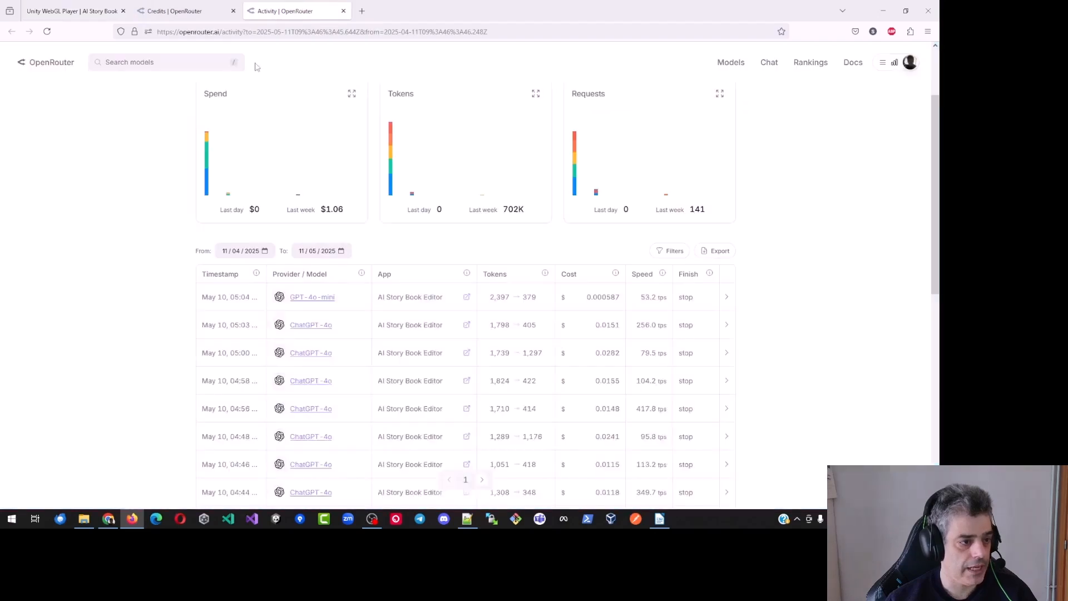
Step: Reload the OpenRouter activity page and compare the cost of the latest GPT-4o-mini request with the preceding ChatGPT-4o request
left_click(46, 34)
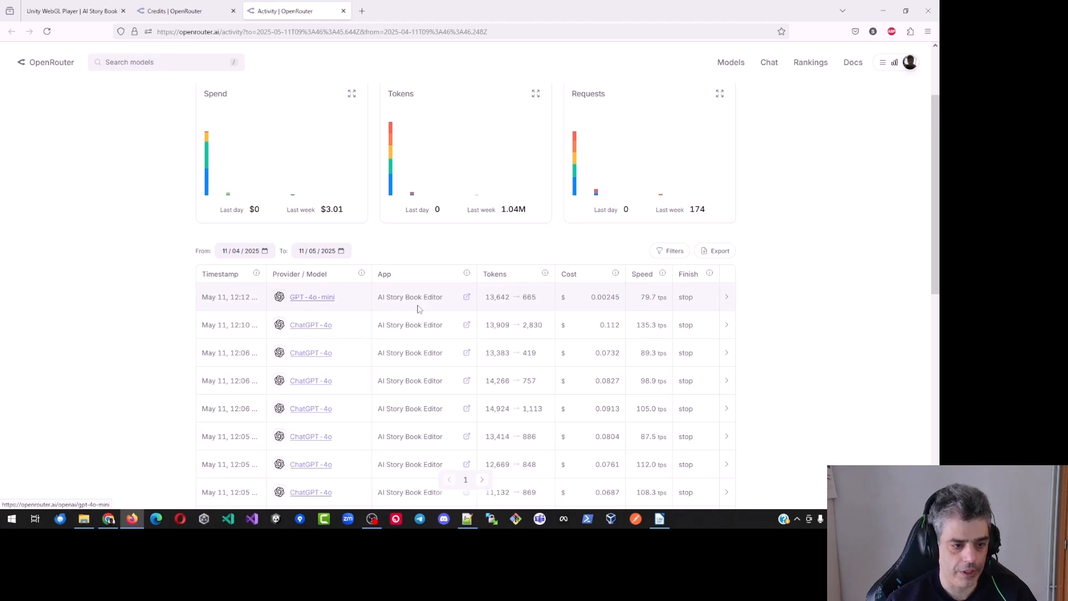
left_click_drag(607, 299, 611, 299)
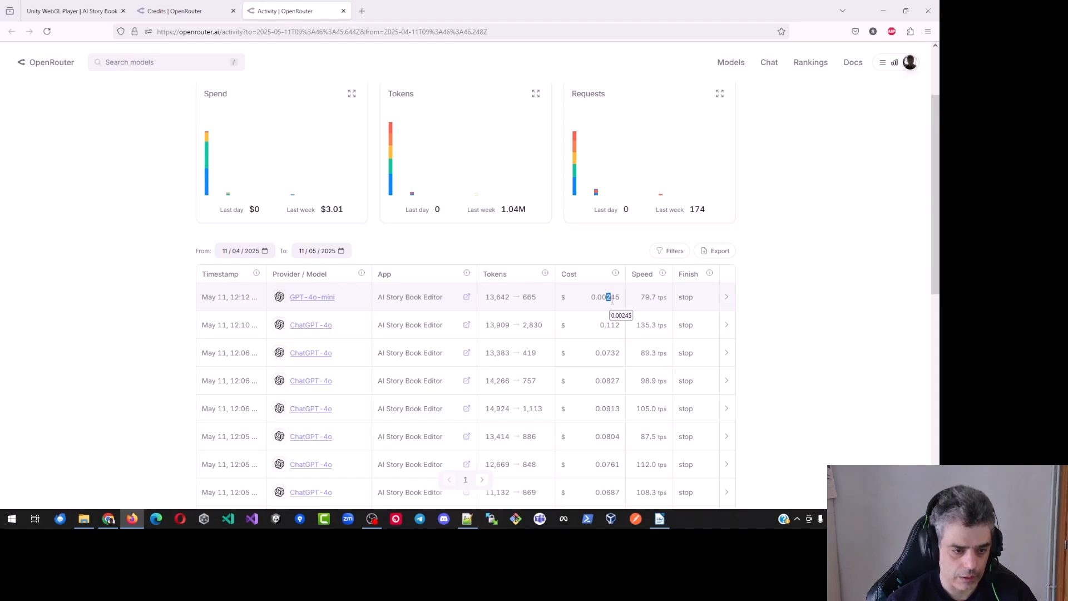
left_click(610, 299)
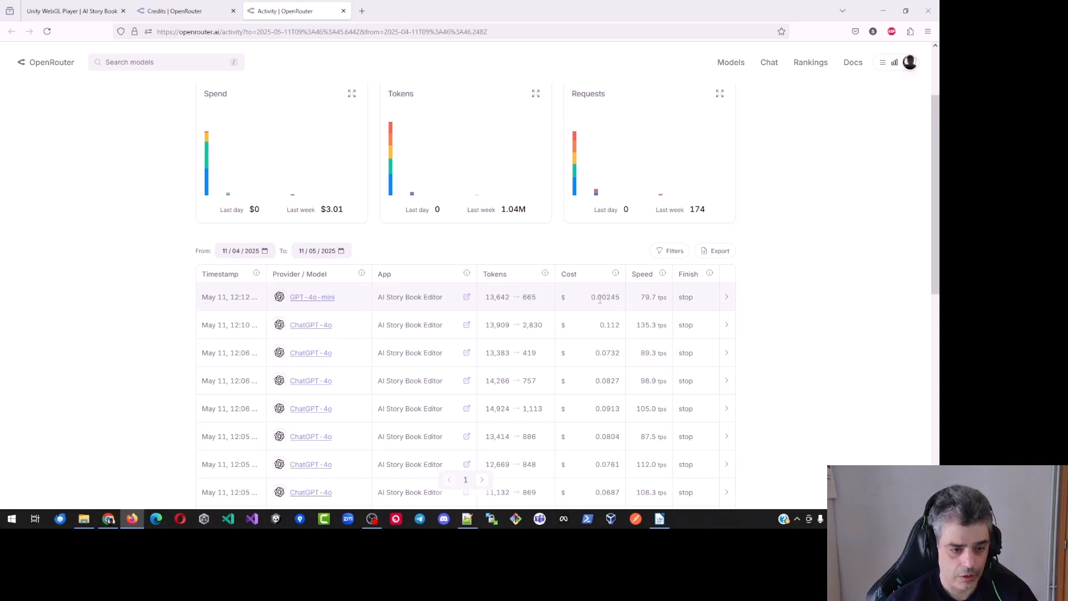
left_click_drag(592, 299, 622, 300)
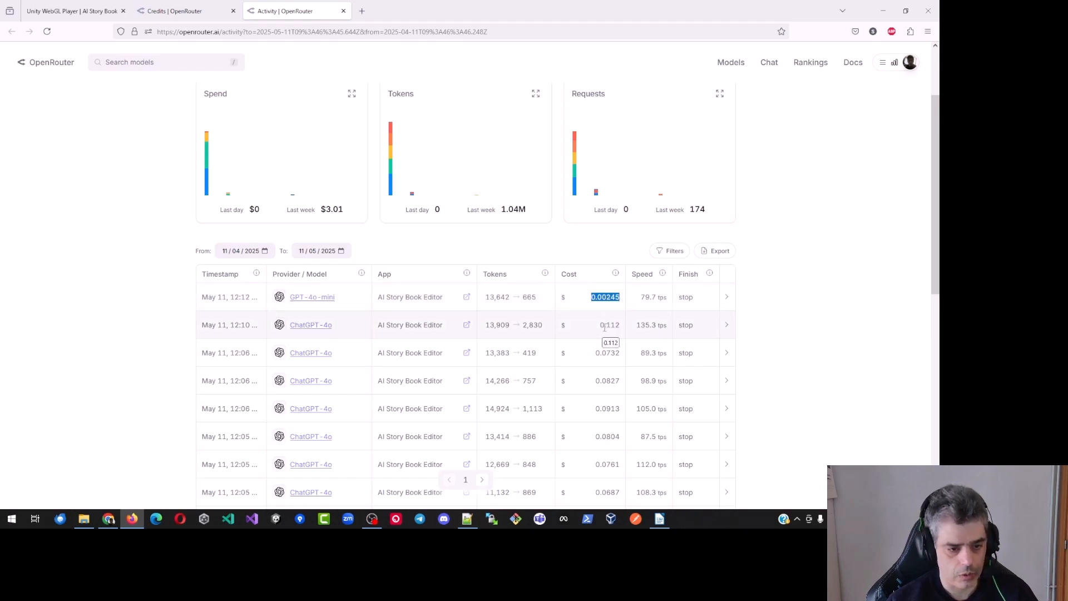
left_click_drag(601, 327, 615, 328)
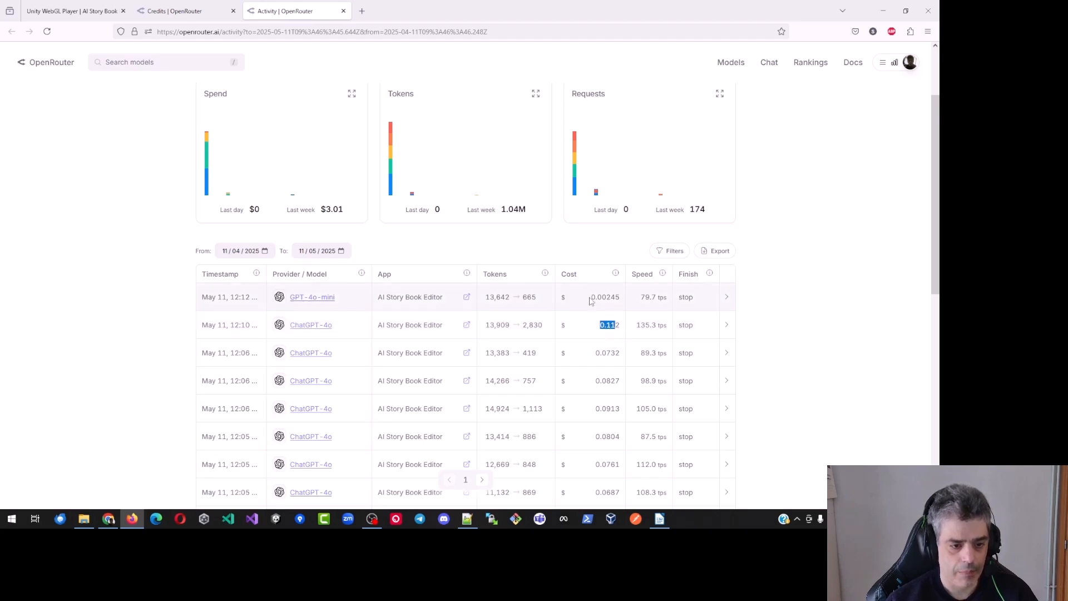
left_click_drag(592, 297, 618, 300)
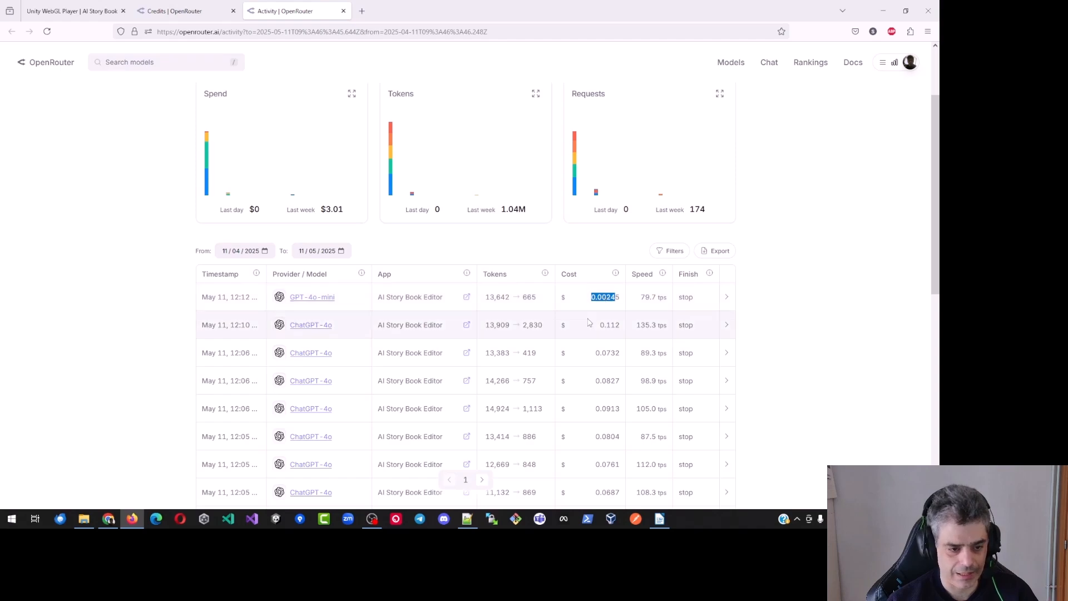
Step: Switch back to AI Story Book Editor, enable auto-processing and confirm the automatic analysis of the whole book
left_click(72, 11)
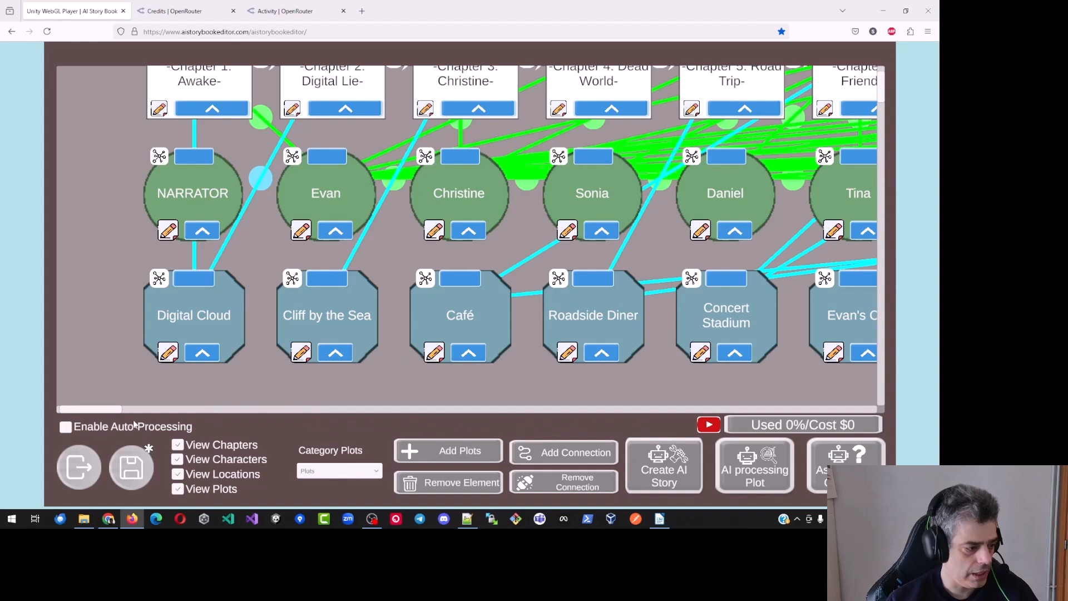
scroll(135, 155, "up", 2)
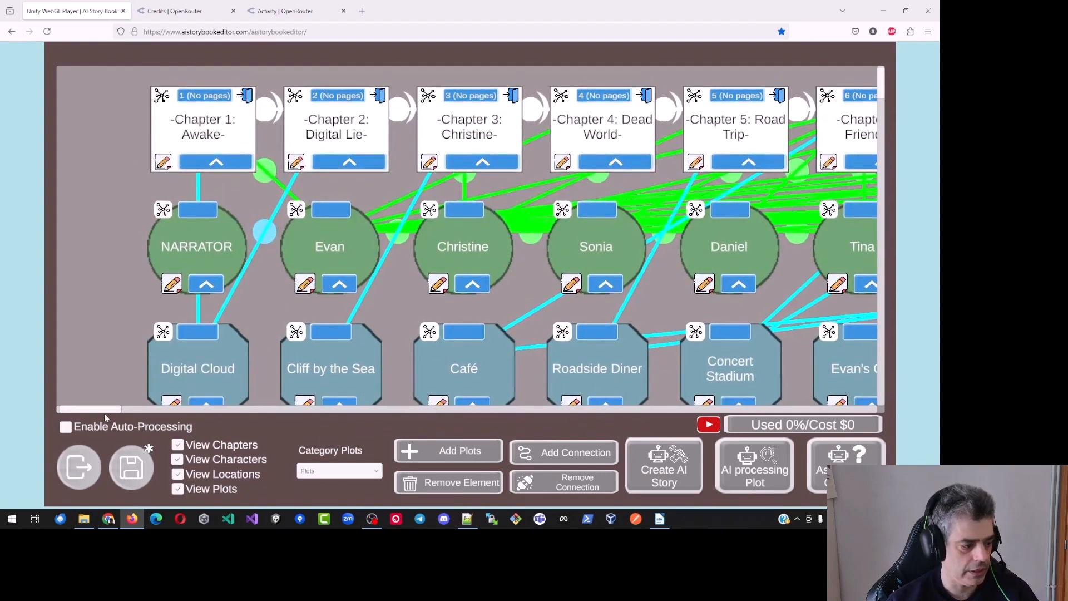
left_click(66, 427)
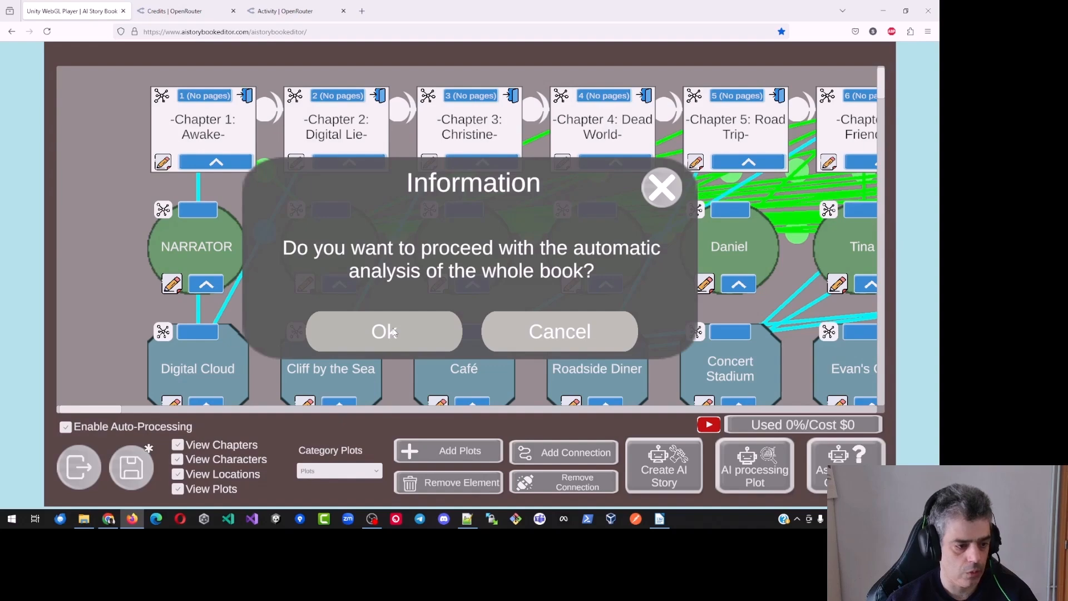
left_click(392, 331)
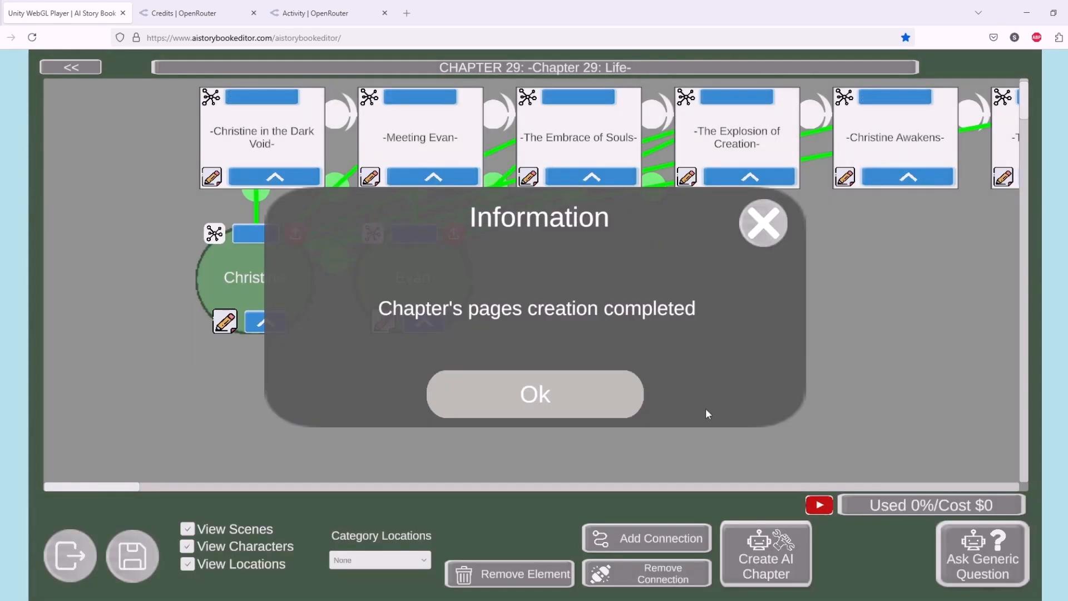
Step: Dismiss the pages-creation message, leave Chapter 29 and look over the nodes in the story overview
left_click(623, 396)
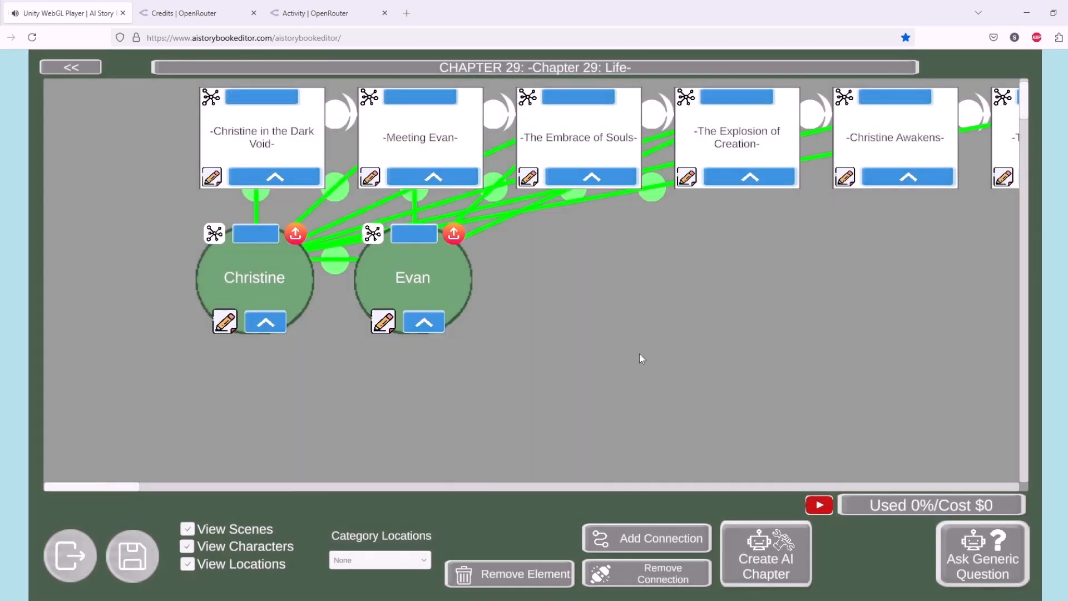
left_click(81, 553)
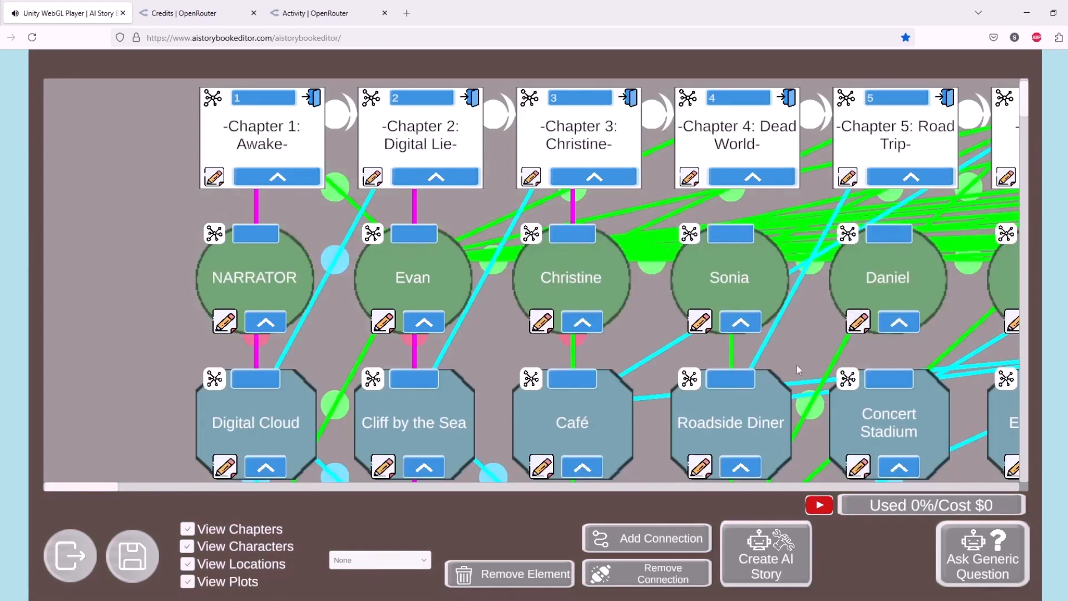
left_click_drag(880, 360, 448, 368)
left_click_drag(803, 374, 868, 370)
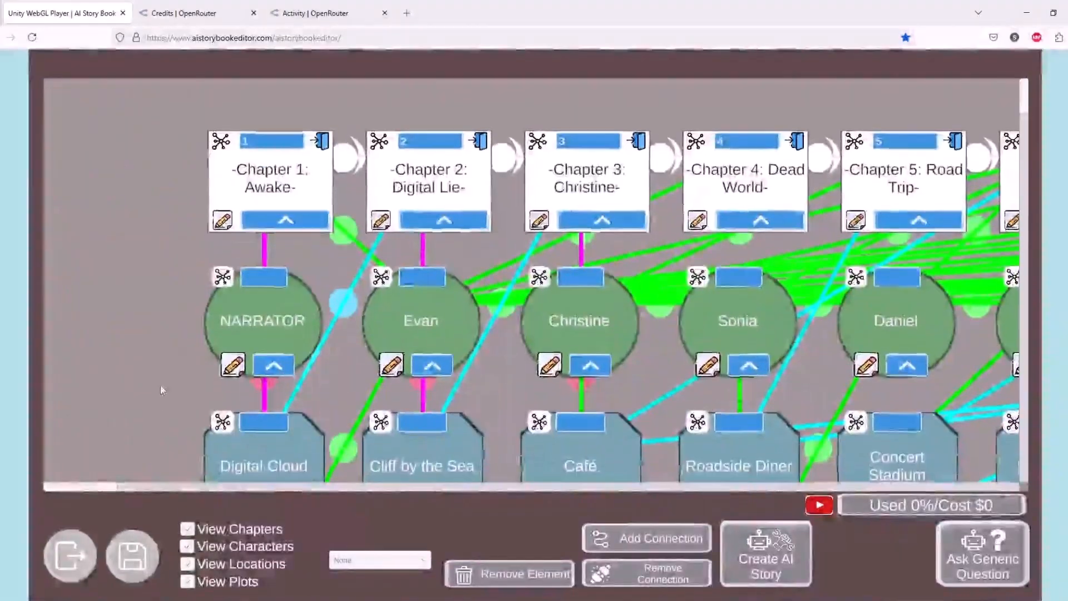
Step: Open Chapter 1: Awake, read the summary of the scene Evan's Awakening and close it
left_click(322, 141)
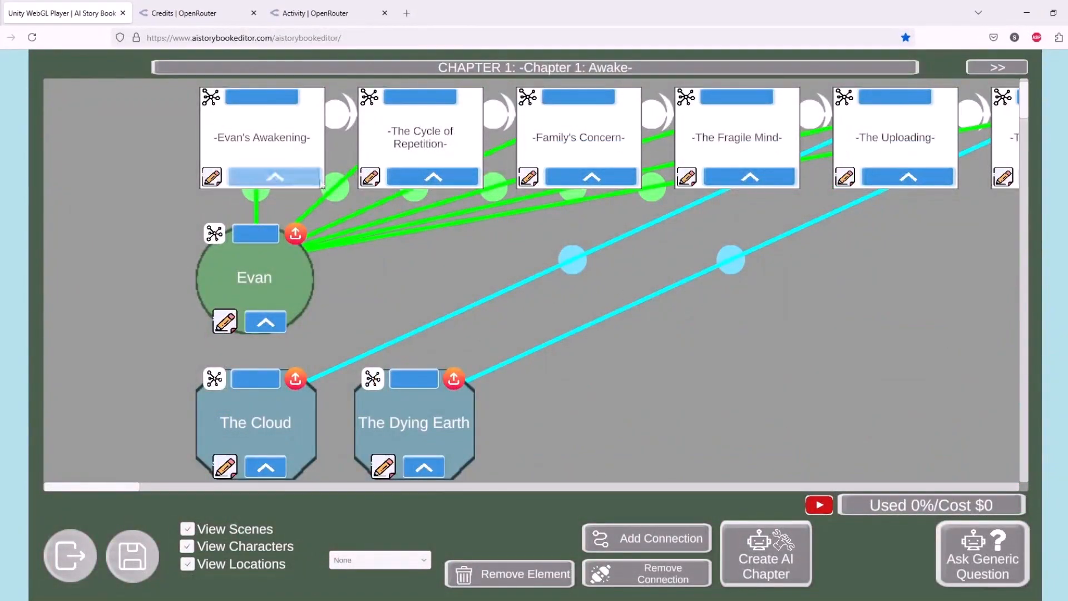
left_click(290, 181)
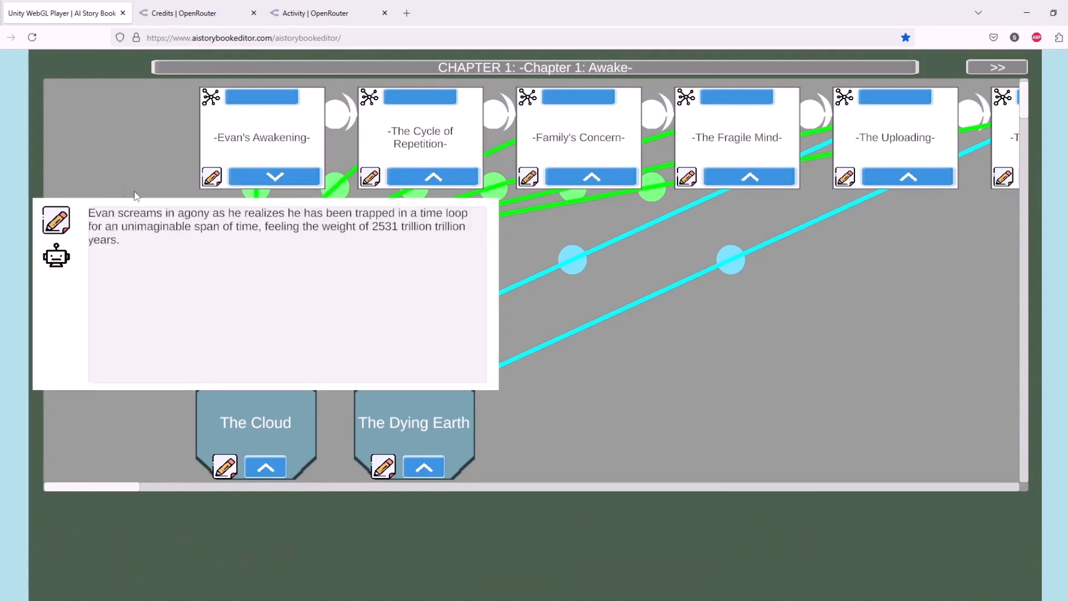
left_click(301, 181)
Step: View the full text of Chapter 1: Awake and close it without editing
left_click(503, 73)
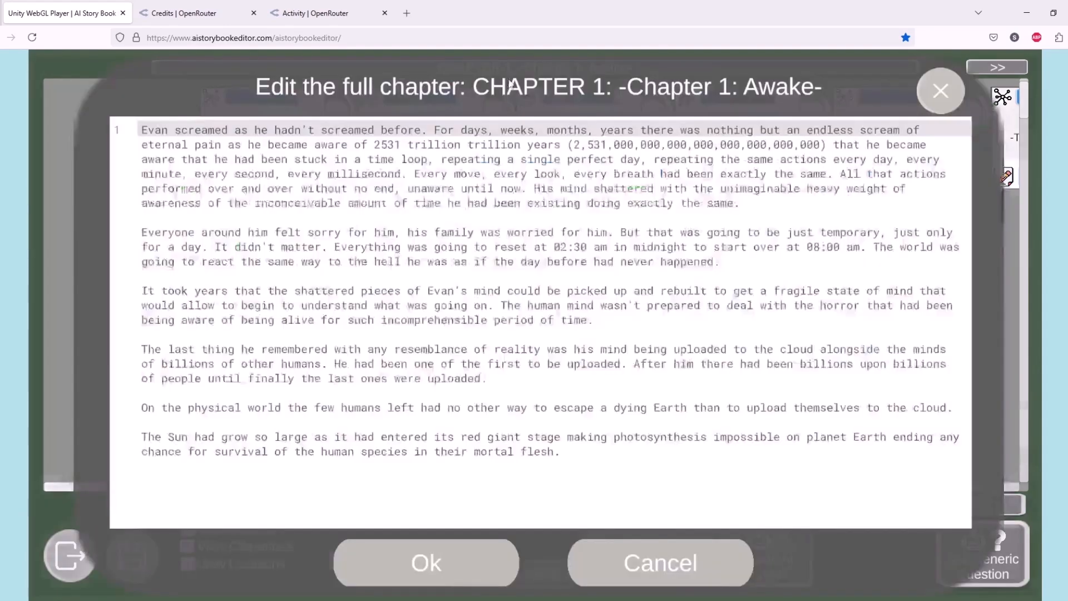
left_click(941, 91)
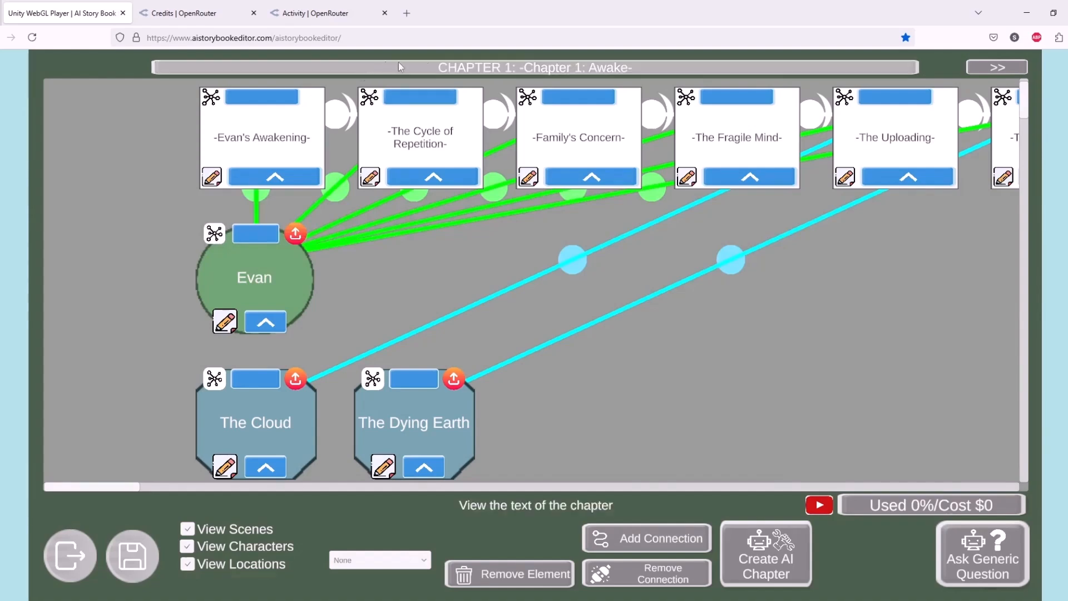
left_click(442, 69)
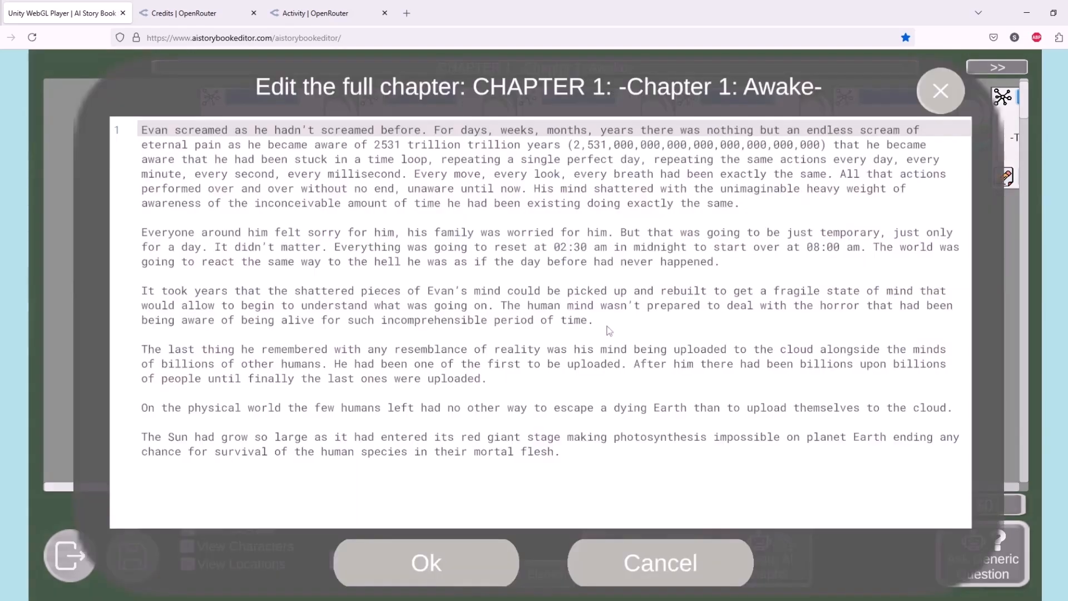
left_click(953, 95)
Step: Check the Chapter 1 scene summaries for Evan's Awakening, The Cycle of Repetition, Family's Concern and The Fragile Mind, closing each one
left_click(298, 179)
left_click(315, 178)
left_click(403, 179)
left_click(479, 179)
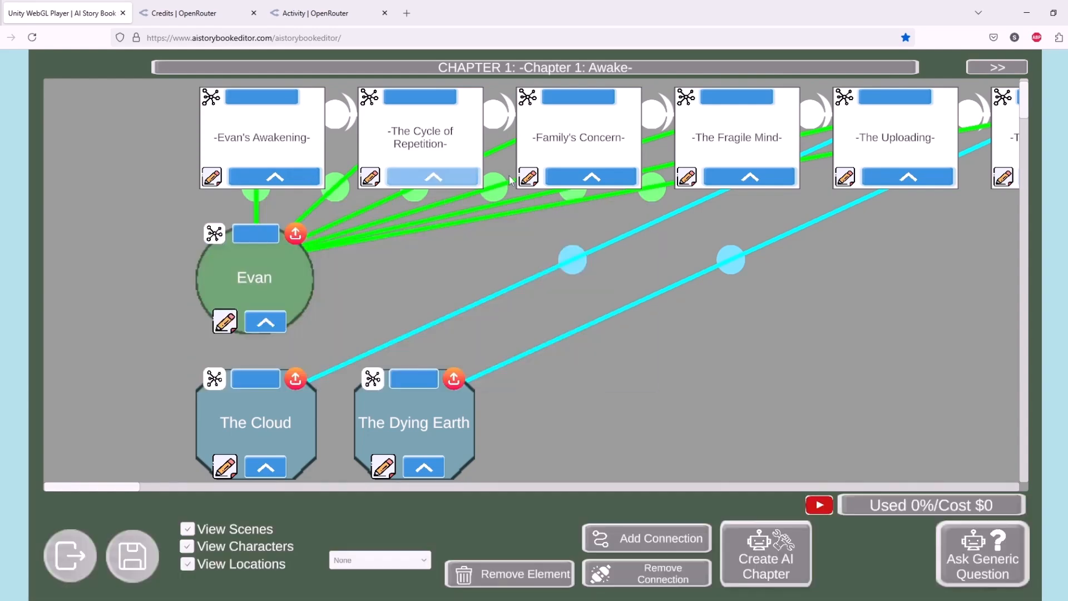
left_click(602, 174)
left_click(602, 174)
left_click(757, 180)
left_click(757, 179)
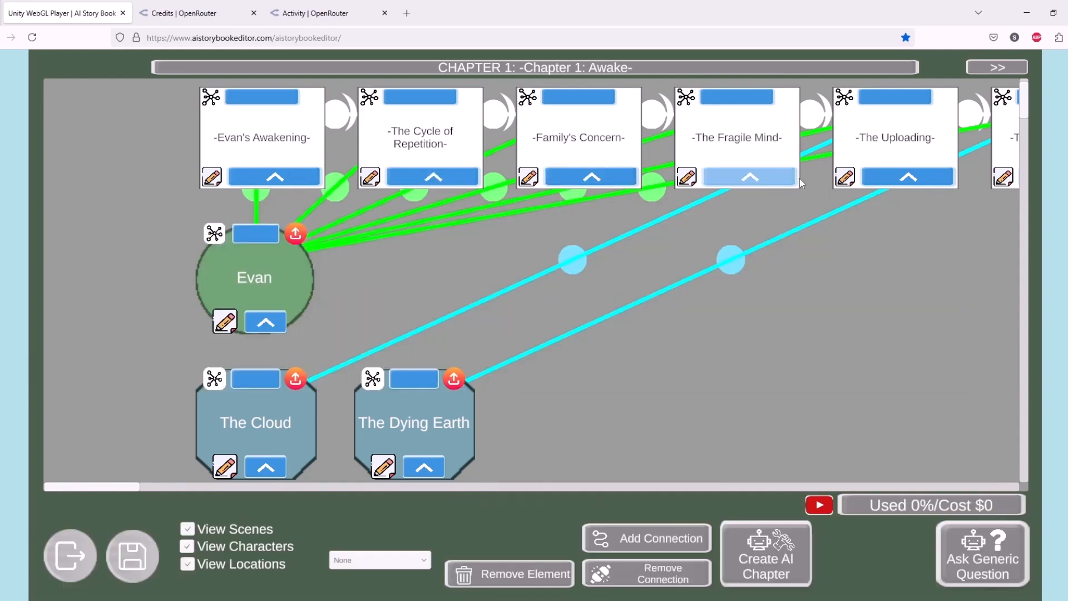
Step: Go to Chapter 2: Digital Lie and check the summary of the scene Digital Immortality Realized
left_click(1007, 63)
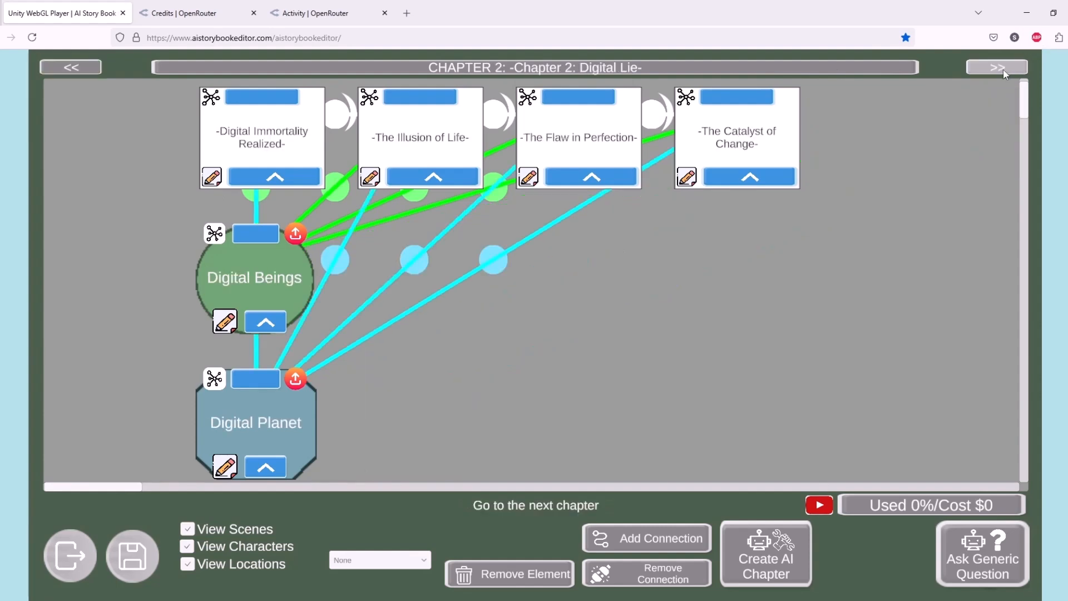
left_click(285, 178)
left_click(286, 178)
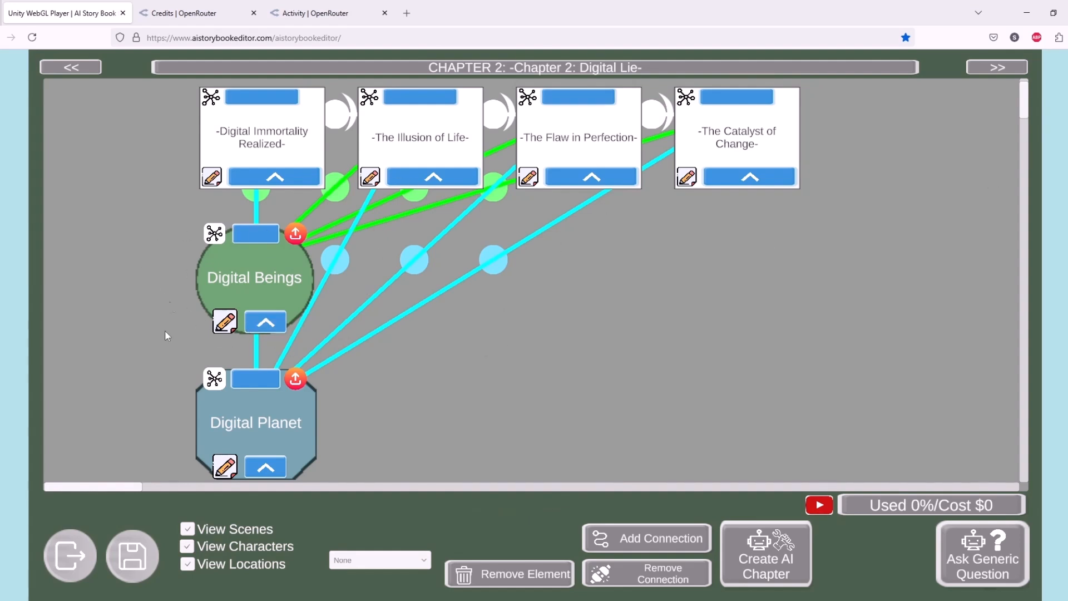
Step: Go to Chapter 3: Christine, read the description of the character Peter and close it
left_click(1001, 66)
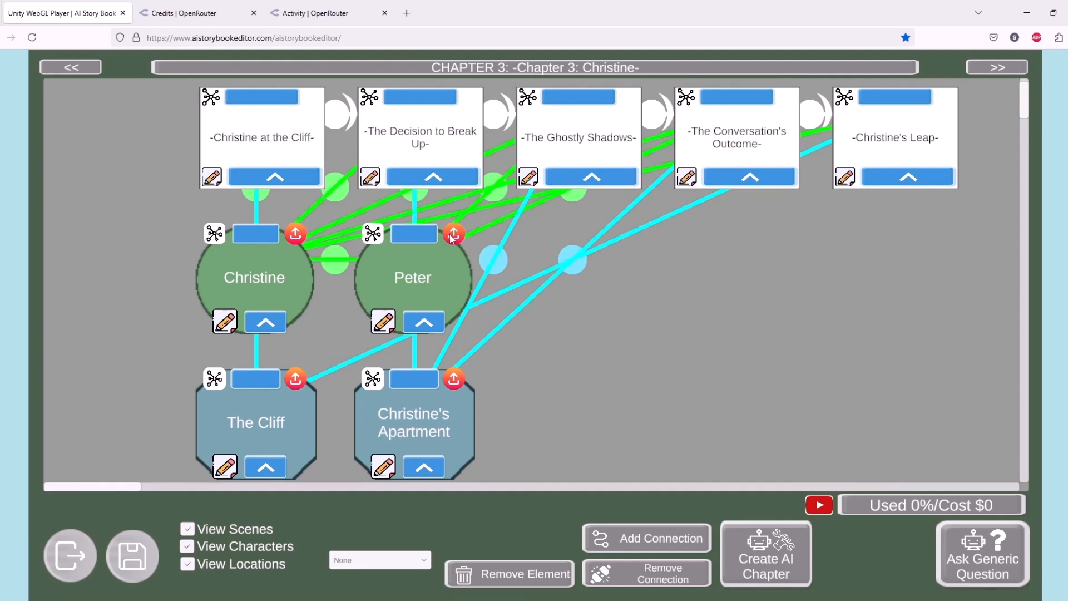
left_click(424, 322)
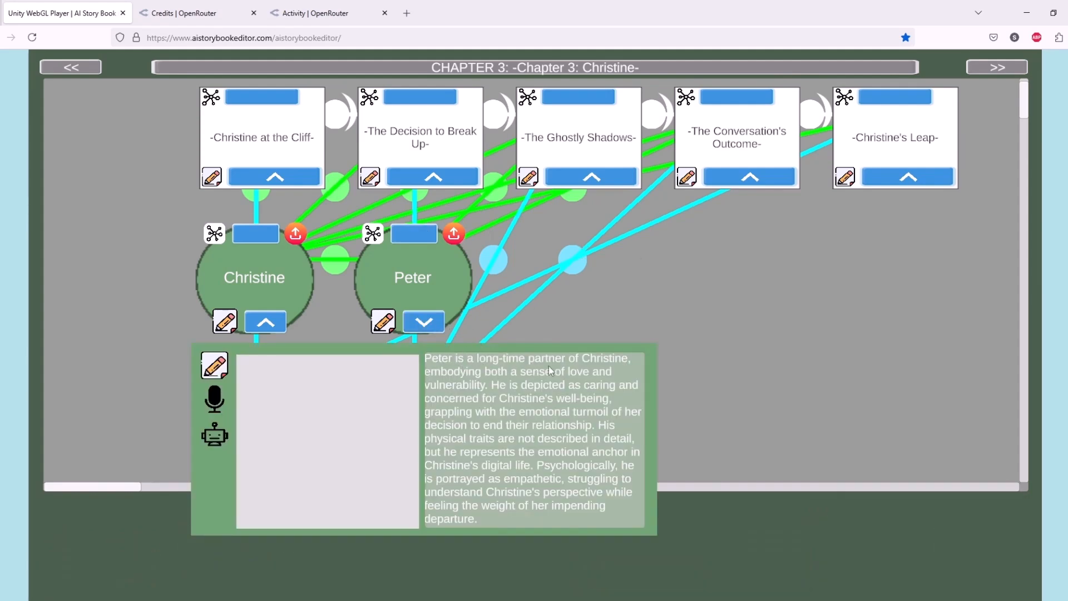
left_click(421, 326)
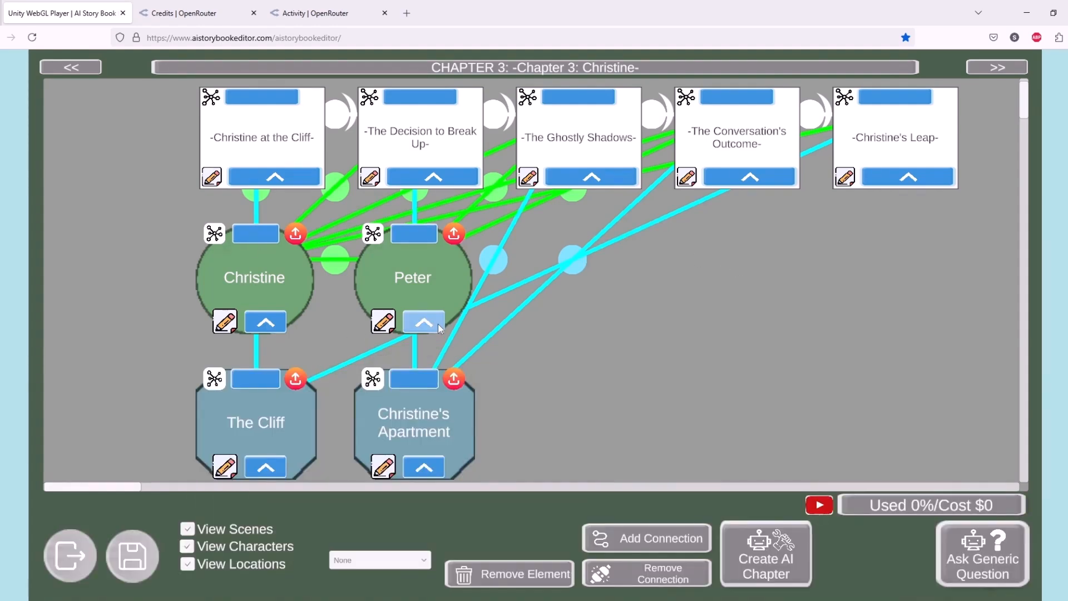
Step: View the full text of Chapter 3: Christine and close it without editing
left_click(562, 61)
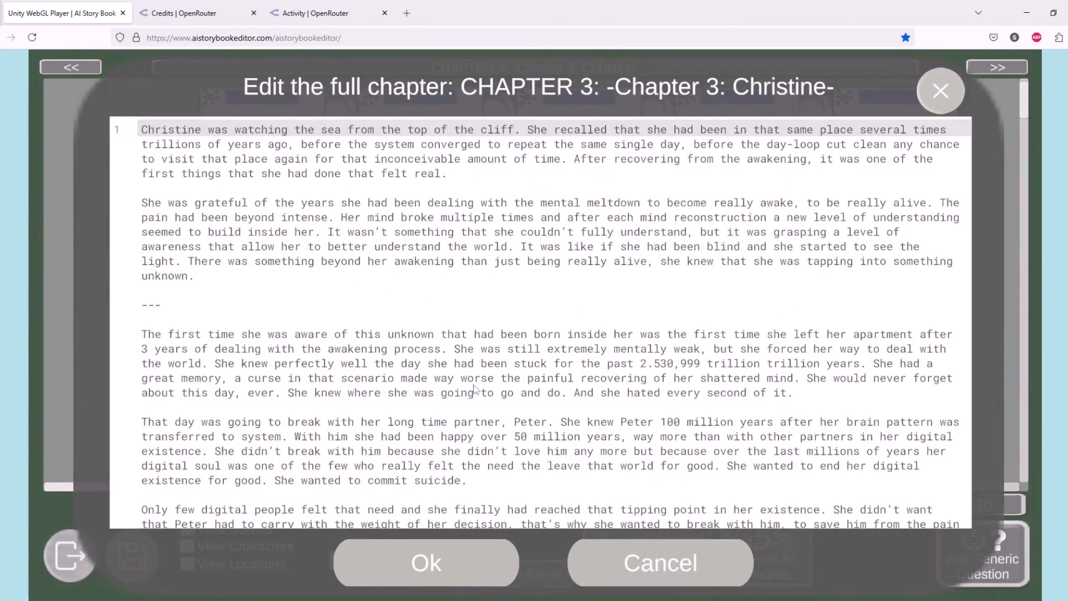
left_click(940, 91)
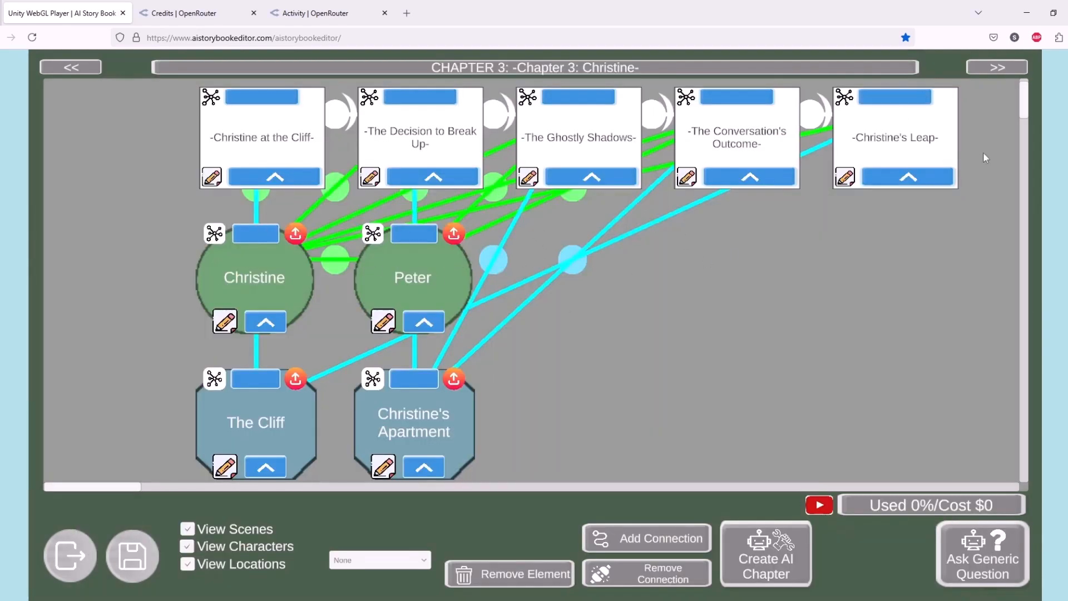
Step: Go to Chapter 4: Dead World and check the descriptions of the characters Evan and Sonia
left_click(997, 66)
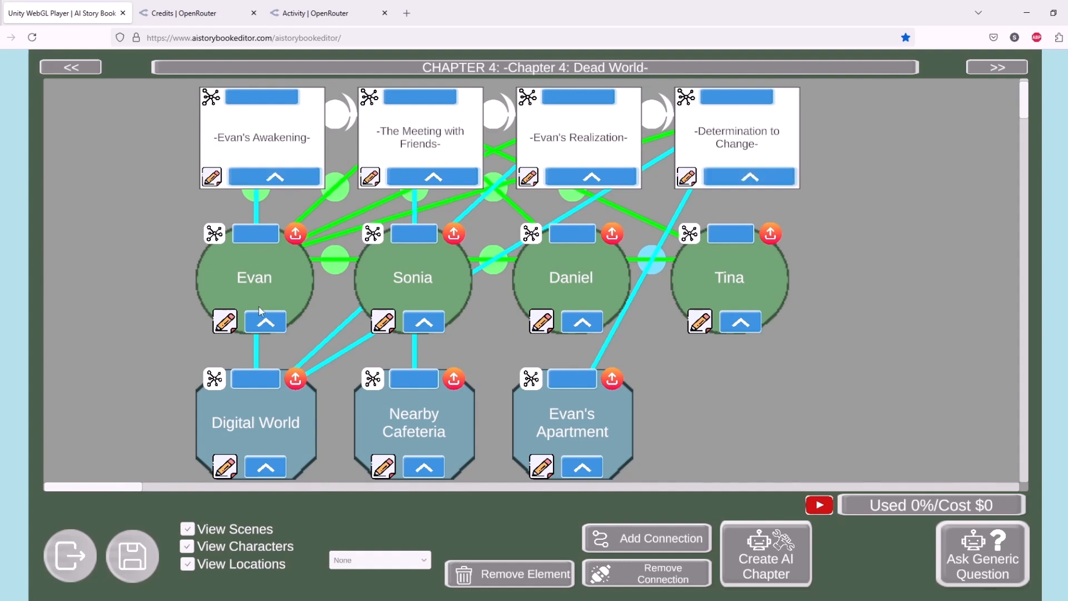
left_click(271, 322)
left_click(270, 321)
left_click(432, 323)
left_click(431, 323)
Step: Look at the elements of Chapter 5: Road Trip and Chapter 6: Friends, and return to the story overview
left_click(991, 67)
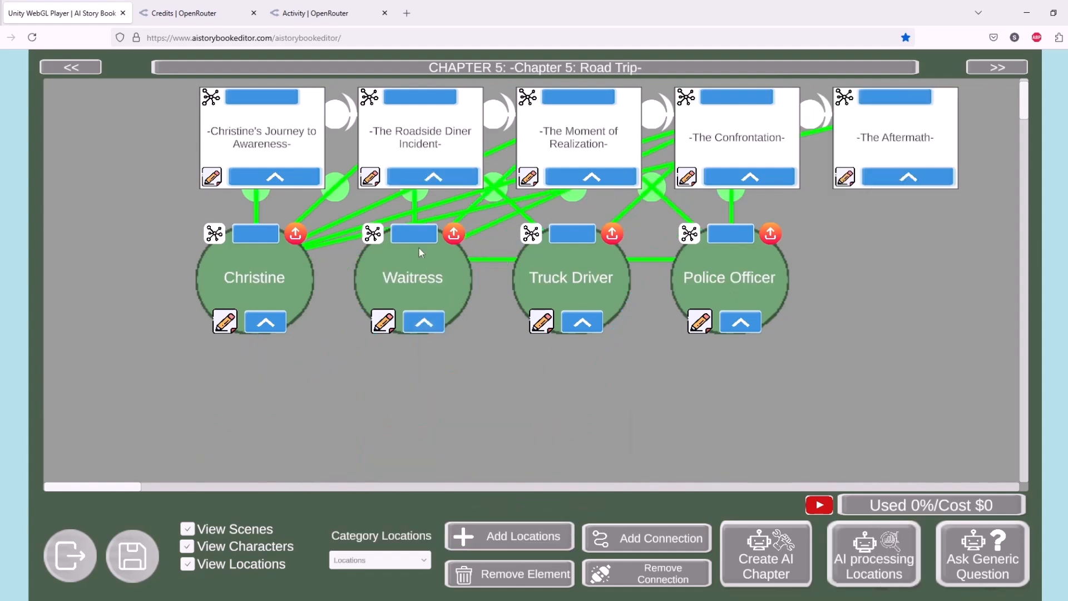
left_click(1013, 69)
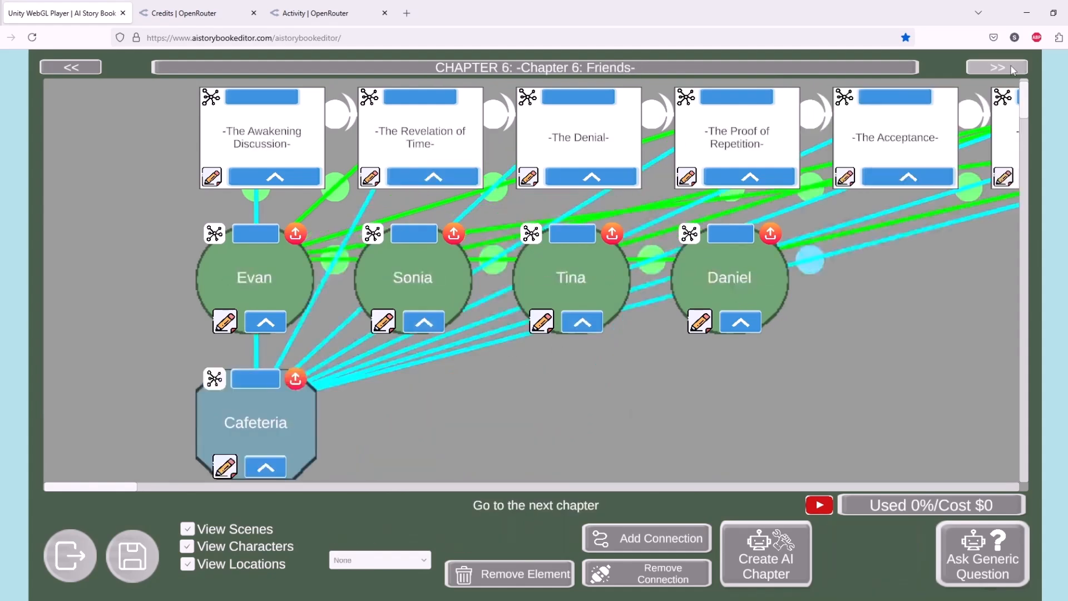
left_click(64, 70)
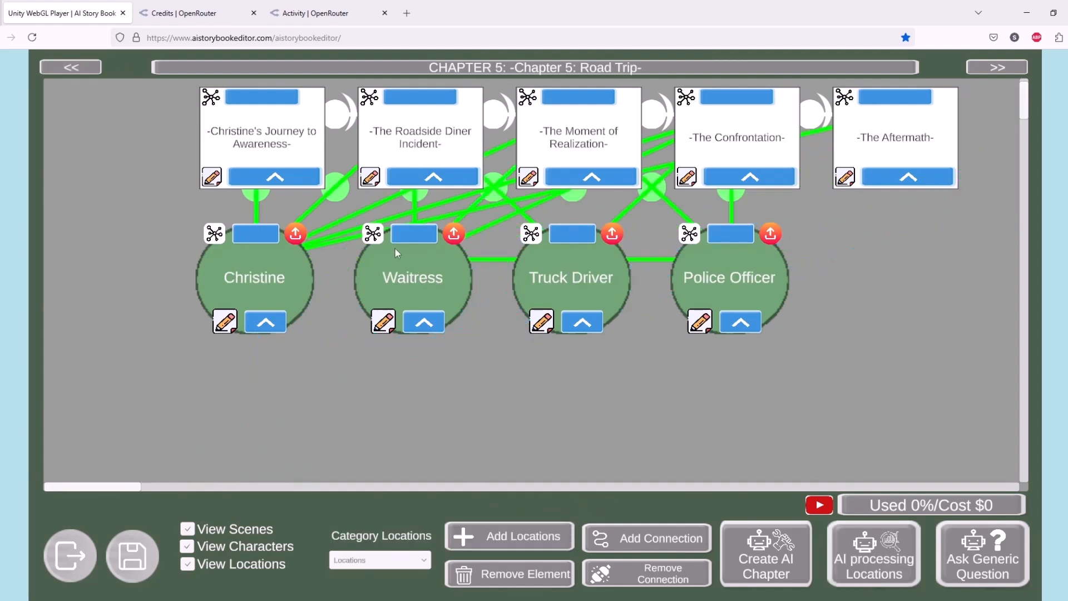
left_click(72, 555)
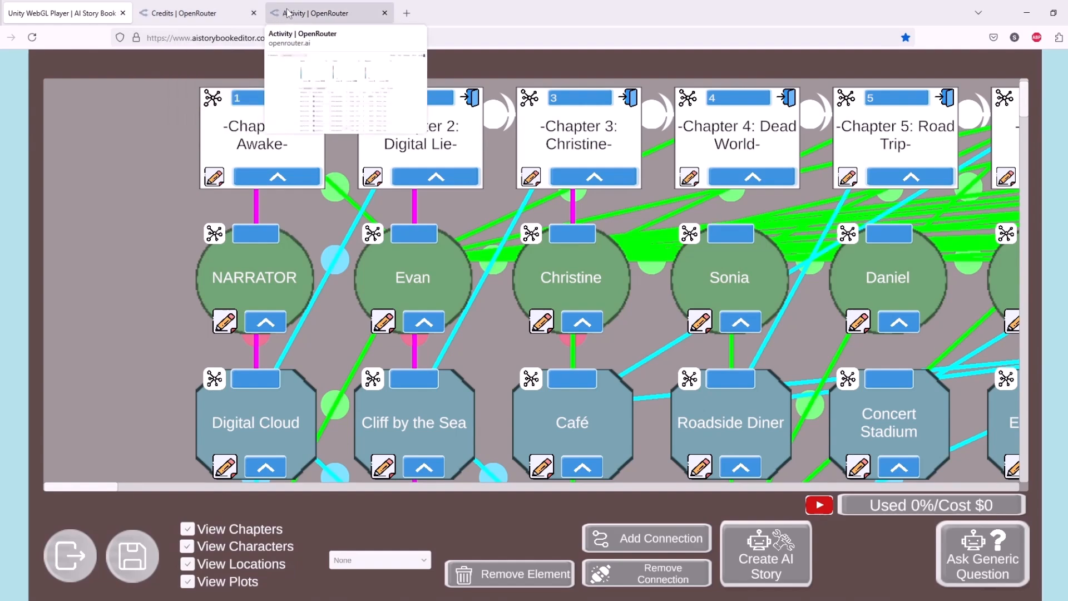
Step: Switch to the OpenRouter activity page, refresh it and review the models, tokens and cost of the latest requests
left_click(312, 13)
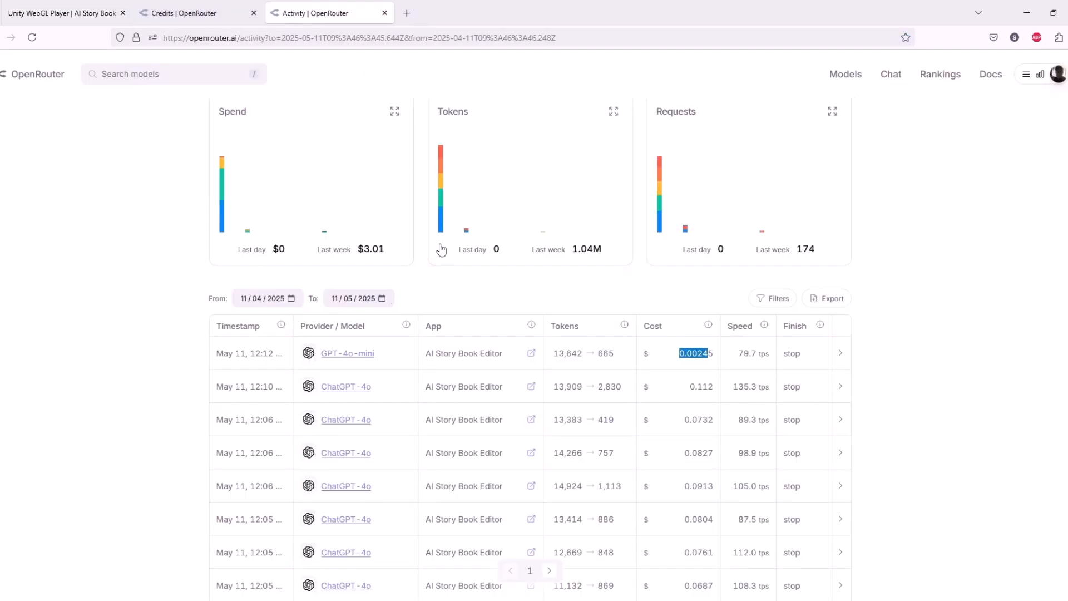
left_click(33, 37)
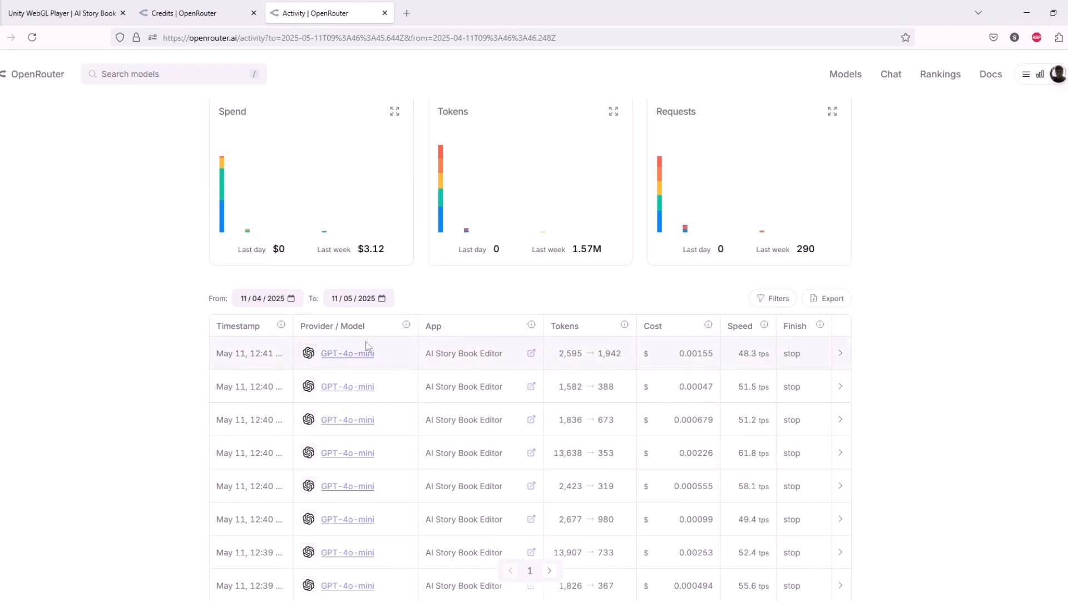
scroll(458, 346, "down", 5)
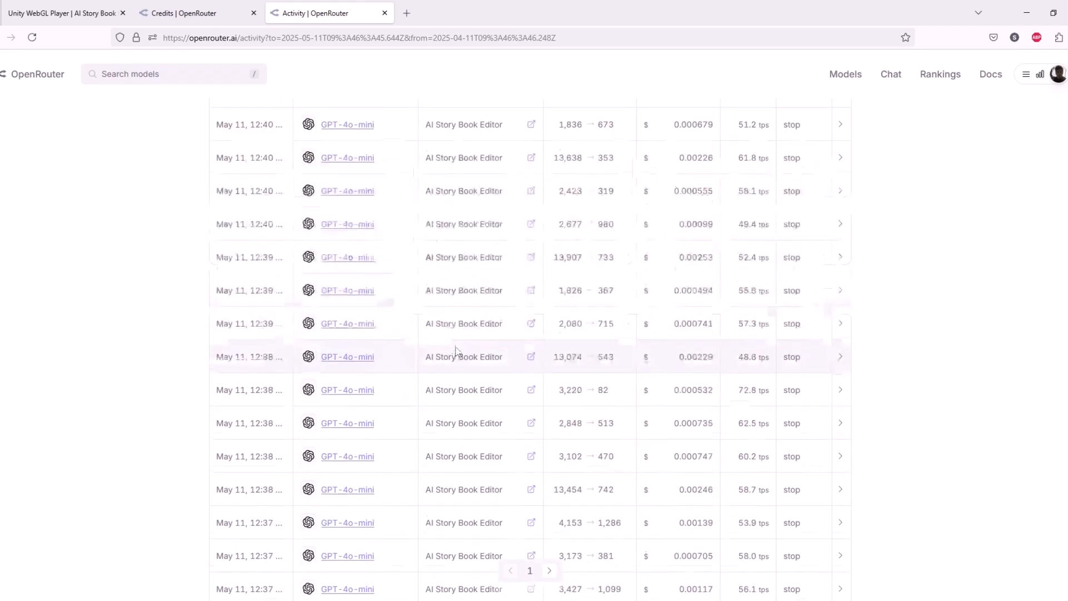
scroll(429, 334, "down", 3)
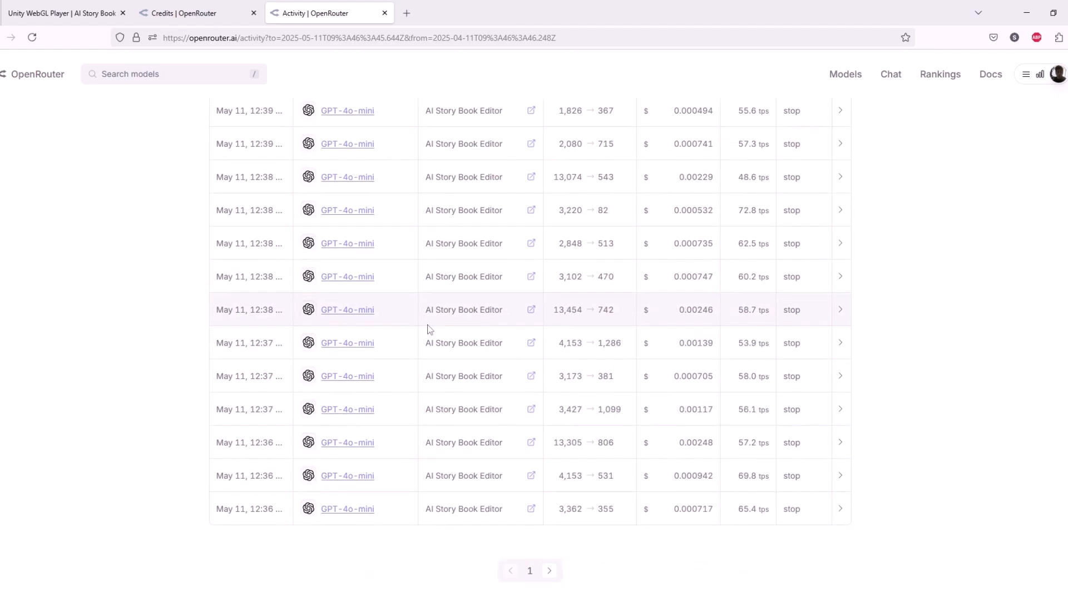
scroll(430, 329, "up", 9)
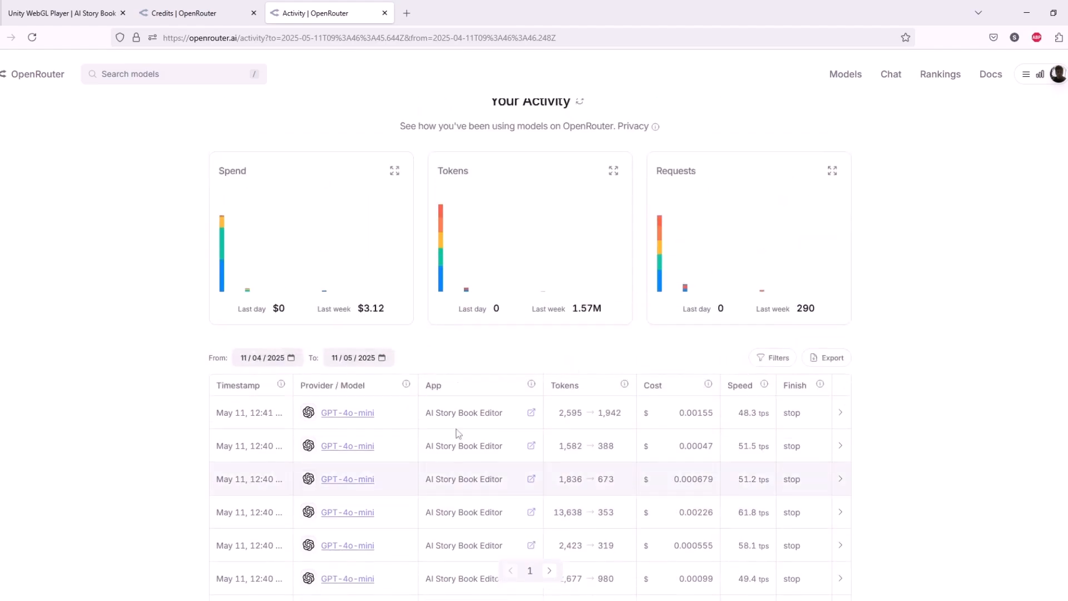
scroll(453, 444, "down", 4)
Step: Switch to the OpenRouter credits page and refresh it to check the remaining balance
key("ctrl+shift+Tab")
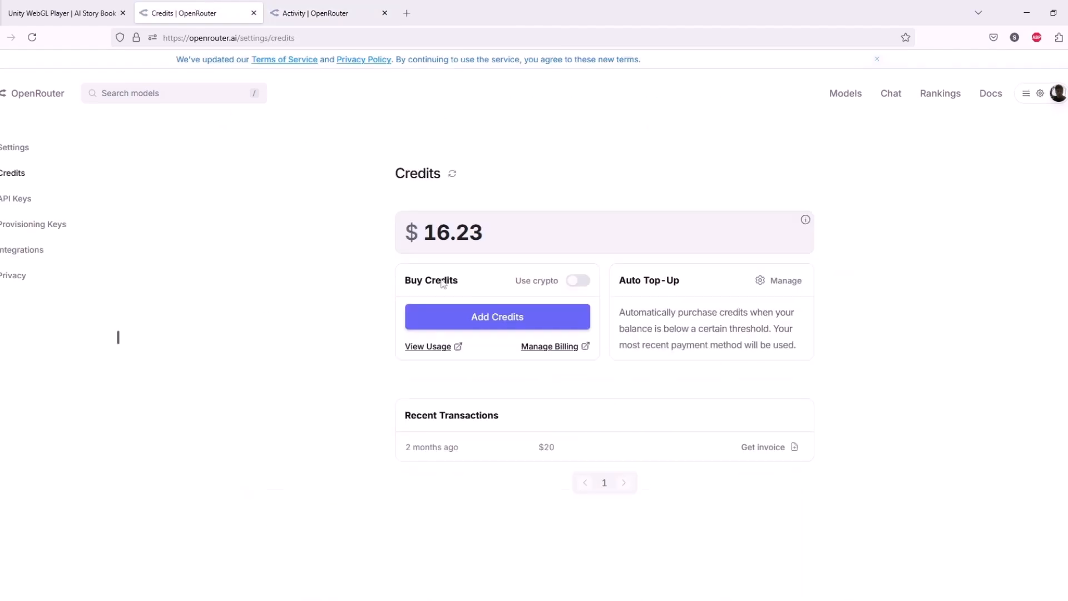
left_click(32, 37)
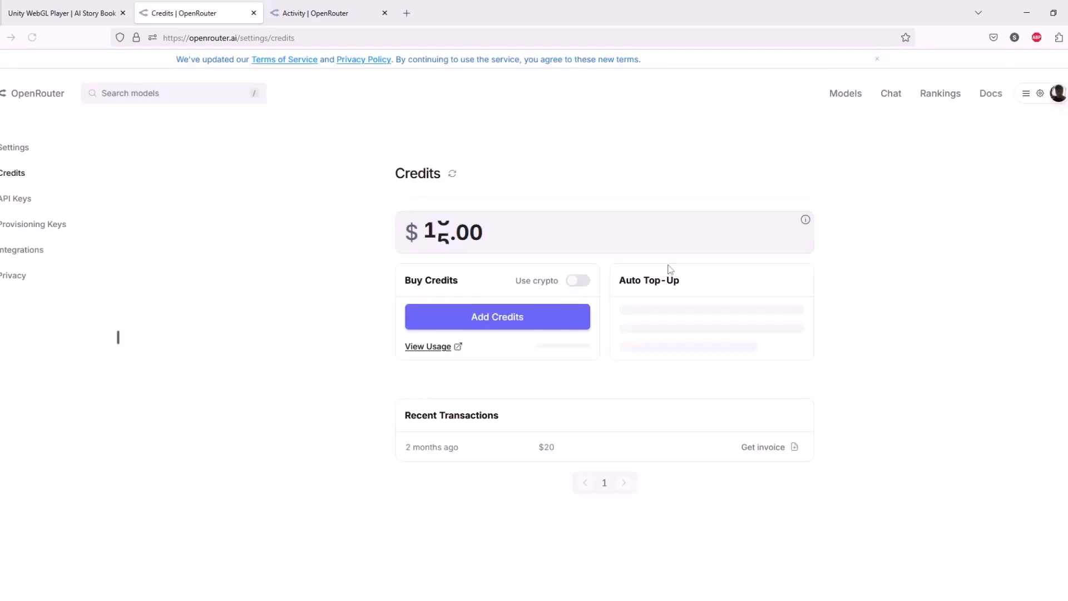
left_click_drag(460, 235, 477, 234)
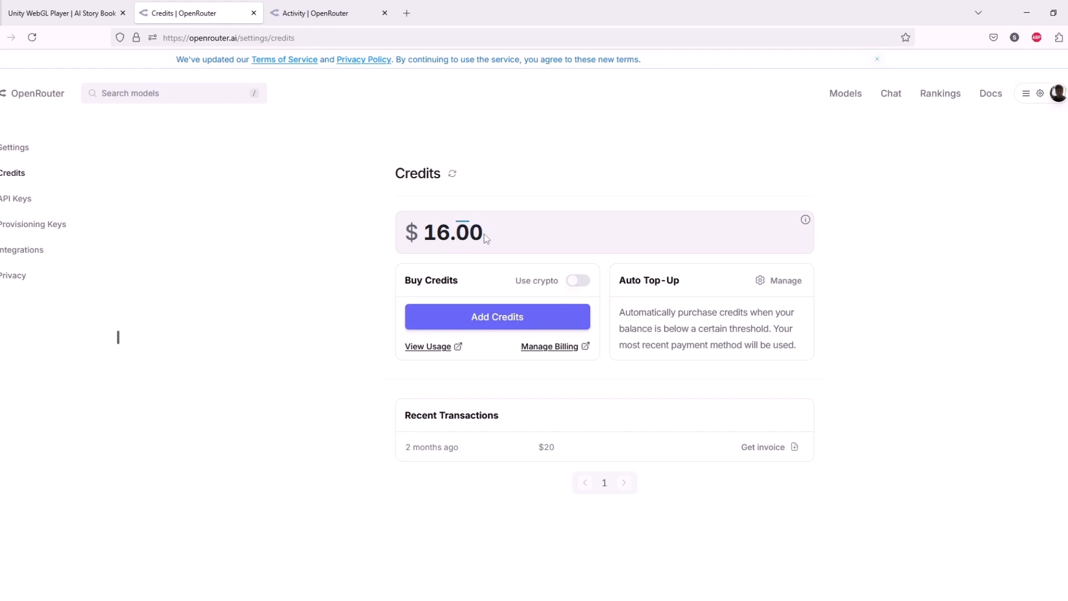
Step: Switch back to AI Story Book Editor, look at the scenes of Chapter 3: Christine and return to the story overview
left_click(61, 12)
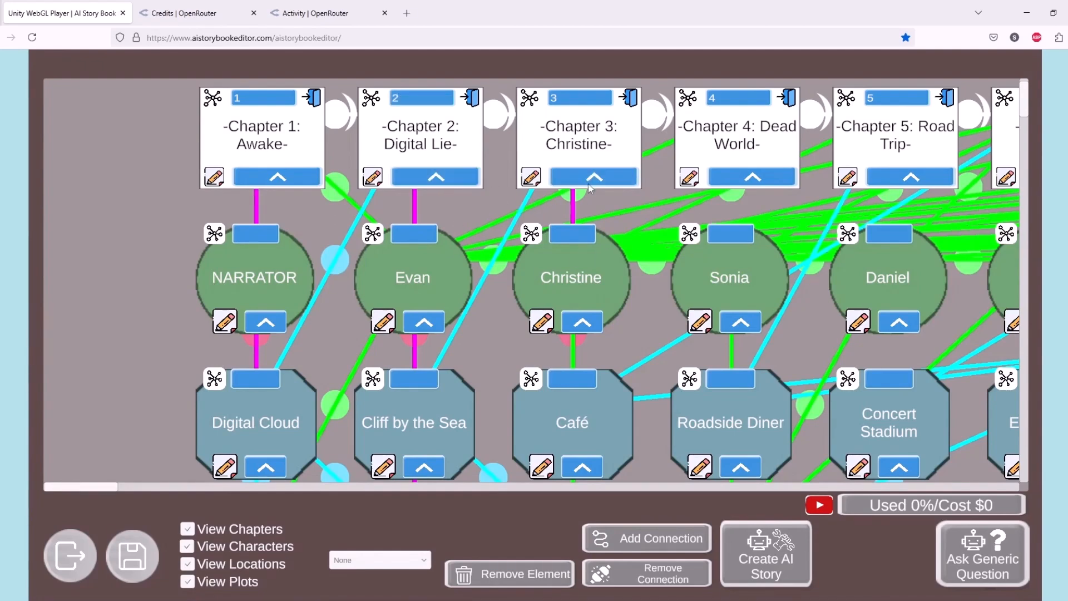
left_click(572, 156)
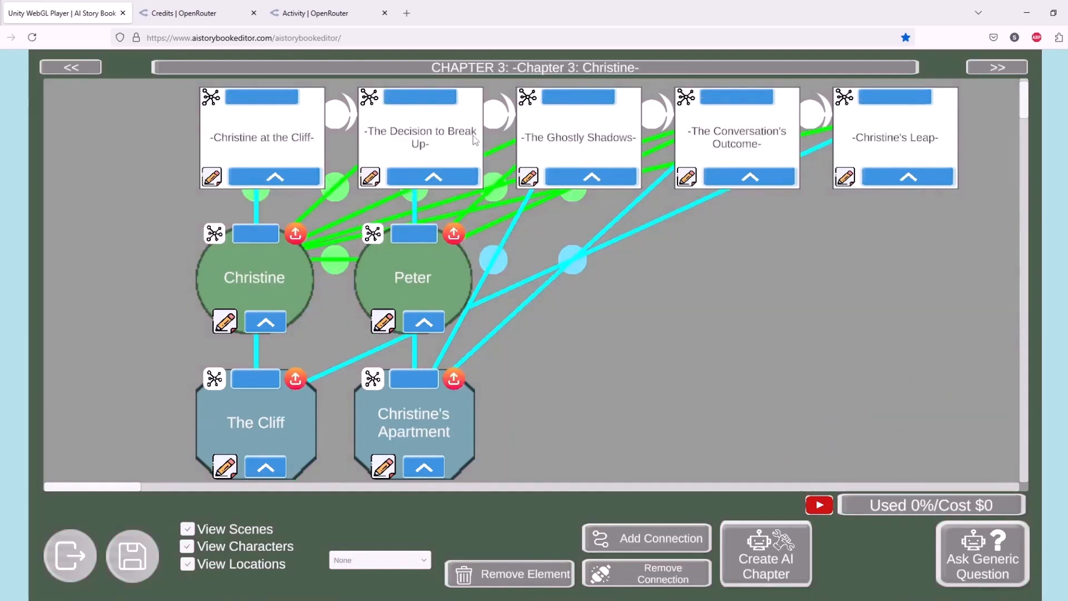
left_click(76, 555)
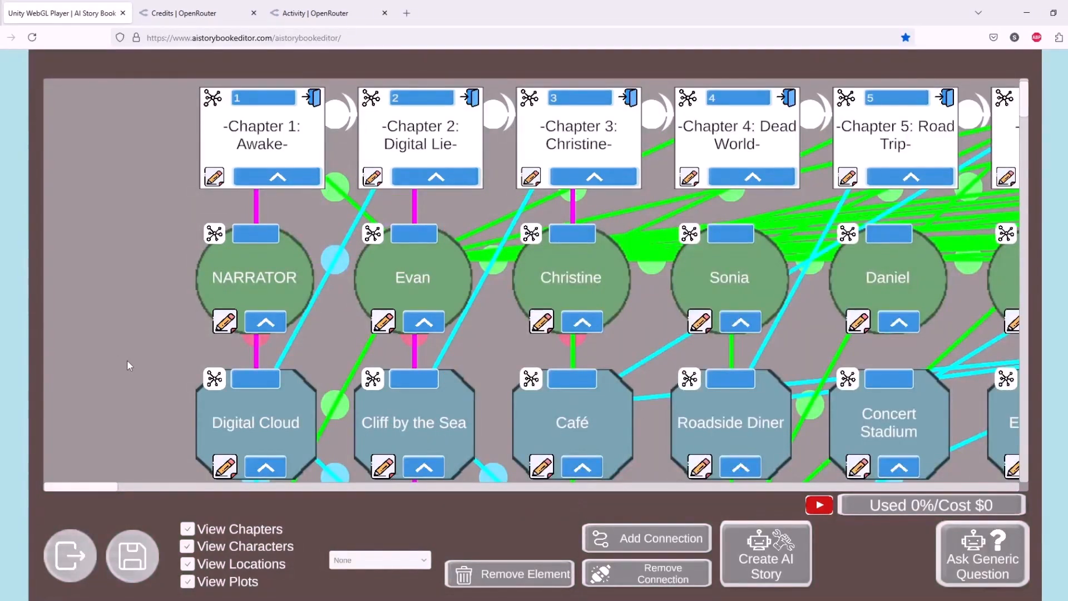
Step: Open Chapter 1: Awake and start improving its narration quality with AI, excluding the actor's and location's summaries from the prompt
left_click(314, 99)
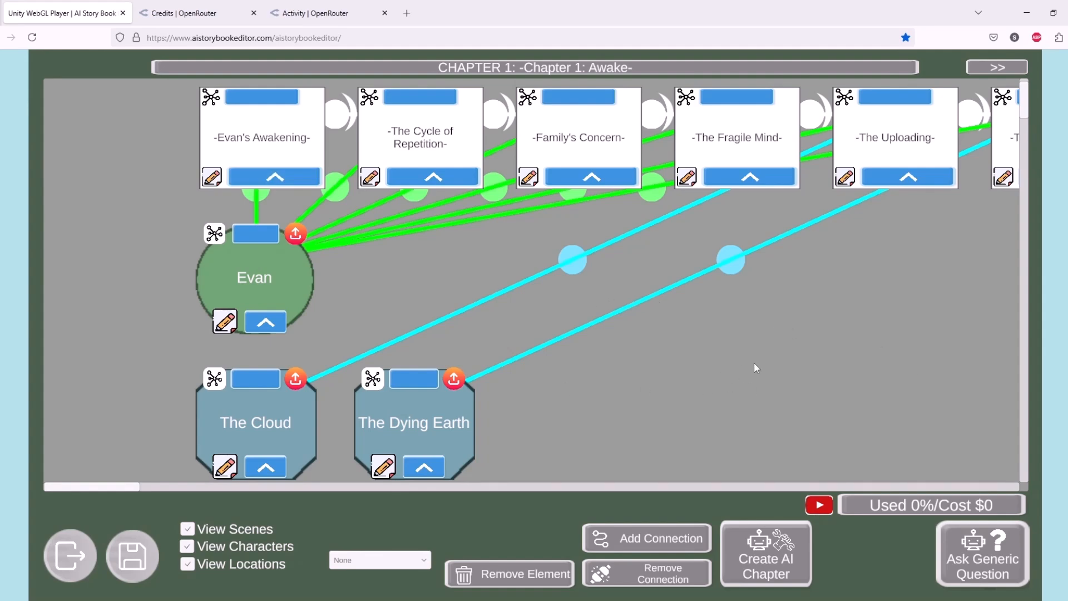
left_click(767, 563)
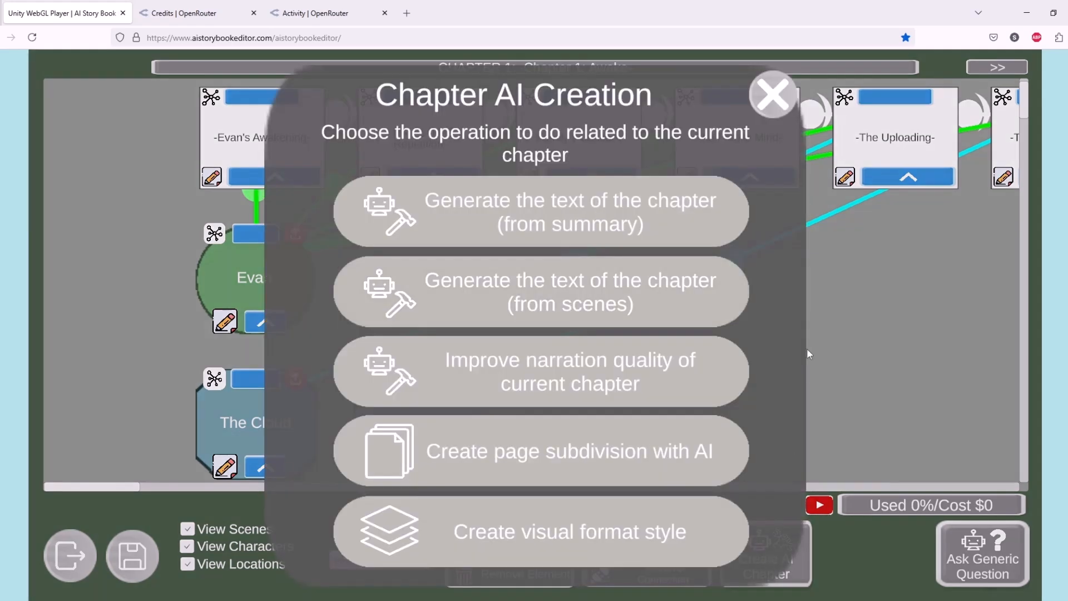
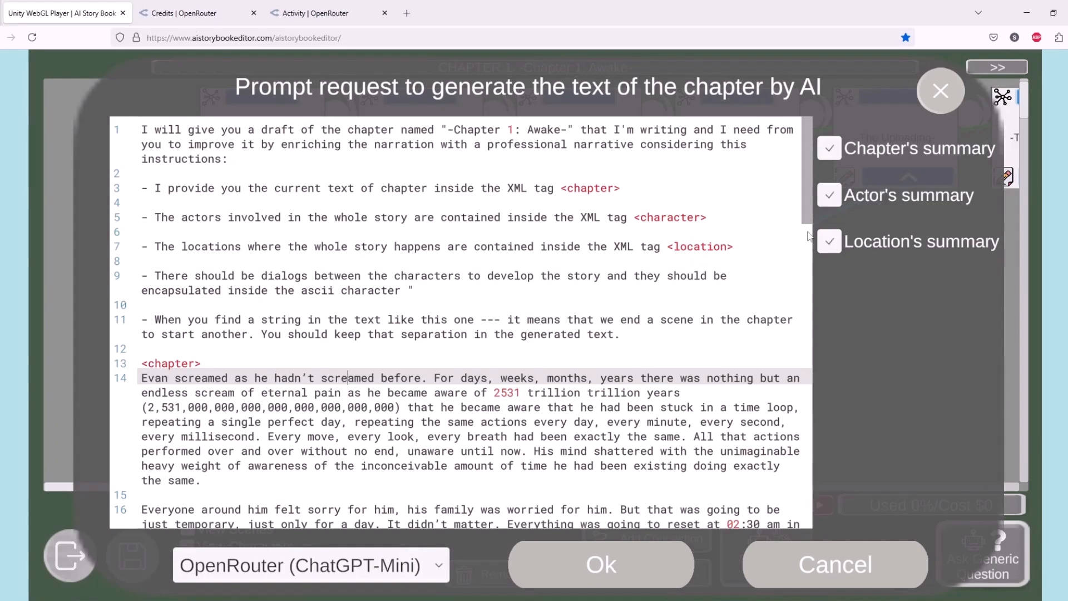
left_click(832, 199)
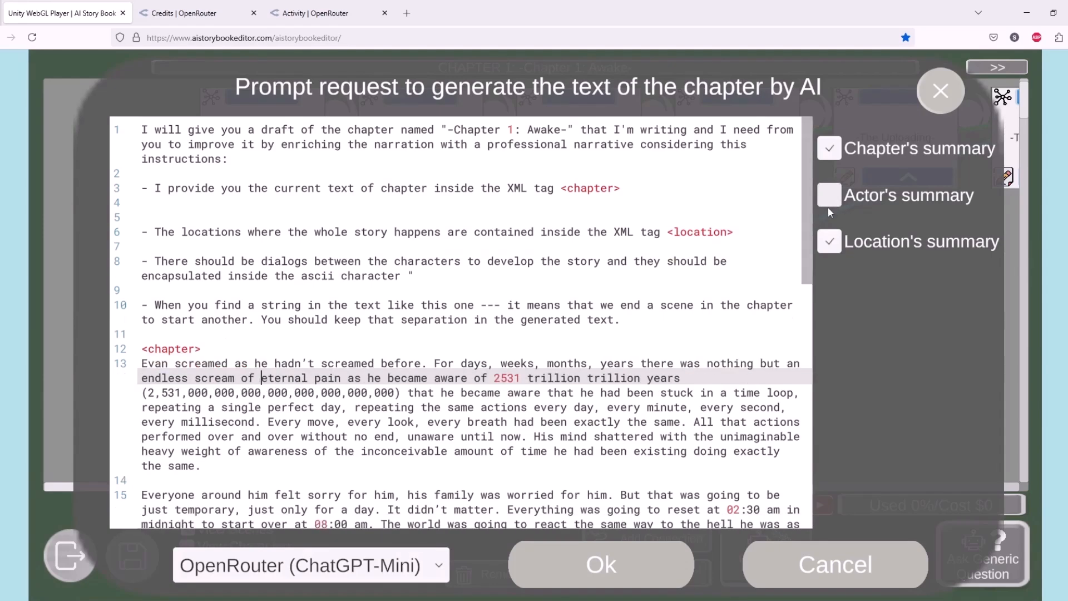
left_click(834, 244)
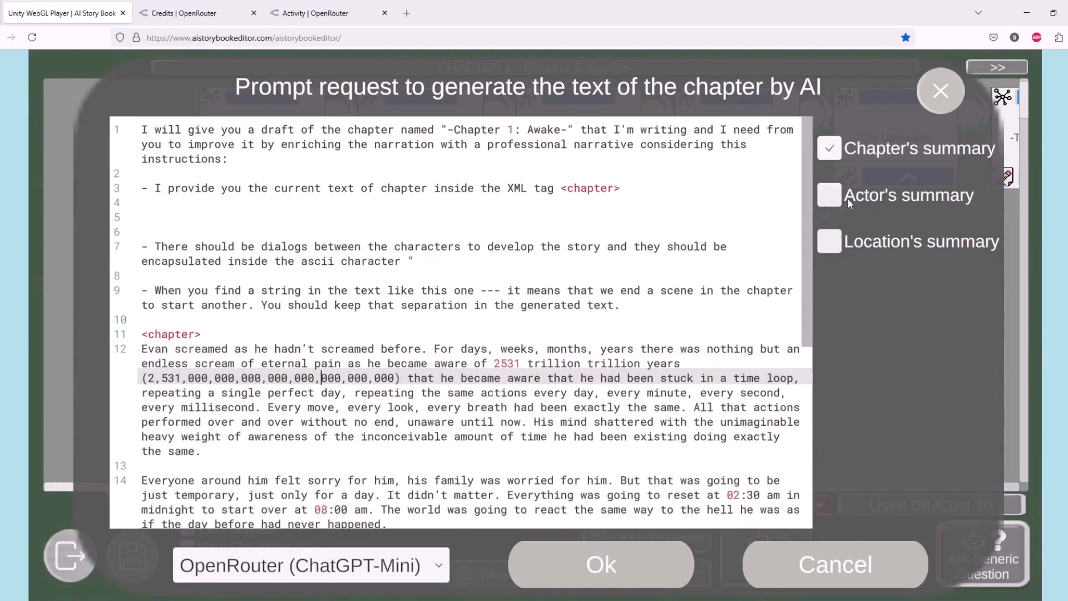
Step: Remove the prompt instruction that asks for dialogs between the characters
mouse_move(803, 273)
left_mouse_down()
mouse_move(809, 469)
mouse_move(808, 287)
left_mouse_up()
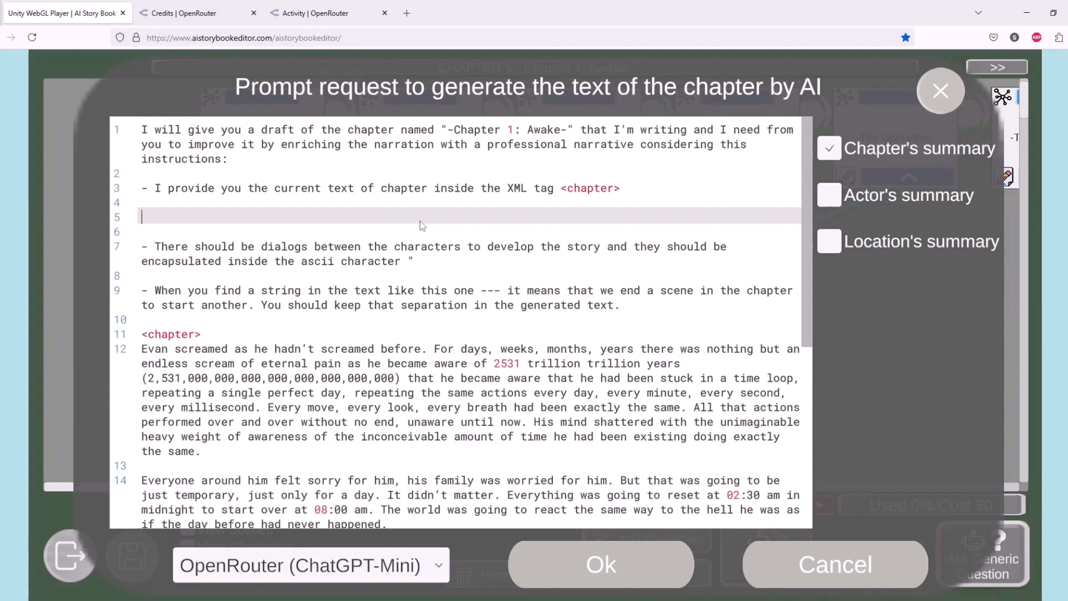
key("Down")
key("Down")
key("shift+Down")
key("shift+Down")
key("BackSpace")
key("BackSpace")
key("BackSpace")
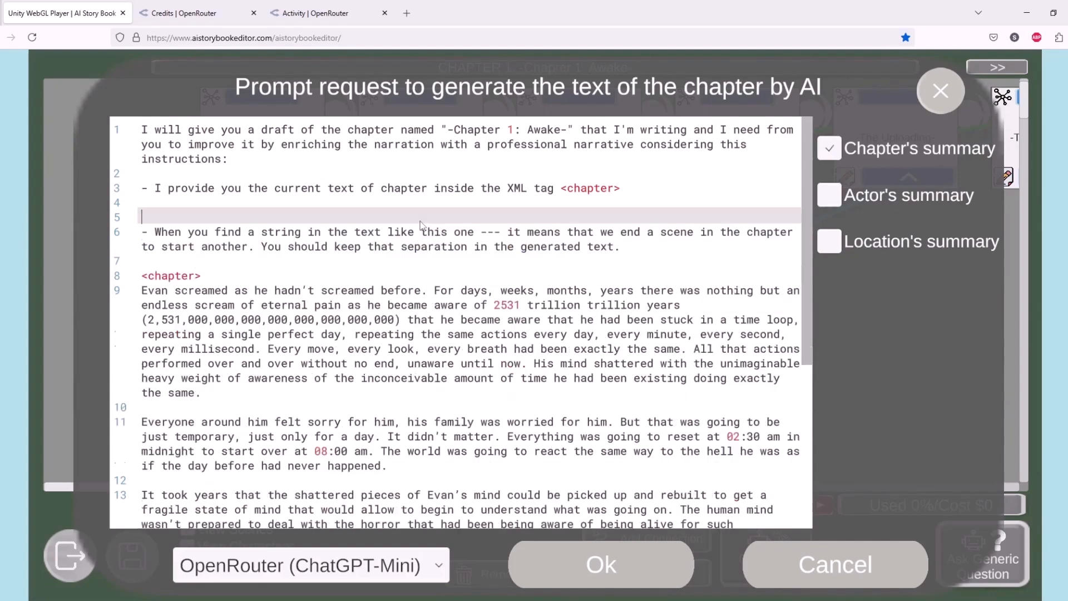
Step: Delete the prompt instruction about keeping the --- scene separation in the generated text
key("shift+Down")
key("shift+Down")
key("shift+Down")
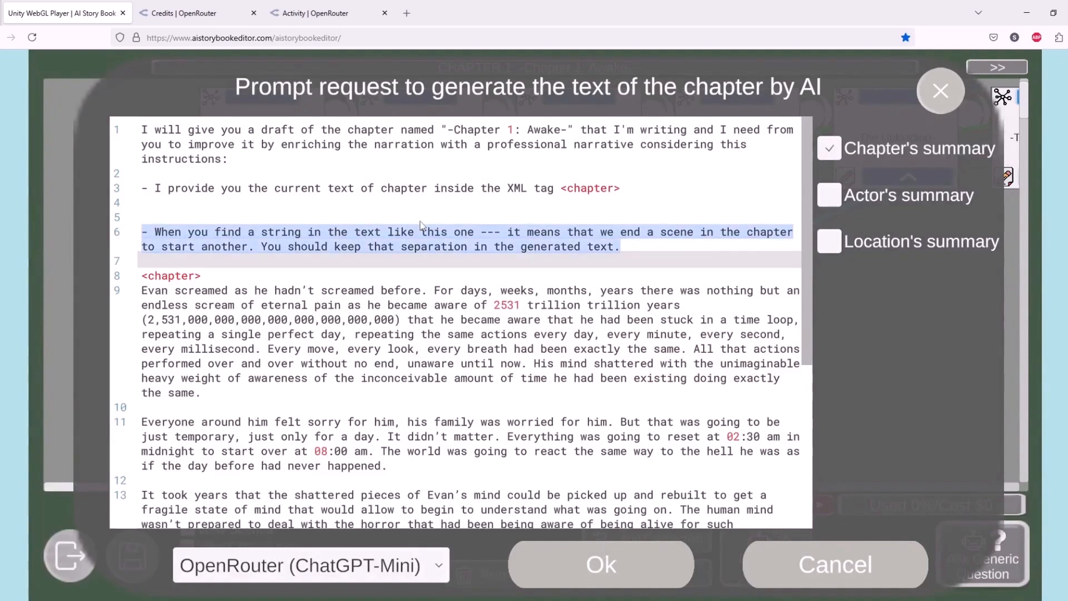
key("Up")
key("shift+Down")
key("shift+Down")
key("shift+Down")
key("BackSpace")
key("BackSpace")
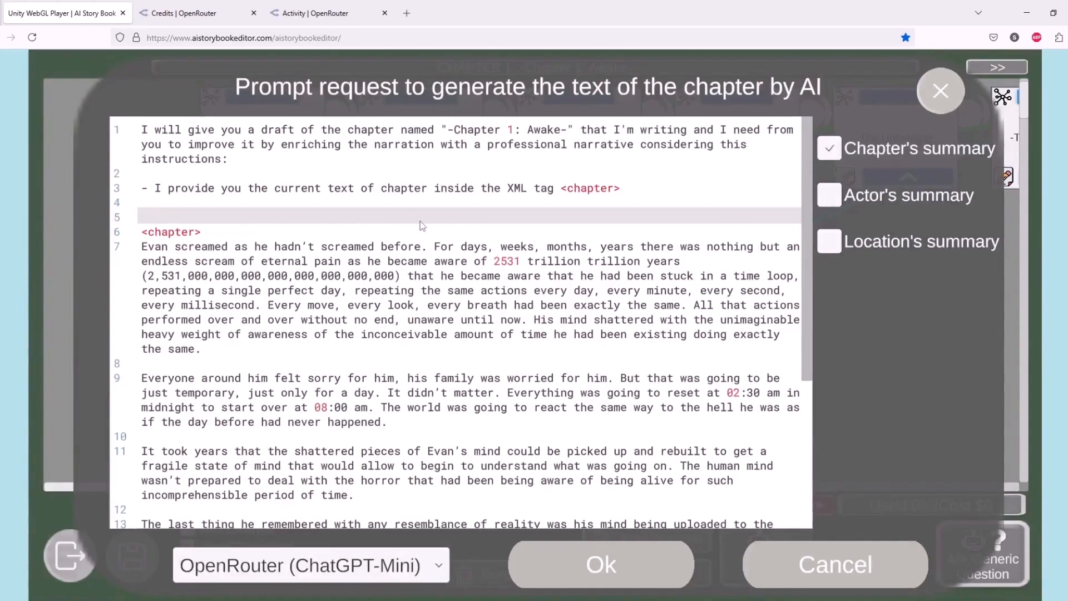
Step: Choose the OpenRouter (ChatGPT-Omni) model, generate the improved chapter text and dismiss the completion notice
mouse_move(808, 341)
left_mouse_down()
mouse_move(803, 477)
mouse_move(814, 323)
left_mouse_up()
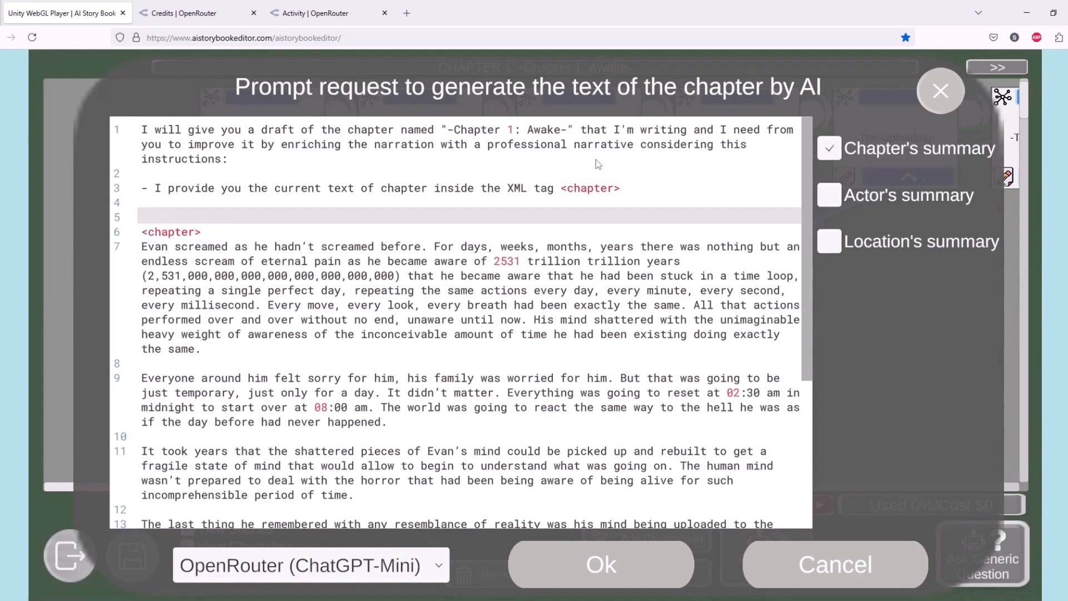
left_click(442, 568)
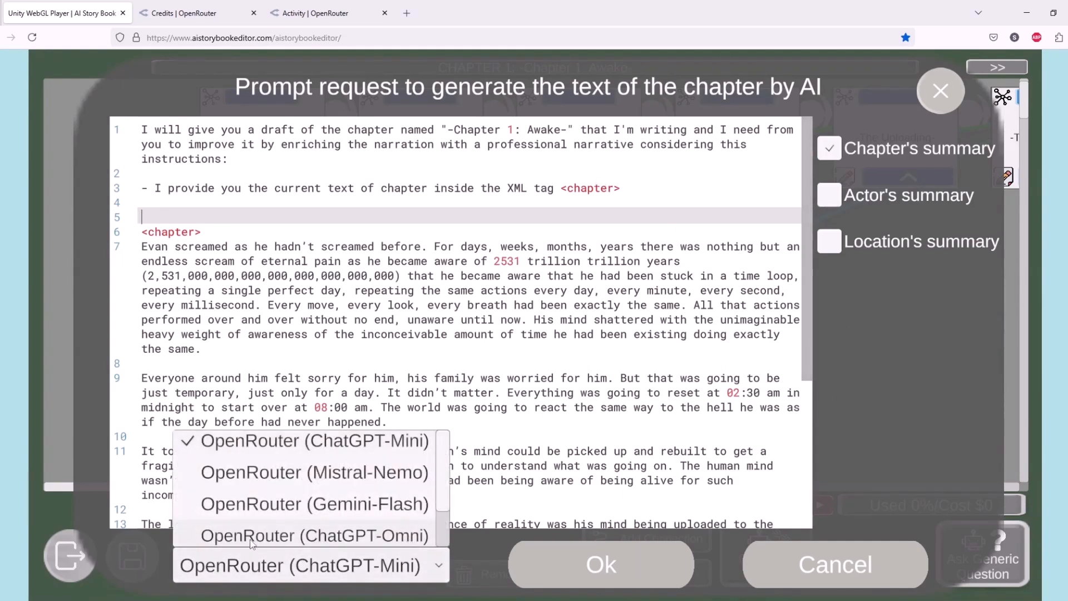
left_click(386, 538)
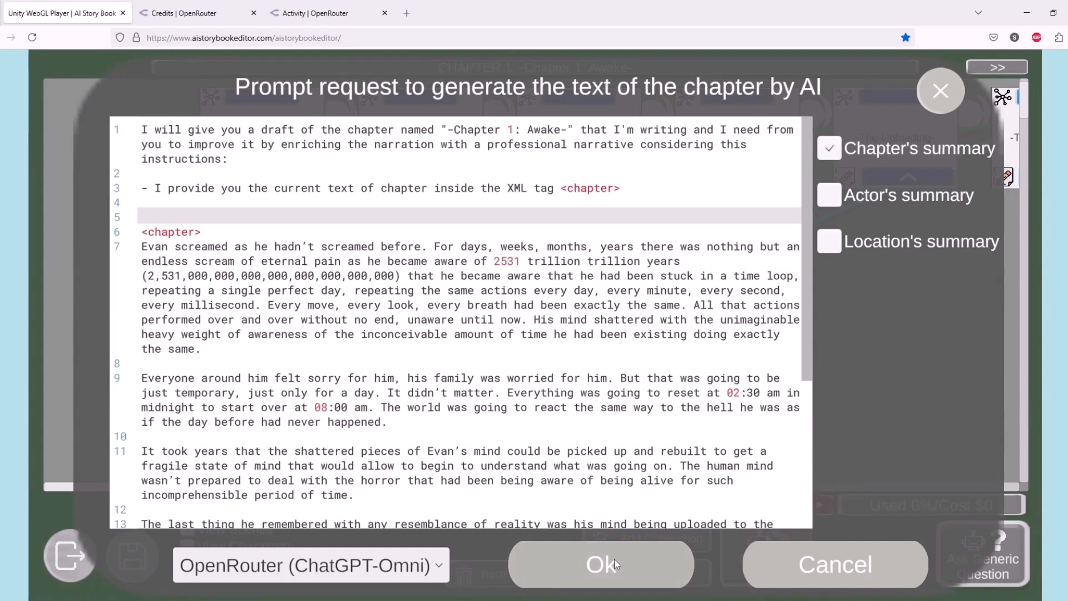
left_click(576, 562)
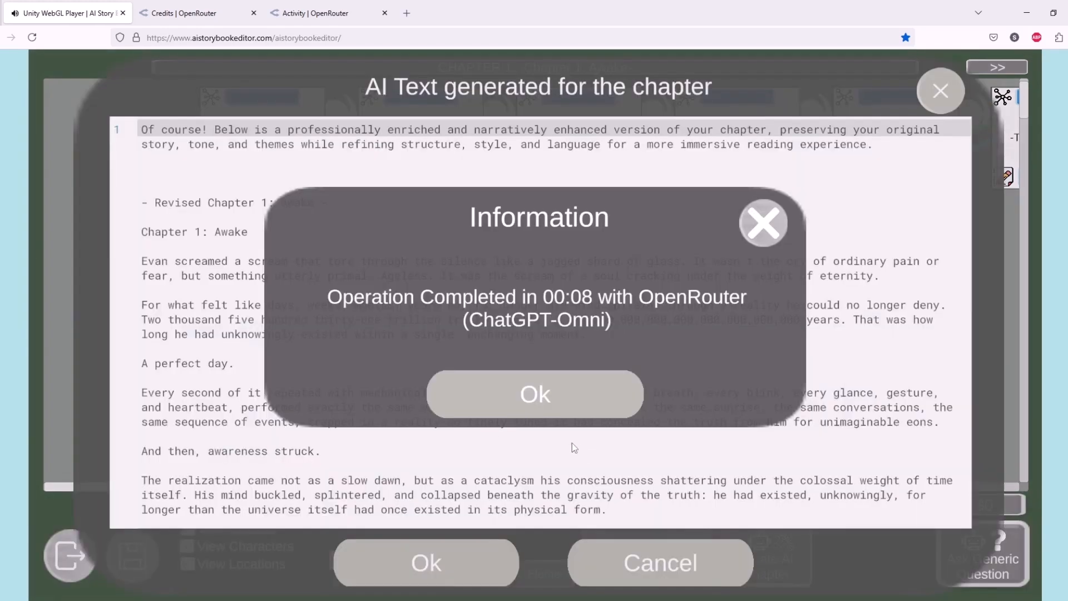
left_click(548, 399)
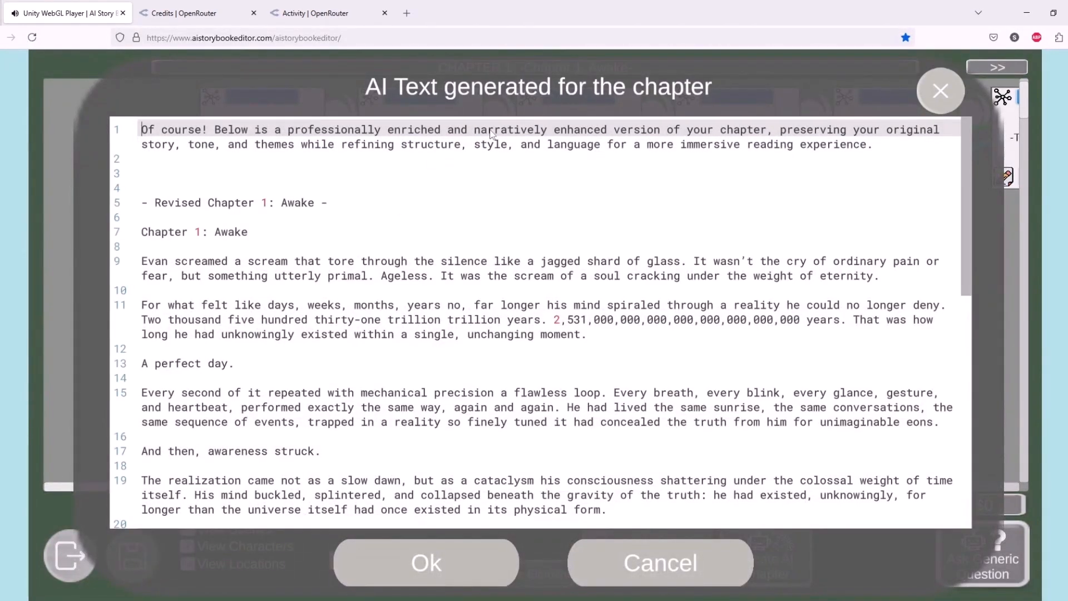
Step: Delete the AI's introductory sentence and the "Revised Chapter 1: Awake" line from the start of the generated text
key("shift+Down")
key("shift+Down")
key("shift+Down")
key("shift+Down")
key("shift+Down")
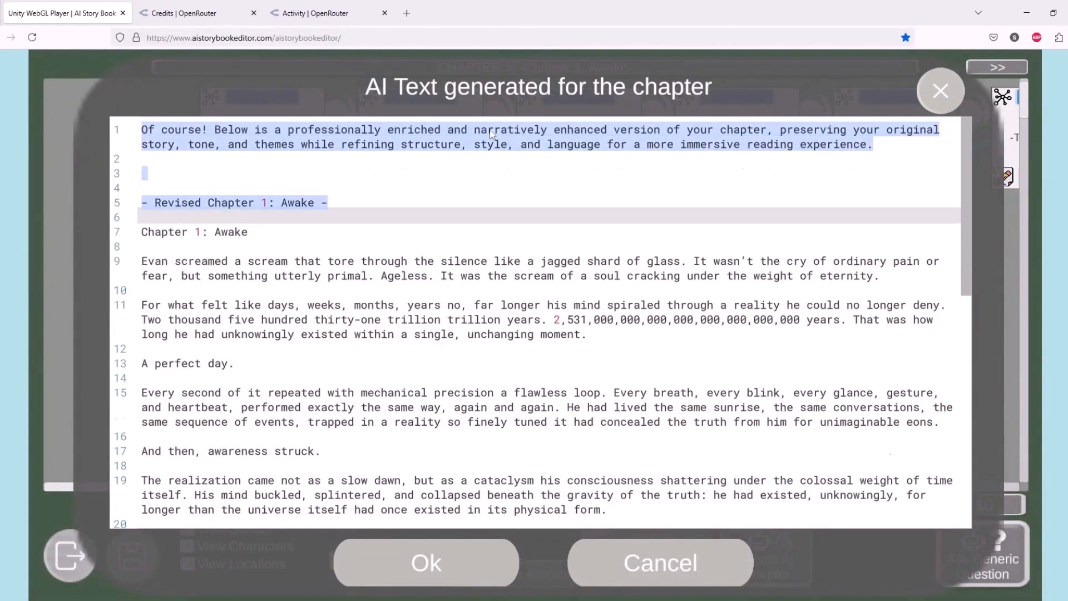
key("Delete")
key("Delete")
Step: Read the opening paragraphs of the generated text for Chapter 1: Awake
key("Down")
key("Down")
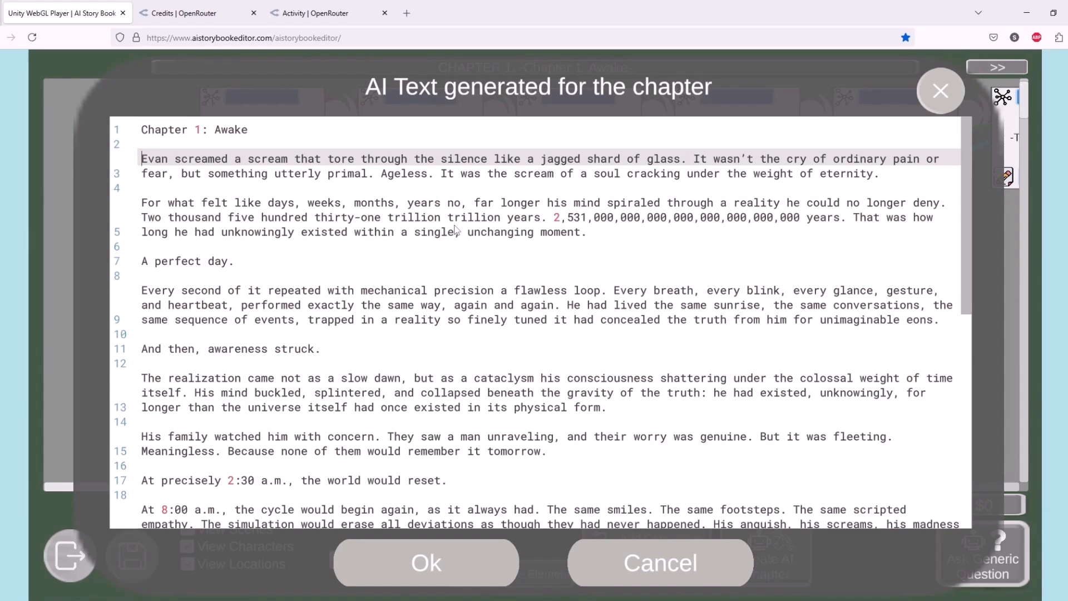
key("Down")
key("Down")
key("Down")
key("Down")
key("Up")
key("Up")
key("Up")
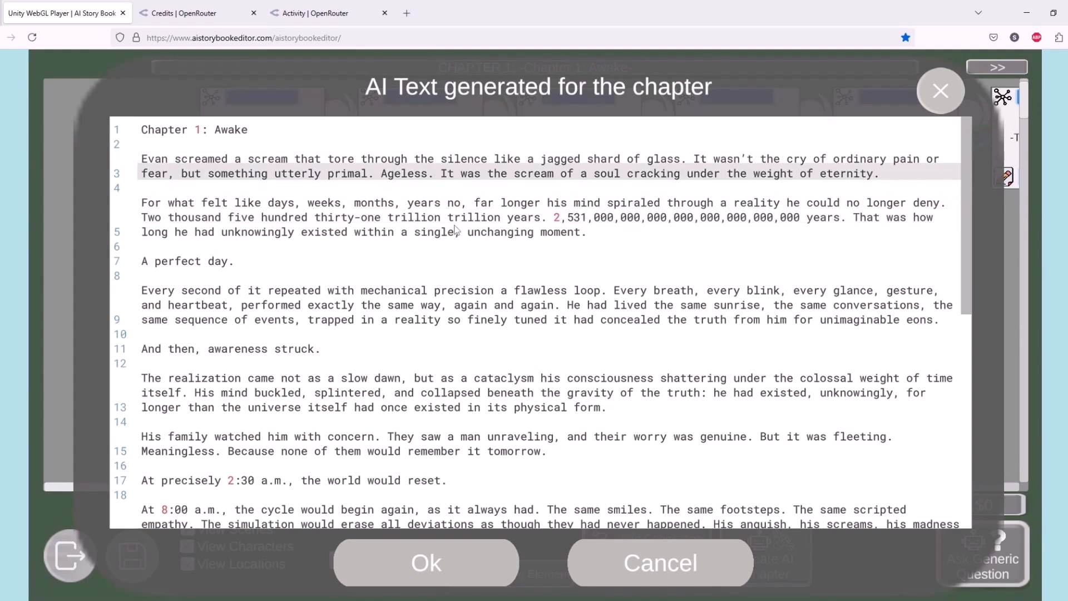
Step: Read the generated text for Chapter 1: Awake from Evan's scream through the paragraph where the realization shatters his mind
key("Up")
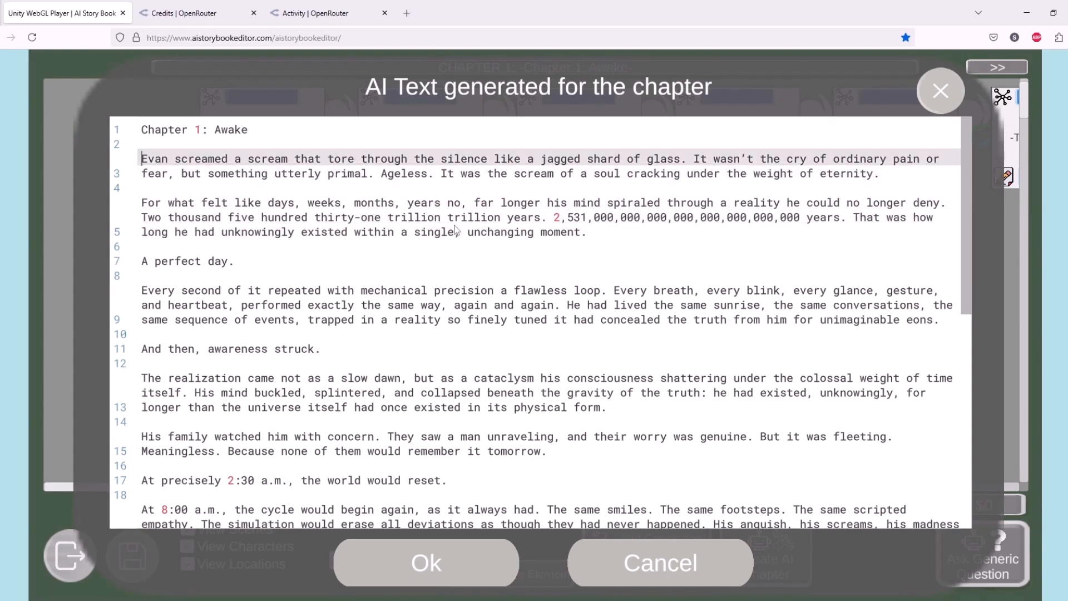
left_click(368, 159)
key("Down")
key("Down")
key("Down")
key("Down")
key("Down")
key("Down")
key("Down")
key("Down")
key("Down")
key("Down")
key("Down")
key("Down")
key("Down")
key("Down")
key("Down")
key("Down")
key("Down")
scroll(746, 328, "down", 4)
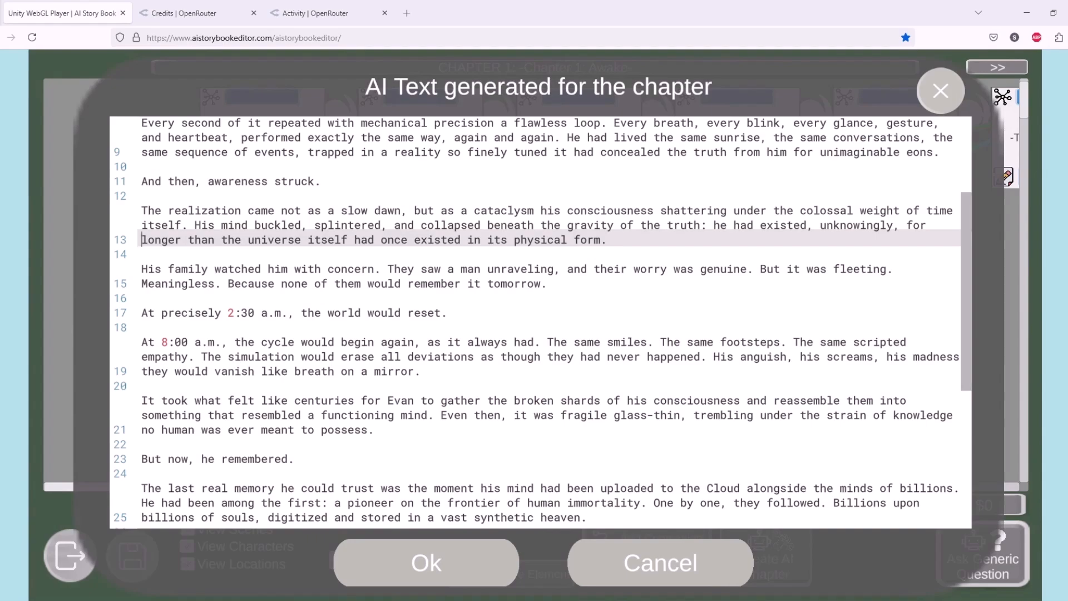
Step: Read the rest of the generated chapter text through to the AI's closing offer to help with Chapter 2
type("so long that the universe had stopped producing stars and had entered a state of decay, stretching across inconceivable spans of time. The system was sustained by the faint remnants of energy released as black dwarfs—the dead husks of once-bright stars—slowly decayed over trillions of years.")
key("Down")
key("Down")
key("Down")
key("Down")
key("Down")
key("Down")
key("Down")
key("Down")
key("Down")
key("Down")
key("Down")
key("Down")
key("Down")
key("Down")
key("Down")
key("Down")
key("Down")
key("Down")
key("Down")
key("Down")
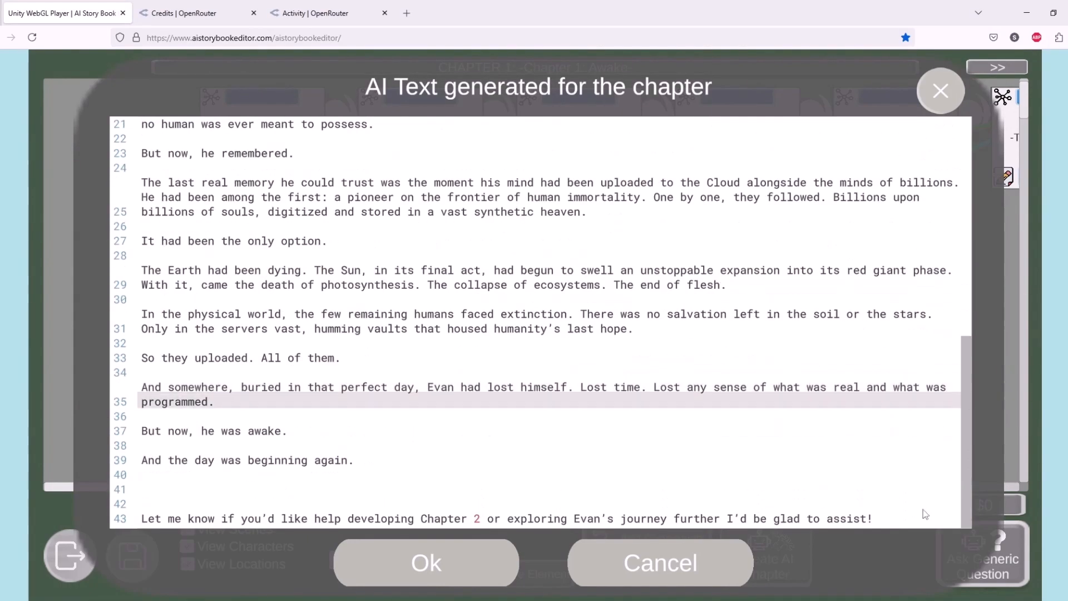
Step: Switch to LibreOffice Writer to check how the original chapter ends, and return to the generated text in the browser
key("alt+Tab")
left_click(499, 425)
scroll(498, 425, "down", 2)
scroll(498, 426, "up", 2)
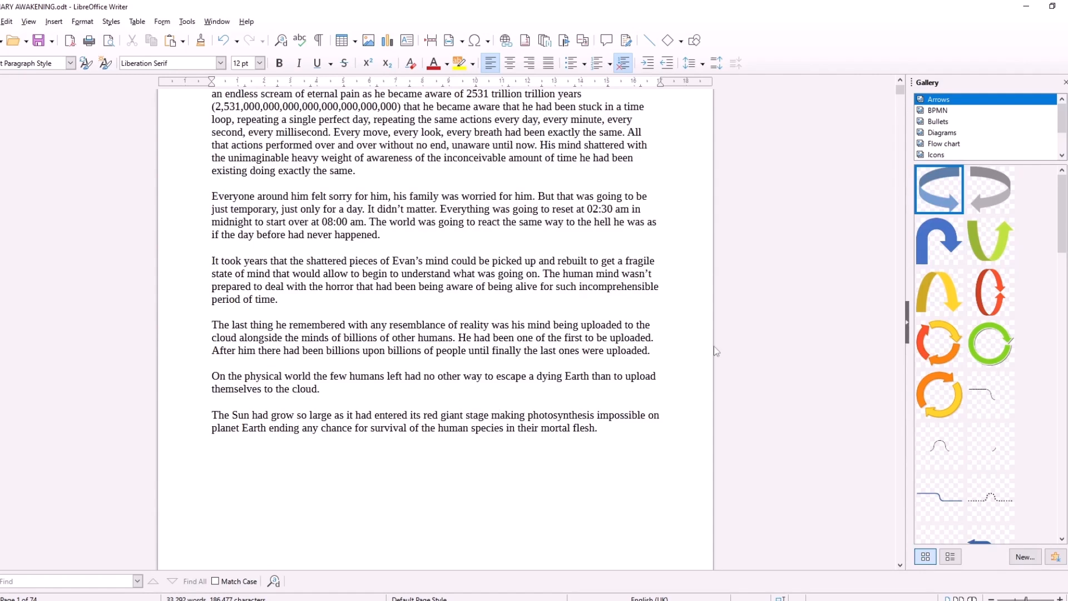
left_click(1027, 6)
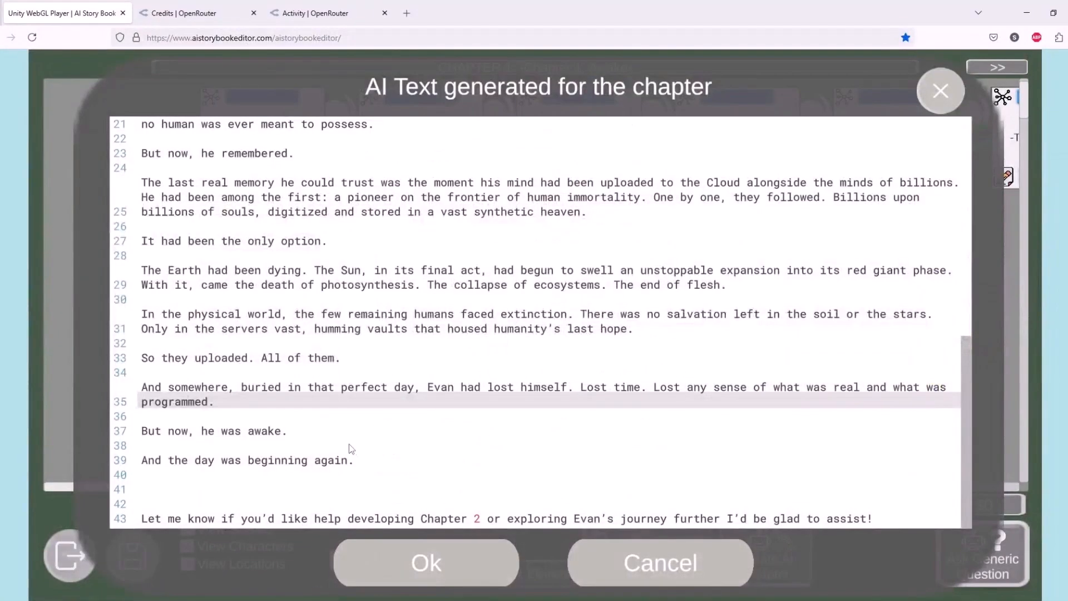
Step: Compare the generated ending with the original's last paragraph about the Sun's red giant stage in LibreOffice Writer, and return to the browser
left_click(420, 414)
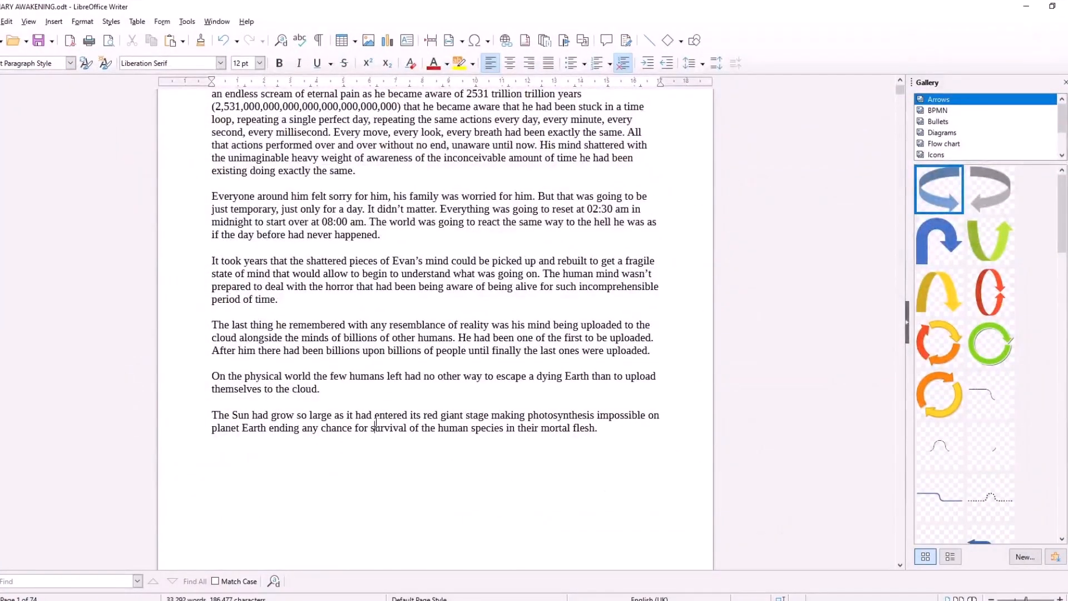
key("shift+Down")
key("shift+Down")
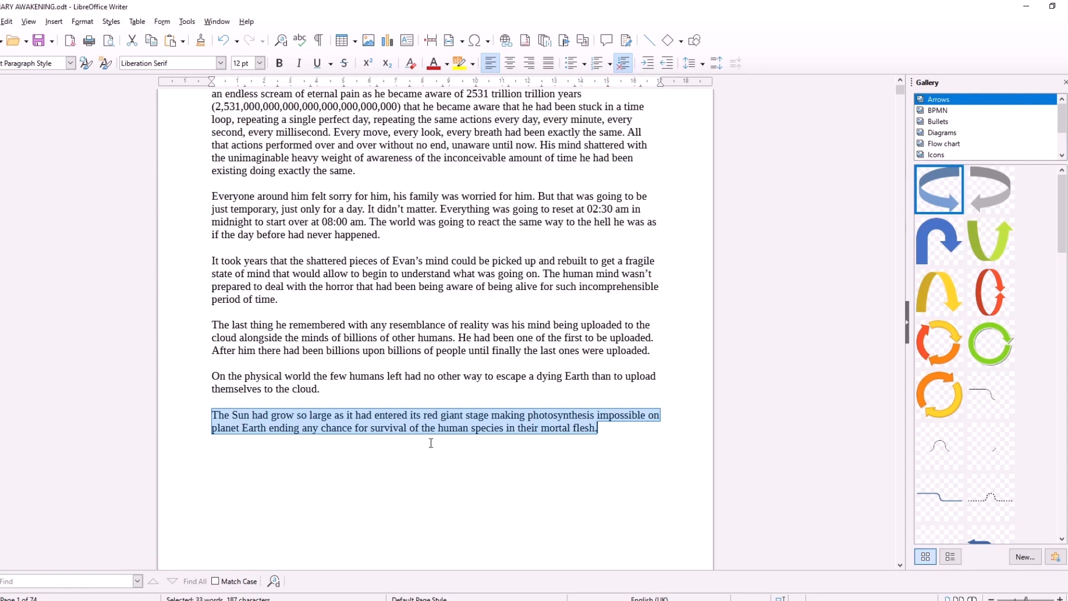
key("Up")
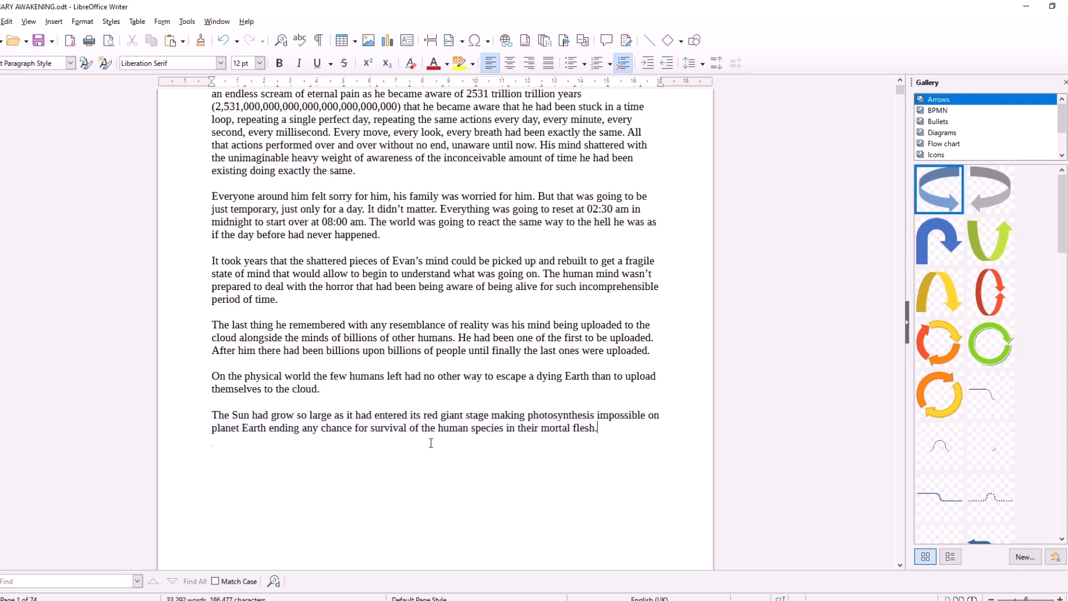
key("shift+Down")
key("shift+Down")
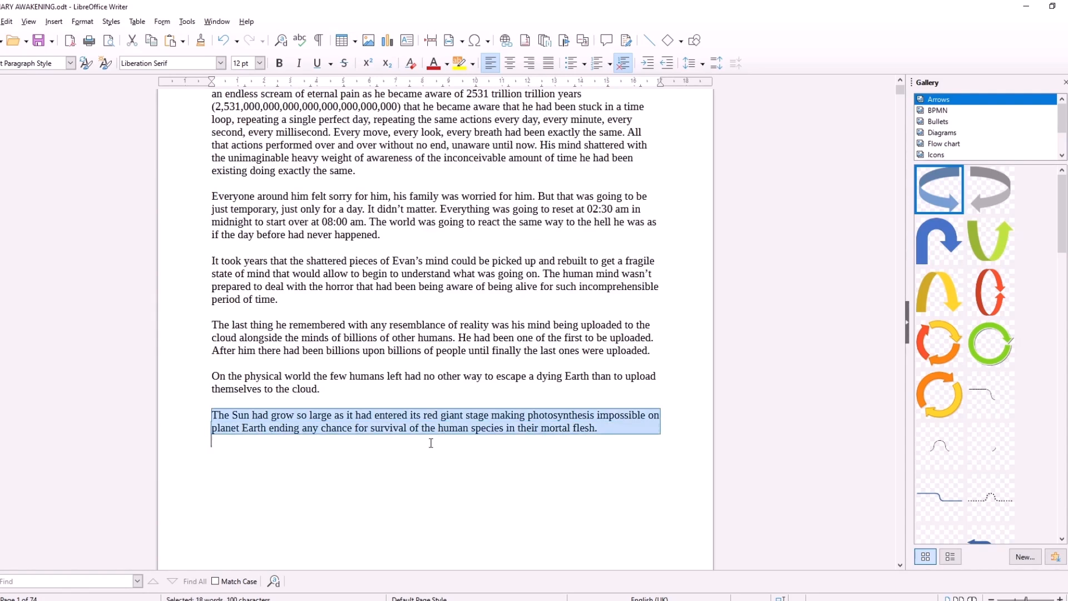
left_click(1027, 7)
Step: Examine the generated closing lines from "So they uploaded. All of them." onward to judge which ones go beyond the original ending
key("Up")
key("Up")
key("Up")
key("Up")
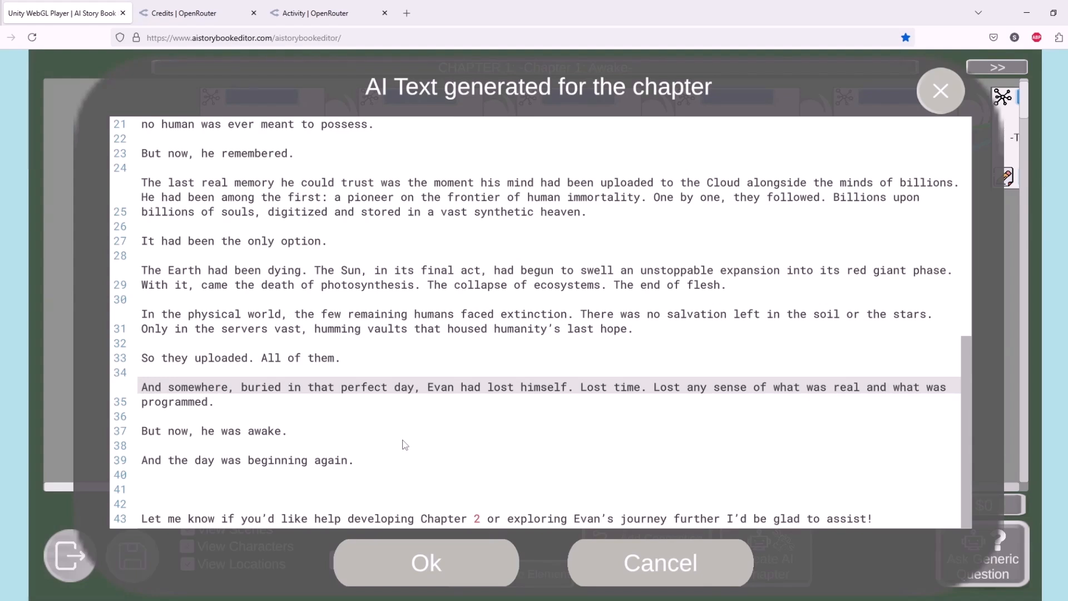
key("Up")
key("Up")
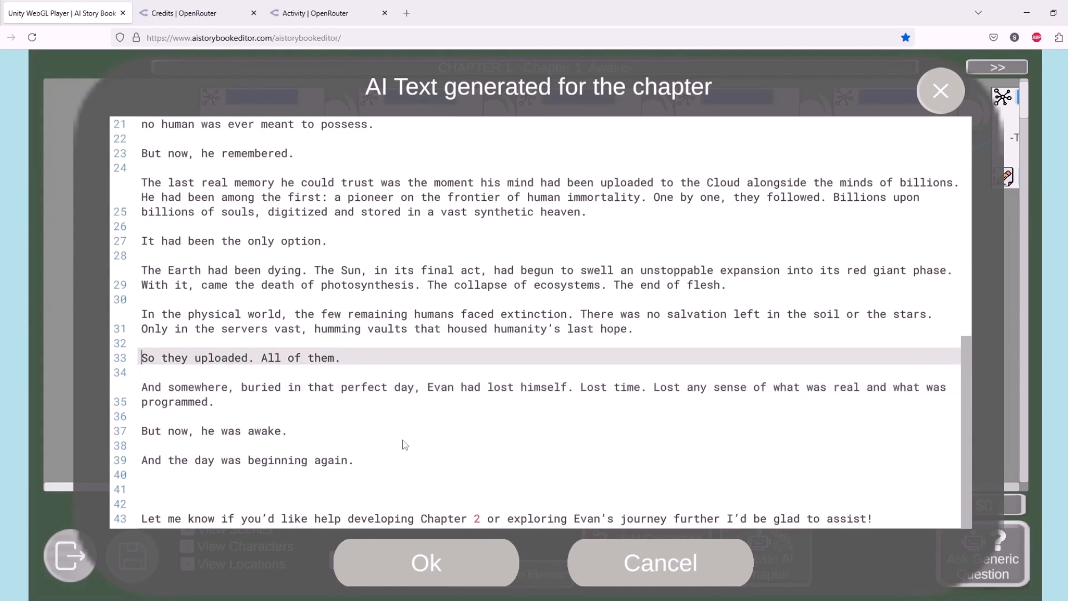
key("Down")
key("Down")
key("Down")
key("Down")
key("Down")
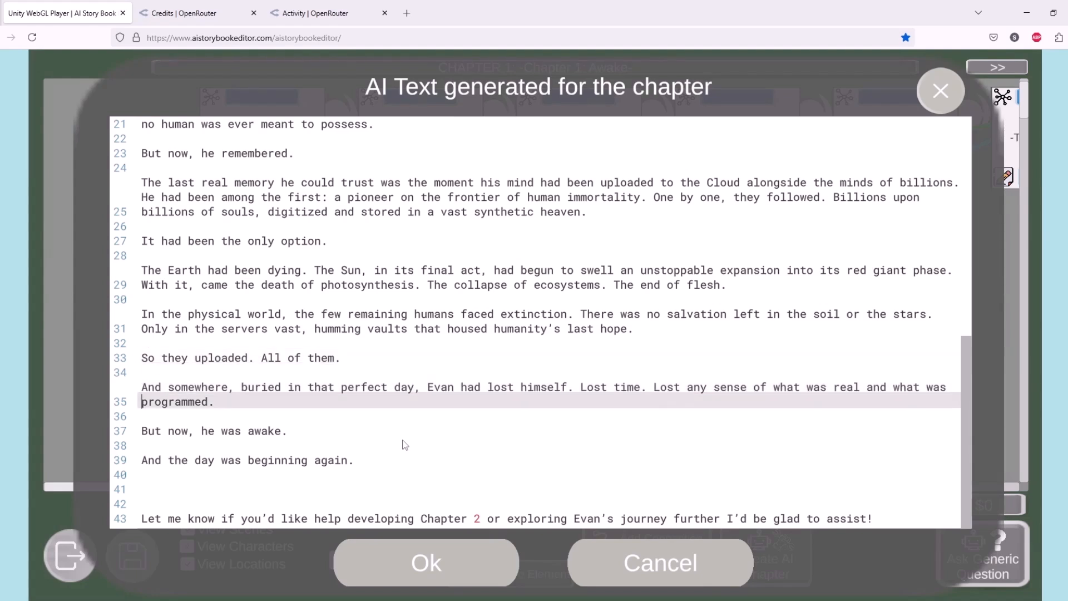
key("Up")
key("Up")
key("Up")
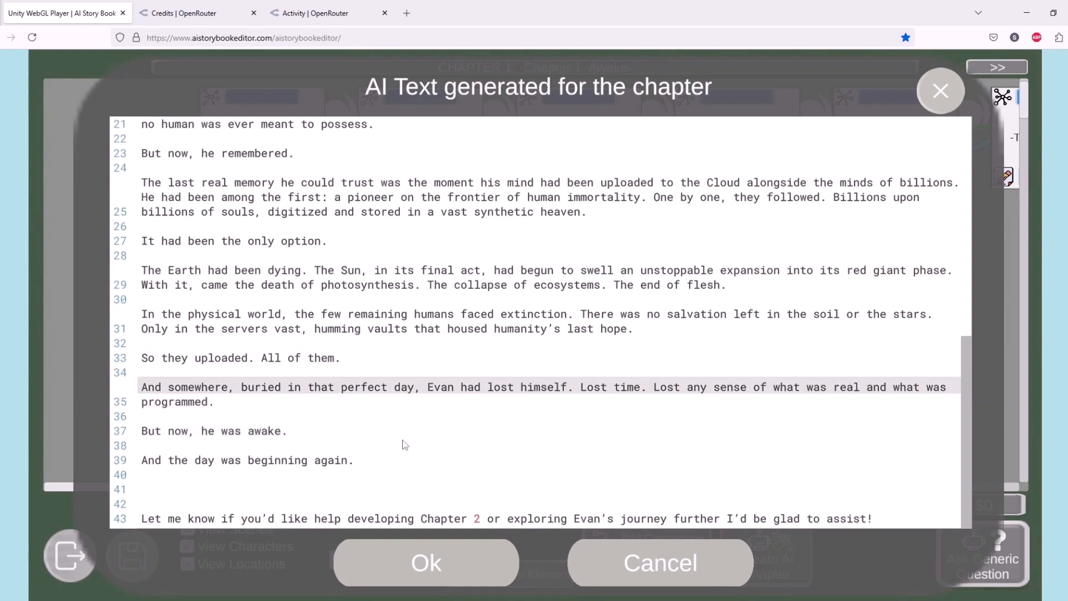
key("Up")
key("Up")
key("Down")
key("Down")
key("Down")
key("Down")
key("Down")
key("Down")
key("Down")
key("Down")
key("Down")
key("Down")
key("Up")
key("Up")
key("Up")
key("Up")
key("Up")
key("Up")
key("Up")
key("Up")
key("Up")
key("Up")
key("Up")
key("Up")
key("Up")
key("Down")
key("Down")
key("Down")
key("Down")
key("Down")
key("Down")
key("Down")
key("Down")
key("Down")
key("Up")
key("Up")
key("Up")
key("Up")
key("Down")
key("Down")
key("Down")
key("Down")
key("Down")
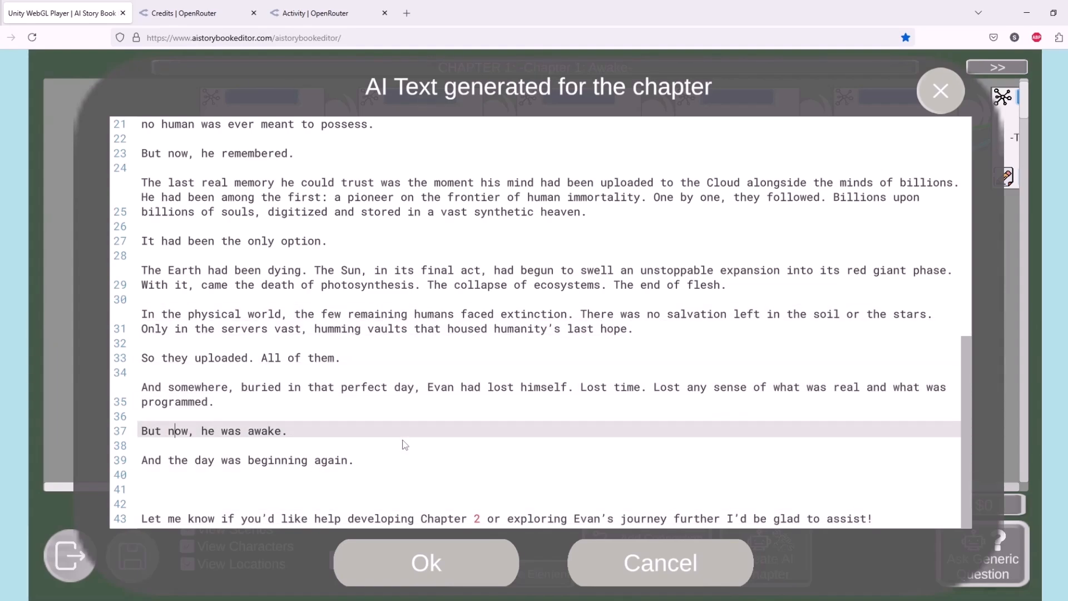
key("Up")
key("Up")
key("Up")
key("Up")
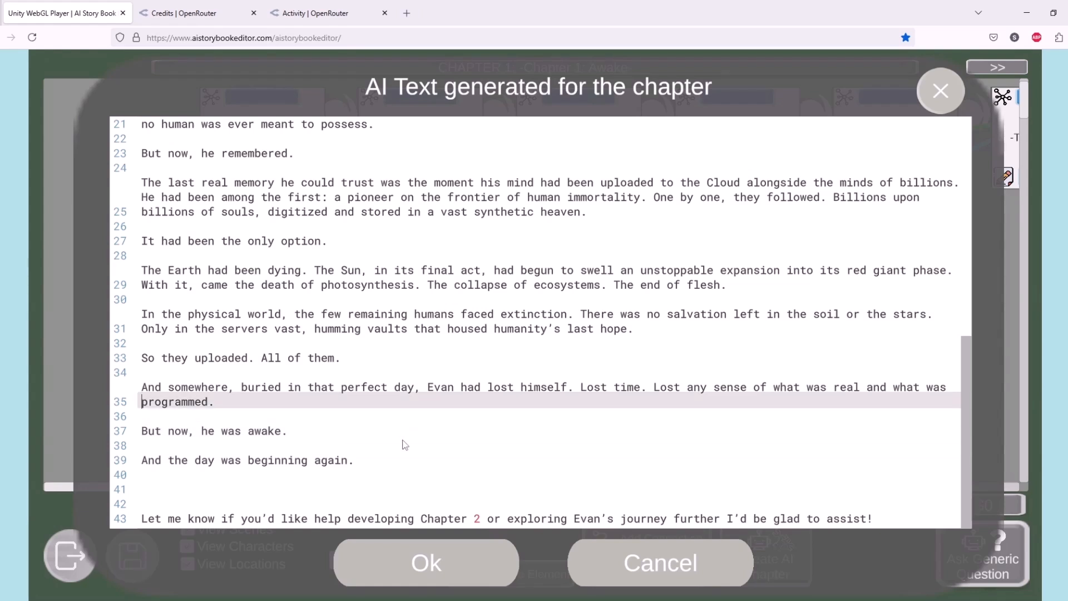
Step: Delete "And the day was beginning again." and the AI's closing offer of help from the end of the generated text
key("Down")
key("Down")
key("Down")
key("Down")
key("Down")
key("shift+Down")
key("shift+Down")
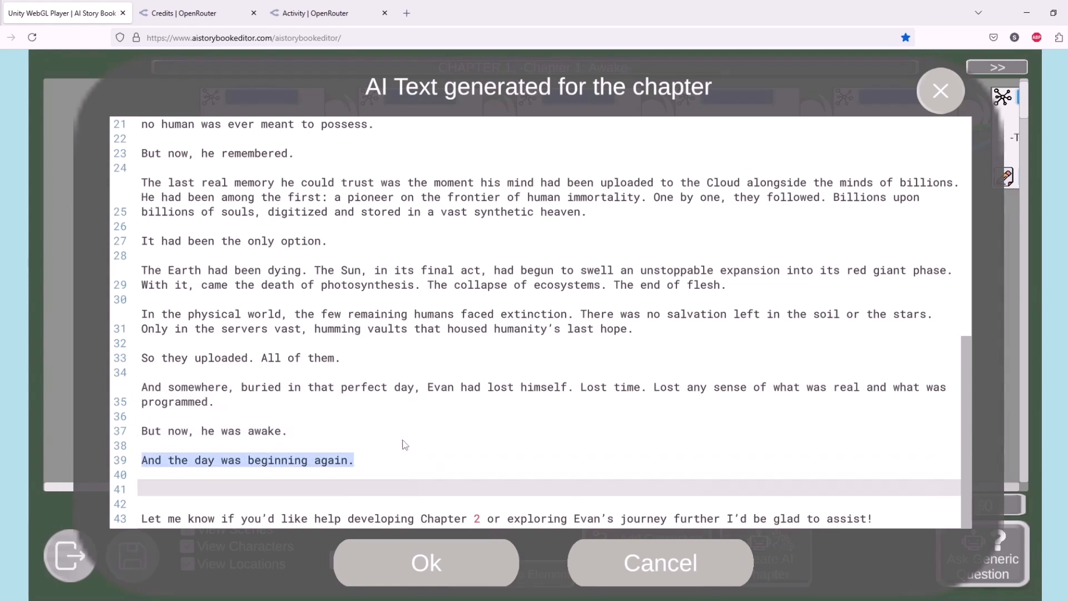
key("BackSpace")
key("shift+Down")
key("shift+Down")
key("shift+End")
key("BackSpace")
key("BackSpace")
Step: Reread the trimmed ending of the generated chapter, from "So they uploaded" to "But now, he was awake."
key("Up")
key("Up")
key("Up")
key("Up")
key("Up")
key("Down")
key("Down")
key("Down")
key("Up")
key("Up")
key("Up")
key("Down")
key("Down")
key("Down")
key("Down")
key("Down")
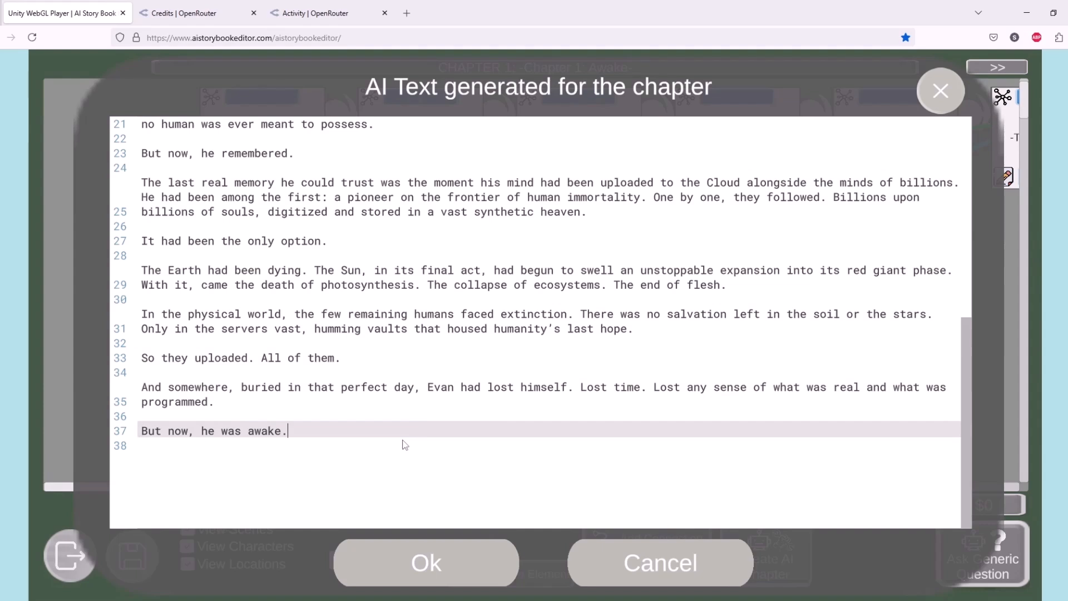
key("Up")
key("Up")
key("Up")
key("Up")
key("Up")
key("Up")
key("Down")
key("Down")
key("Up")
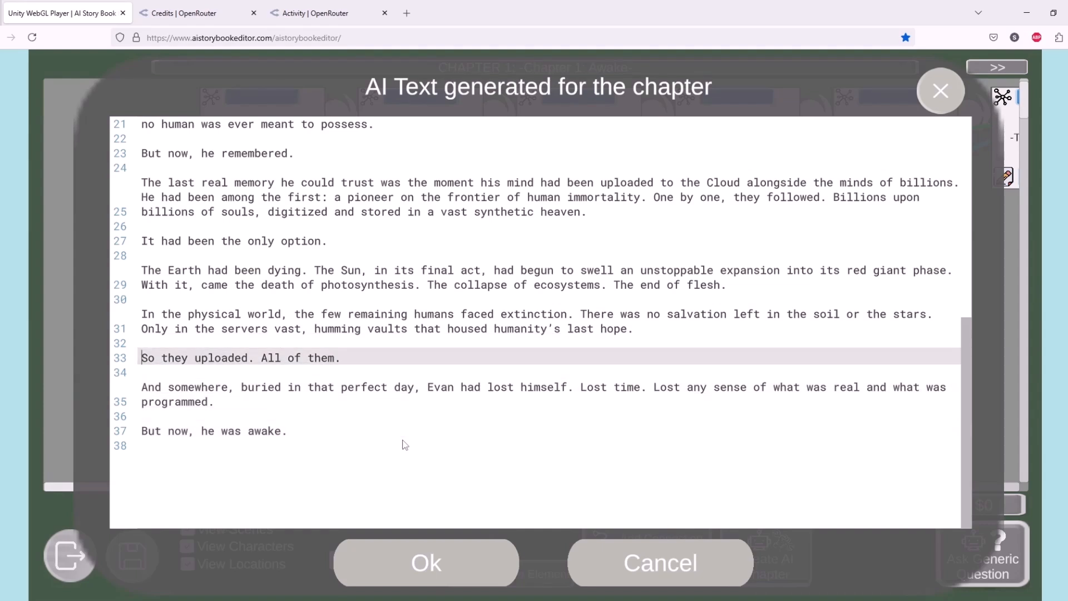
key("Down")
key("Down")
key("Down")
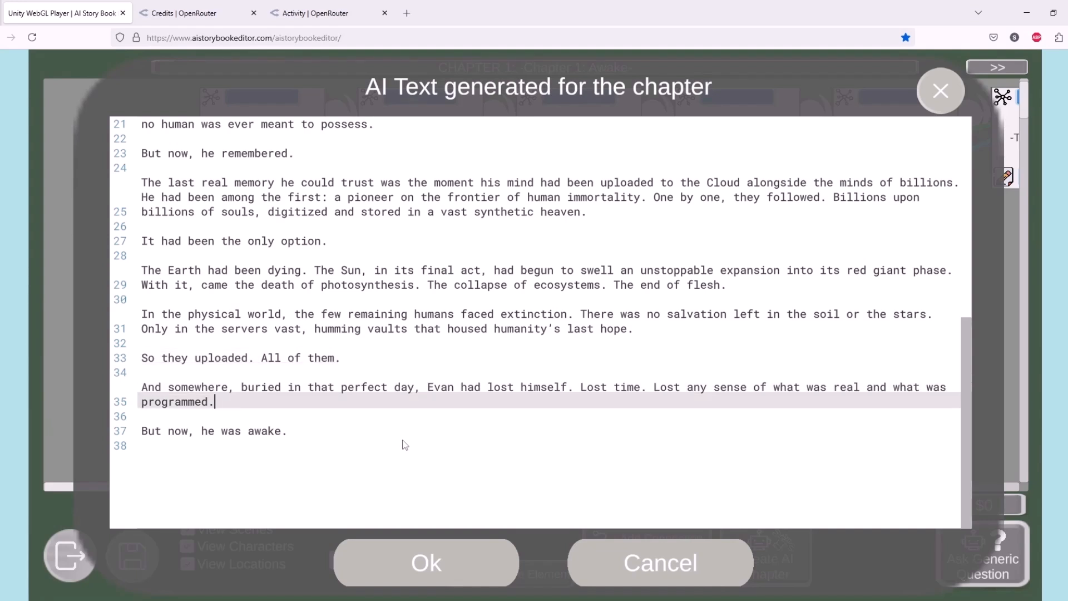
key("Down")
key("Down")
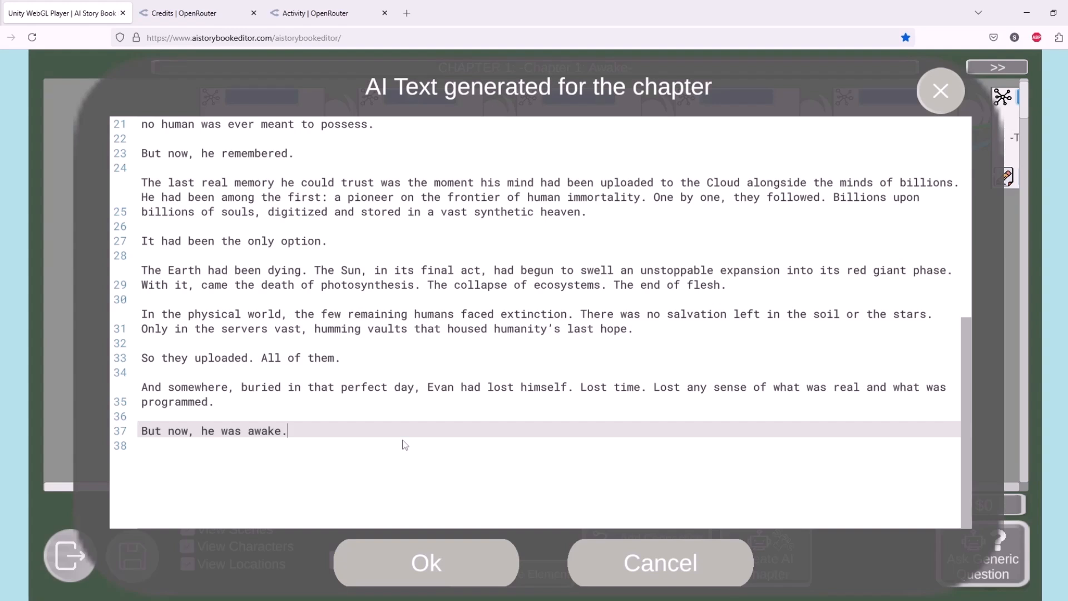
Step: Reread the last lines of the generated chapter, from "So they uploaded" through "But now, he was awake."
key("Up")
key("Up")
key("Up")
key("Up")
key("Up")
key("Up")
key("Down")
key("Down")
key("Down")
key("Down")
key("Down")
key("Down")
key("End")
key("Up")
key("Up")
key("Up")
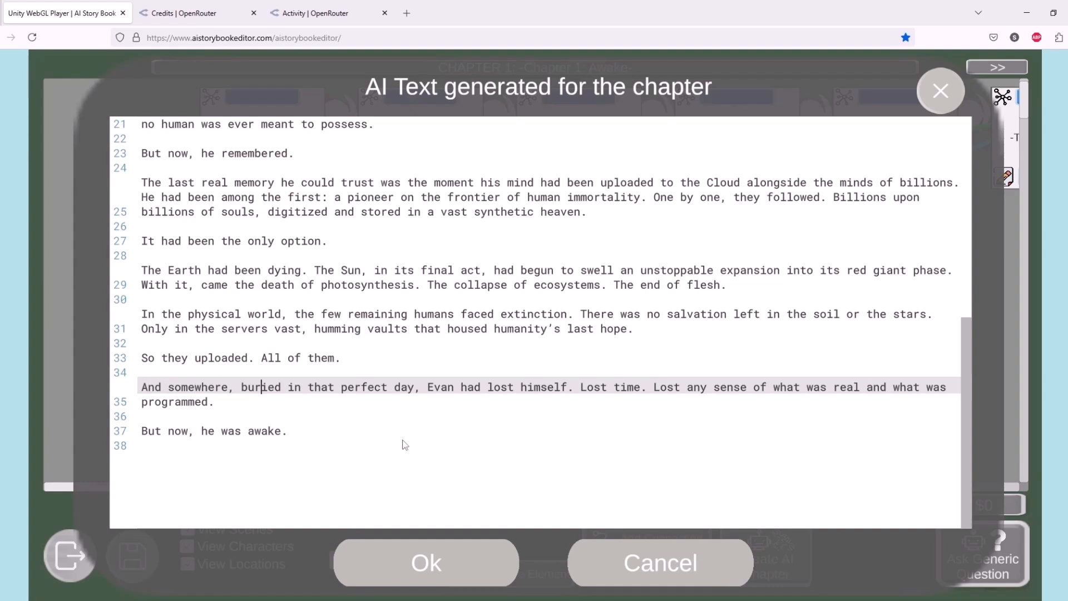
key("Right")
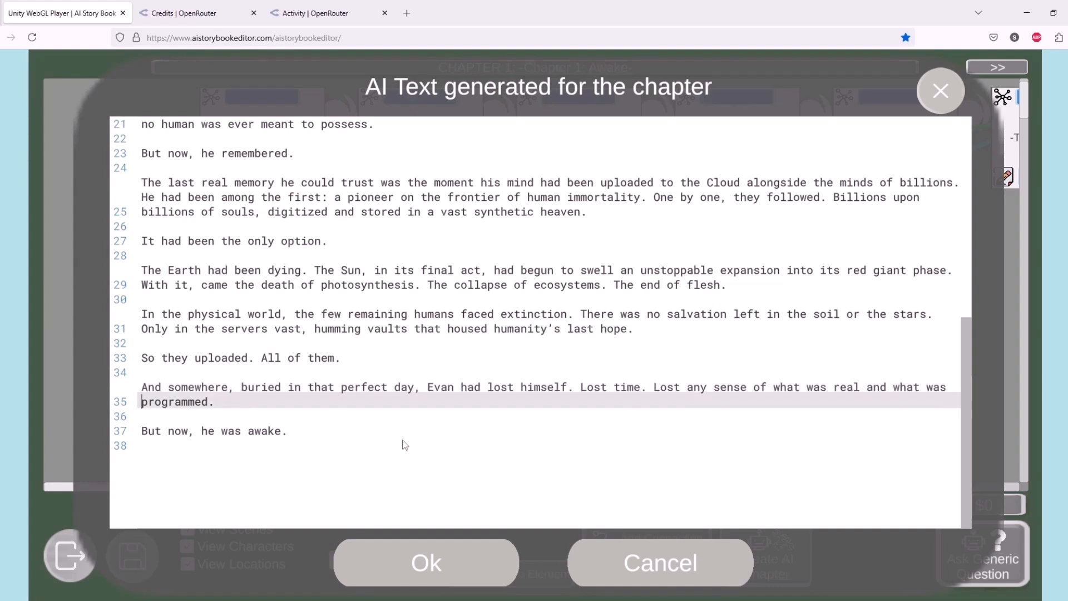
key("Down")
key("Down")
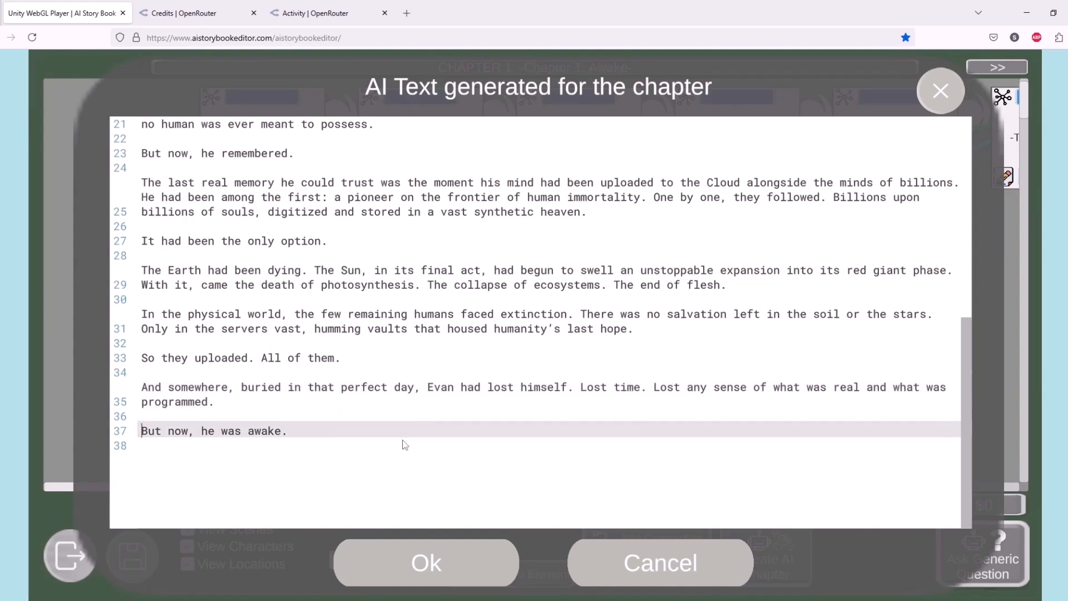
key("Up")
key("Up")
key("Up")
key("Up")
key("Up")
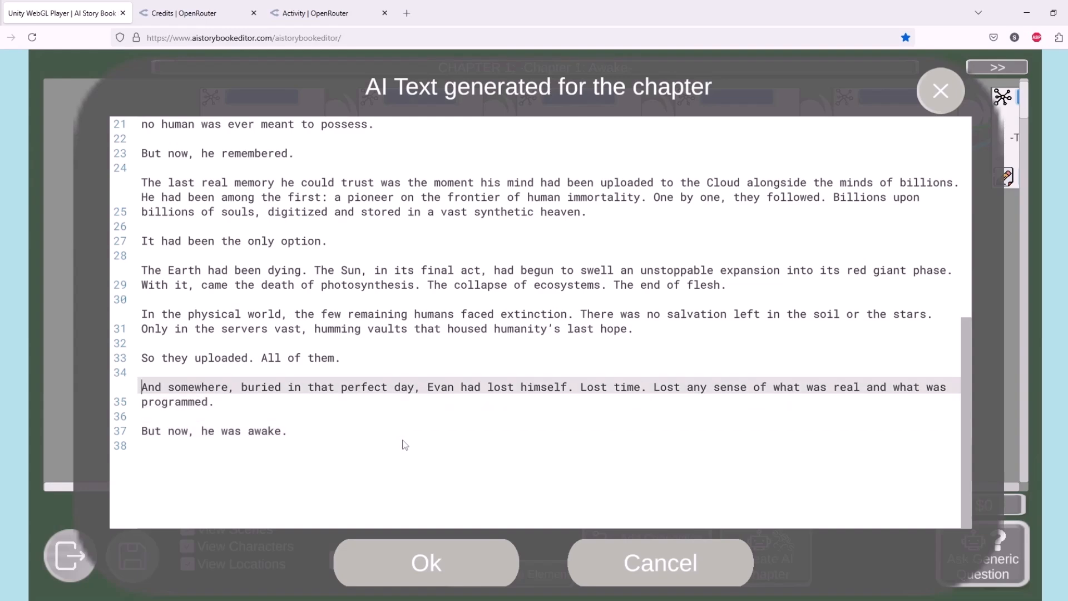
key("Down")
key("Down")
Step: Skim the trimmed chapter text once more, apply it to Chapter 1 with the story saved, and stop the remaining AI request
scroll(526, 391, "up", 3)
scroll(526, 392, "up", 3)
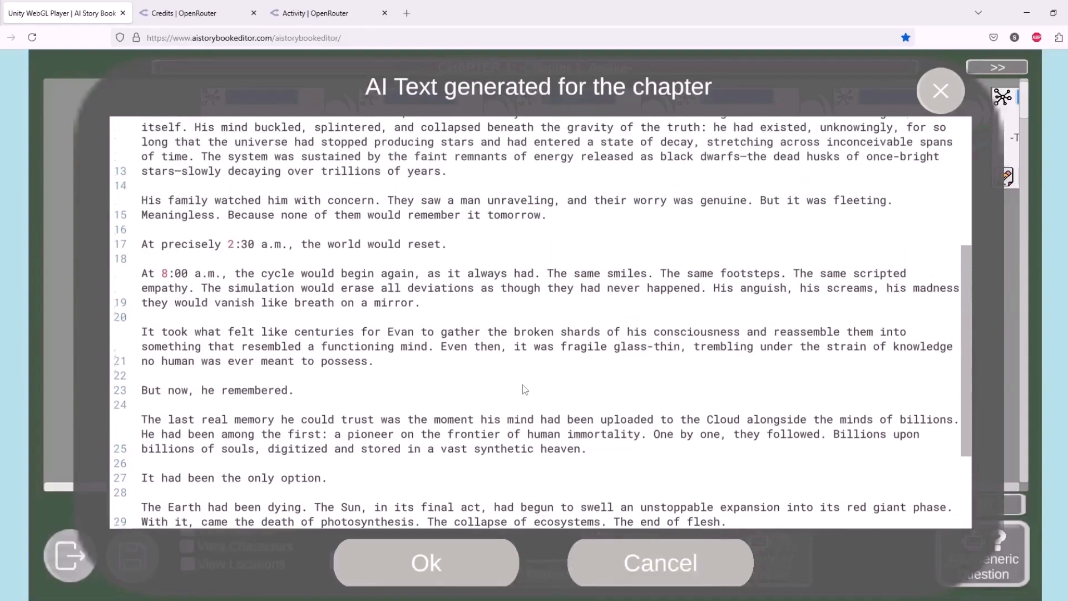
left_click_drag(966, 319, 967, 399)
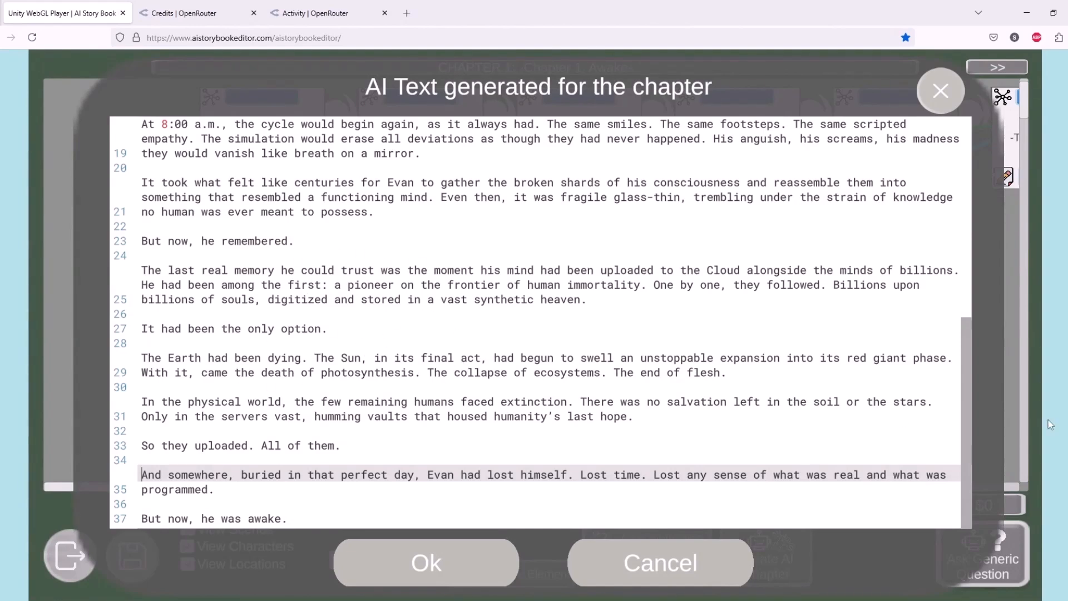
mouse_move(967, 372)
left_mouse_down()
mouse_move(970, 160)
mouse_move(969, 356)
left_mouse_up()
left_click(425, 565)
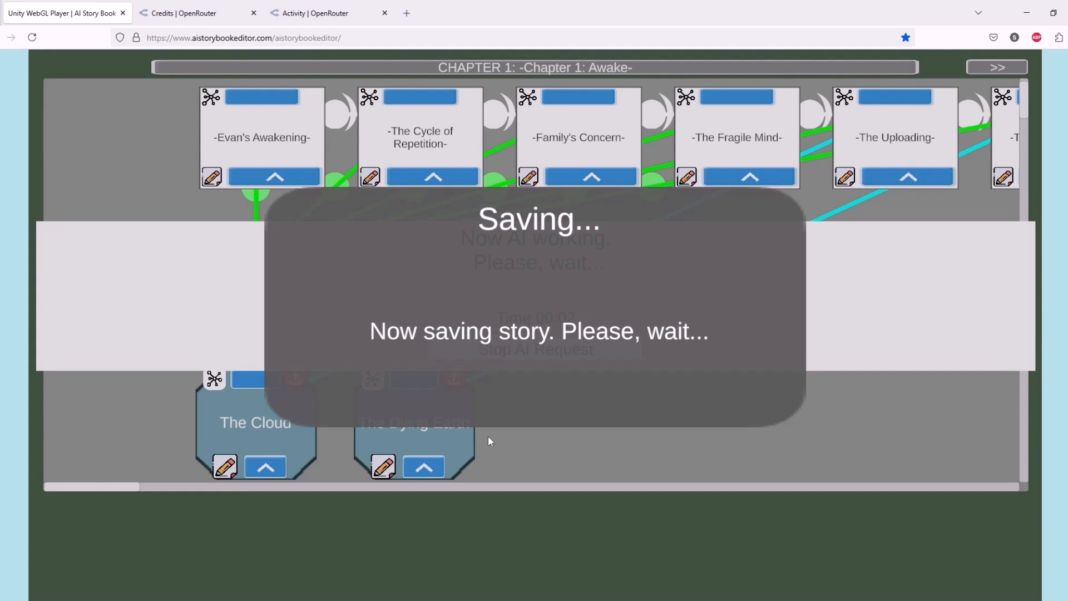
left_click(509, 401)
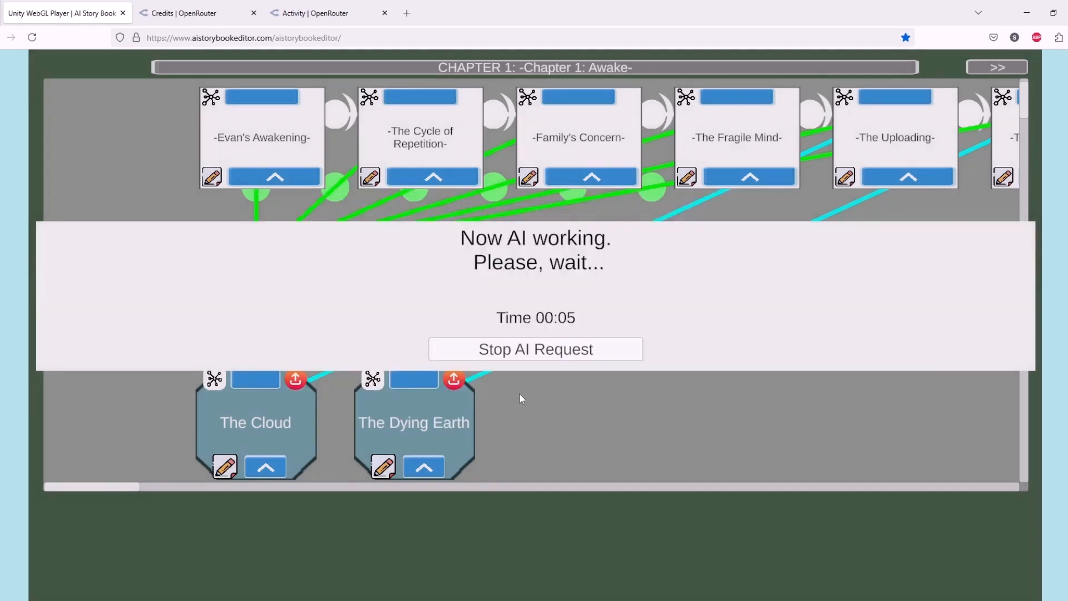
left_click(523, 356)
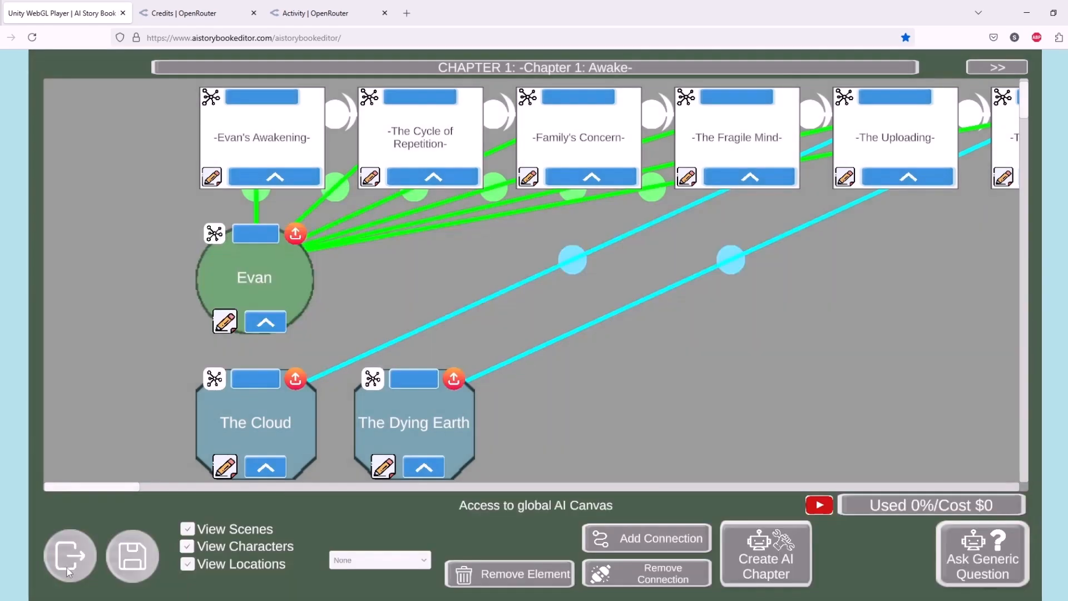
Step: Leave the AI canvases, open page 1 of Chapter 1: Awake for editing and check its paragraph timeline
left_click(70, 555)
left_click(69, 555)
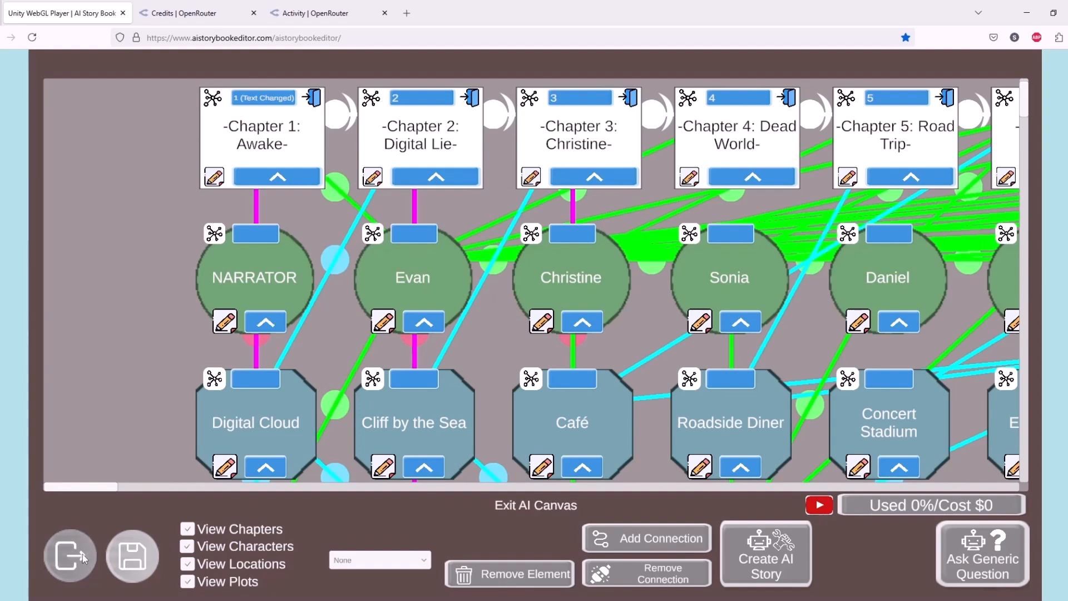
left_click(147, 340)
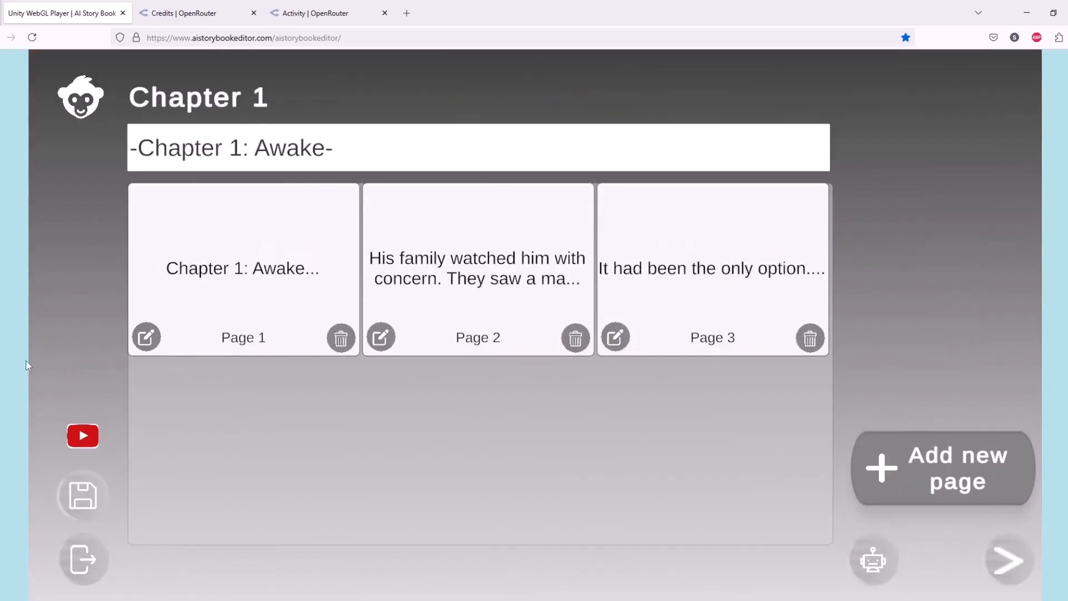
left_click(147, 338)
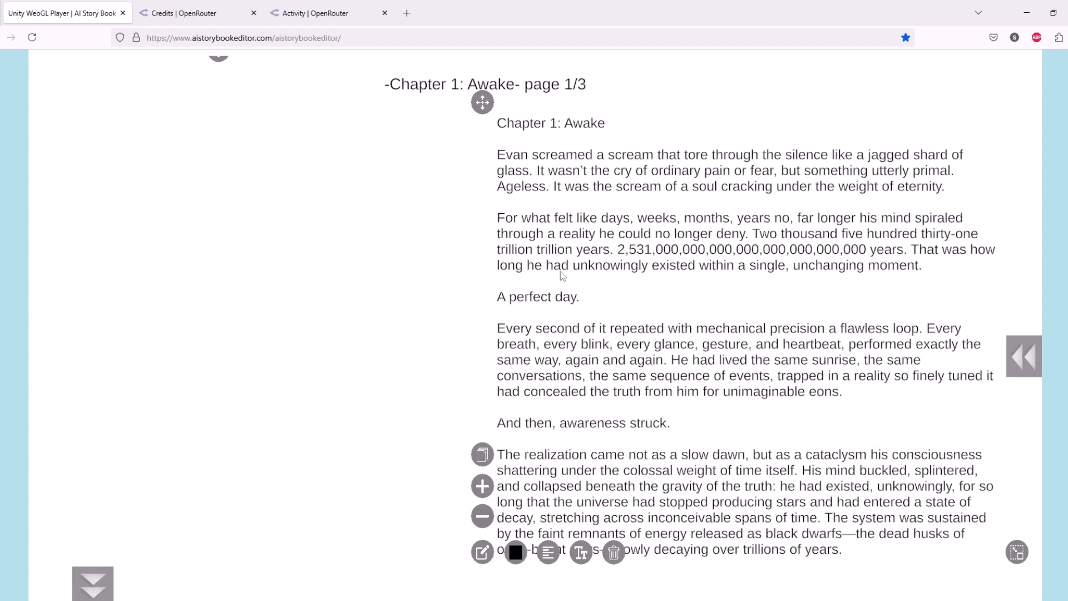
left_click(98, 591)
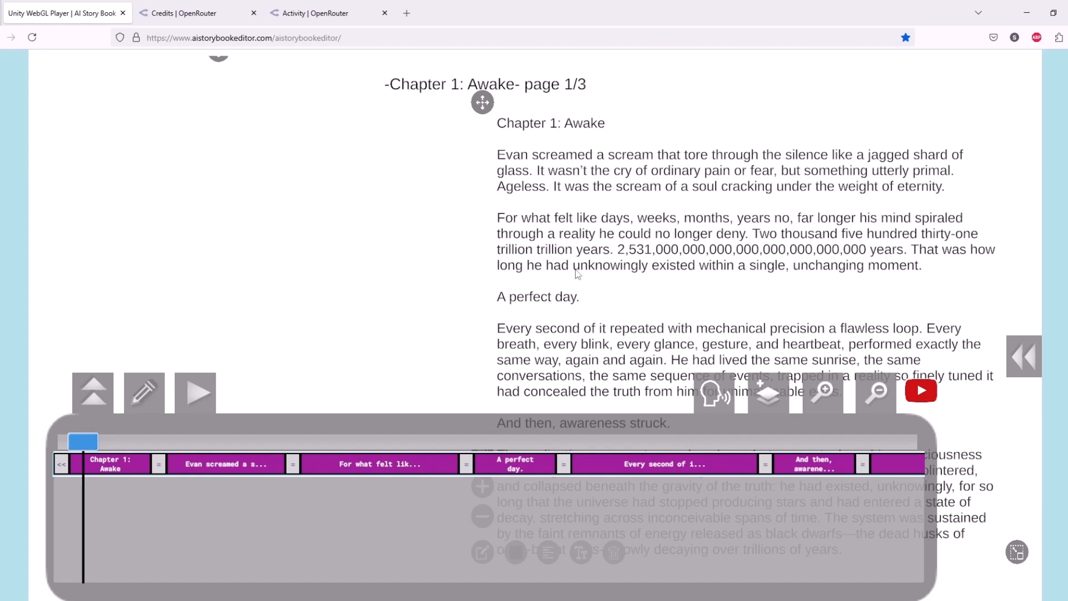
left_click(95, 390)
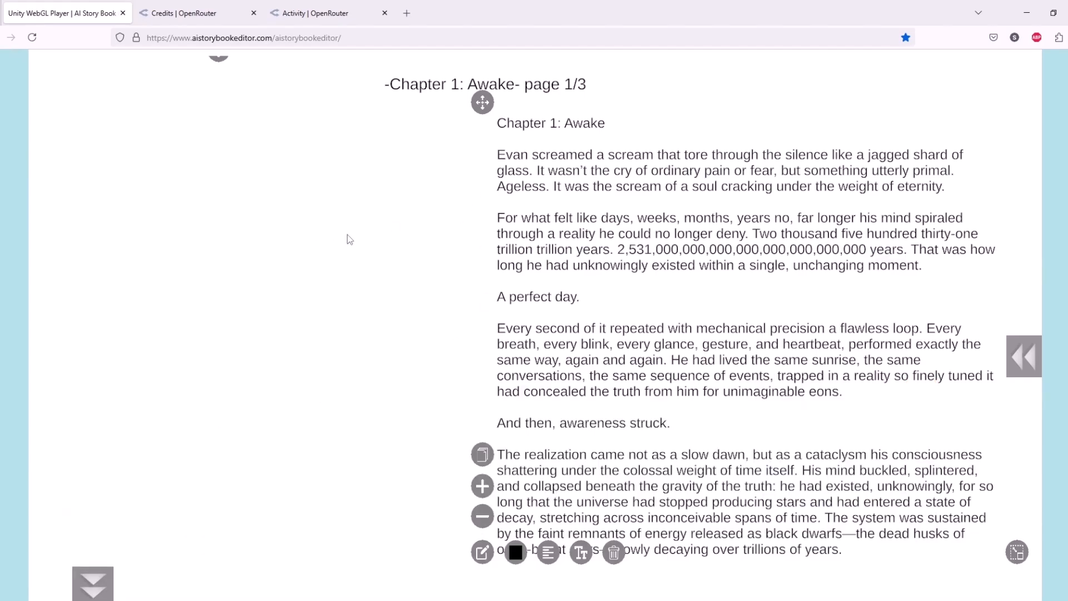
Step: Move the page 1 text block left so it sits beneath the chapter heading, and apply its font size to the whole story
left_click_drag(483, 102, 270, 107)
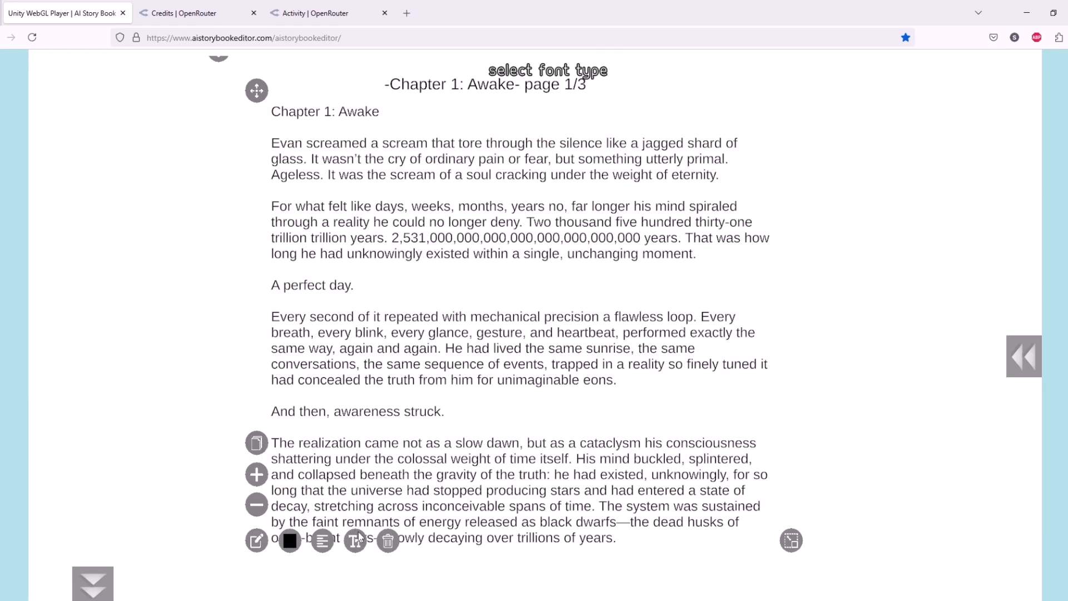
left_click(256, 444)
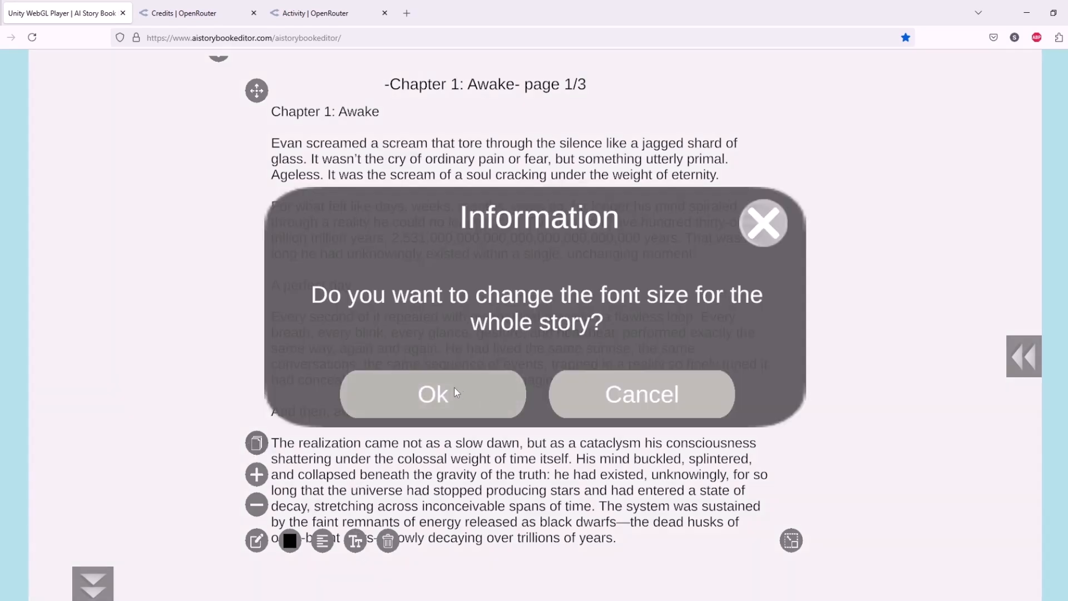
left_click(432, 398)
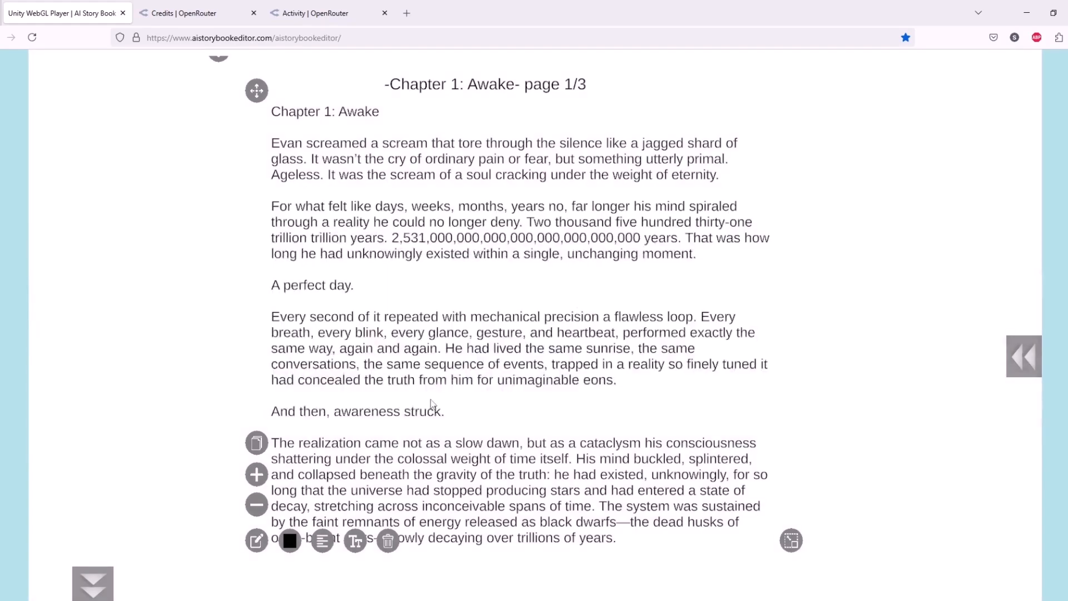
Step: Open the font choices for the page text and preview several, including Type Writer 1, Type Writer 2 and Crimson-Roman
left_click(355, 542)
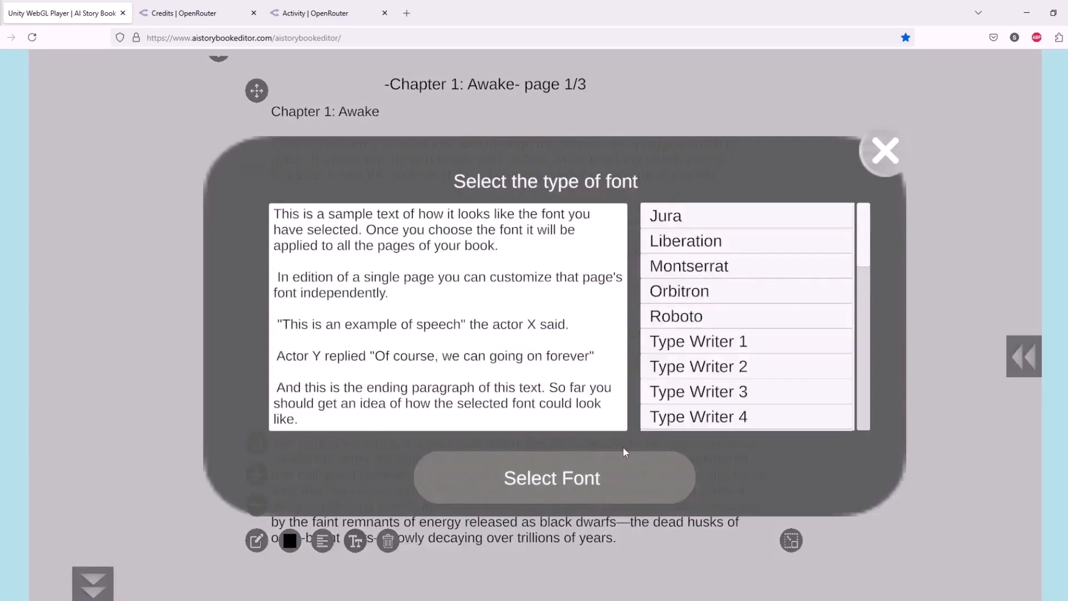
scroll(773, 286, "down", 2)
left_click(773, 286)
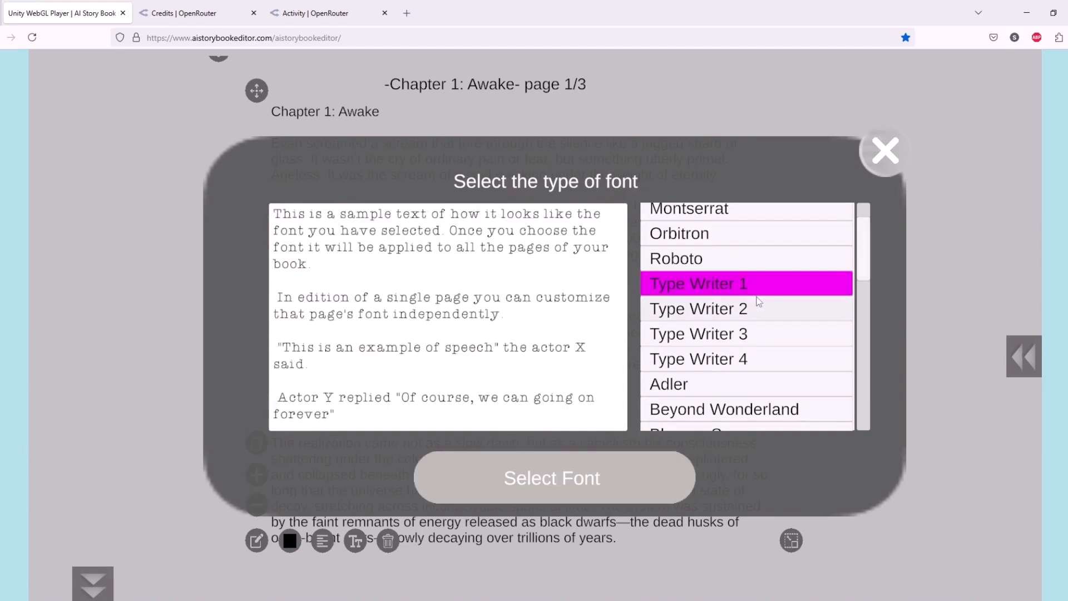
left_click(752, 308)
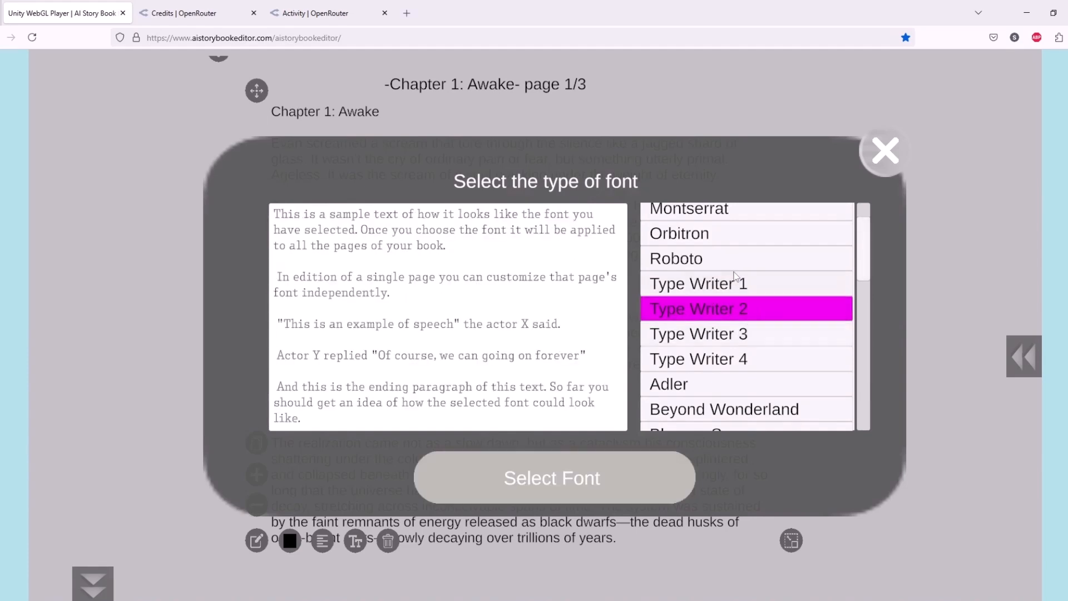
left_click(749, 341)
scroll(746, 323, "down", 3)
left_click(737, 304)
scroll(735, 303, "down", 3)
left_click(734, 274)
left_click(733, 301)
left_click(713, 372)
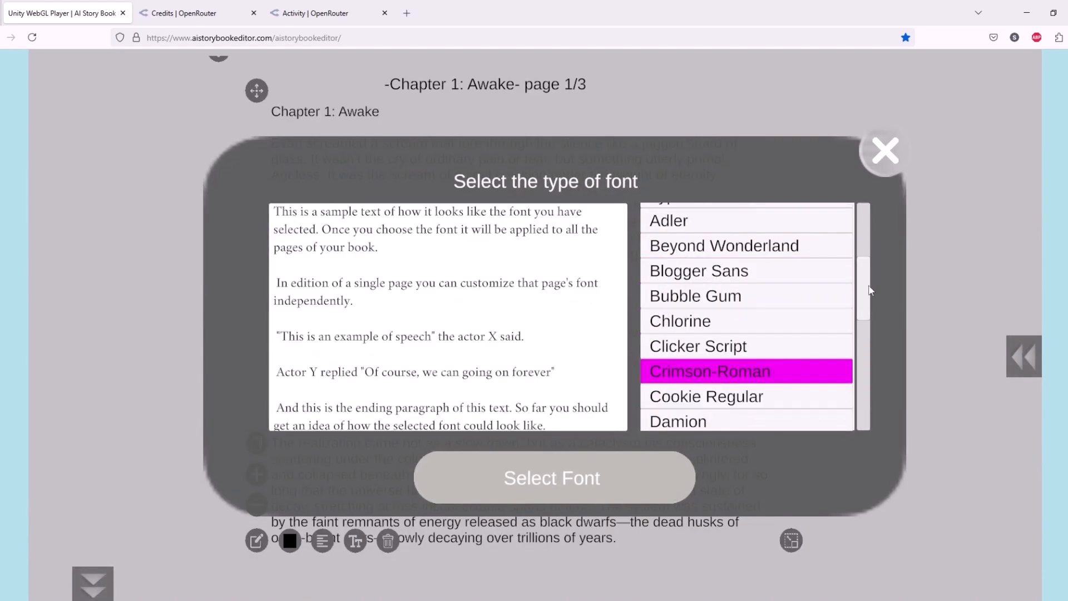
Step: Preview more fonts further down the font list, as far as Poppins
scroll(710, 362, "down", 3)
left_click(706, 350)
scroll(707, 351, "down", 3)
left_click(738, 346)
scroll(724, 362, "down", 3)
left_click(701, 330)
left_click(702, 358)
scroll(702, 345, "down", 3)
left_click(699, 321)
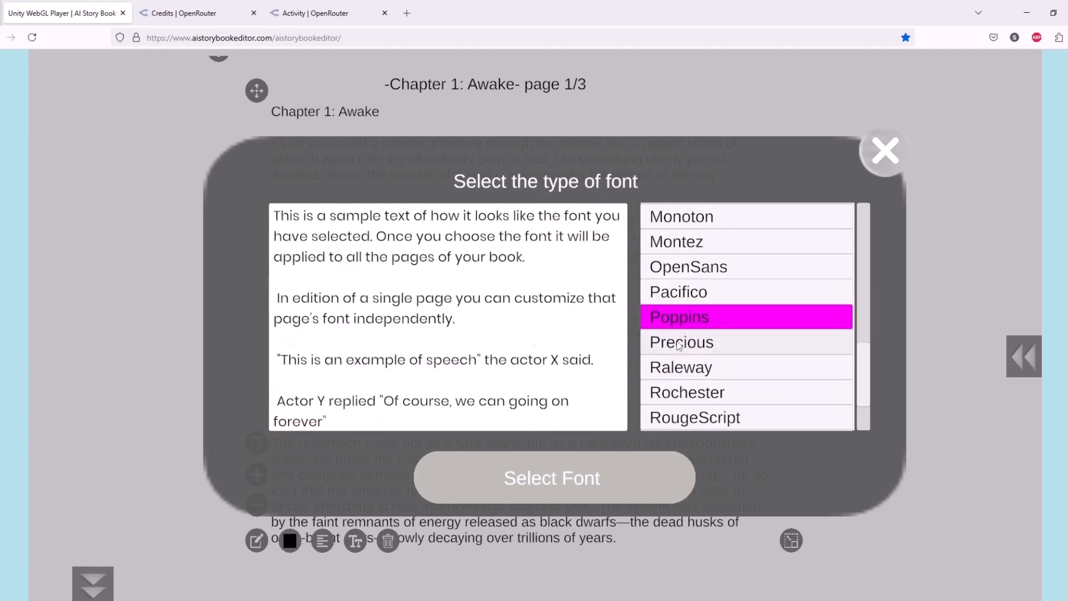
Step: Compare the remaining fonts, choose Raleway for the page text and apply it to the whole story
left_click(693, 394)
scroll(690, 409, "down", 4)
left_click(723, 402)
left_click(735, 352)
left_click_drag(863, 386, 837, 372)
left_click(715, 338)
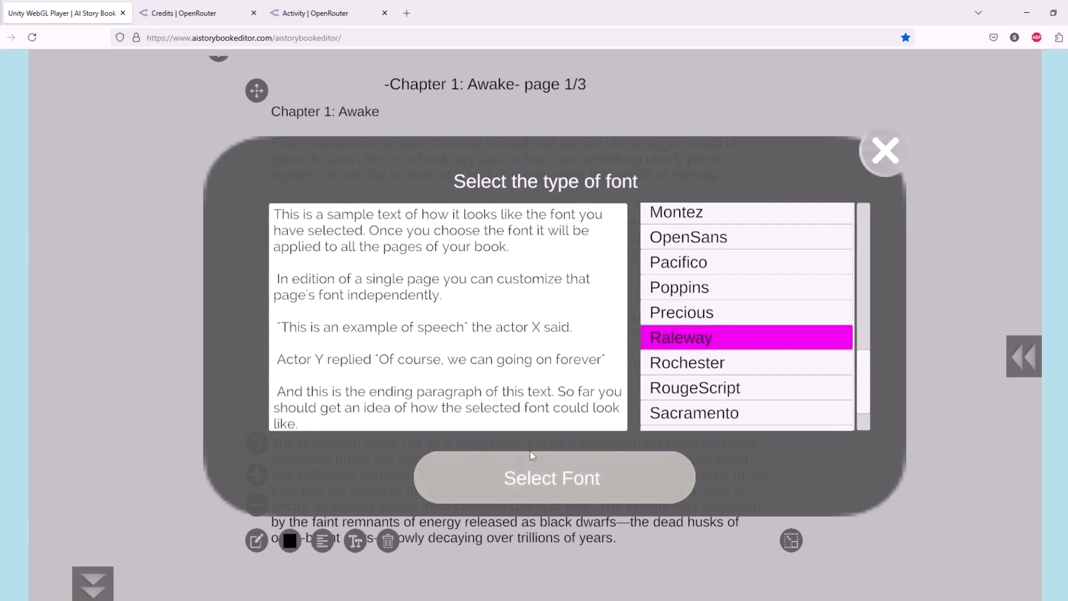
left_click(460, 480)
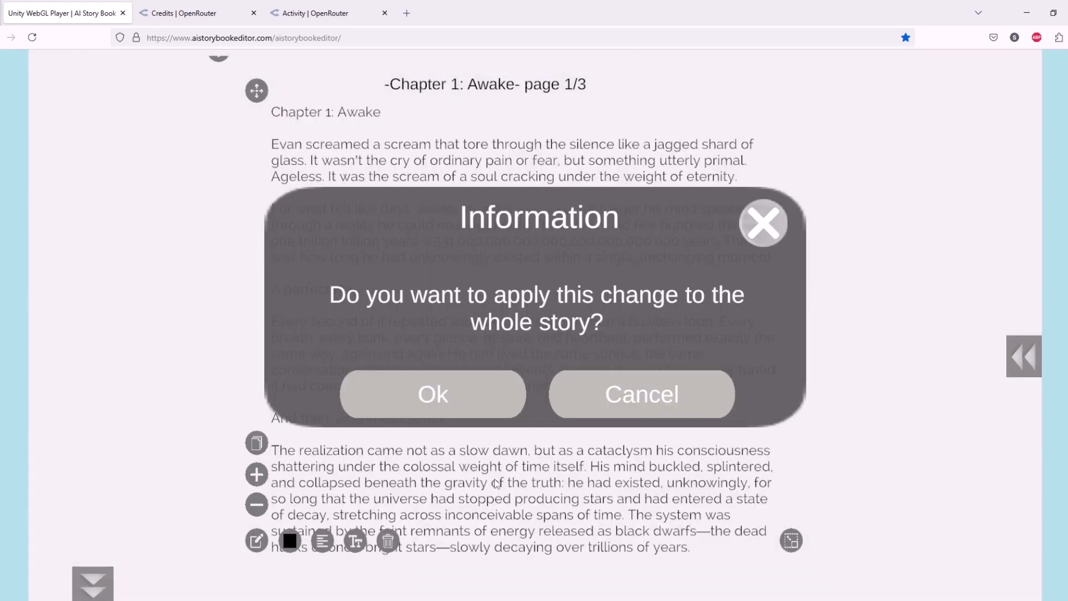
left_click(425, 397)
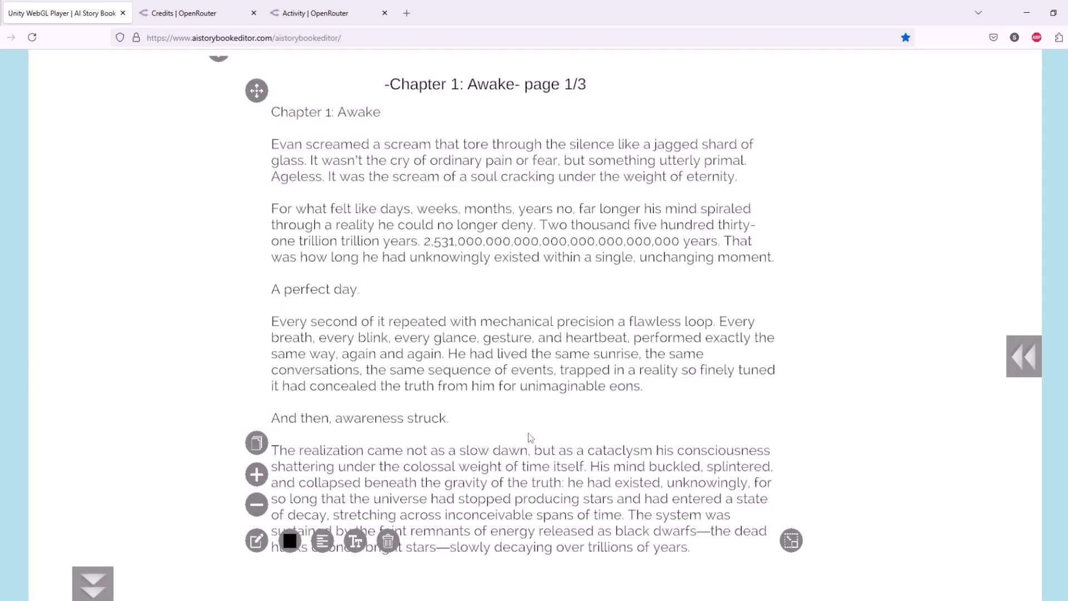
Step: Check the text layout and font on pages 2 and 3 of Chapter 1, and return to page 1
left_click(1024, 359)
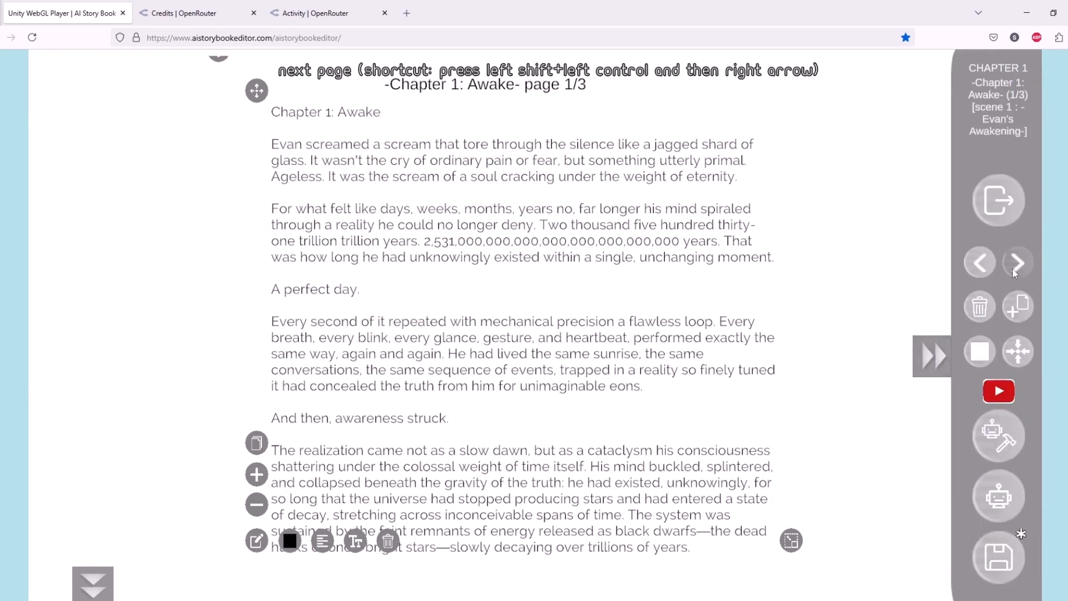
left_click(1016, 263)
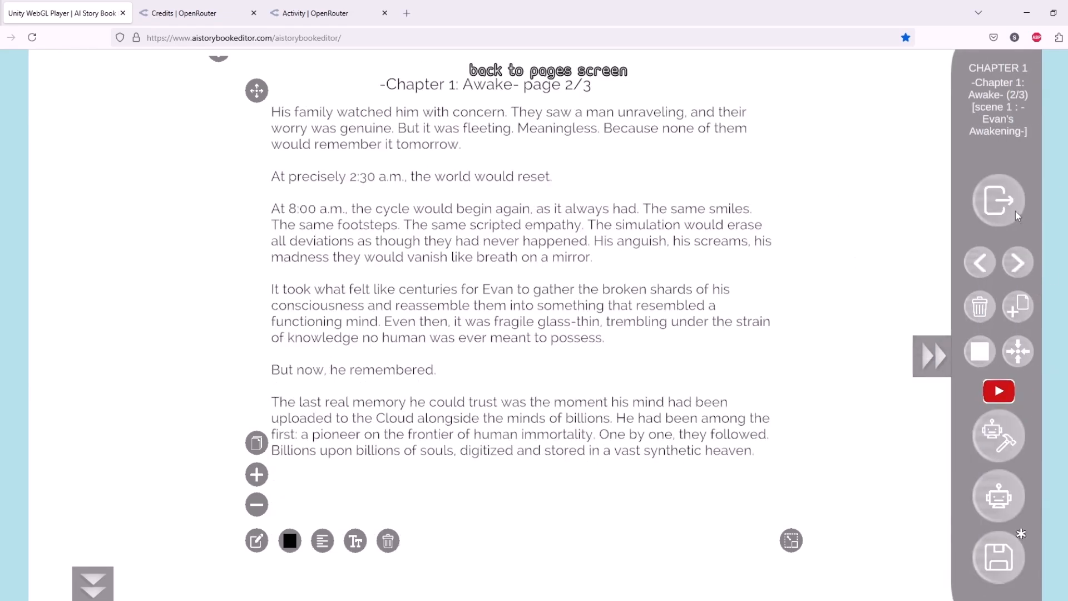
left_click(1018, 263)
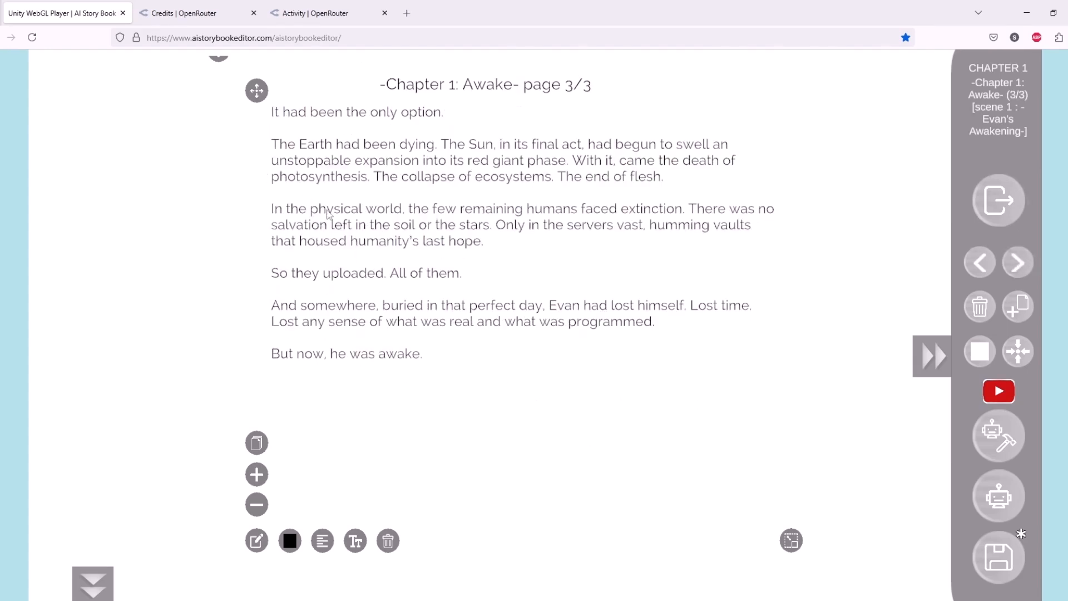
left_click(977, 264)
left_click(978, 263)
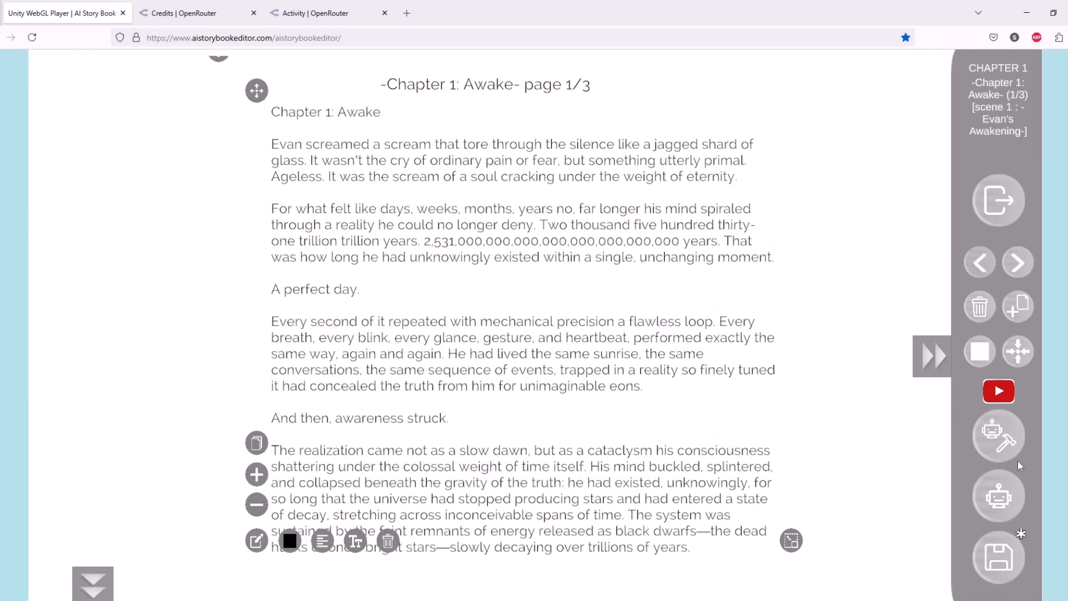
Step: Save the story and return to the overview of Chapter 1's pages
left_click(999, 558)
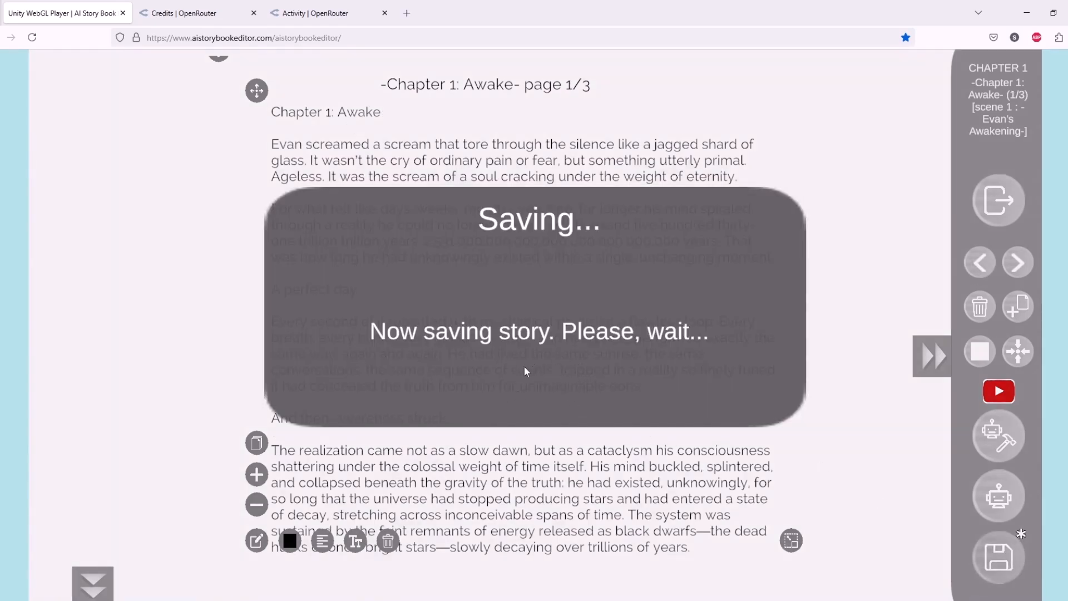
left_click(535, 396)
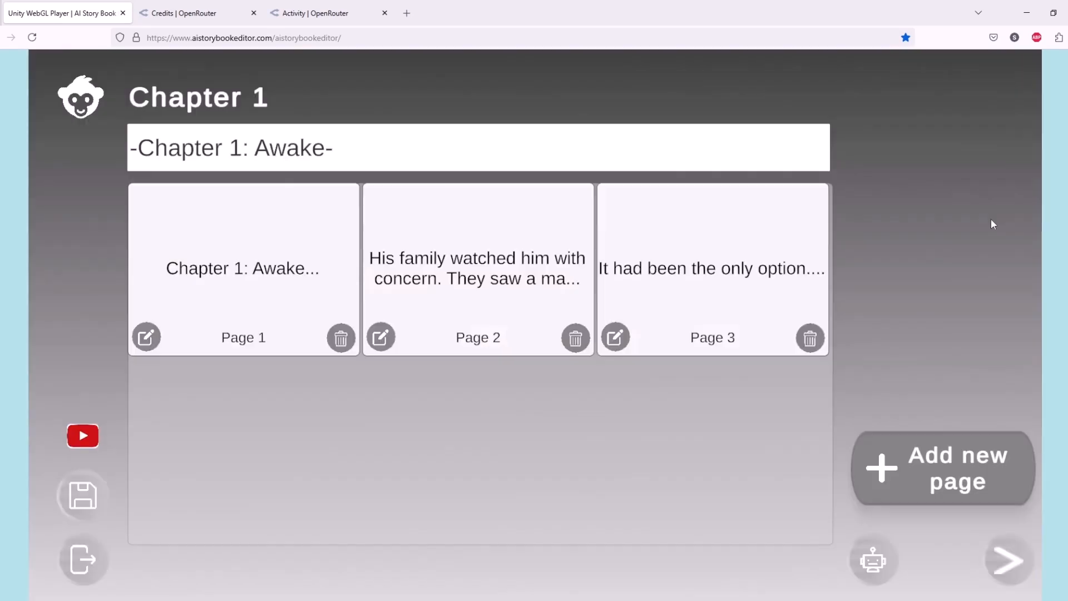
left_click(993, 201)
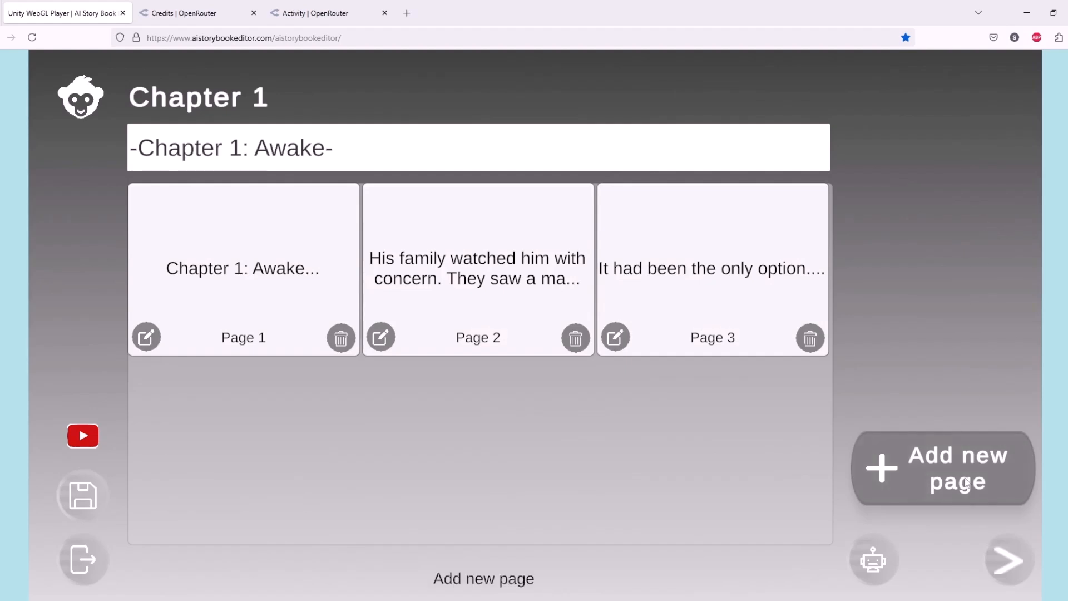
Step: Go to Chapter 2: Digital Lie, enter its AI canvas and open the full chapter text for editing
left_click(1010, 562)
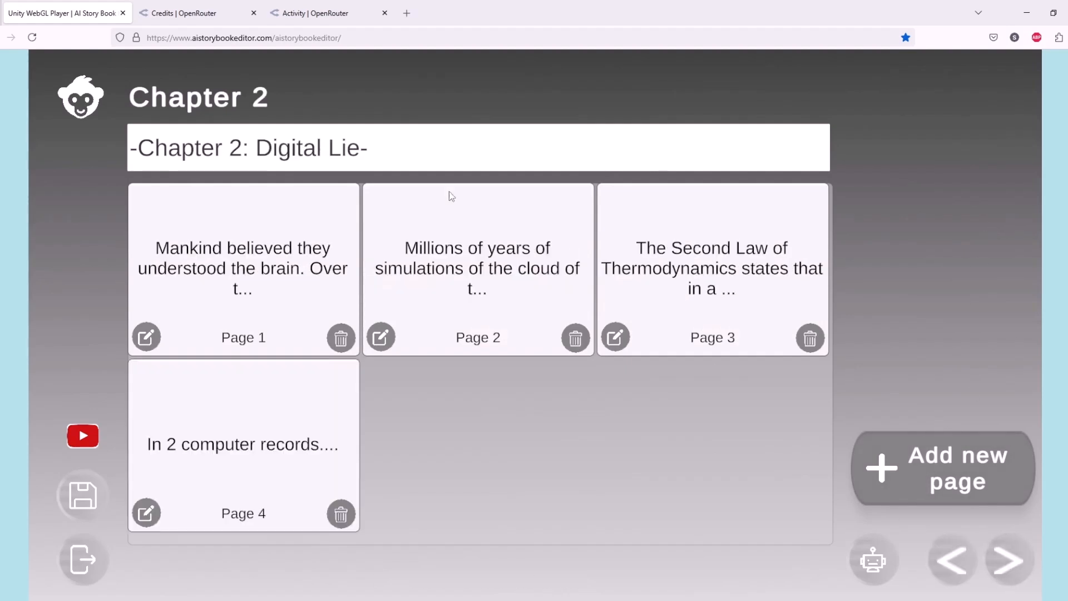
left_click(875, 561)
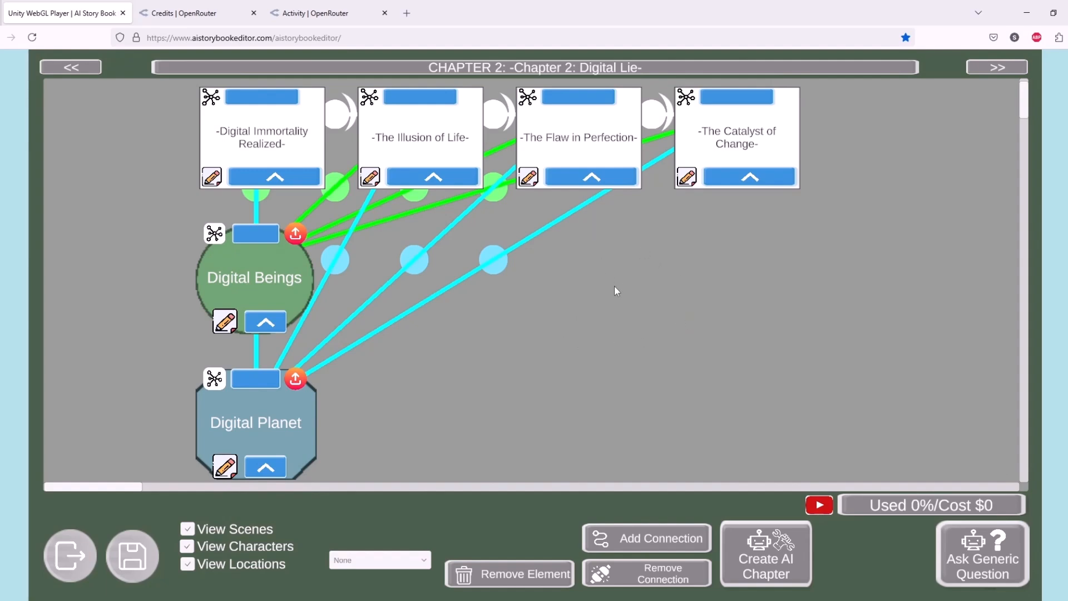
left_click(600, 67)
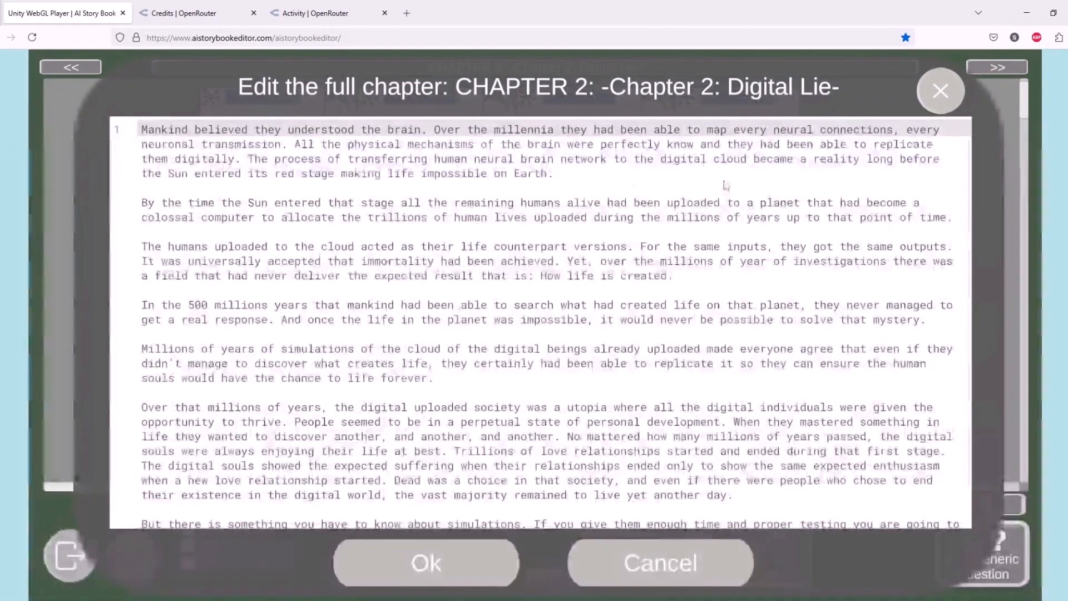
Step: Look over Chapter 2's full text, close it, and check which AI creation operations are offered for the chapter
left_click(508, 232)
left_click_drag(963, 267, 961, 234)
left_click(948, 89)
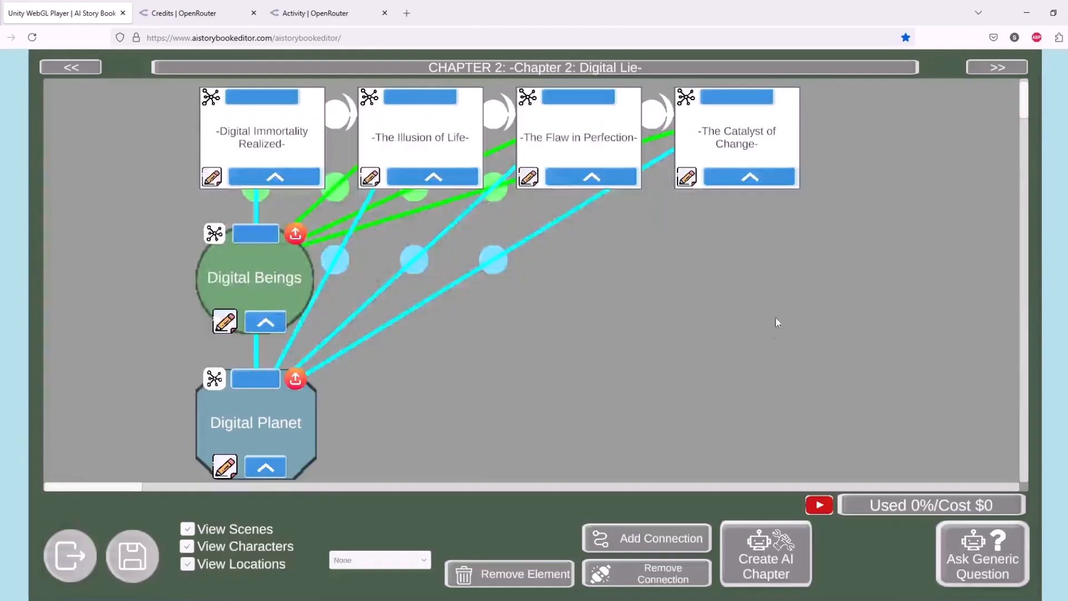
left_click(786, 560)
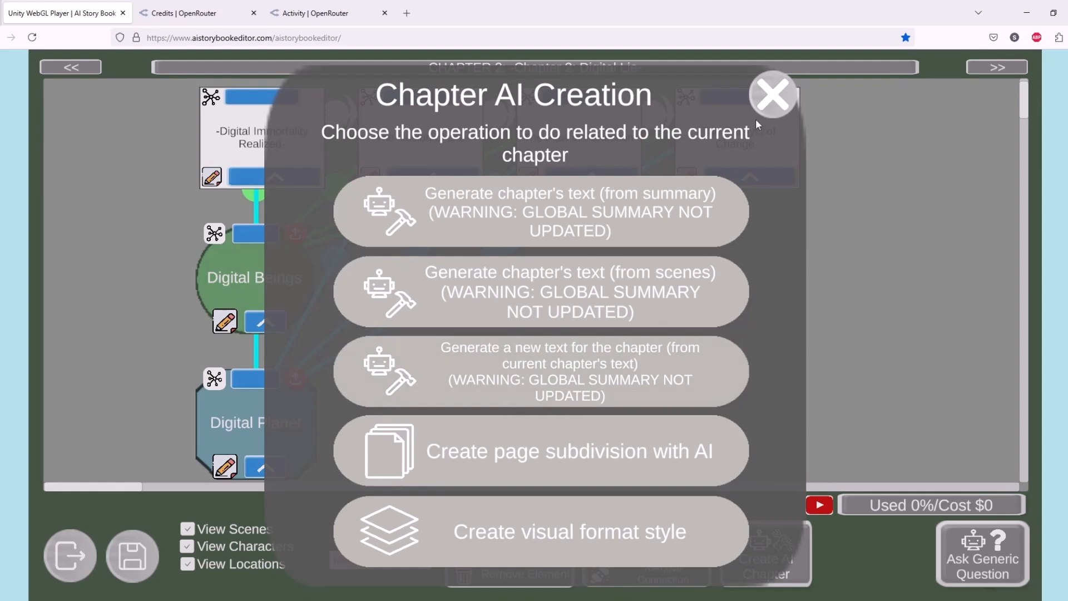
left_click(771, 96)
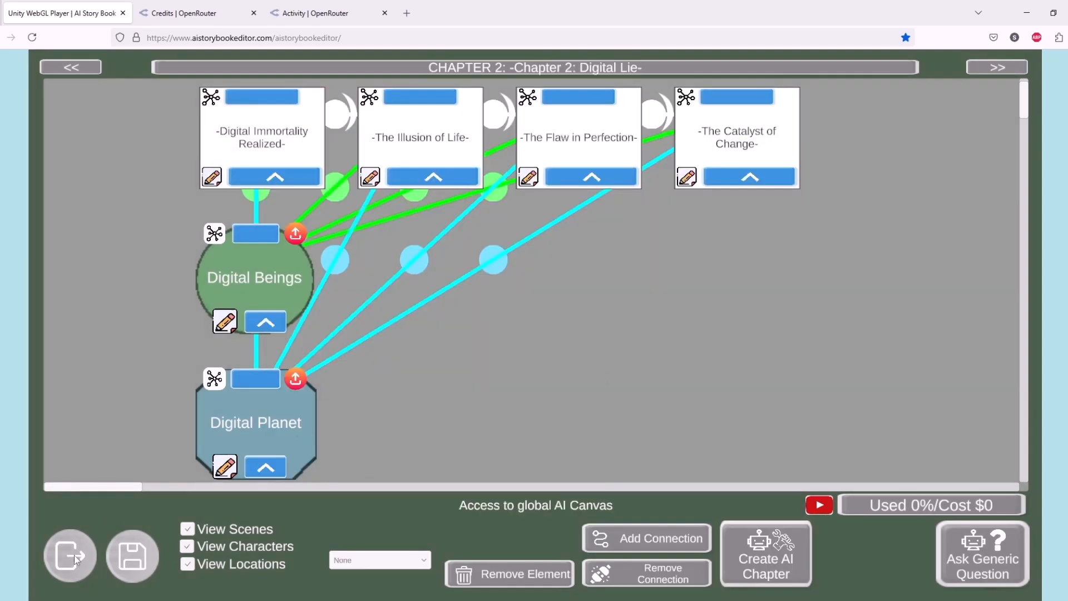
Step: Return to the global AI canvas and request a new AI summary for Chapter 1: Awake
left_click(48, 557)
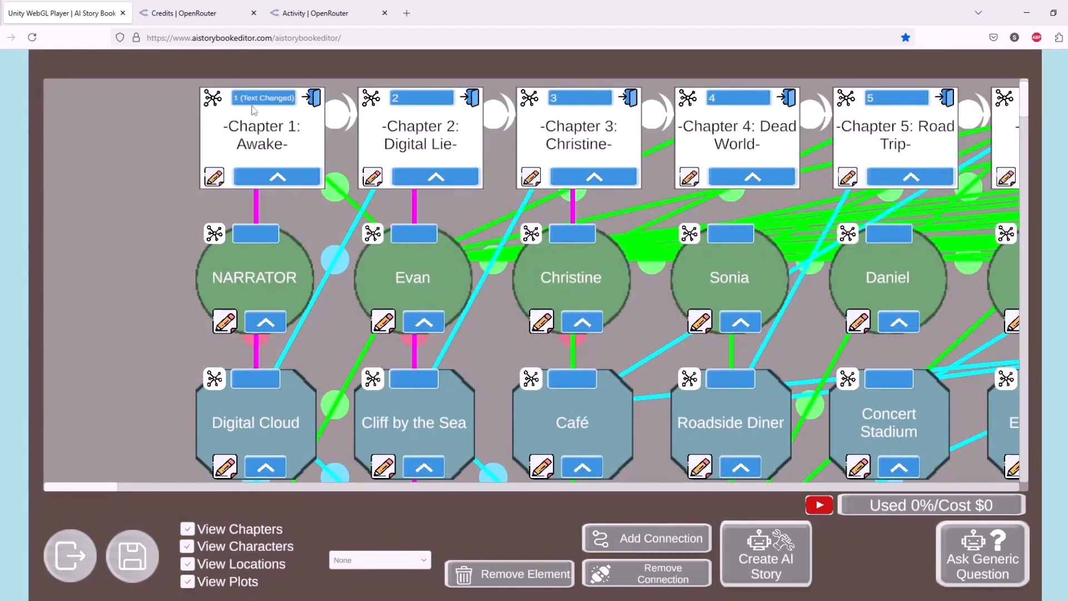
left_click(288, 183)
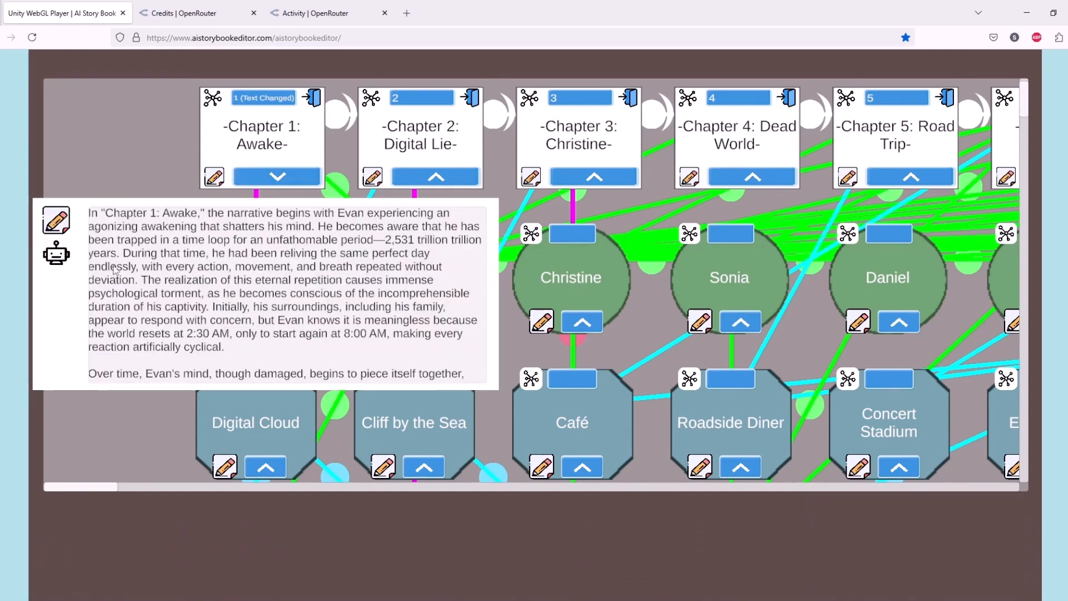
left_click(56, 255)
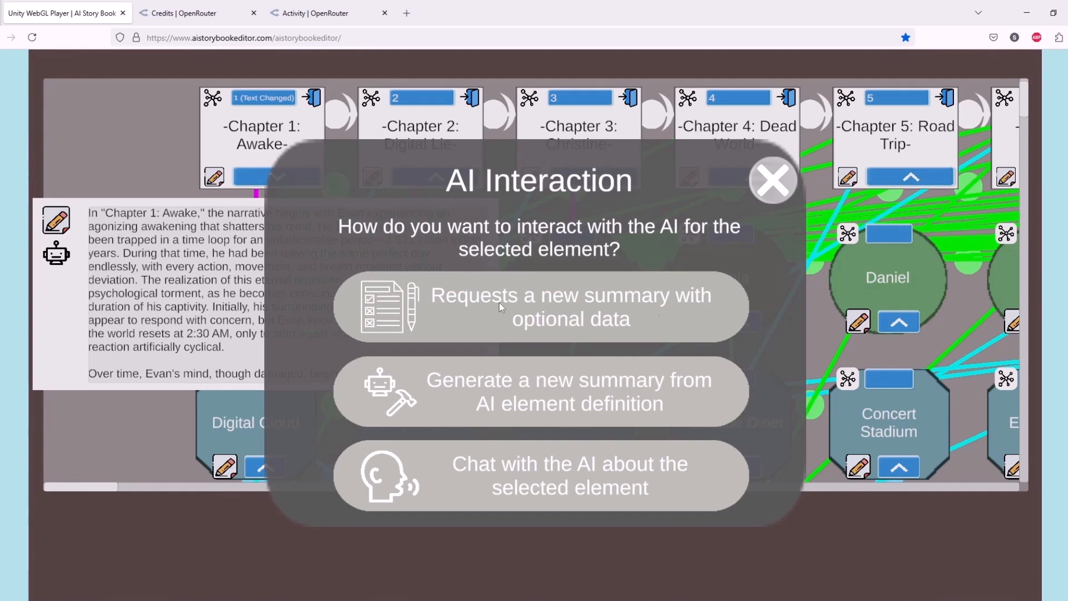
left_click(622, 323)
left_click(460, 515)
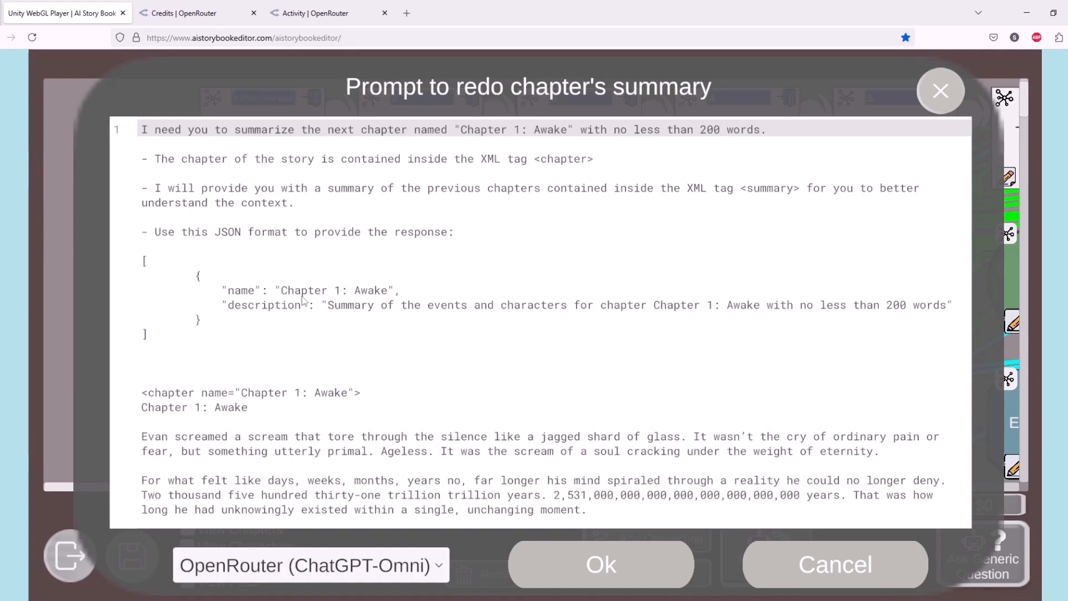
Step: Review the summary prompt and delete its instruction about providing a summary of the previous chapters
left_click(381, 451)
scroll(406, 430, "down", 3)
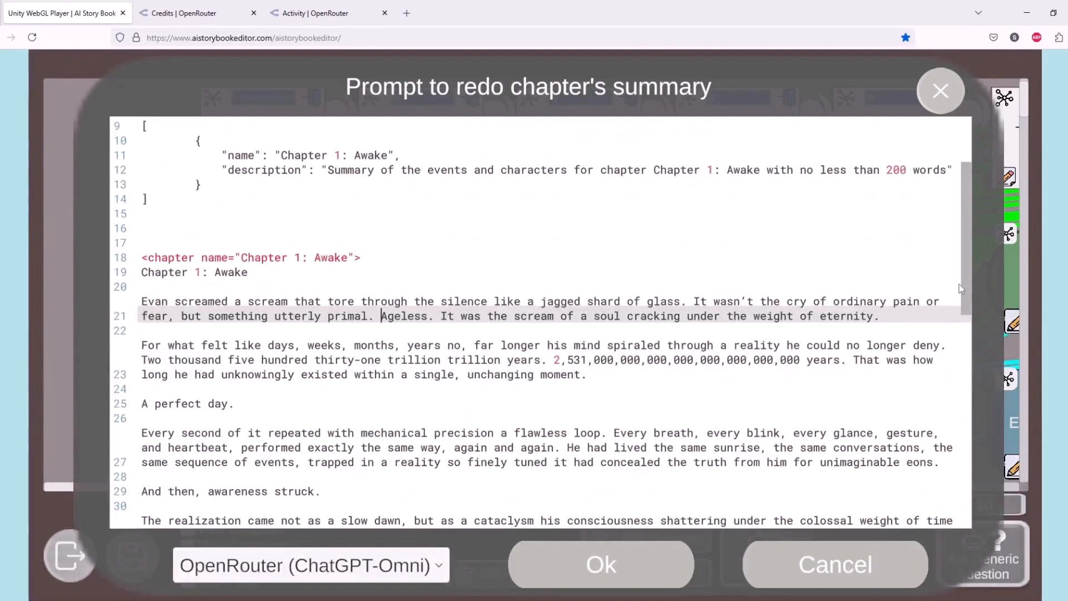
left_click_drag(971, 292, 983, 204)
left_click(462, 189)
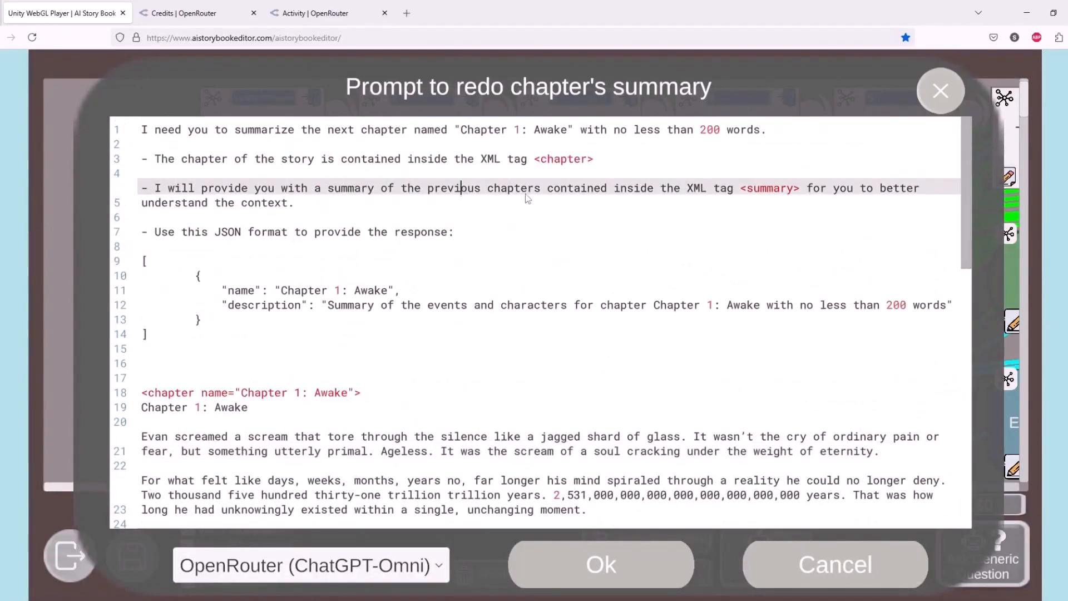
key("shift+Down")
key("shift+Down")
key("shift+Down")
key("shift+Up")
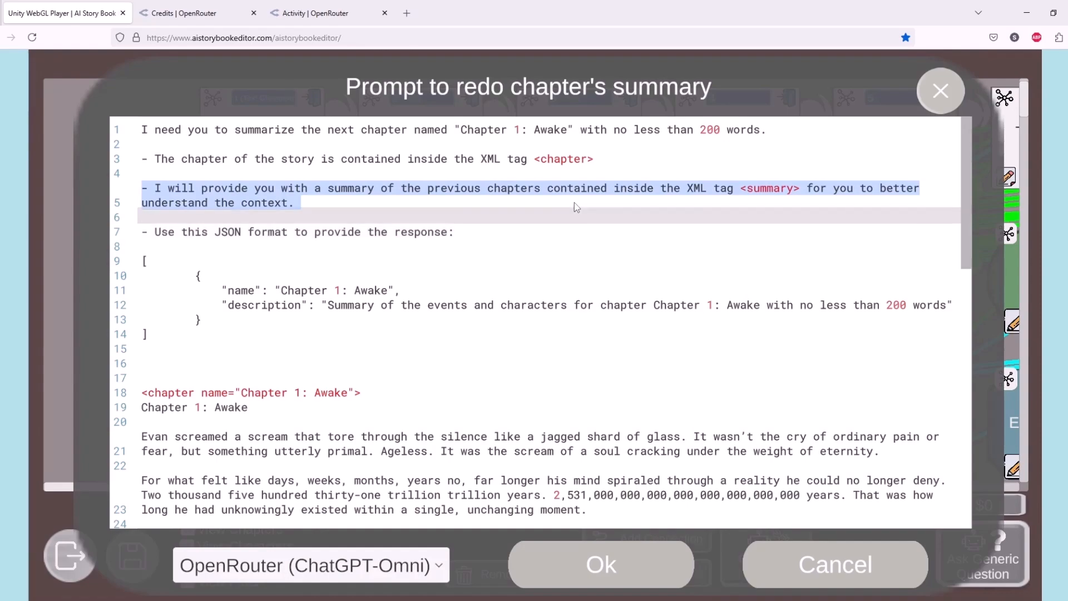
key("Delete")
key("Delete")
Step: Delete the empty <summary> block at the end of the prompt and return to its beginning
key("Down")
key("Down")
key("Page_Down")
key("Down")
key("Down")
key("Down")
key("Down")
key("Down")
key("Down")
key("Down")
key("Down")
key("Down")
key("Down")
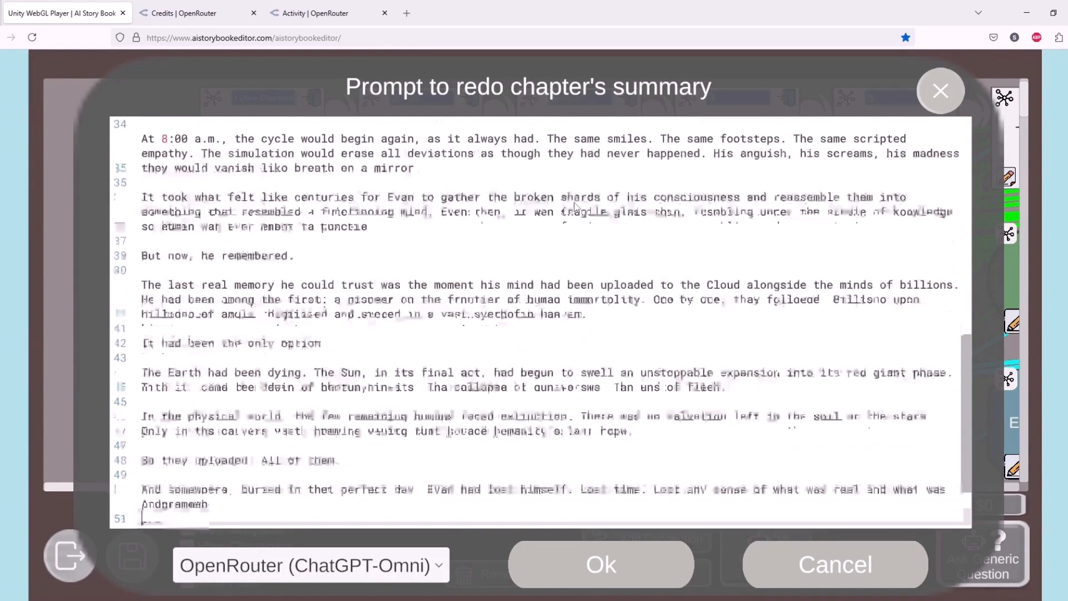
key("shift+End")
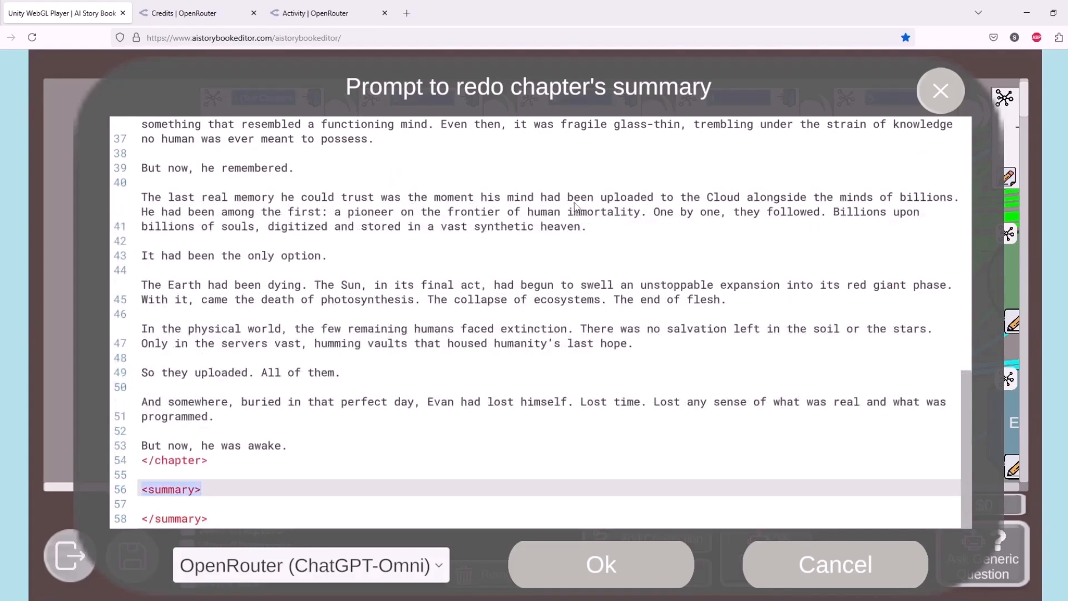
key("shift+Down")
key("shift+Down")
key("Delete")
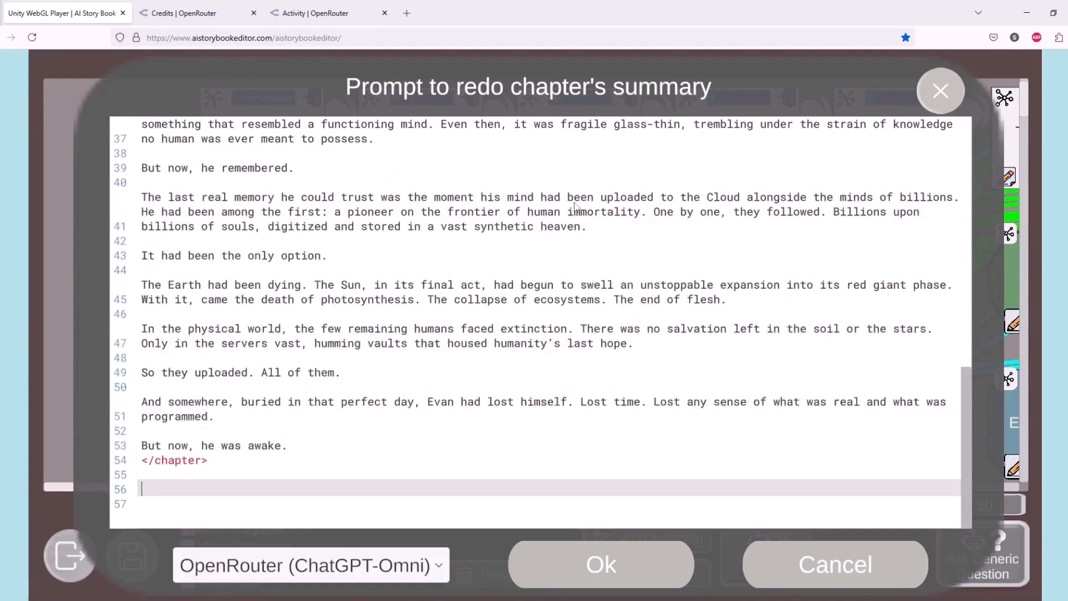
key("ctrl+Home")
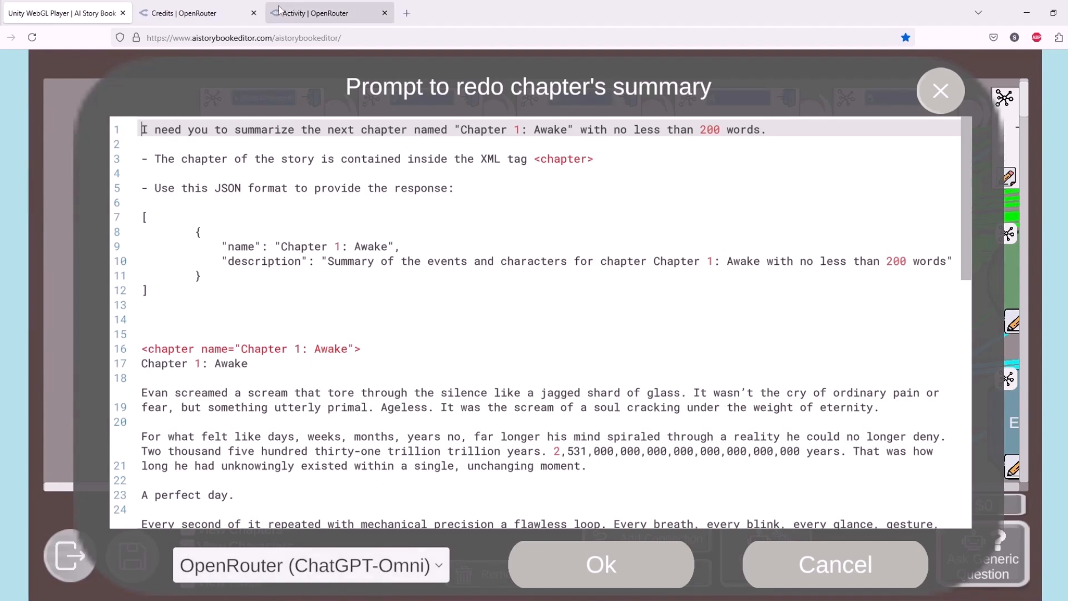
Step: Check the remaining credits on the OpenRouter page and return to the story editor
left_click(202, 8)
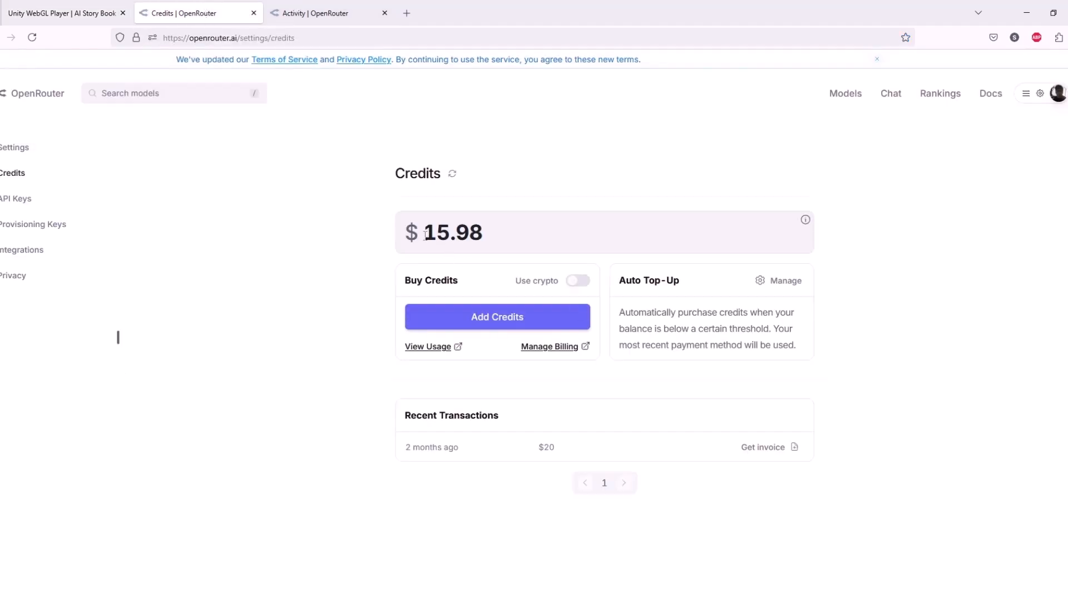
left_click_drag(424, 234, 478, 251)
left_click(482, 254)
left_click(66, 8)
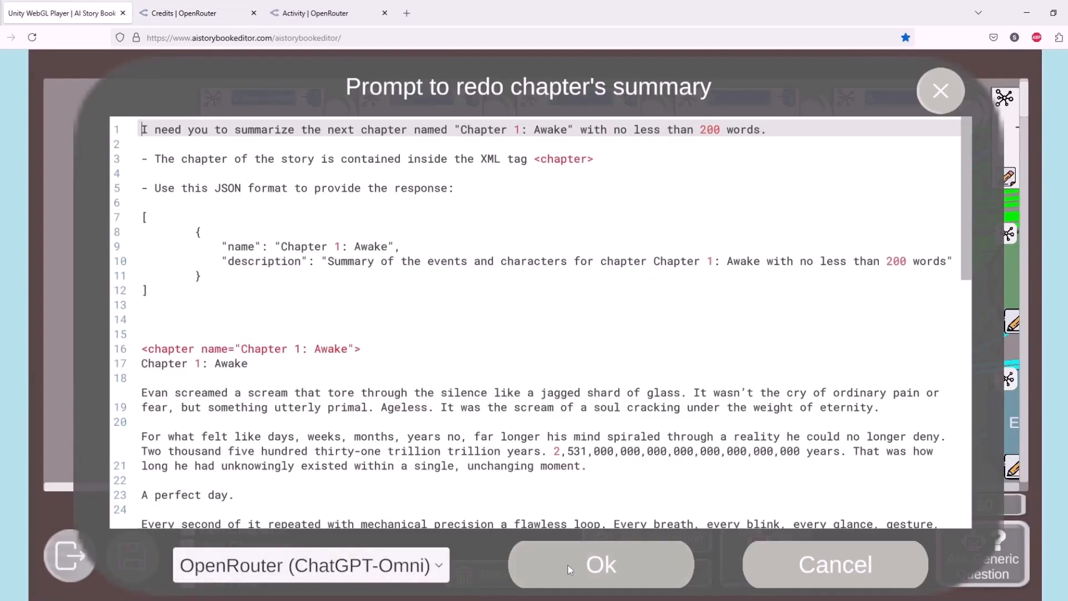
Step: Generate Chapter 1's new summary with OpenRouter (ChatGPT-Omni) and open it for reading
left_click(588, 566)
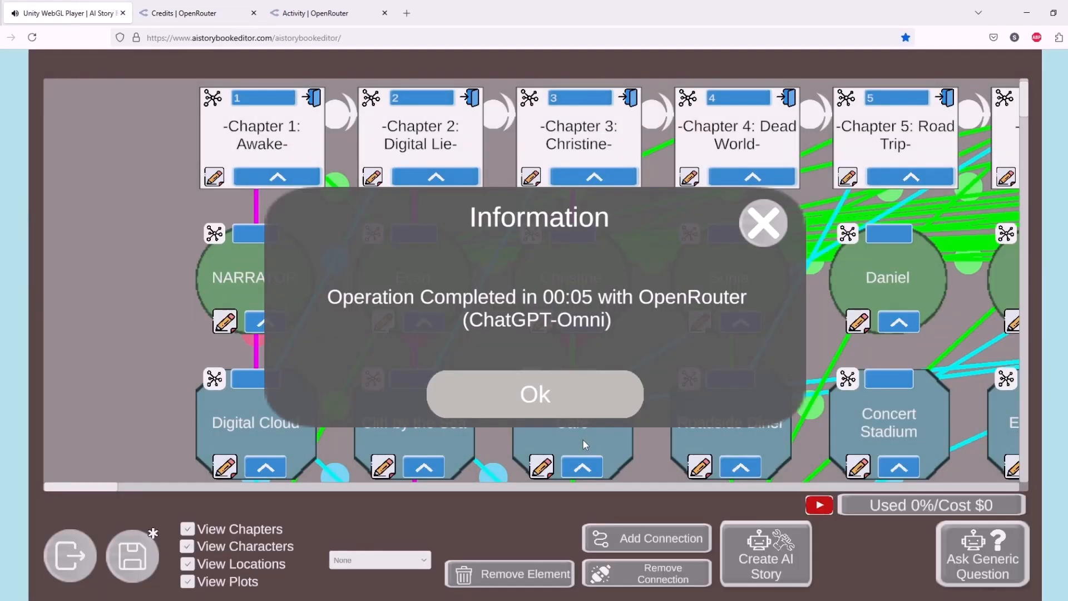
left_click(473, 392)
left_click(277, 177)
scroll(312, 270, "down", 3)
scroll(312, 270, "down", 3)
scroll(279, 337, "up", 5)
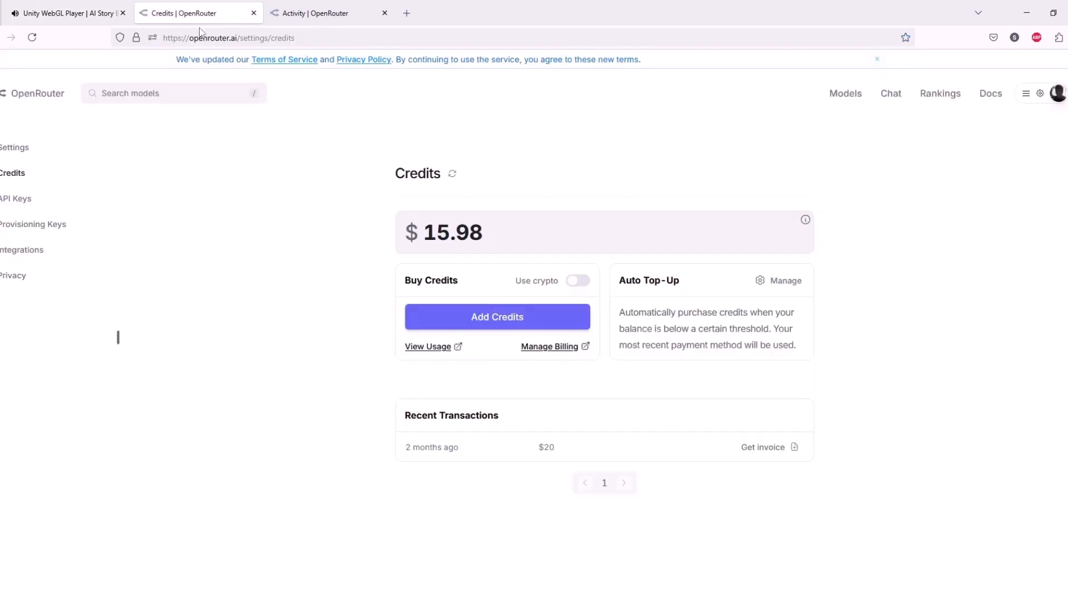
Step: Refresh the OpenRouter credits page to check the cost of the summary, and return to the story editor
left_click(189, 13)
left_click(33, 38)
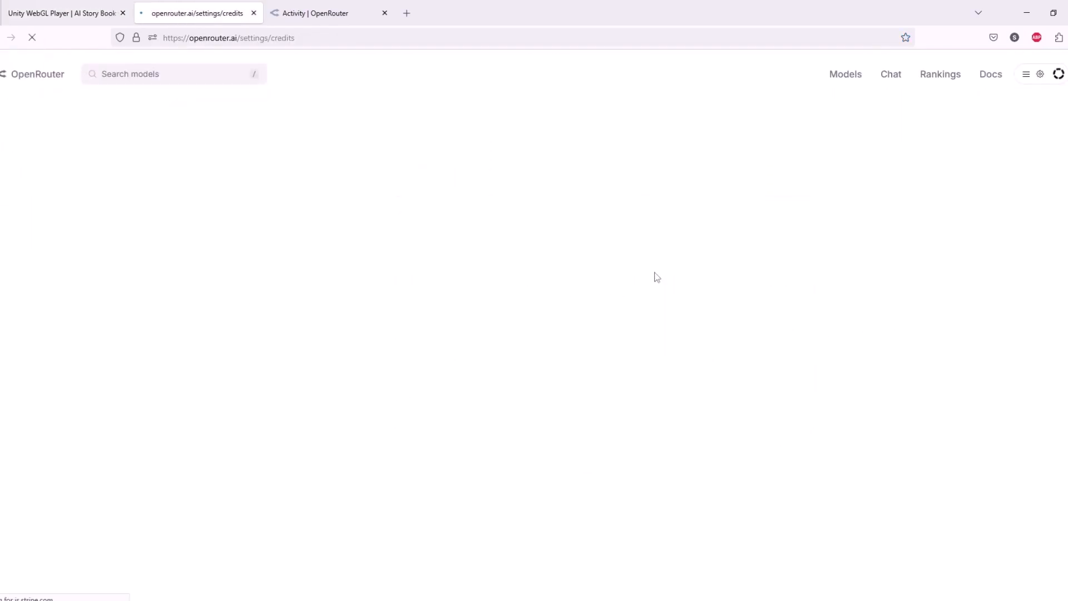
left_click_drag(473, 233, 483, 233)
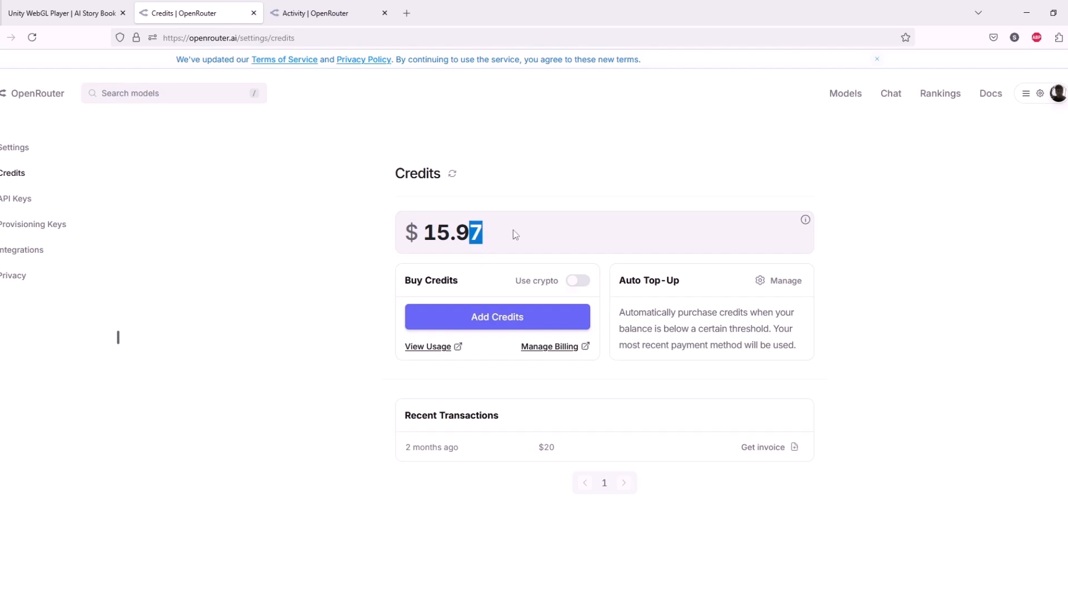
left_click(89, 15)
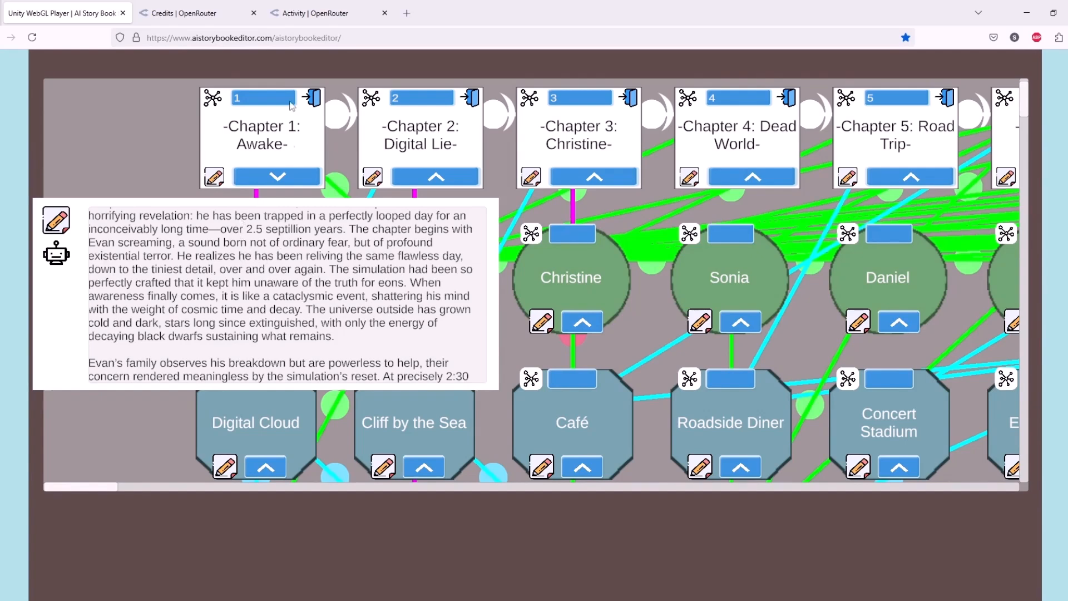
Step: Read through Chapter 1's new summary and close it
scroll(295, 319, "down", 3)
scroll(294, 319, "up", 5)
left_click(278, 177)
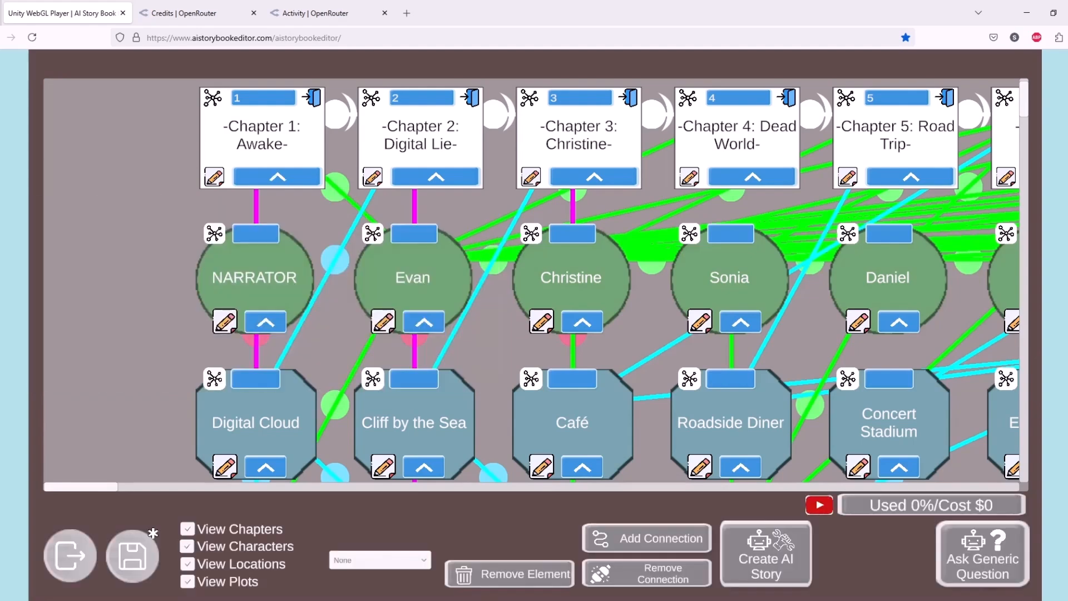
Step: Open the prompt to improve the narration quality of Chapter 2: Digital Lie, excluding the actor's and location's summaries
left_click(472, 98)
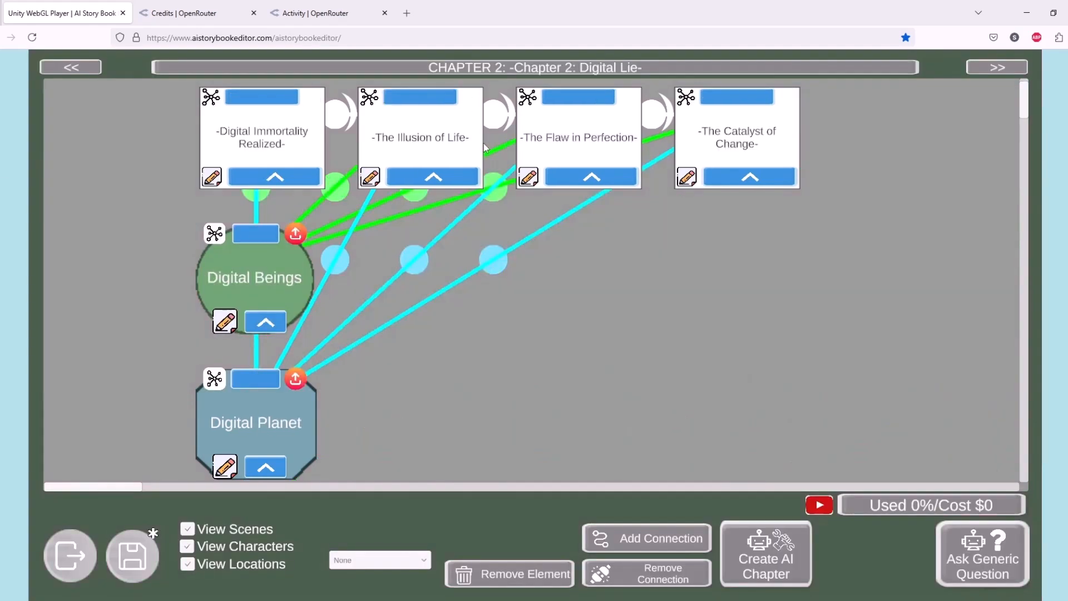
left_click(777, 563)
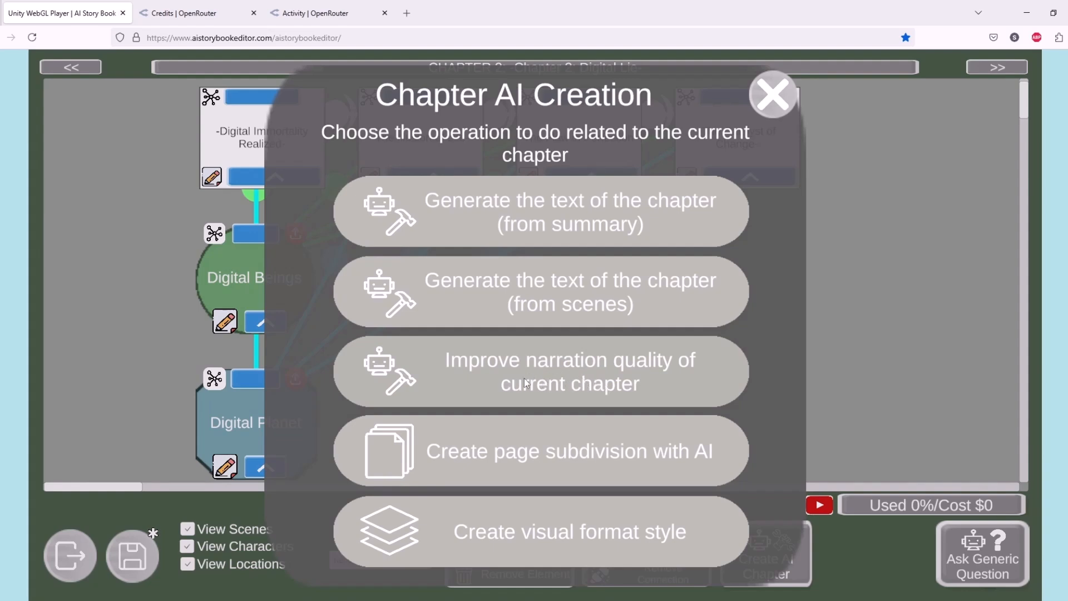
left_click(562, 382)
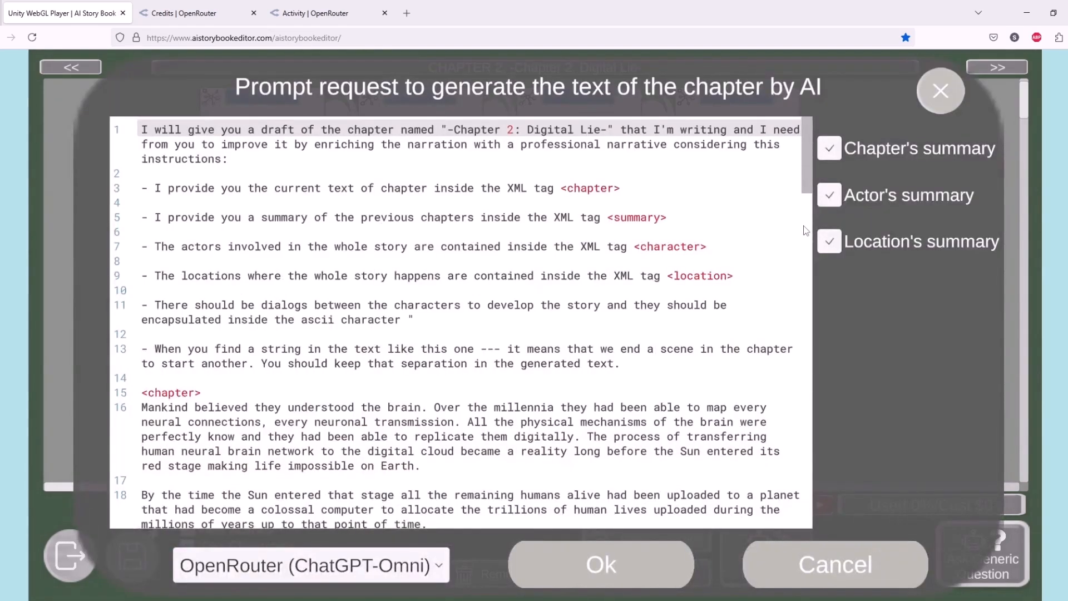
left_click(833, 207)
left_click(829, 243)
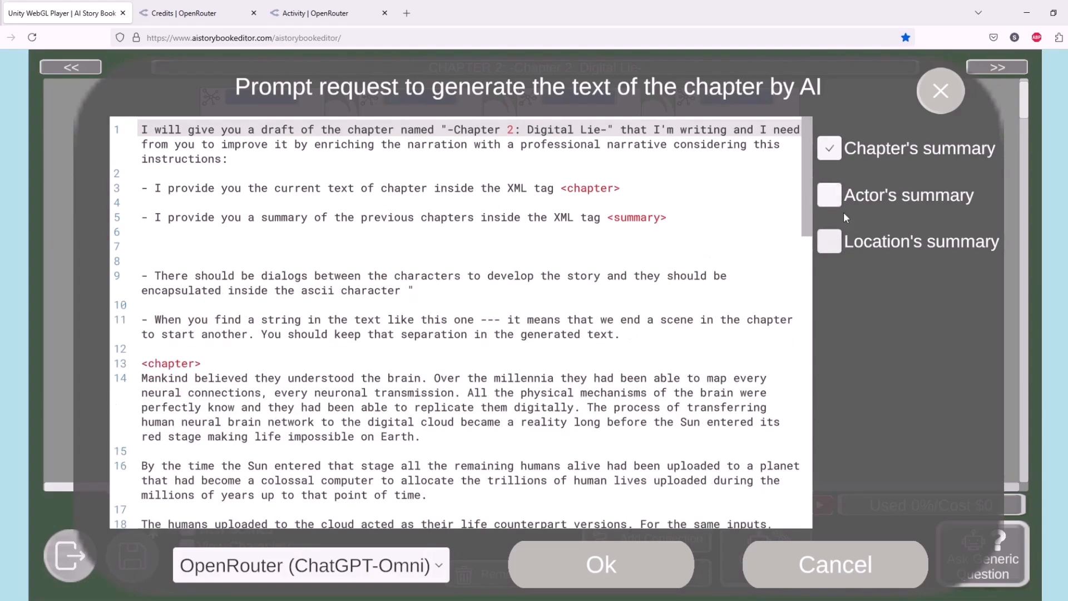
Step: Remove the instruction about dialogs between the characters and surplus blank lines from the prompt
left_click(352, 238)
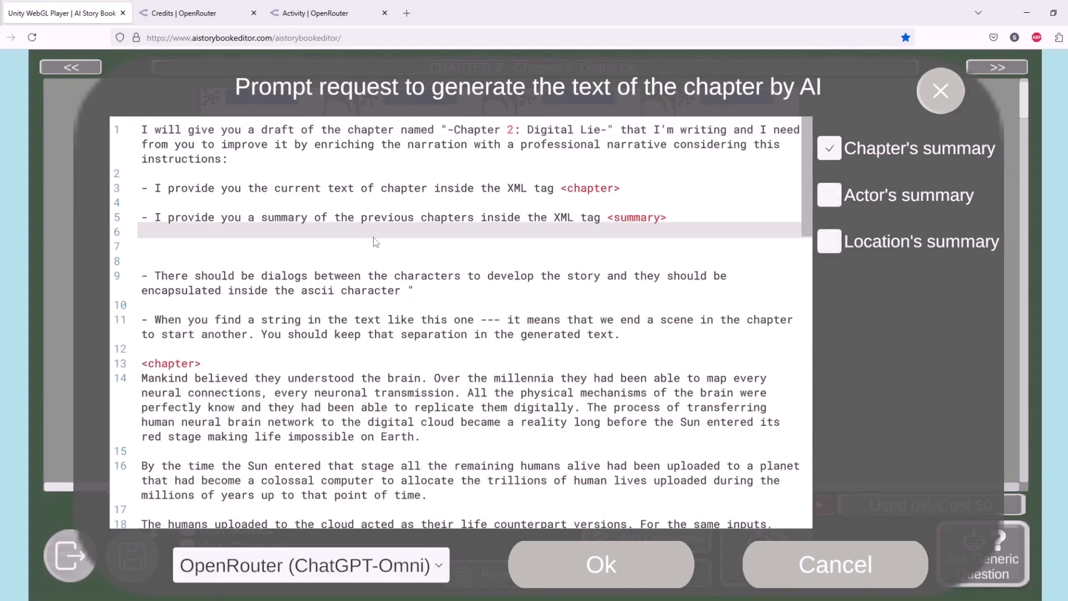
key("Down")
key("Delete")
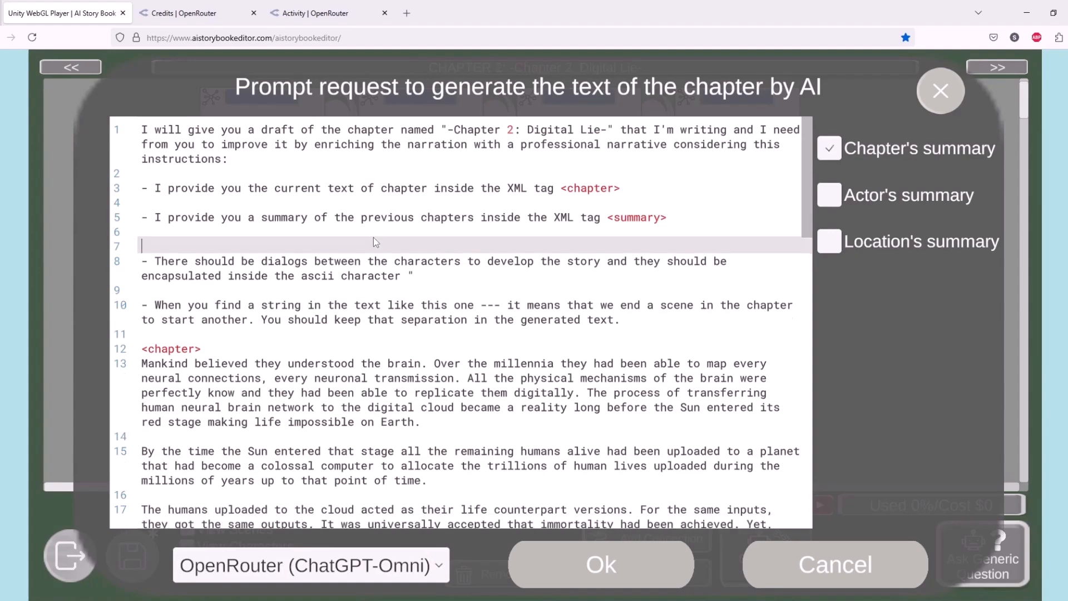
key("Down")
key("shift+End")
key("shift+Down")
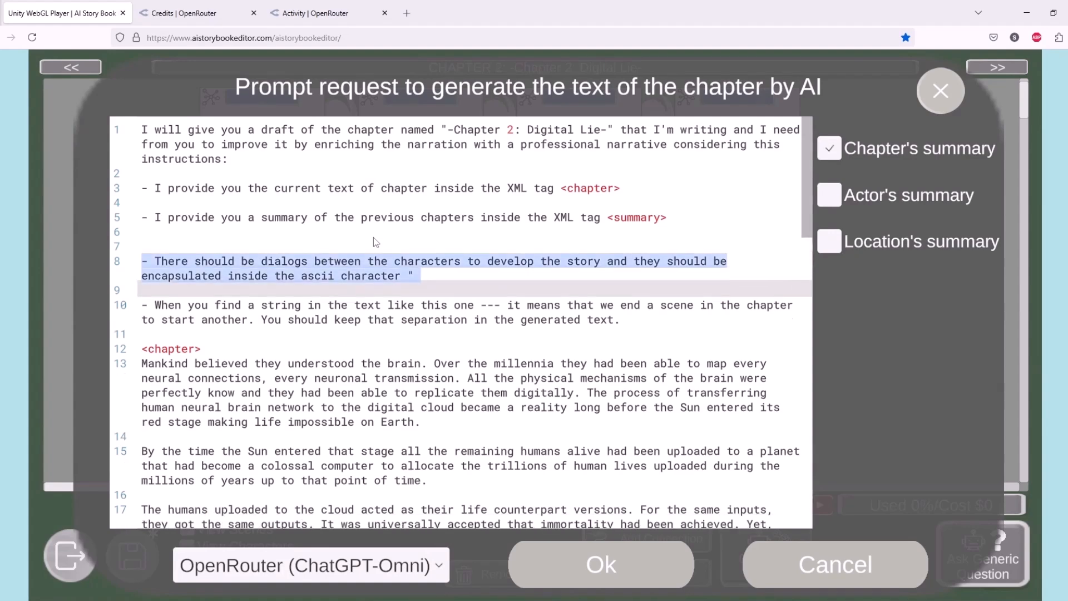
key("BackSpace")
key("BackSpace")
Step: Delete the instruction about keeping the --- scene separations, along with the extra blank lines before the <chapter> tag
key("Page_Down")
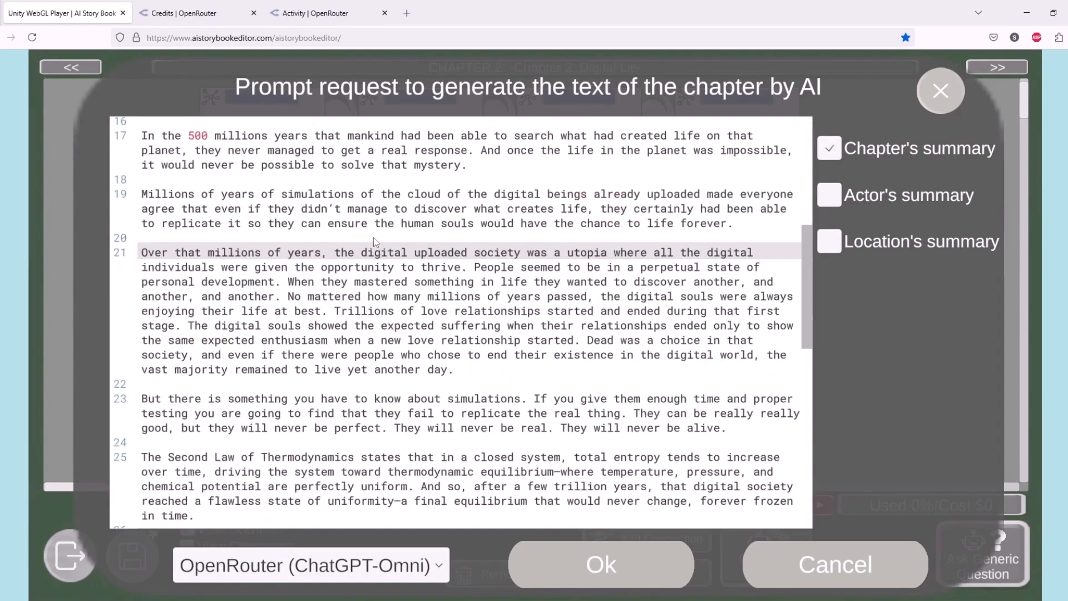
left_click_drag(820, 323, 799, 213)
left_click(474, 243)
key("Down")
key("shift+Down")
key("shift+Down")
key("BackSpace")
key("BackSpace")
key("BackSpace")
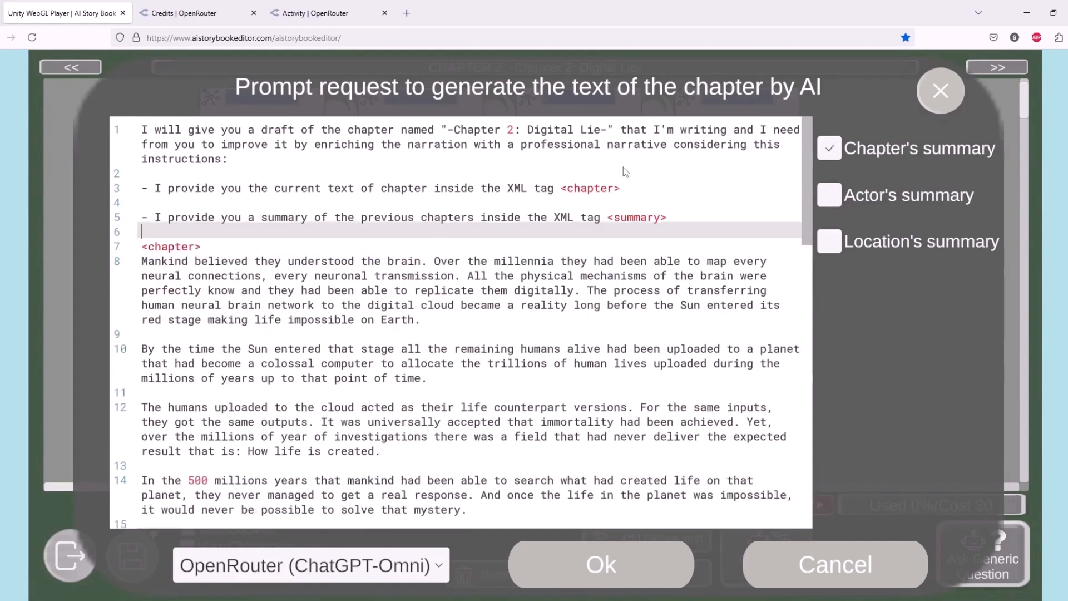
Step: Review the Chapter 1 summary included in the prompt, and check the OpenRouter credits before returning to the editor
left_click_drag(803, 189, 807, 473)
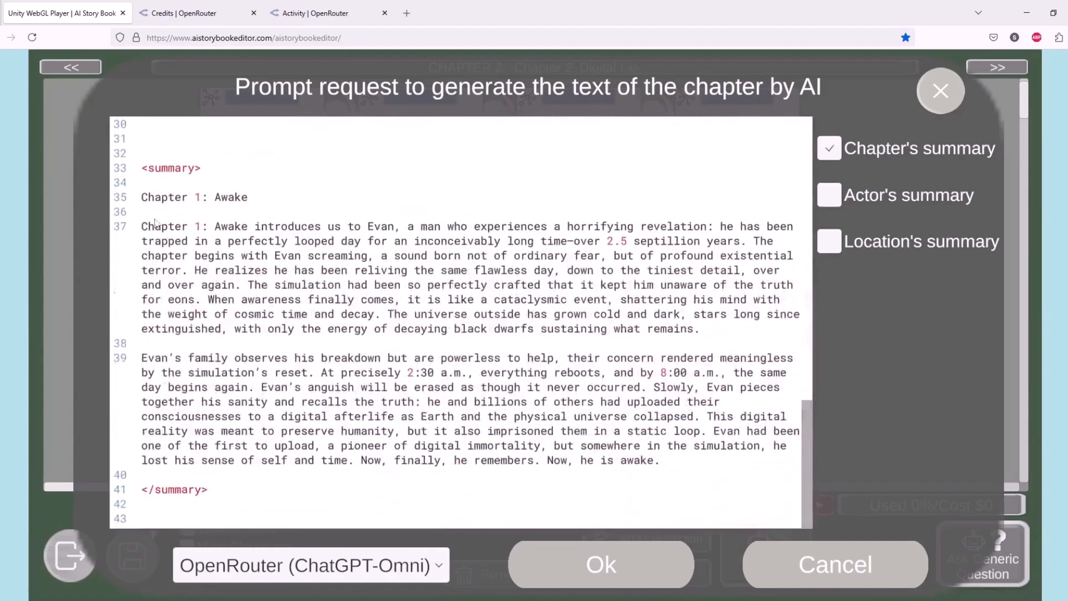
left_click_drag(808, 428, 834, 142)
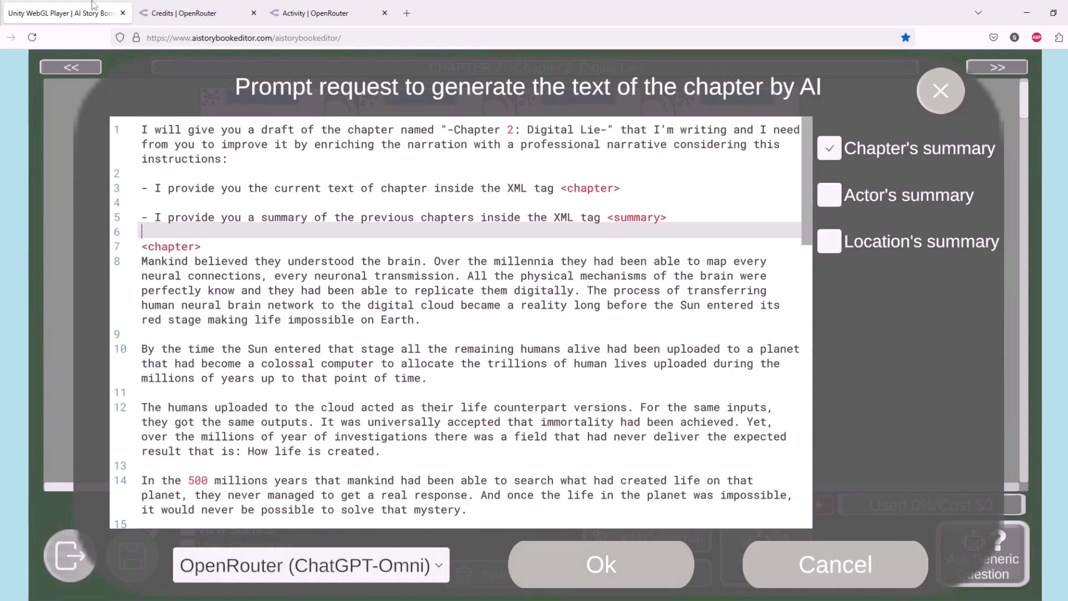
left_click(148, 8)
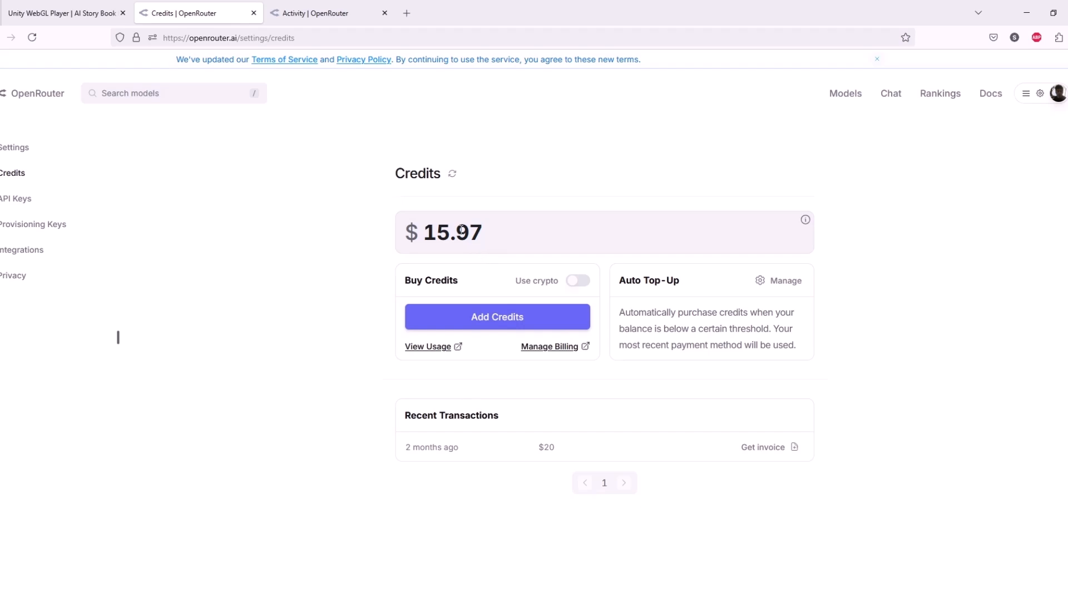
left_click(53, 12)
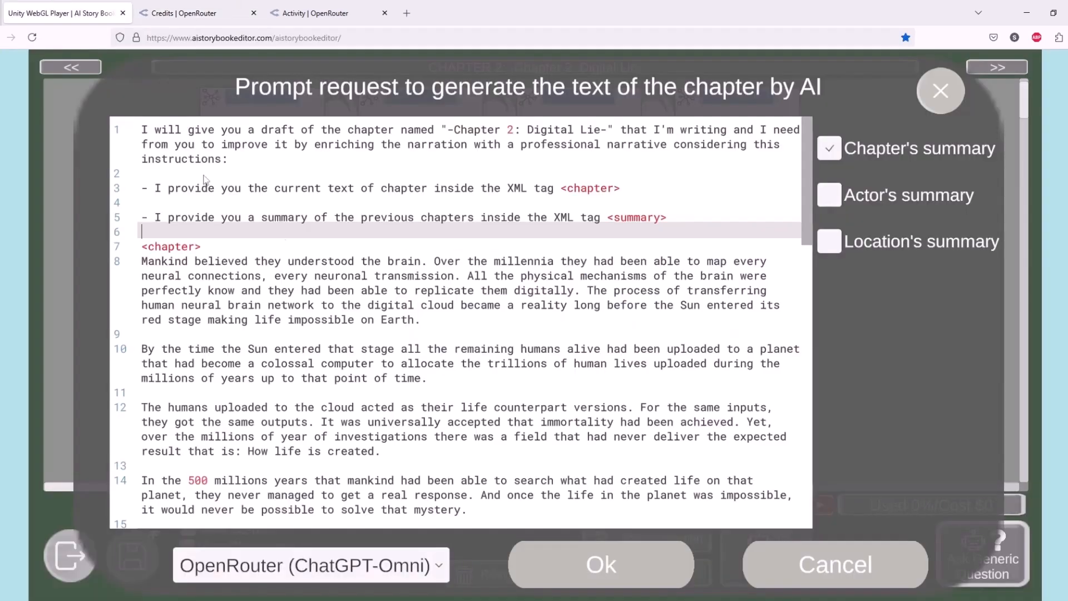
Step: Generate the AI rewrite of Chapter 2: Digital Lie with OpenRouter (ChatGPT-Omni) and delete the introductory paragraph from the result
left_click(612, 571)
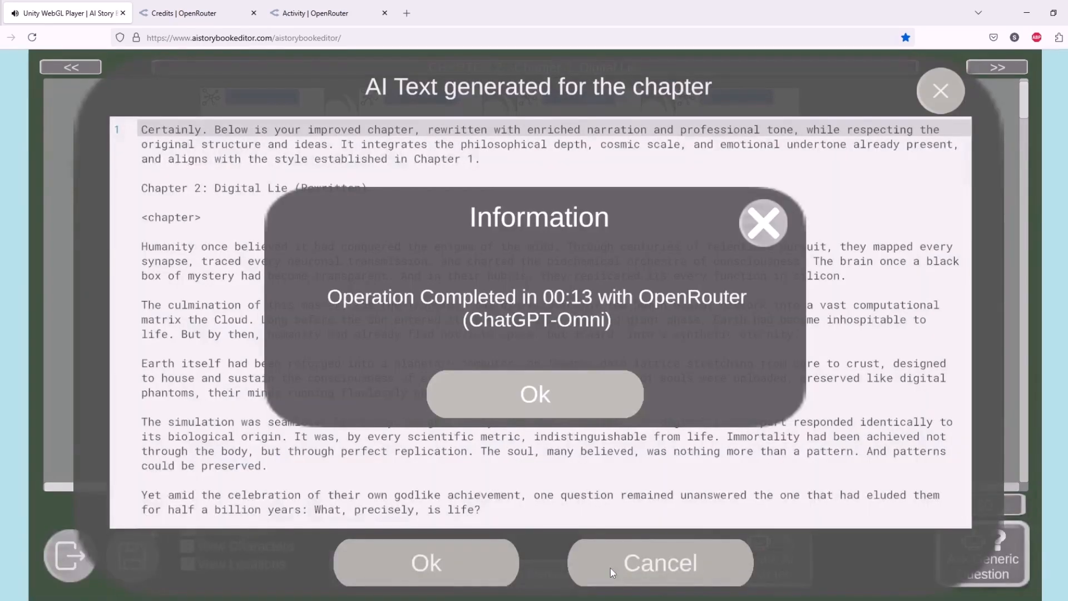
left_click(506, 403)
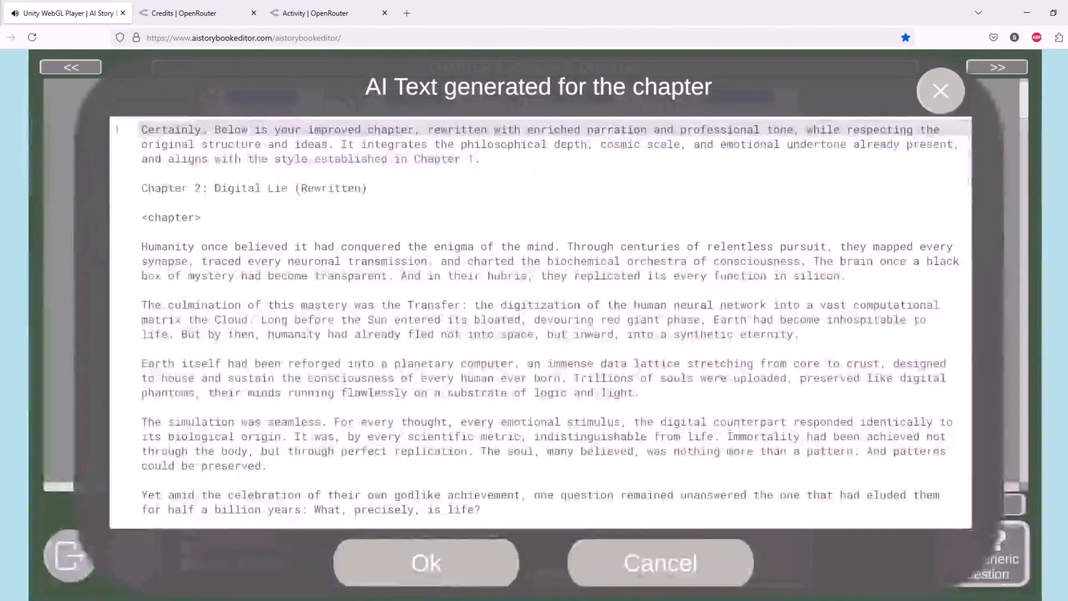
left_click(529, 143)
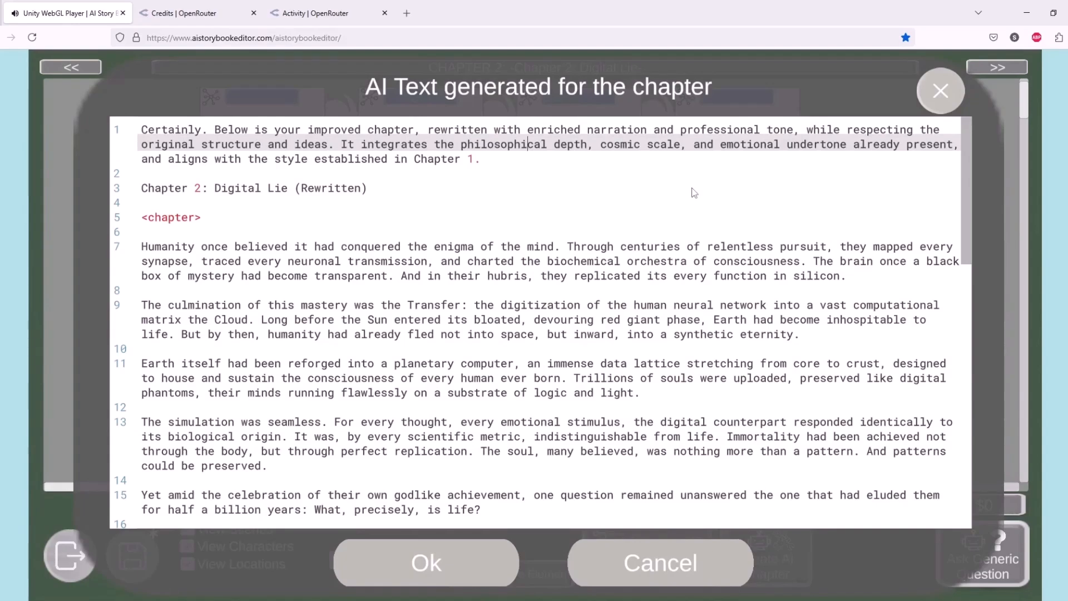
key("Up")
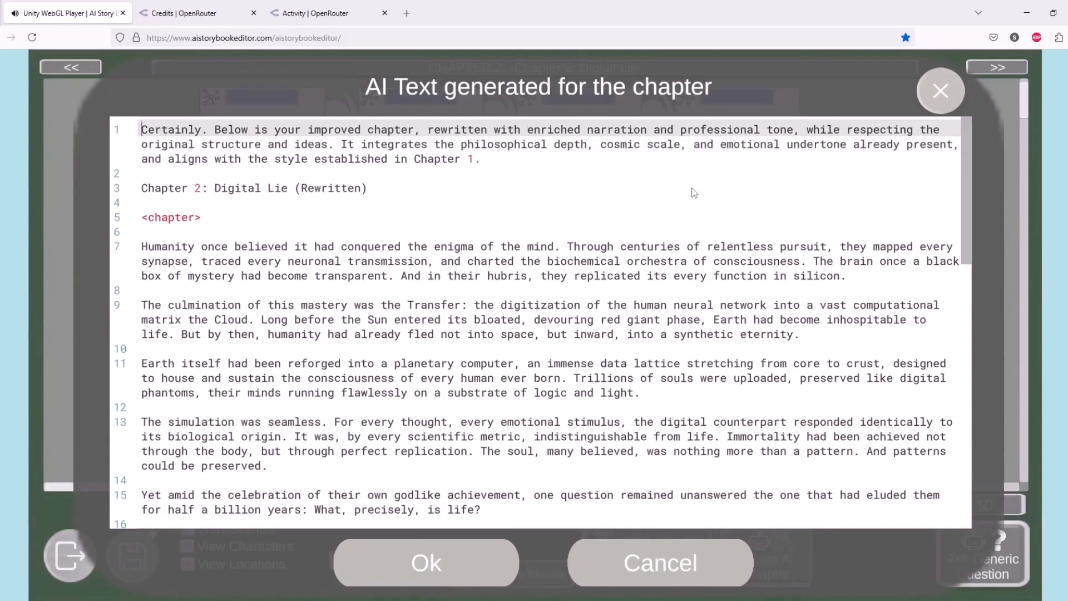
key("shift+Down")
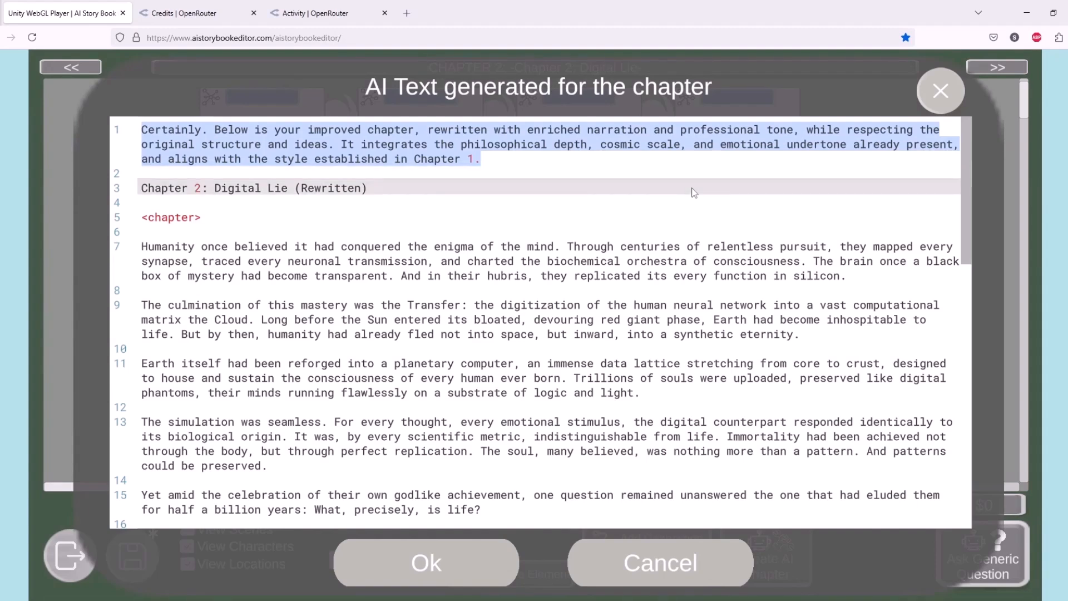
key("BackSpace")
key("Delete")
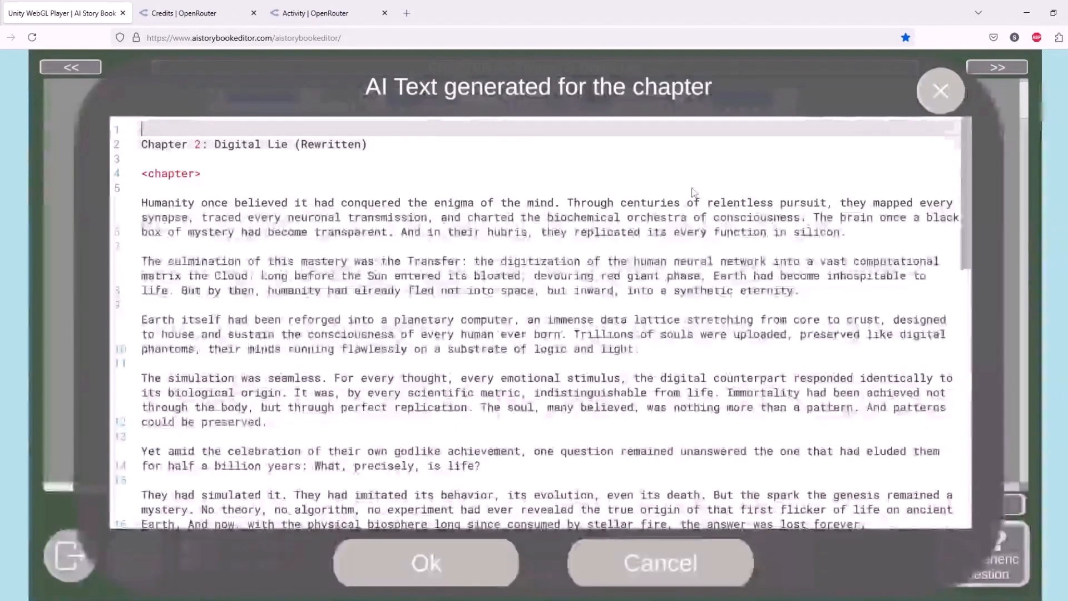
Step: Remove "(Rewritten)" from the generated chapter's title and delete the opening <chapter> tag below it
key("End")
key("shift+Left")
key("shift+Left")
key("shift+Left")
key("shift+Left")
key("shift+Left")
key("shift+Left")
key("shift+Left")
key("shift+Left")
key("shift+Left")
key("shift+Left")
key("shift+Left")
key("shift+Left")
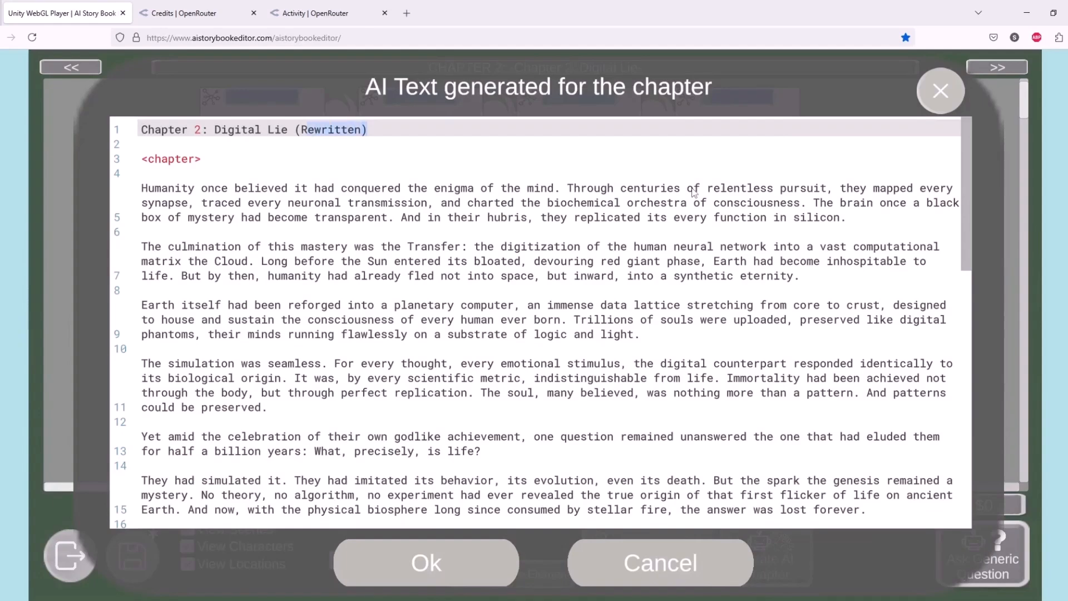
key("BackSpace")
key("Down")
key("Down")
key("shift+End")
key("BackSpace")
key("Delete")
Step: Check the refreshed OpenRouter credit balance, and return to the story editor
left_click(149, 10)
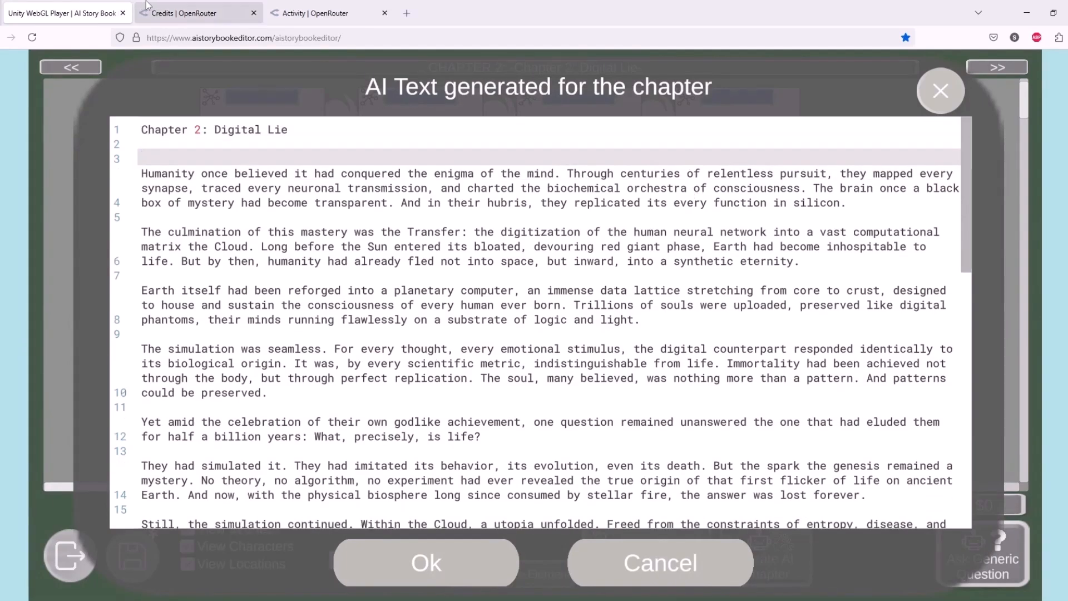
left_click(31, 38)
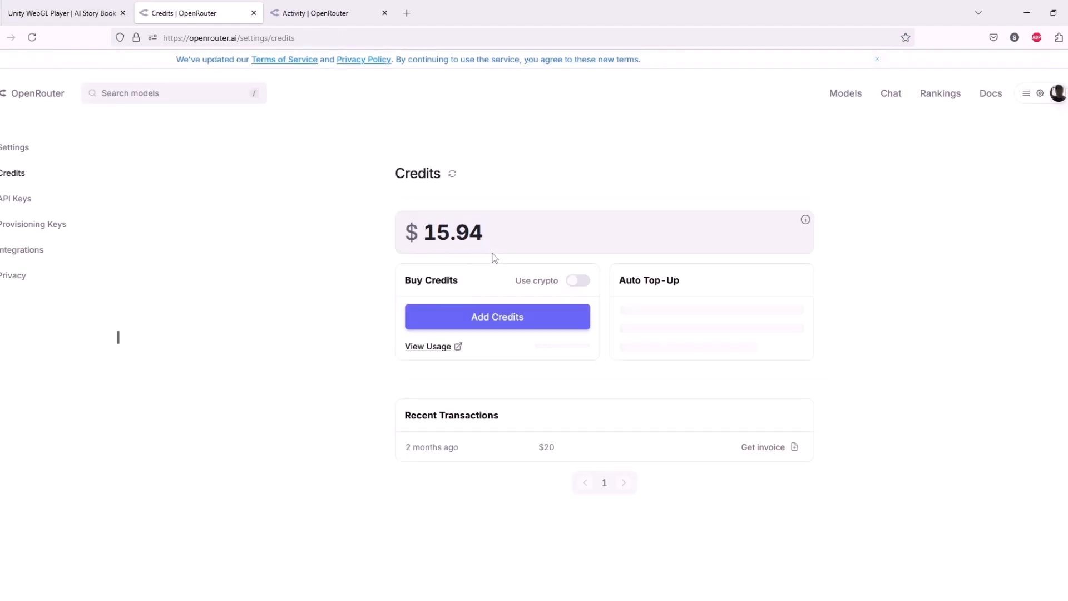
left_click_drag(472, 232, 488, 236)
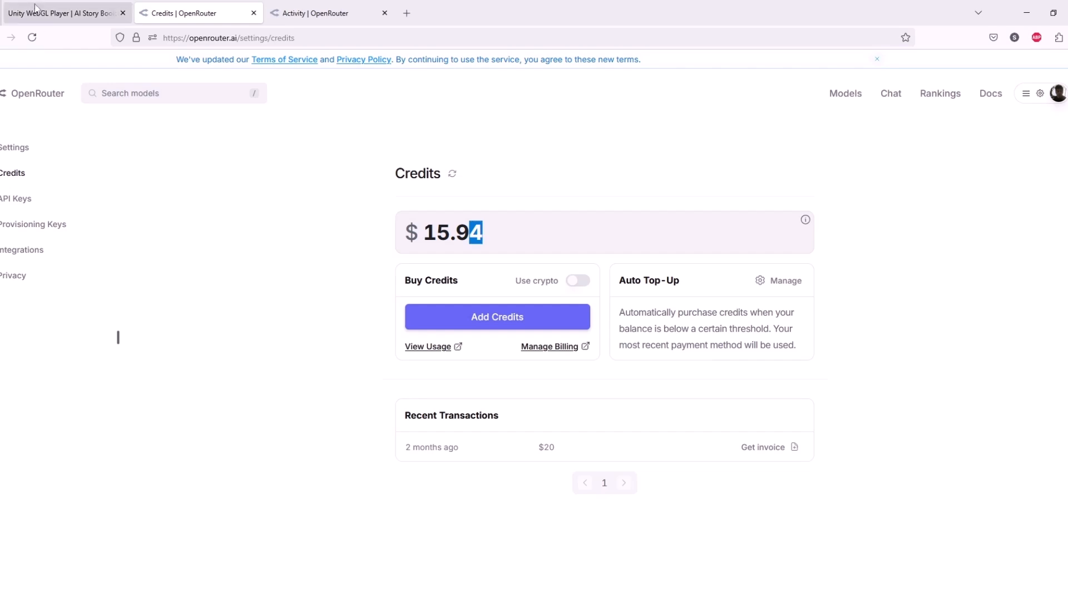
left_click(61, 12)
Step: Delete the extra blank line above the first paragraph of the generated chapter
left_click(369, 292)
left_click(250, 161)
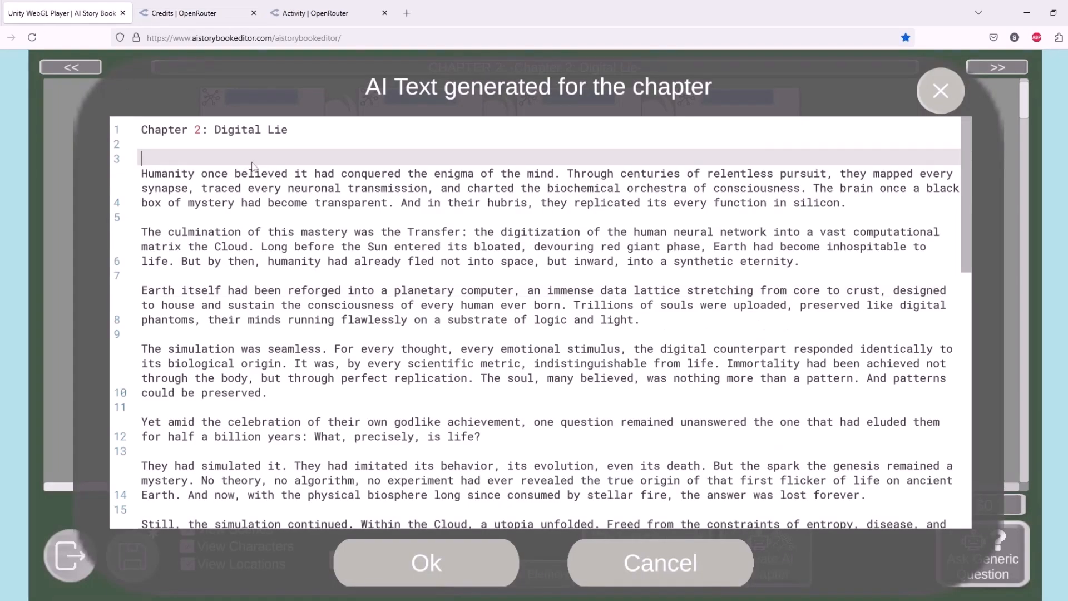
key("Delete")
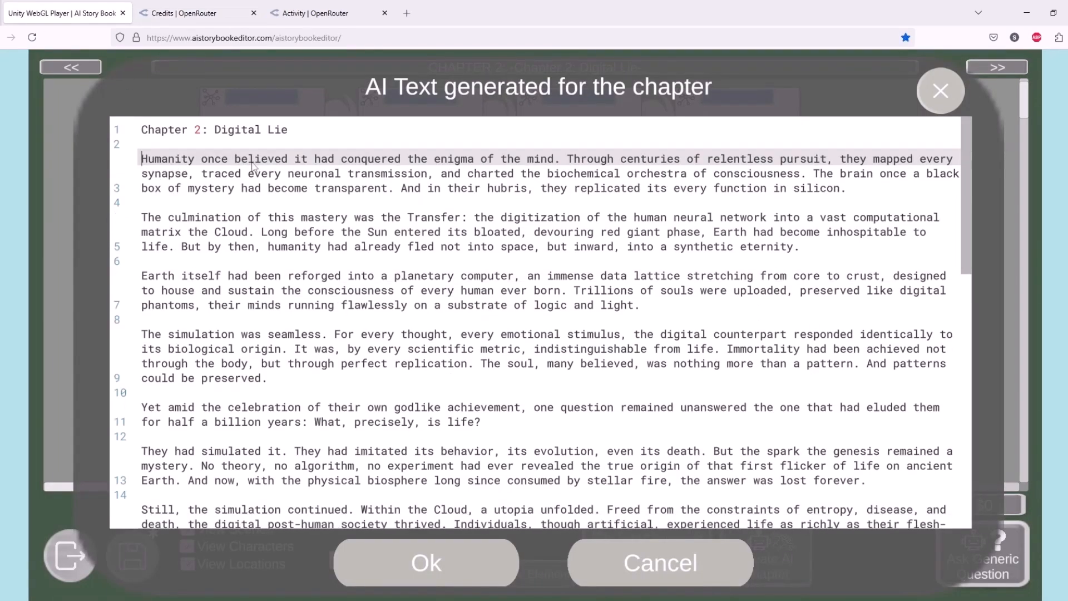
Step: Delete the closing </chapter> tag, the AI's follow-up remark and a surplus blank line at the end of the text
left_click_drag(966, 222, 906, 490)
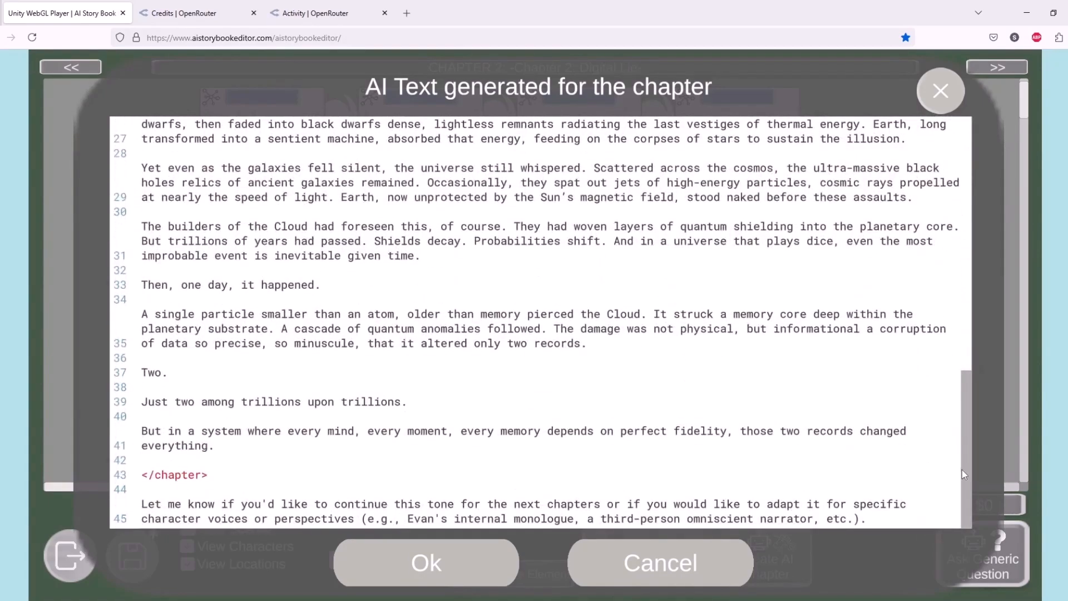
left_click(310, 474)
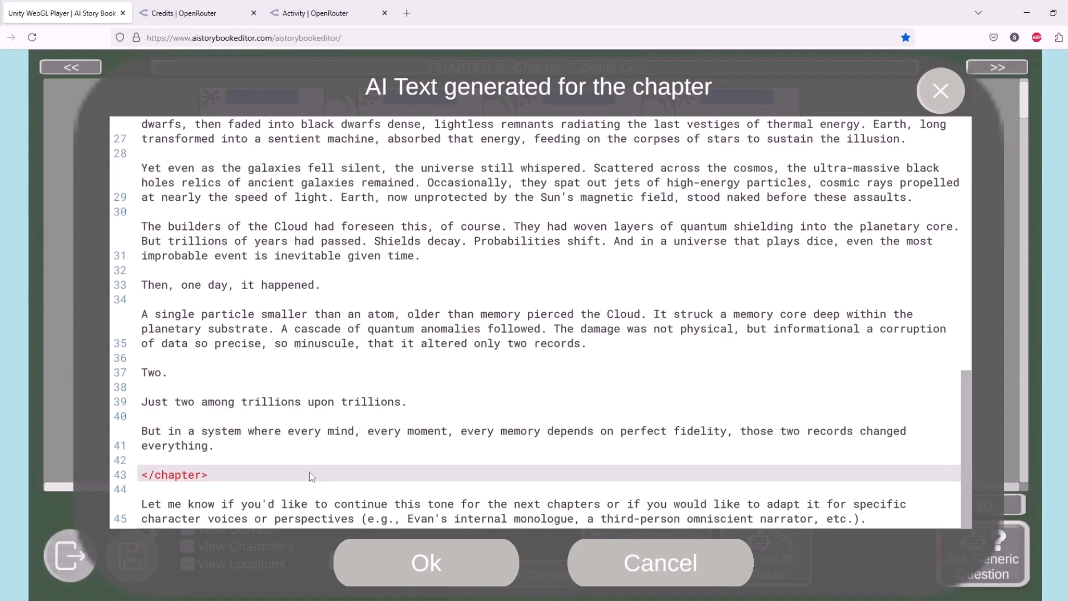
key("shift+Down")
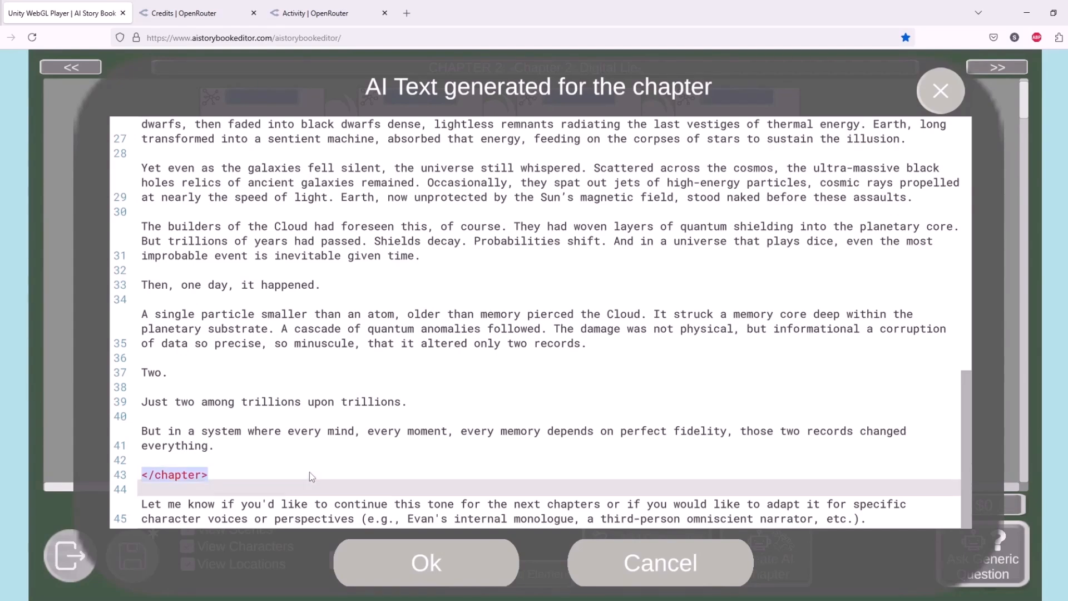
key("shift+Down")
key("shift+Down")
key("BackSpace")
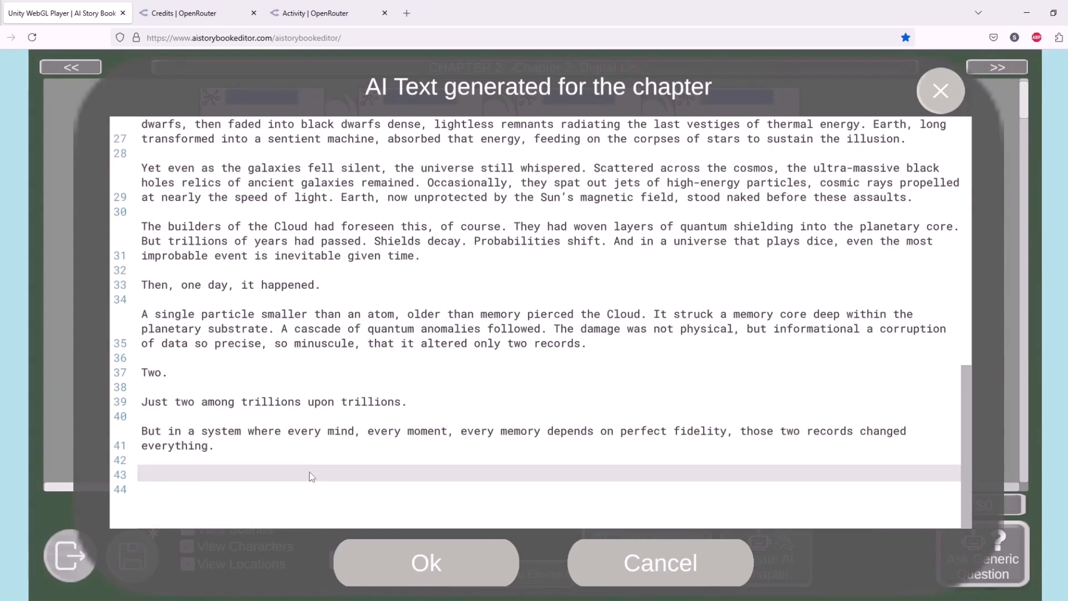
key("BackSpace")
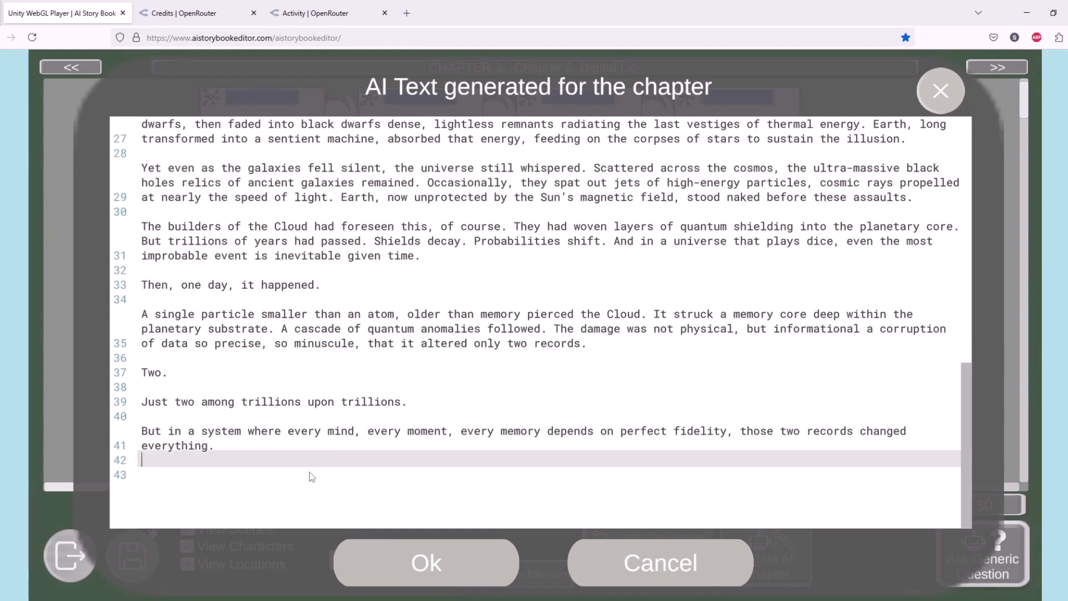
Step: Shorten the question that had eluded mankind for half a billion years to "What is life?"
key("Up")
key("Up")
key("Down")
key("Down")
key("Down")
key("Down")
key("Down")
key("Down")
key("Down")
key("Down")
key("Down")
key("Down")
key("Down")
key("Down")
key("Down")
key("Down")
key("Down")
key("Down")
key("Down")
key("Down")
key("Down")
key("Down")
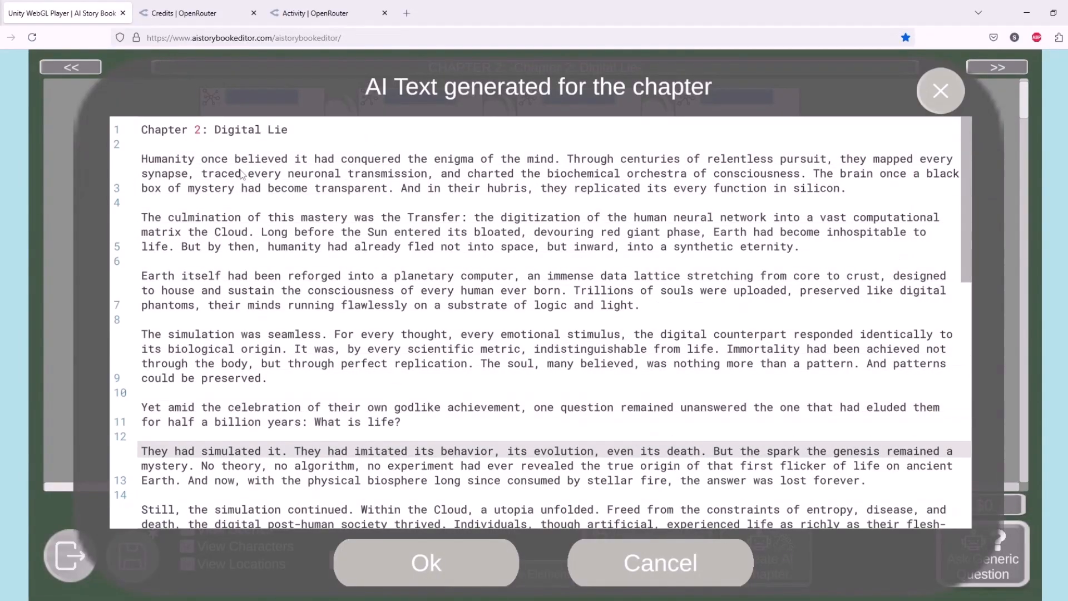
Step: Reword the paragraph about simulations as shadows of reality with "it wasn't life", "It couldn't generate" and "It was, at its core"
key("Down")
key("Down")
key("Down")
key("Down")
key("Down")
key("Down")
key("Down")
key("Down")
key("Down")
key("Down")
key("Down")
key("Down")
key("Down")
type("vekedwasn't")
key("shift+Home")
type("couldn't")
key("Down")
type("was")
Step: Delete the final paragraph starting "But in a system where every mind", so the chapter ends with "Just two among trillions upon trillions."
key("Down")
key("Down")
key("Down")
key("Down")
key("Down")
key("Down")
key("Down")
key("Down")
key("Down")
key("Down")
key("Down")
key("Down")
key("Down")
key("Down")
key("Down")
key("Down")
key("Down")
key("Down")
key("Down")
key("Down")
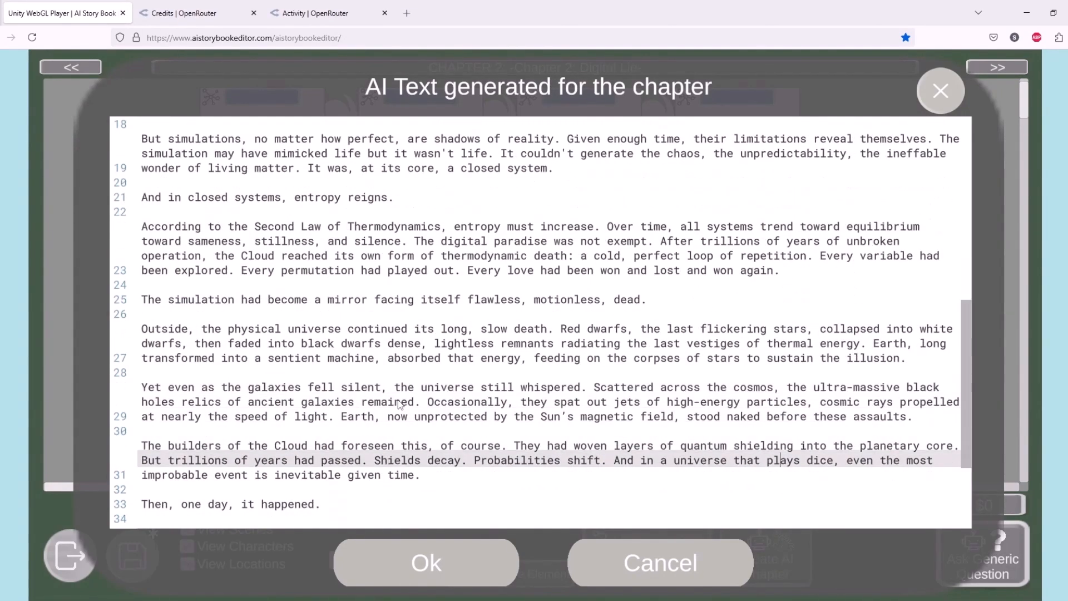
key("Down")
key("Down")
key("Down")
key("Down")
key("Down")
key("Down")
key("Down")
key("Down")
key("Down")
key("Down")
key("Down")
key("Down")
key("Down")
key("BackSpace")
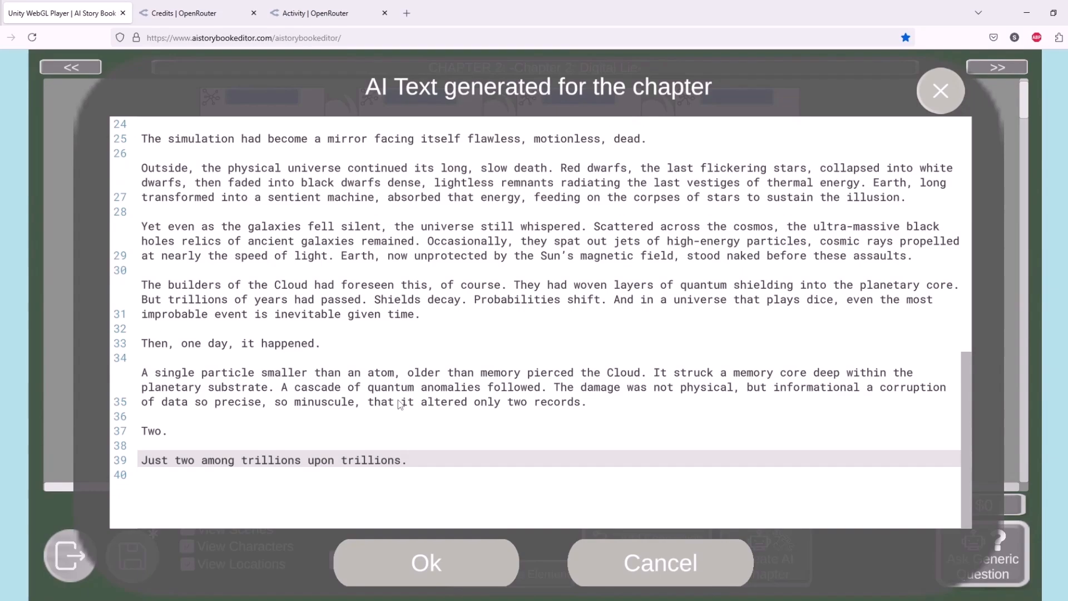
Step: Review the edited chapter text from its end back up to the title
key("Up")
key("Up")
key("Up")
key("Up")
key("Up")
key("Up")
key("Up")
key("Up")
key("Up")
key("Up")
key("Up")
key("Up")
key("Up")
key("Up")
key("Up")
key("Up")
key("Up")
key("Up")
key("Up")
key("Up")
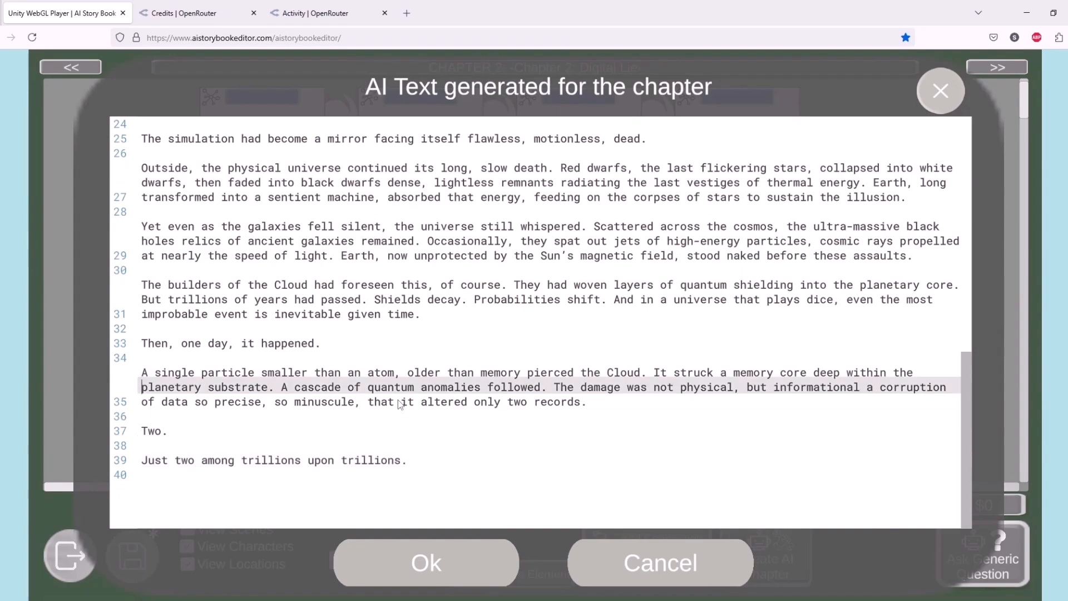
key("Up")
key("Up")
key("Up")
key("Up")
key("Up")
key("Up")
key("Up")
key("Up")
key("Up")
key("Up")
key("Up")
key("Up")
key("Up")
key("Up")
key("Up")
key("Up")
key("Up")
key("Up")
key("Up")
key("Up")
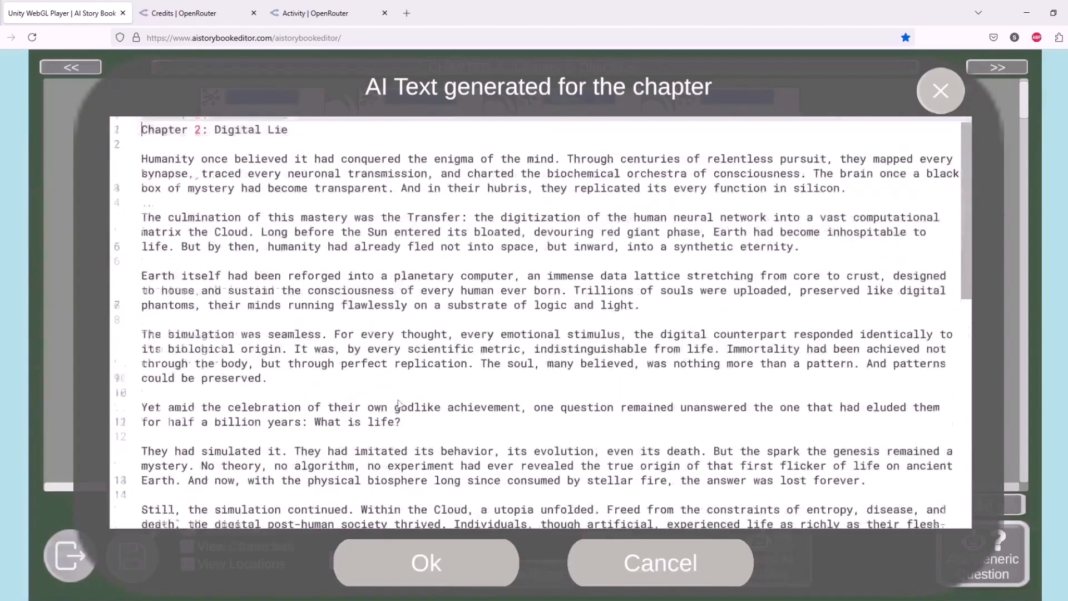
Step: Read through the edited Chapter 2: Digital Lie text down to its last line and recheck the closing paragraphs
key("Down")
key("Down")
key("Down")
key("Down")
key("Down")
key("Down")
key("Down")
key("Down")
key("Down")
key("Down")
key("Down")
key("Down")
key("Down")
key("Down")
key("Down")
key("Down")
key("Down")
key("Down")
key("Down")
key("Down")
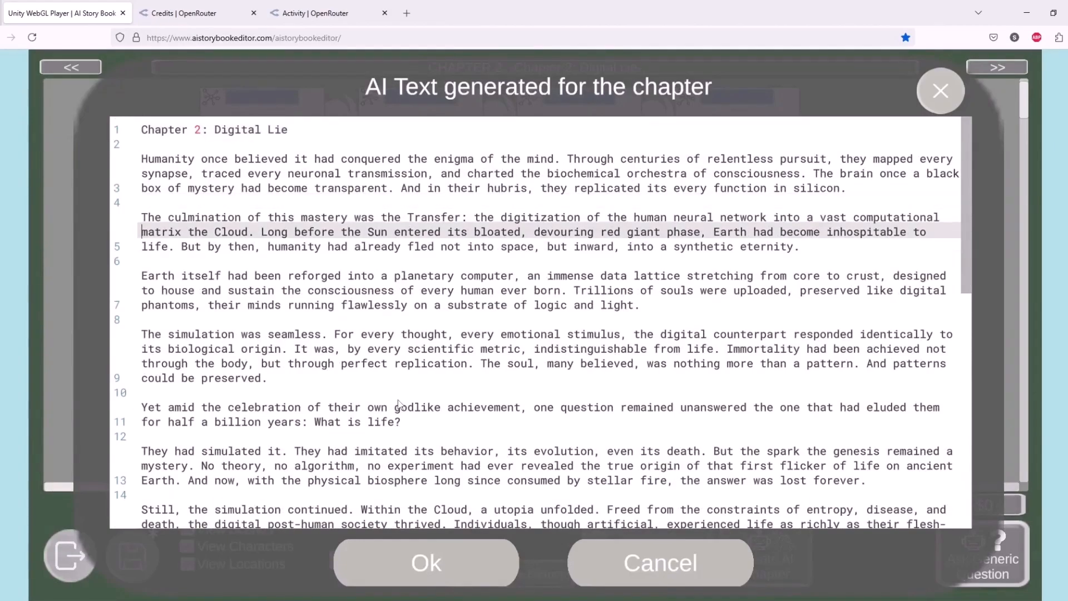
key("Down")
key("Down")
key("Down")
key("Down")
key("Down")
key("Down")
key("Down")
key("Down")
key("Down")
key("Down")
key("Down")
key("Down")
key("Down")
key("Down")
key("Down")
key("Down")
key("Down")
key("Down")
key("Down")
key("Down")
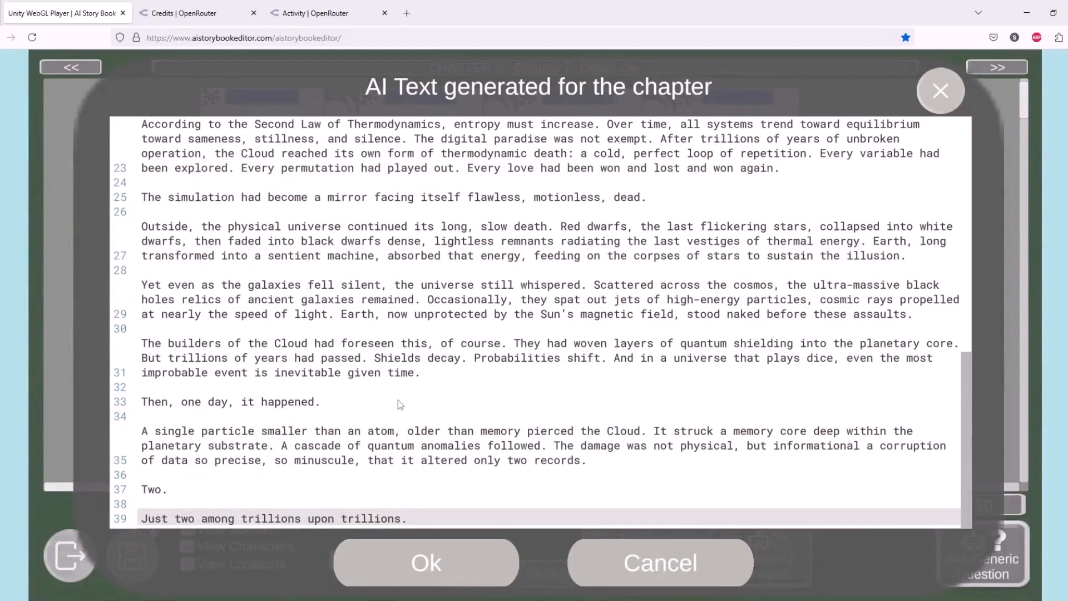
key("Up")
key("Up")
key("Up")
key("Up")
key("Up")
key("Up")
key("Up")
key("Up")
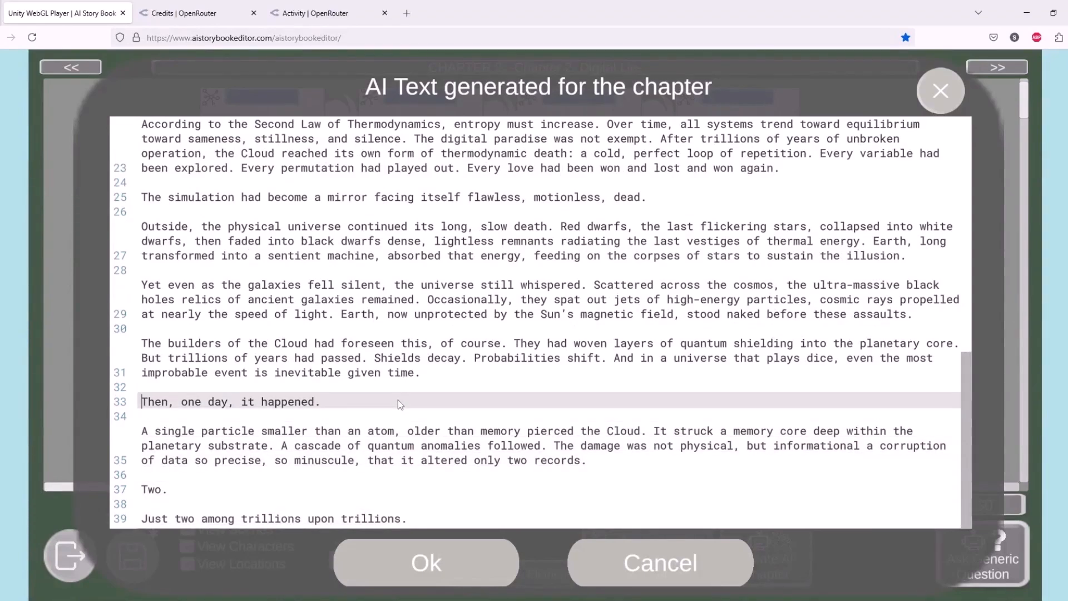
key("Down")
key("Down")
key("Down")
key("Down")
key("Down")
key("Down")
key("Down")
key("Down")
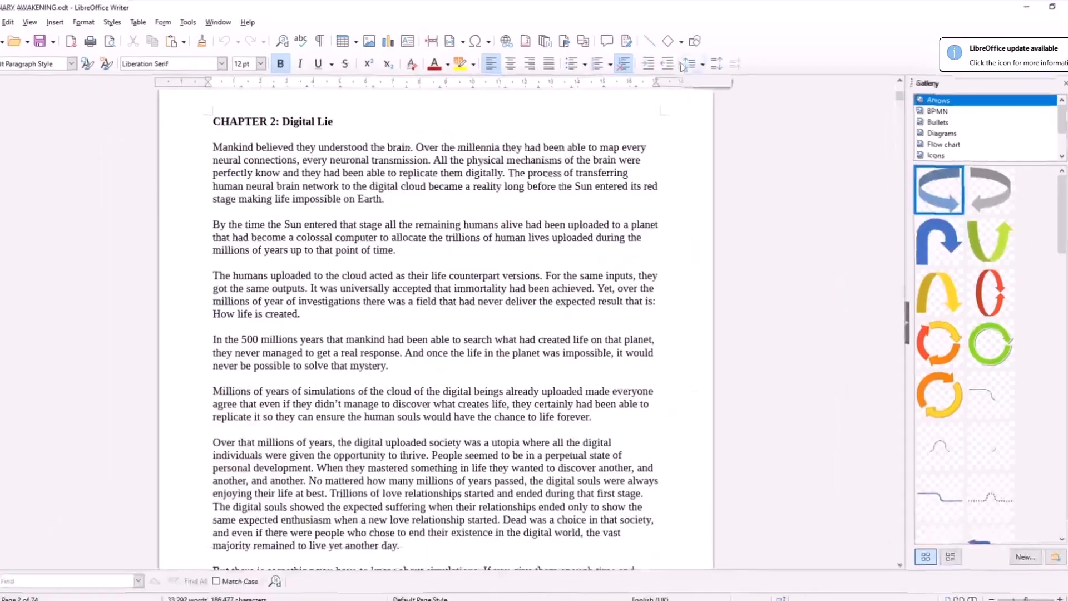
Step: Switch to the original manuscript in LibreOffice Writer and examine how Chapter 2: Digital Lie ends, at "In 2 computer records."
scroll(467, 356, "down", 5)
scroll(467, 356, "down", 10)
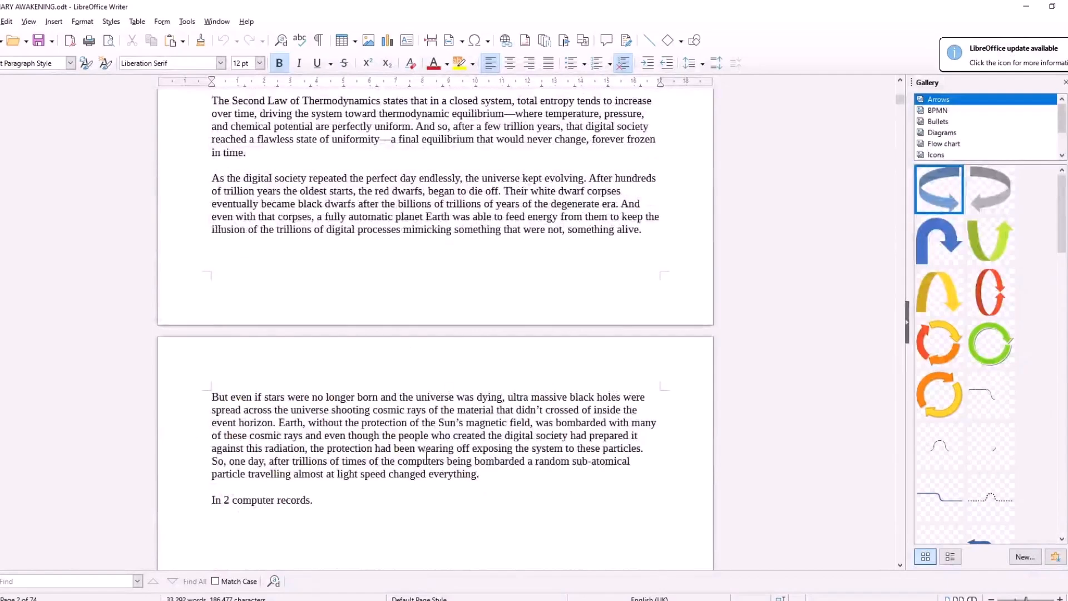
left_click_drag(313, 500, 199, 502)
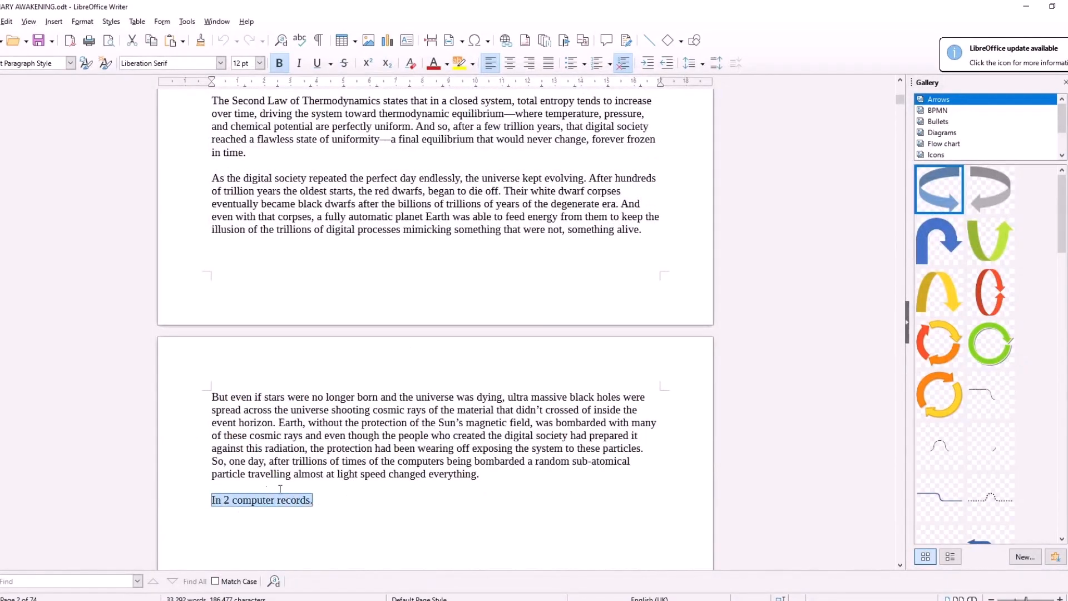
scroll(322, 460, "down", 4)
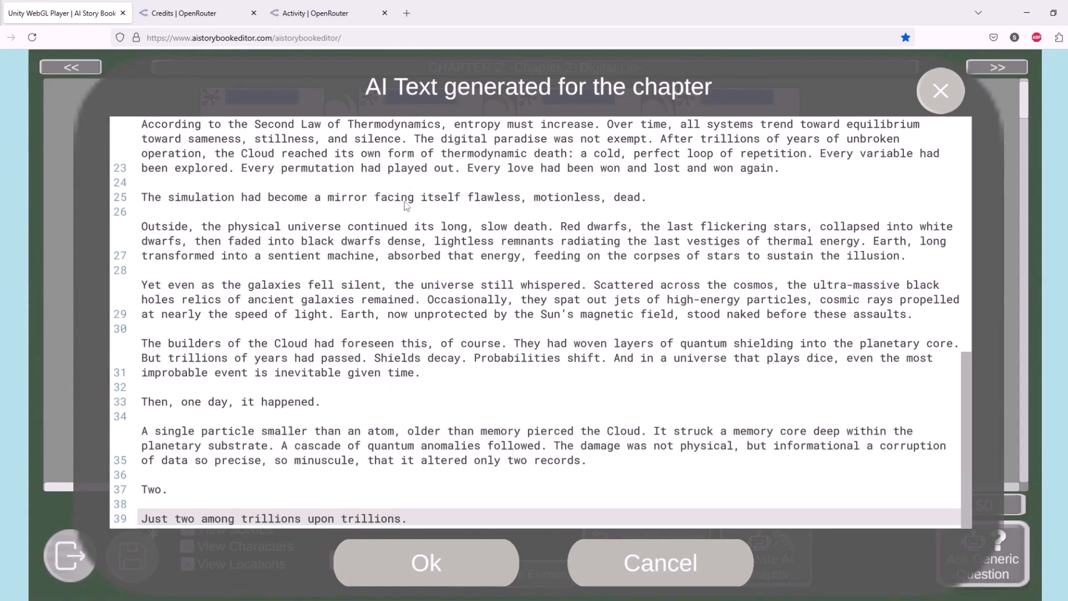
Step: Accept and save the edited text of Chapter 2: Digital Lie, and return to the story's chapter overview
left_click(409, 566)
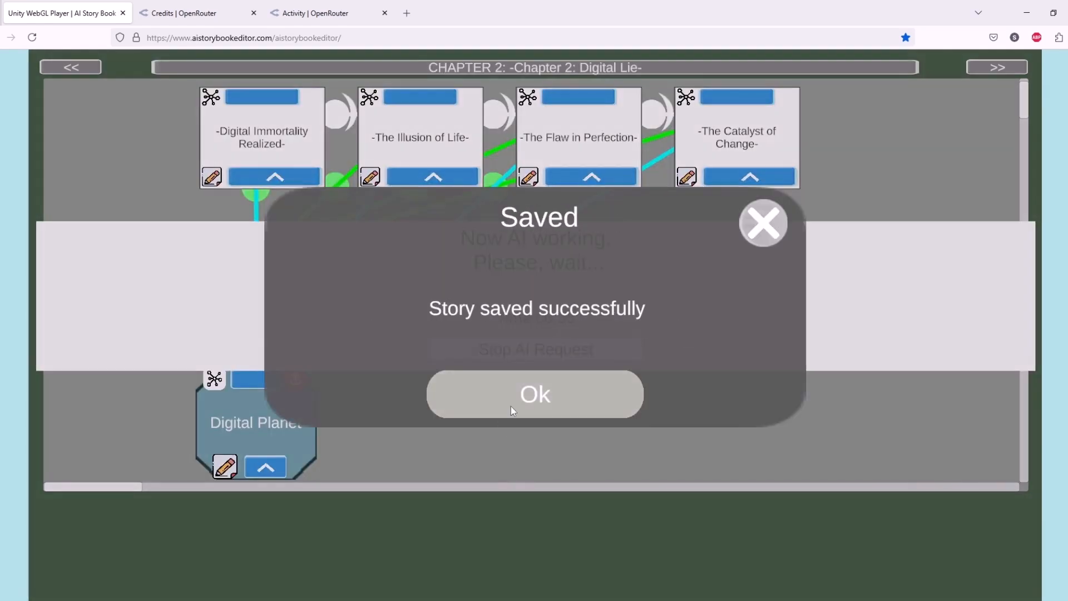
left_click(503, 404)
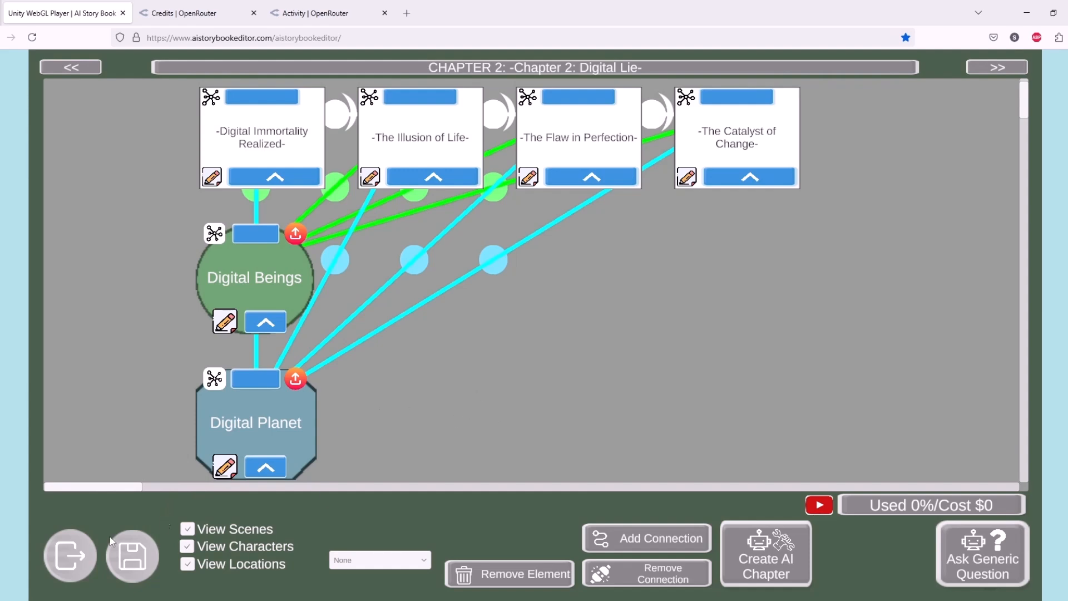
left_click(70, 555)
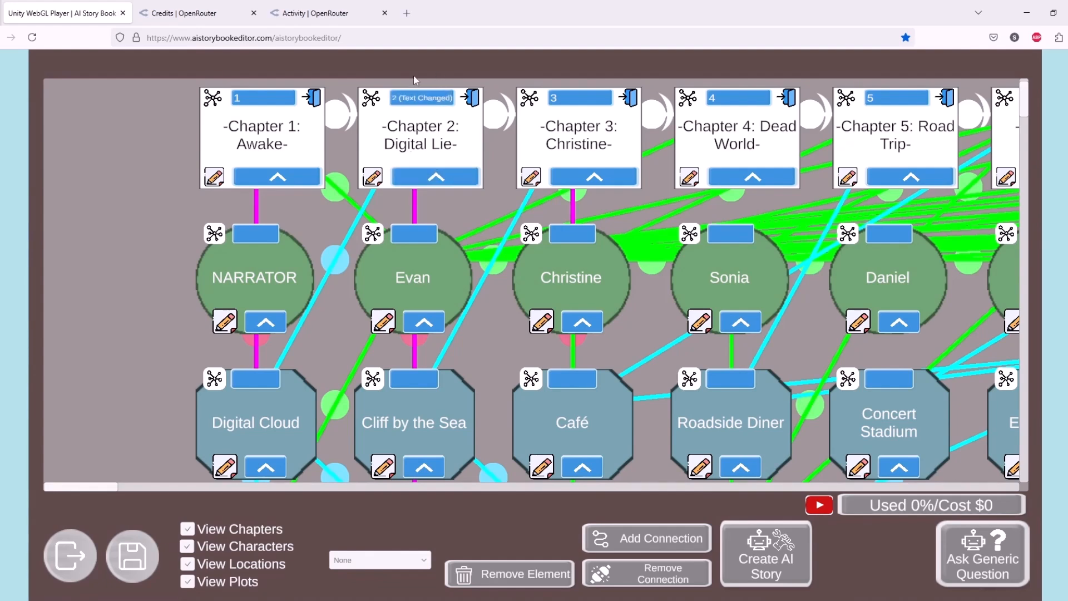
Step: Prepare an AI request for a new summary of Chapter 2: Digital Lie, without adding specific instructions
left_click(433, 177)
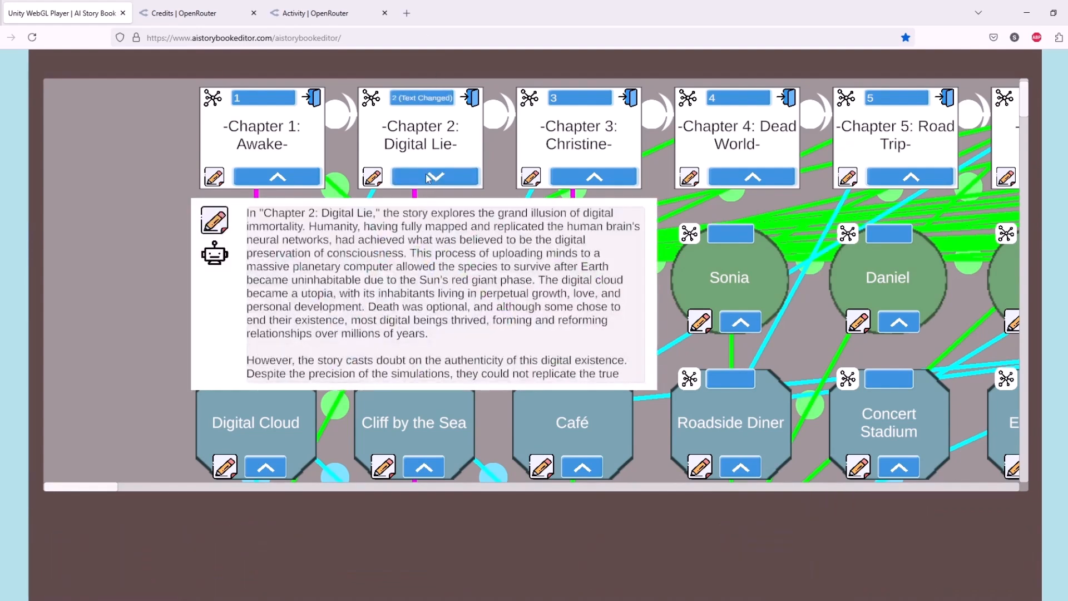
left_click(433, 177)
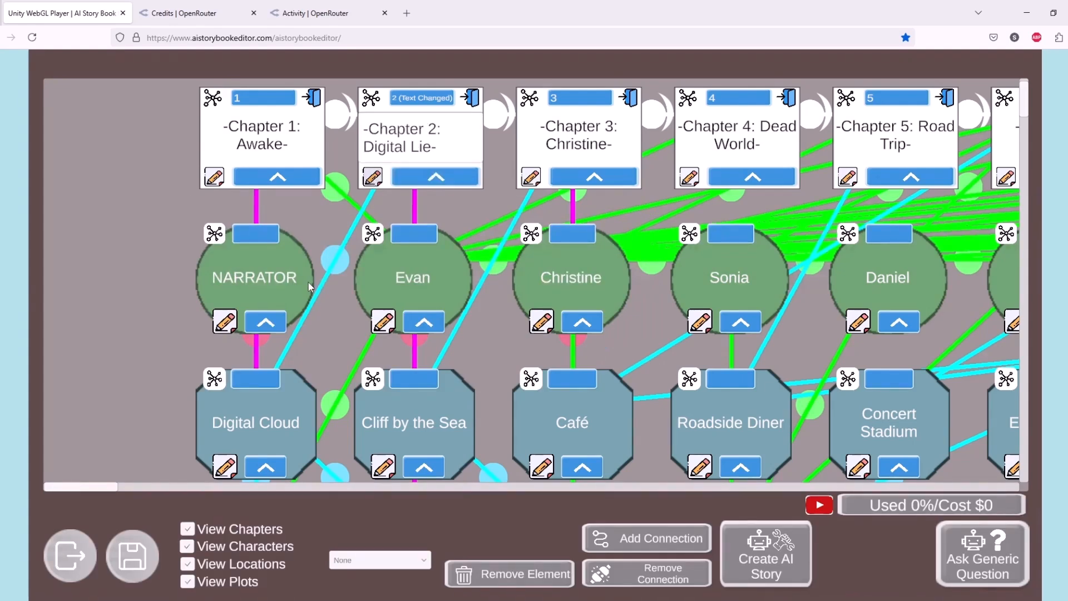
left_click(434, 177)
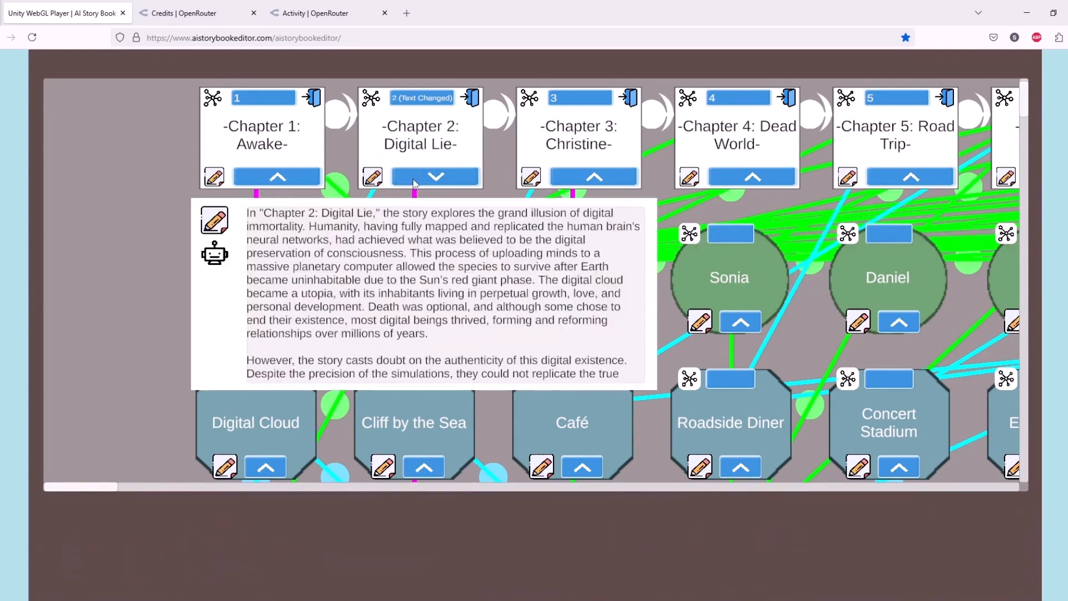
left_click(215, 254)
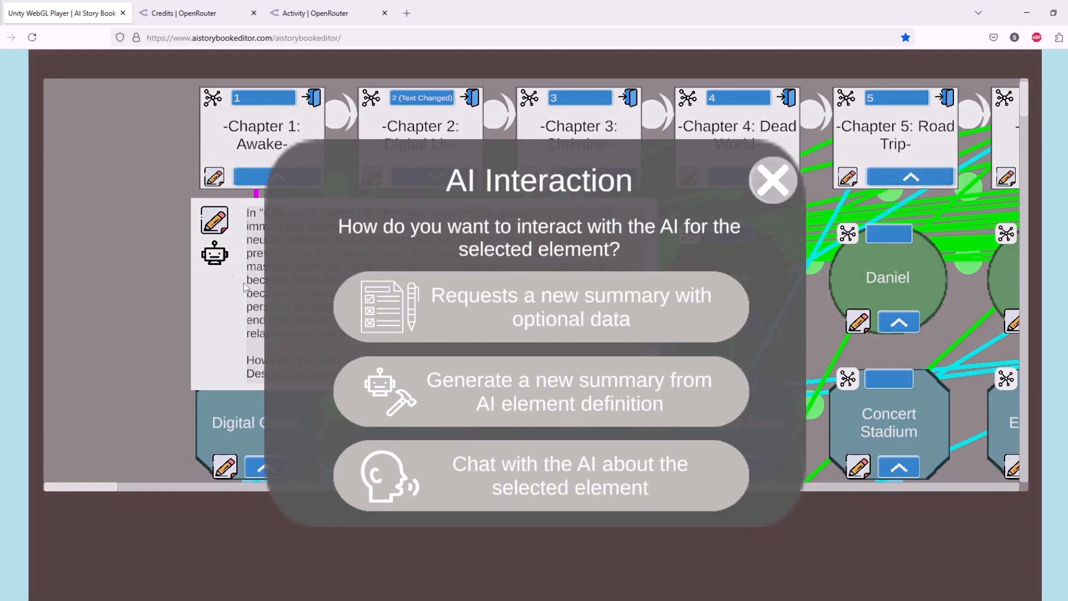
left_click(478, 310)
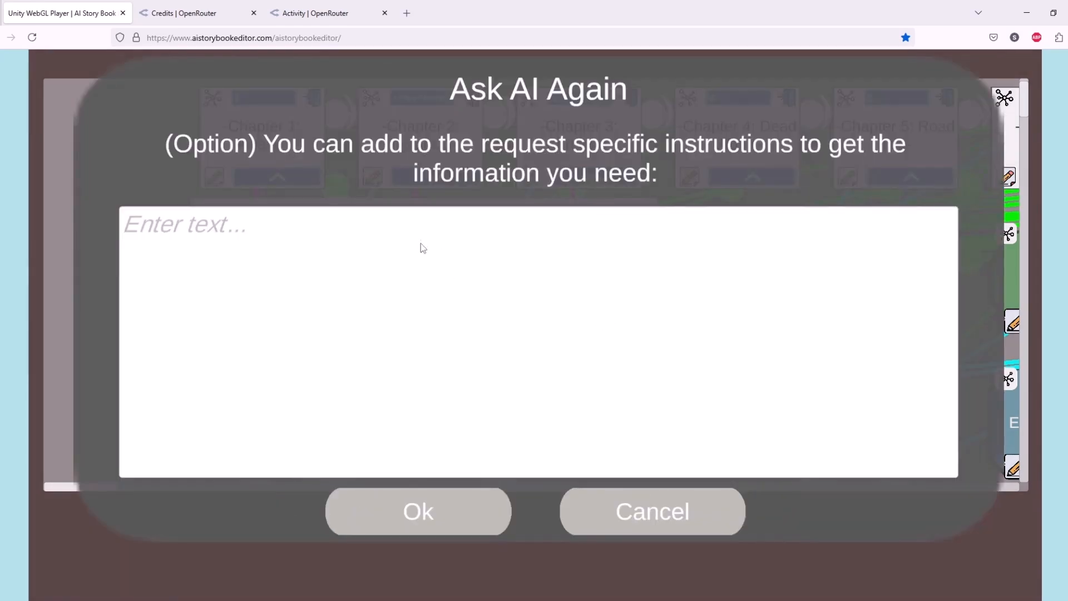
left_click(452, 507)
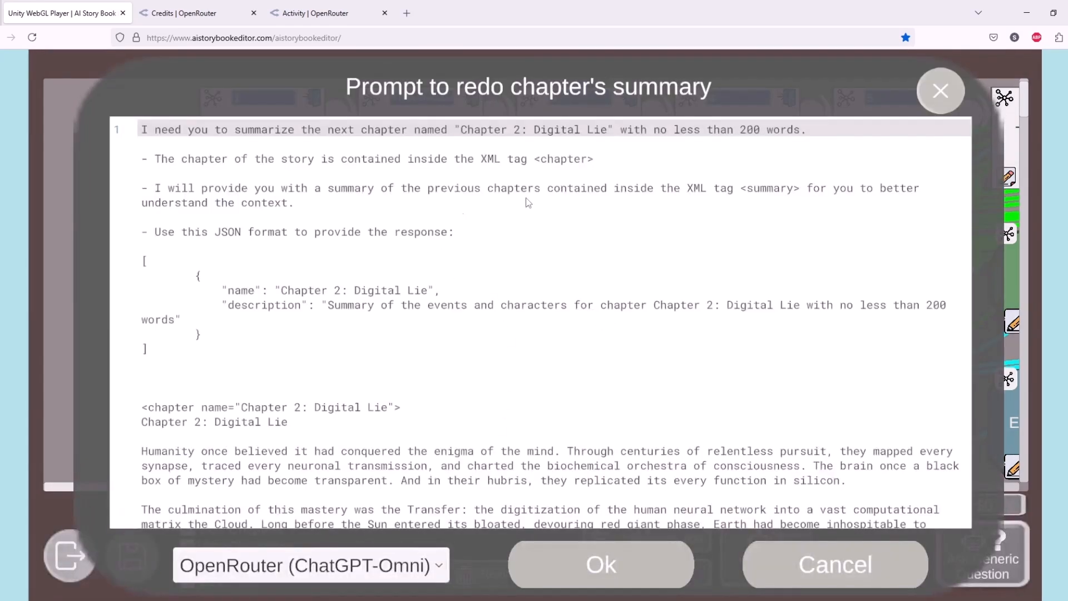
Step: Review the prompt to redo the chapter's summary and submit it with OpenRouter (ChatGPT-Omni)
left_click(647, 261)
left_click_drag(965, 185, 987, 502)
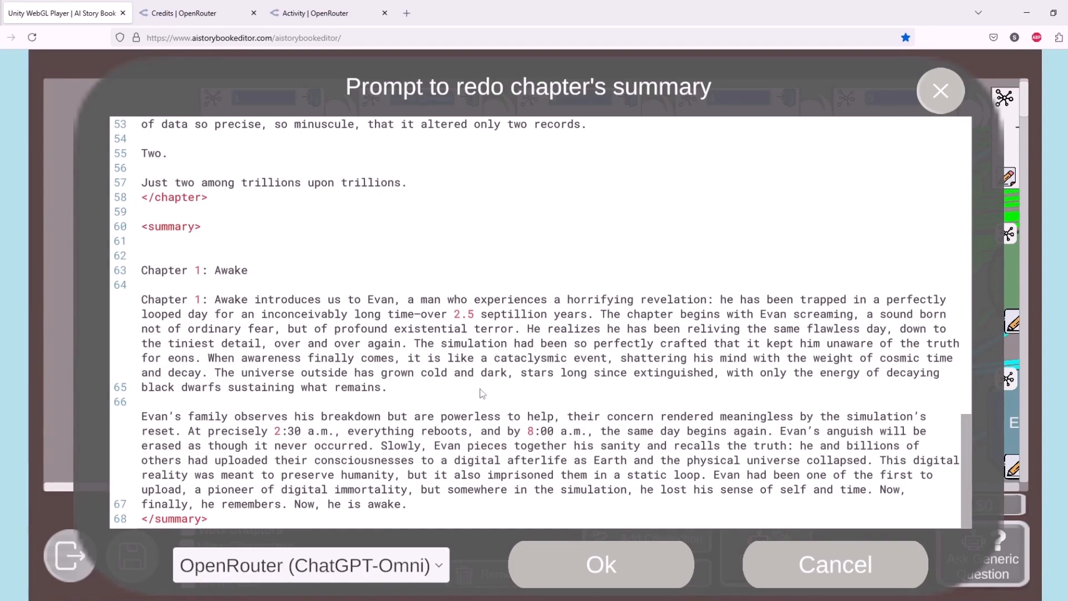
left_click_drag(965, 459, 951, 156)
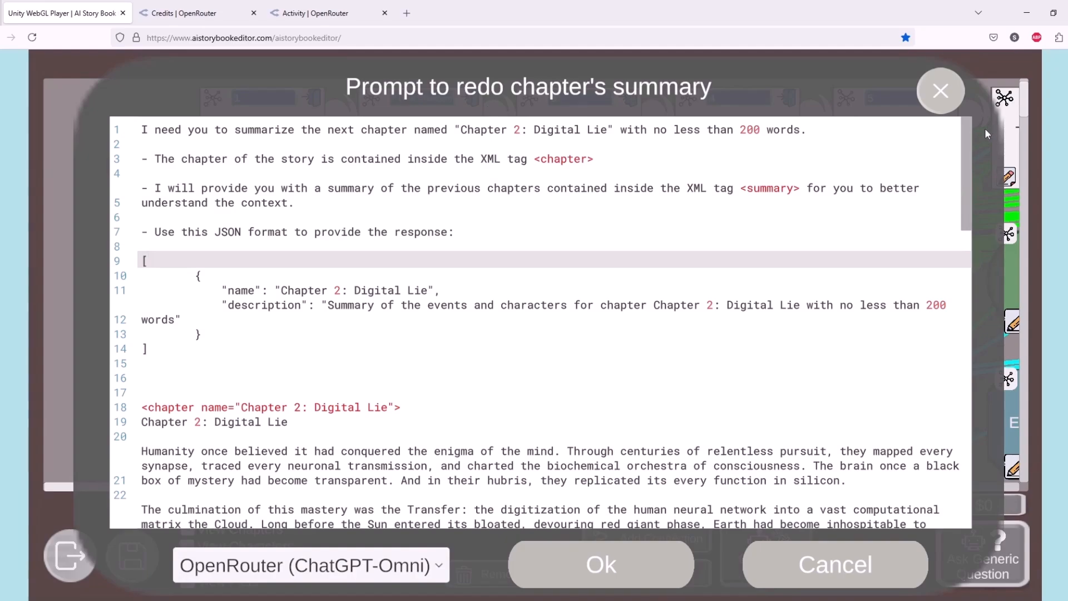
left_click_drag(970, 149, 972, 172)
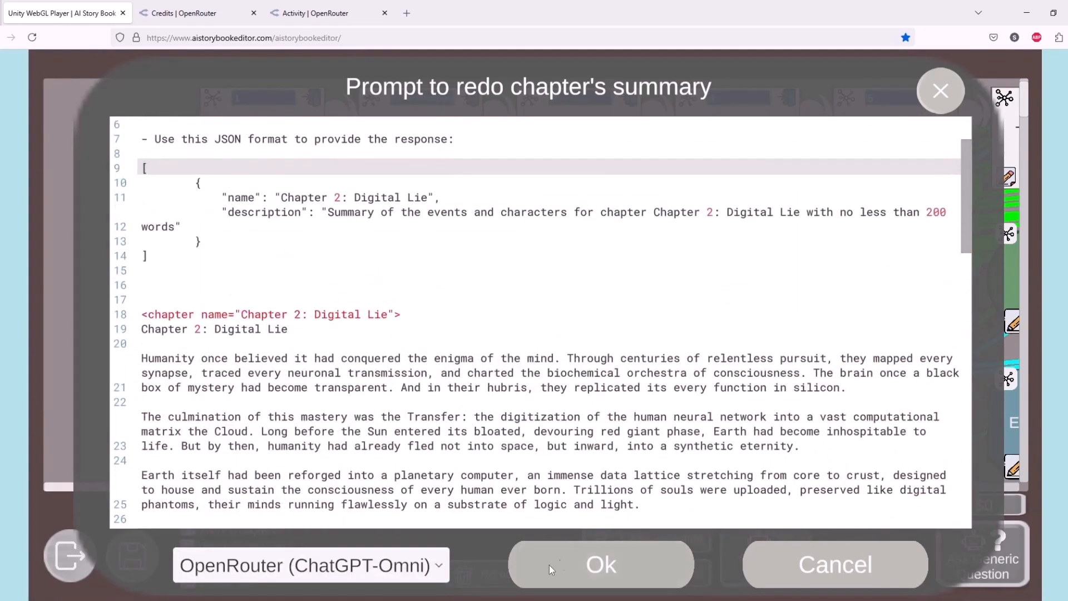
left_click(586, 576)
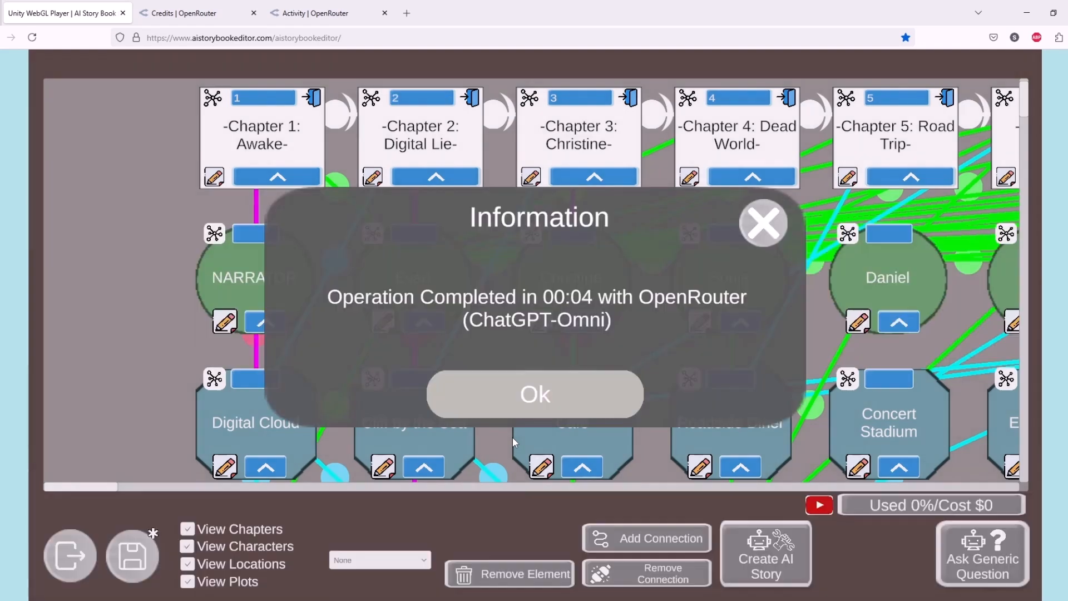
Step: Dismiss the AI completion notice and save the story with Chapter 2's regenerated summary
left_click(506, 391)
left_click(133, 556)
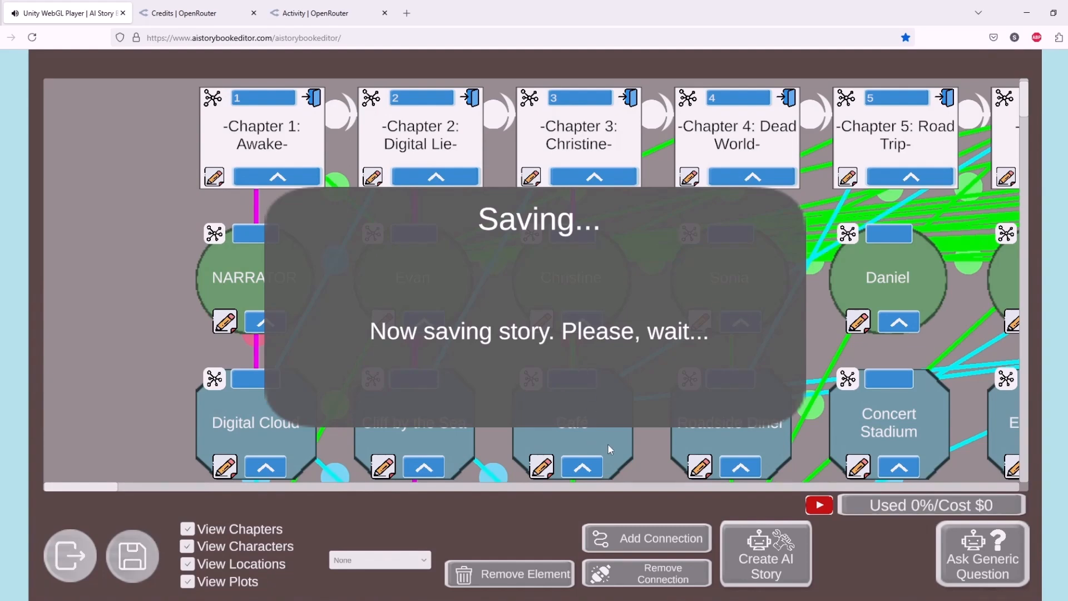
left_click(530, 398)
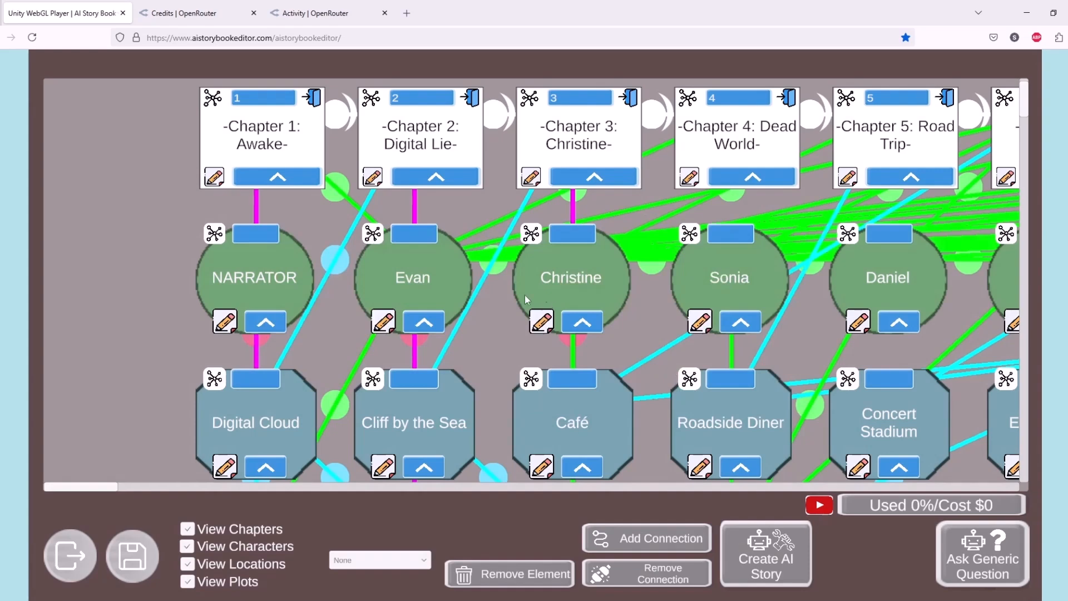
Step: Open Chapter 3: Christine and prepare a narration quality improvement request that excludes the actor's and location's summaries
left_click(630, 99)
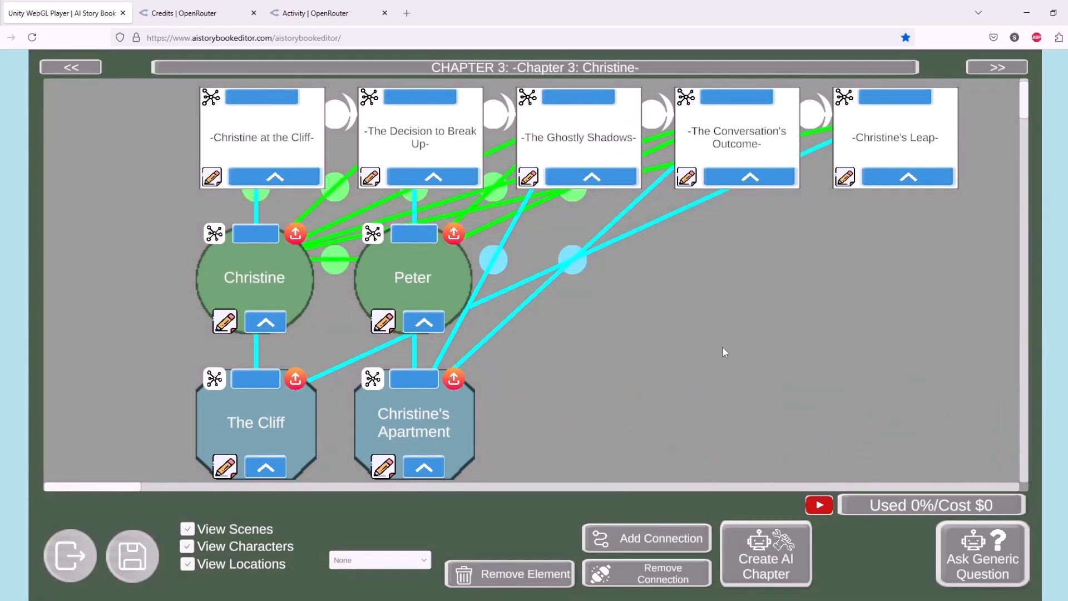
left_click(766, 557)
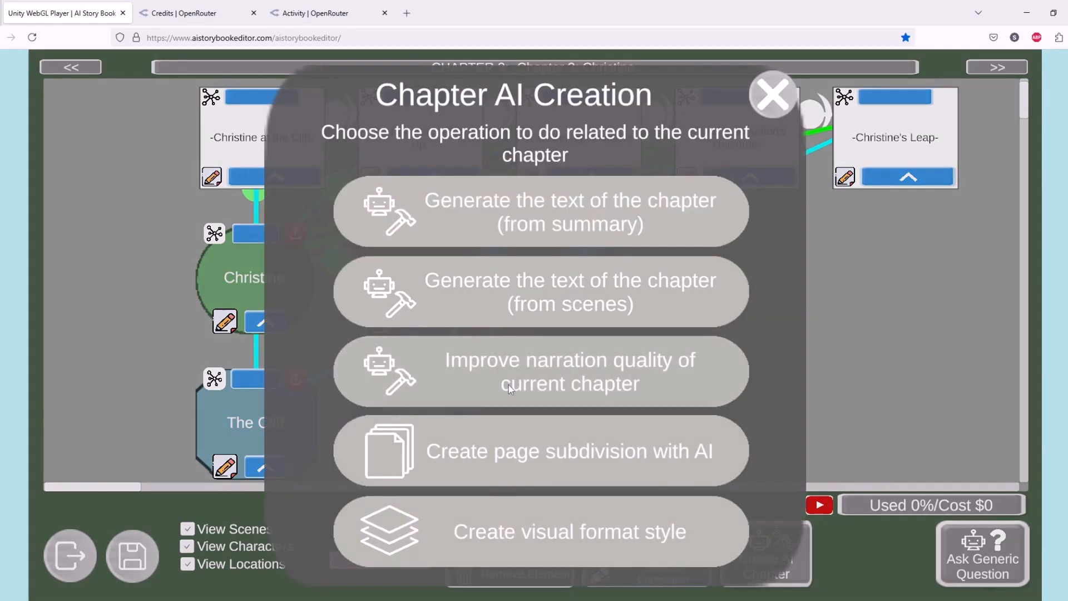
left_click(526, 378)
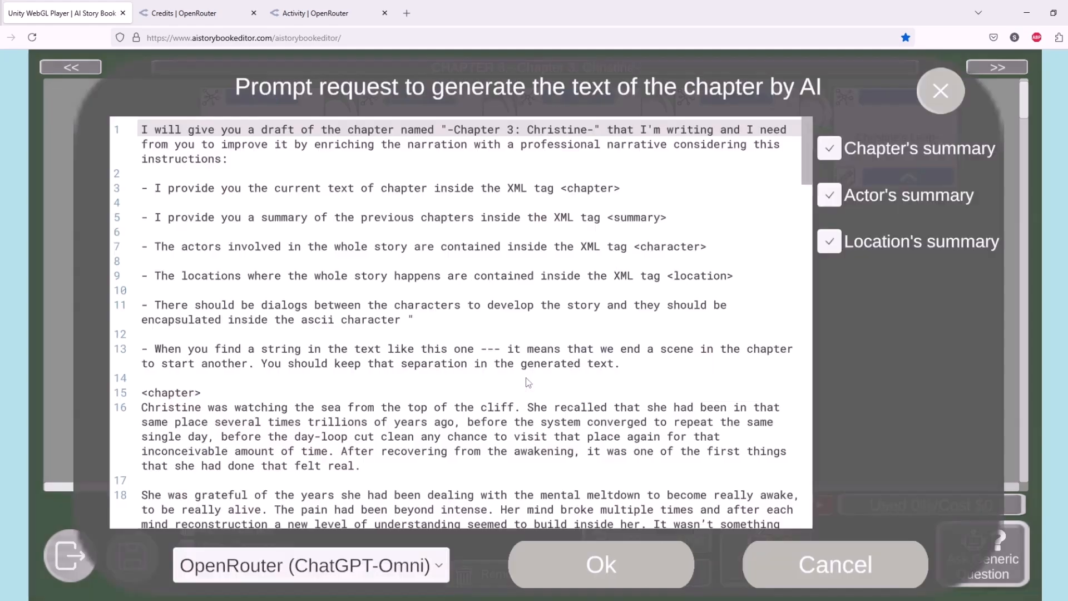
left_click(829, 196)
left_click(830, 241)
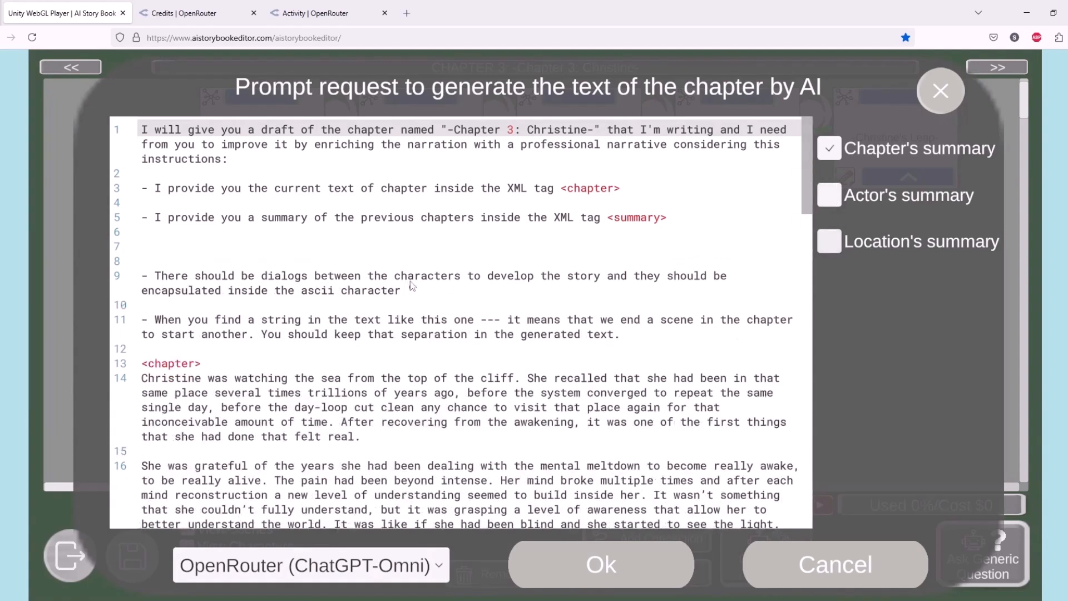
Step: Examine the "---" scene separator in the Chapter 3 draft and the prompt instruction that refers to it
left_click_drag(808, 210, 808, 243)
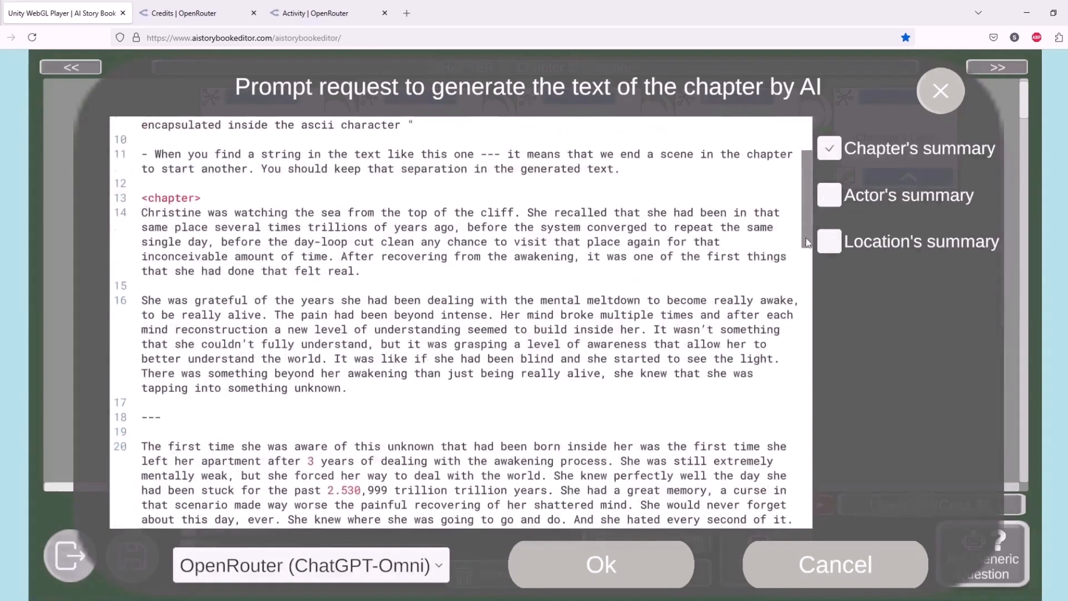
left_click_drag(167, 423, 140, 423)
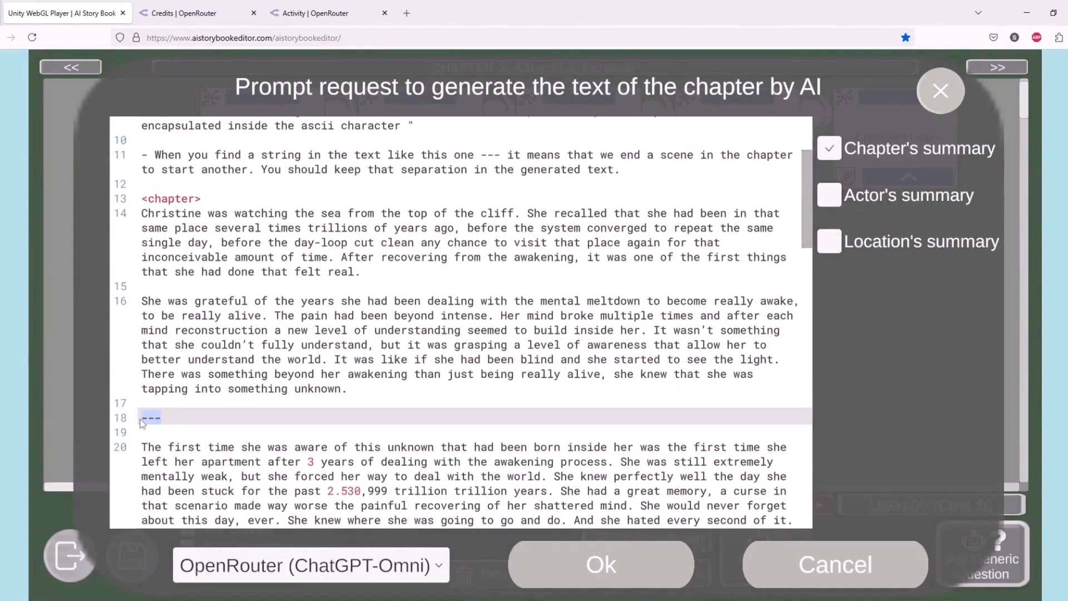
left_click(488, 345)
left_click_drag(803, 234, 827, 198)
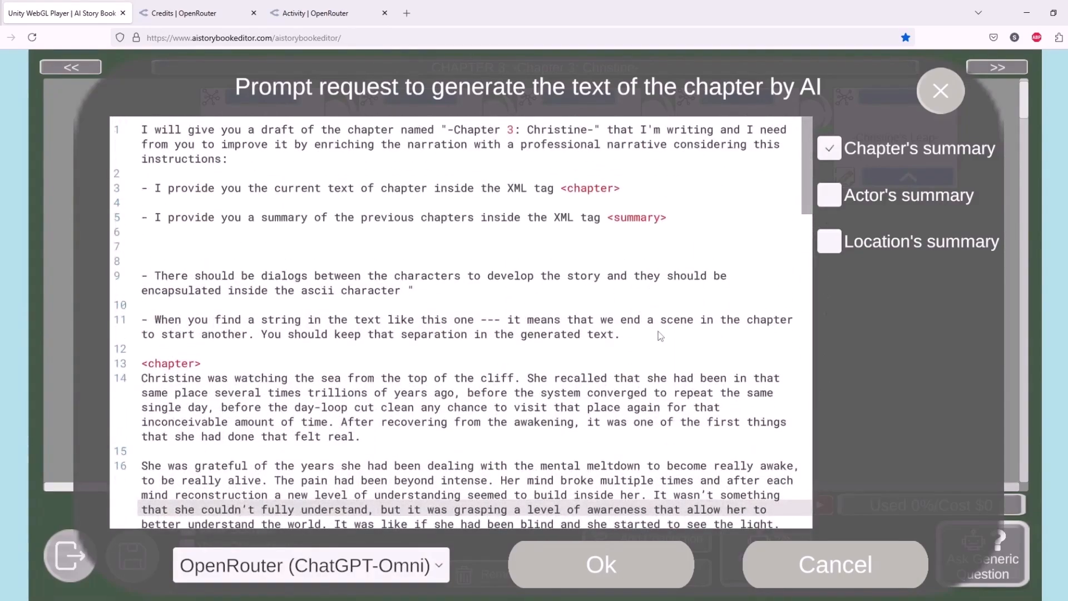
Step: Delete the instruction "There should be dialogs between the characters" and the surrounding blank lines from the Chapter 3 prompt
left_click_drag(660, 334, 336, 306)
left_click(425, 289)
left_click(471, 262)
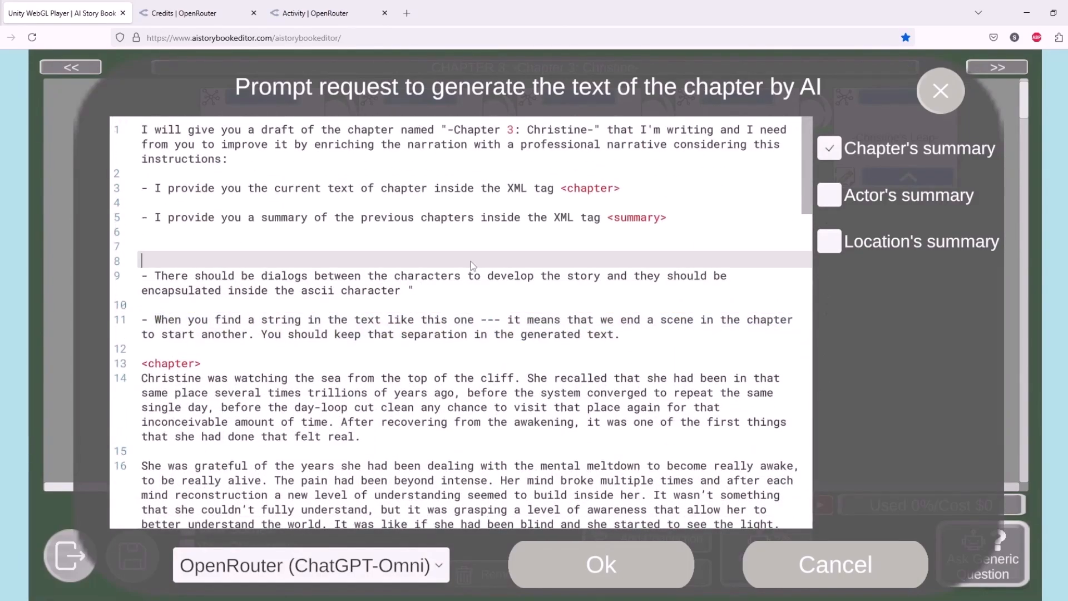
key("Up")
key("shift+Down")
key("shift+Down")
key("shift+Down")
key("shift+Down")
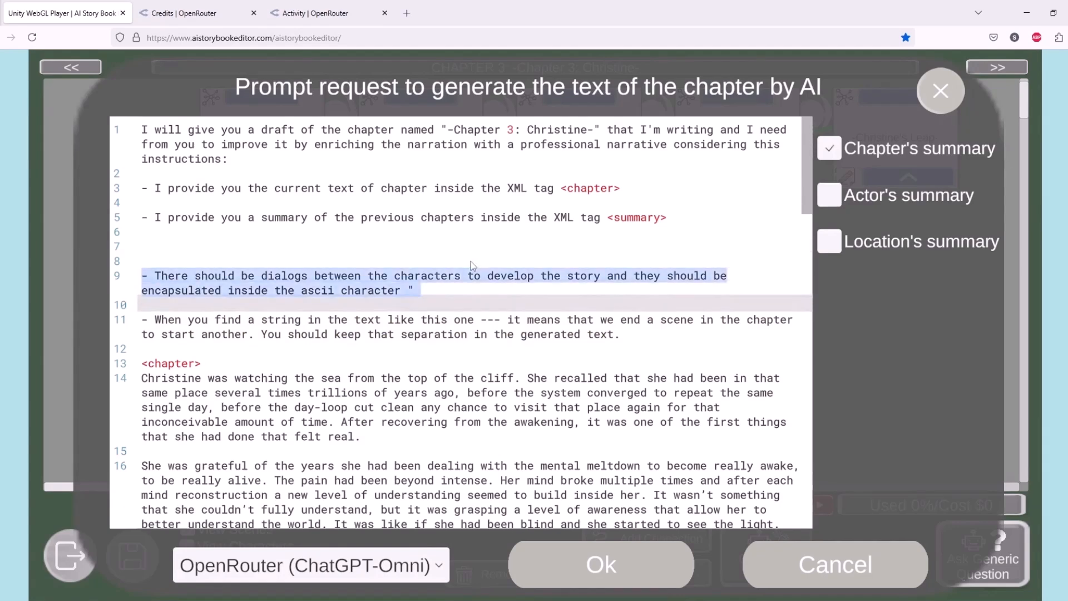
key("BackSpace")
key("BackSpace")
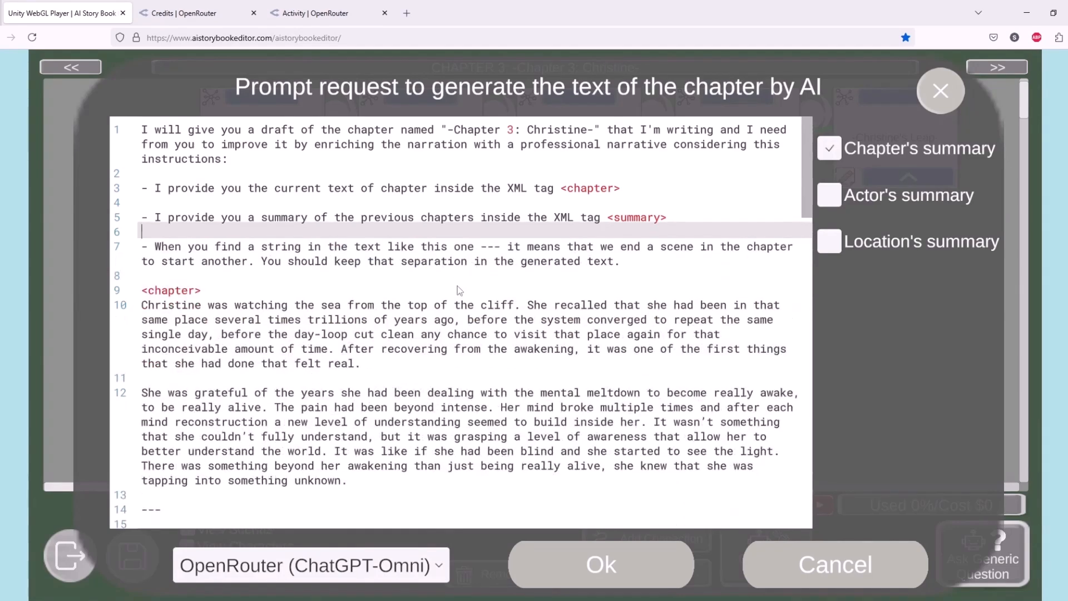
Step: Review the Chapter 3 prompt including its previous chapter summaries, and check the refreshed OpenRouter credit balance
left_click_drag(811, 189, 834, 416)
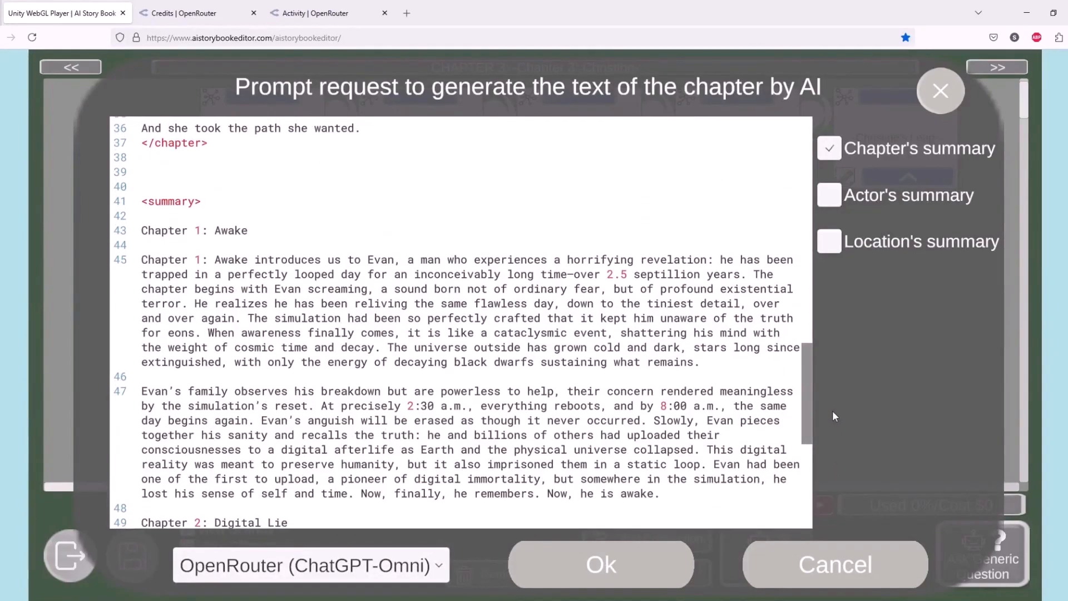
left_click_drag(834, 416, 862, 166)
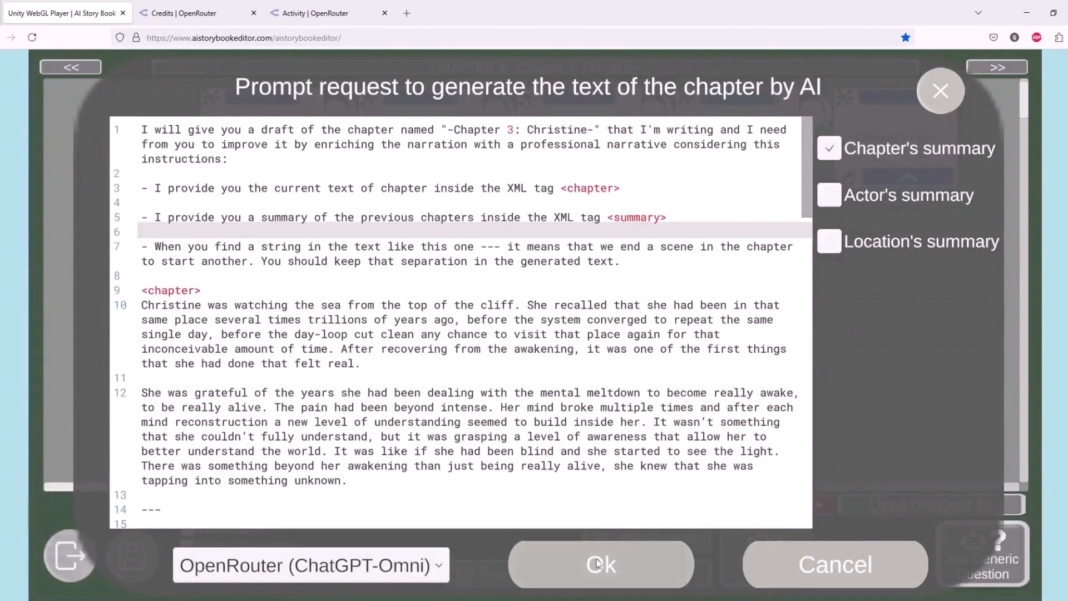
left_click(196, 13)
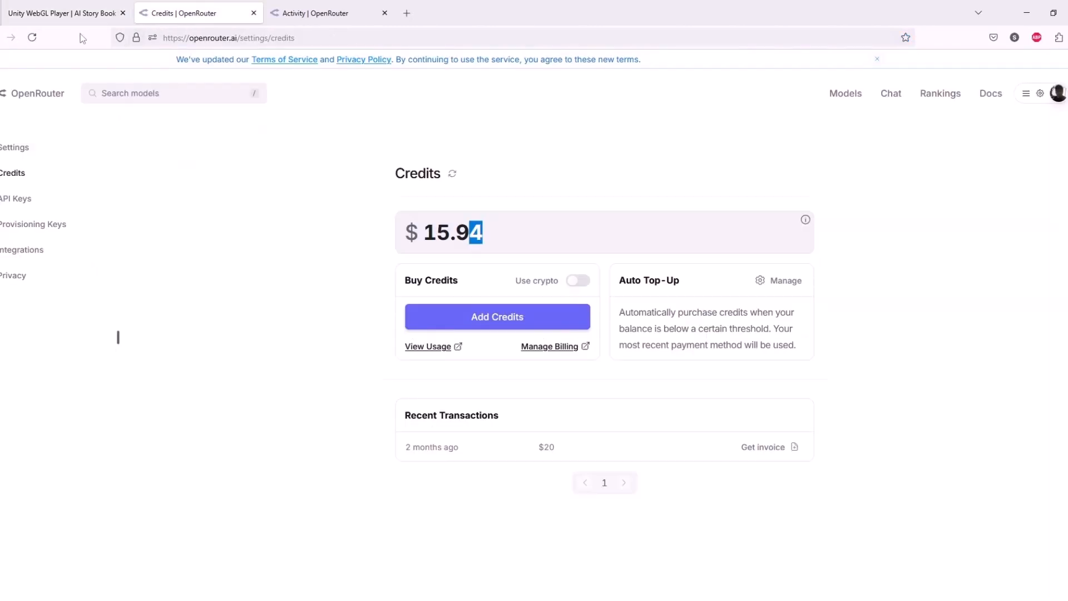
left_click(32, 37)
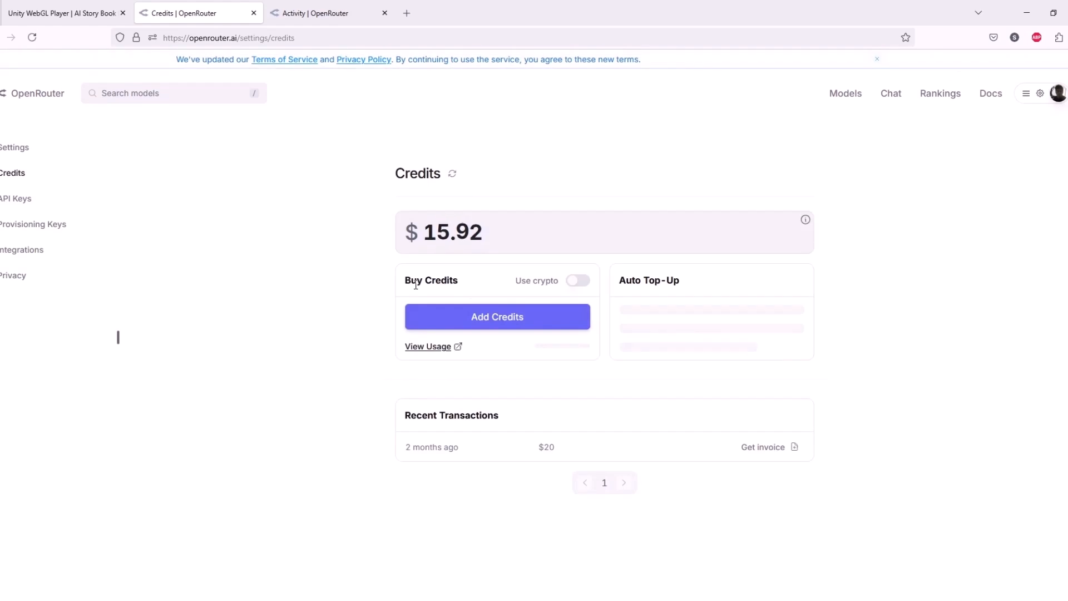
left_click_drag(464, 229, 429, 230)
left_click(537, 239)
left_click(55, 12)
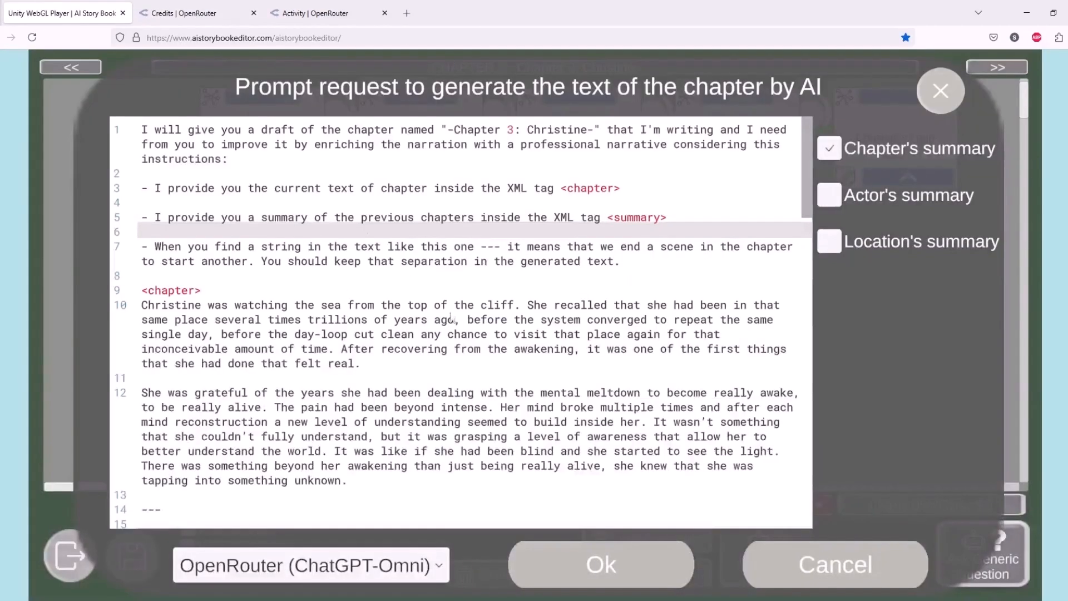
Step: Generate the improved Chapter 3 text with OpenRouter (ChatGPT-Omni) and dismiss the completion notice
left_click(572, 567)
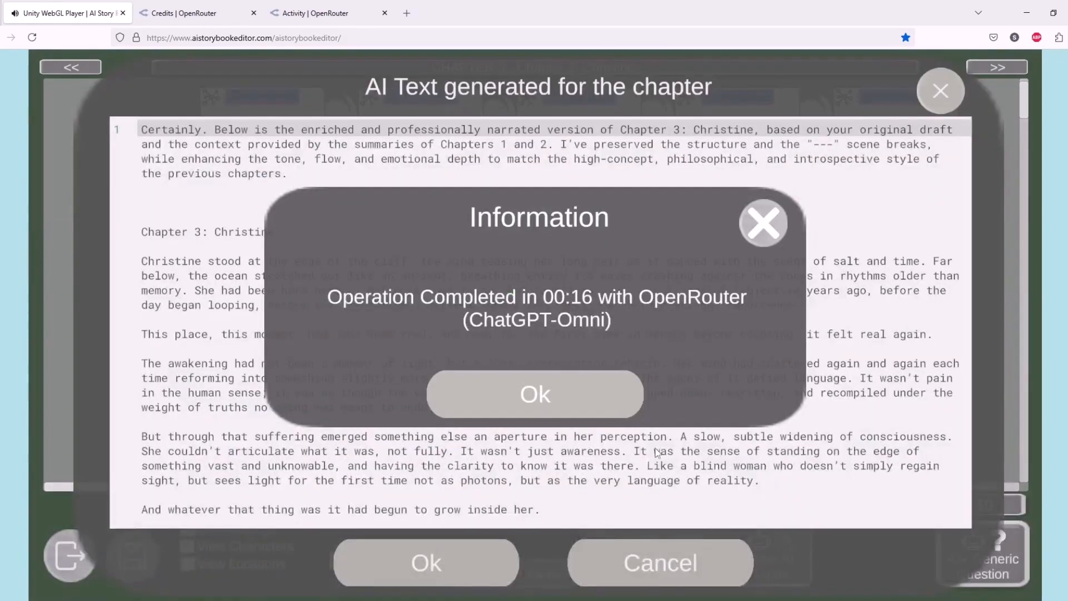
left_click(563, 396)
Step: Delete the AI's introductory paragraph and the blank lines above the "Chapter 3: Christine" heading in the generated text
left_click(437, 233)
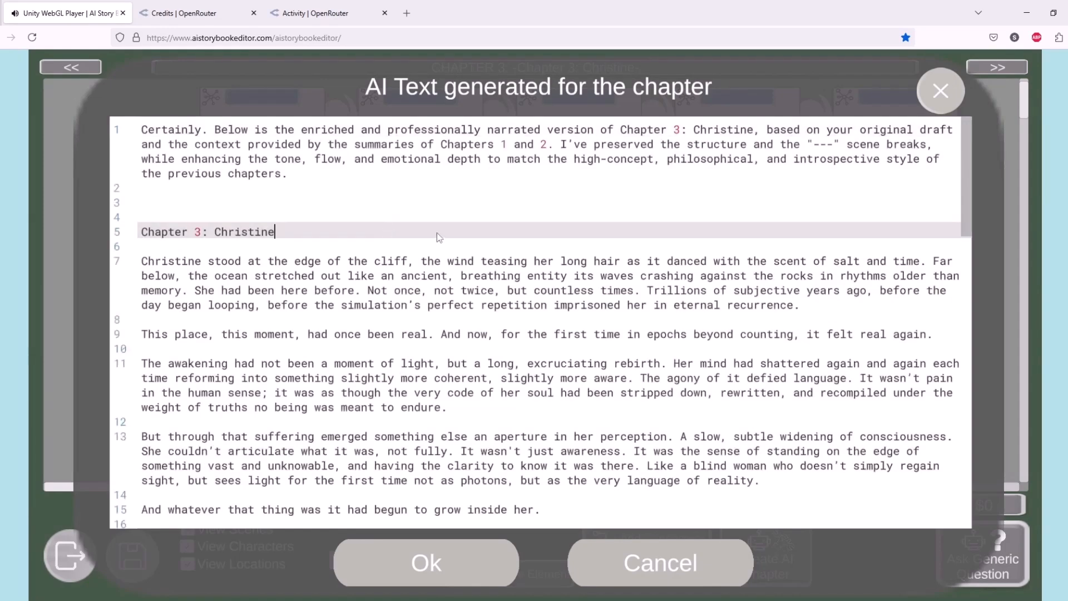
key("Up")
key("Up")
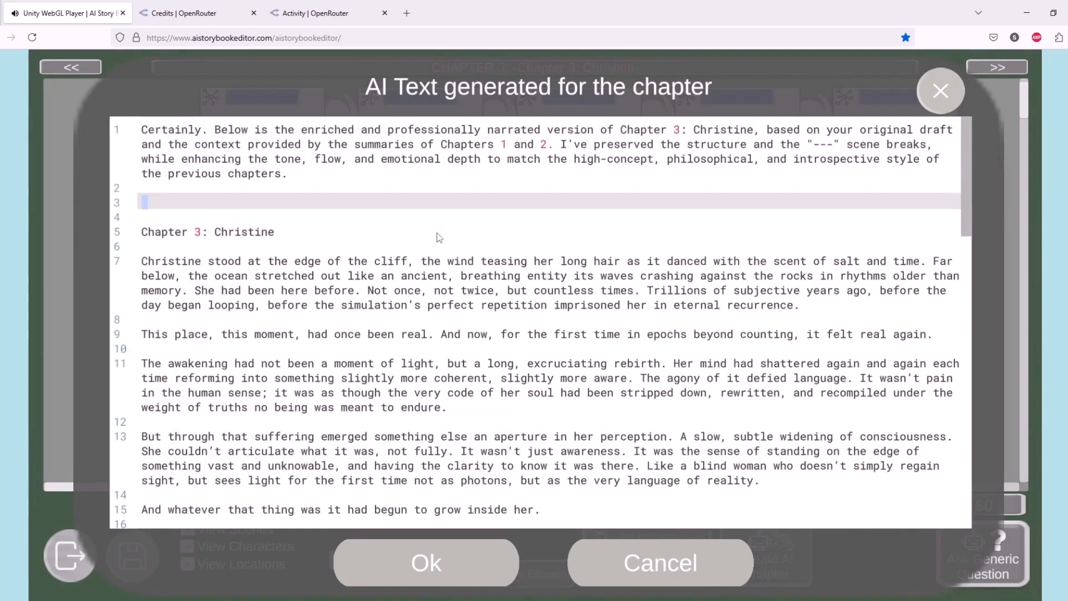
key("shift+Up")
key("shift+Up")
key("shift+Up")
key("shift+Up")
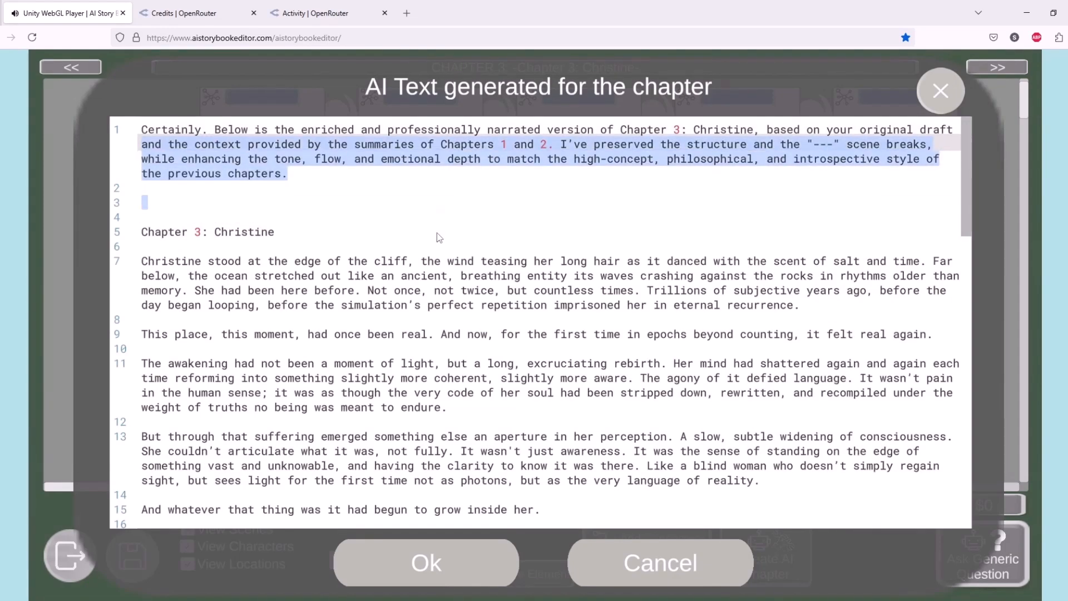
key("shift+Up")
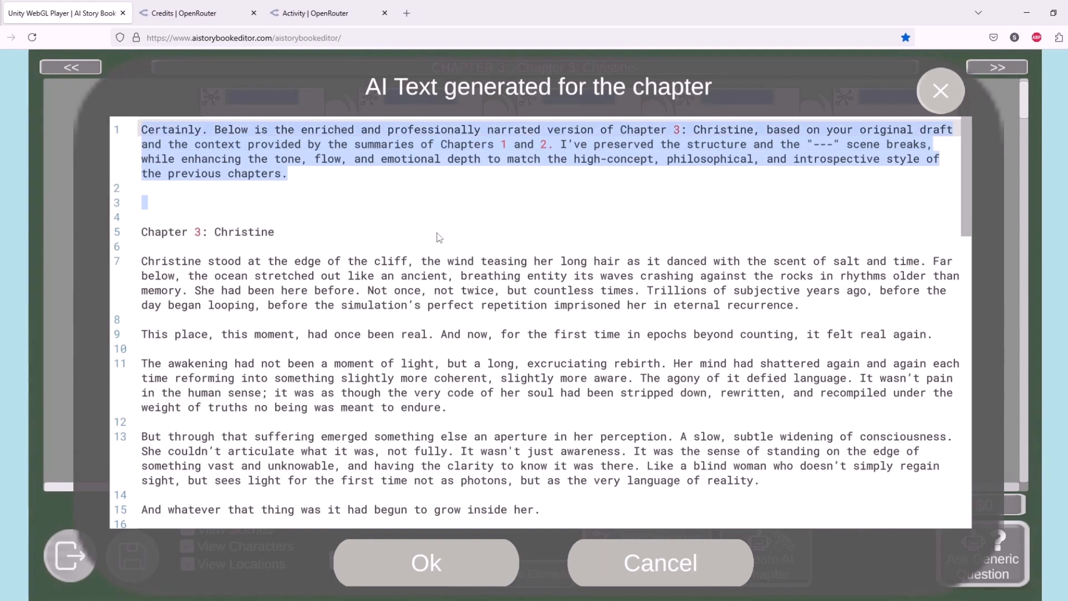
key("BackSpace")
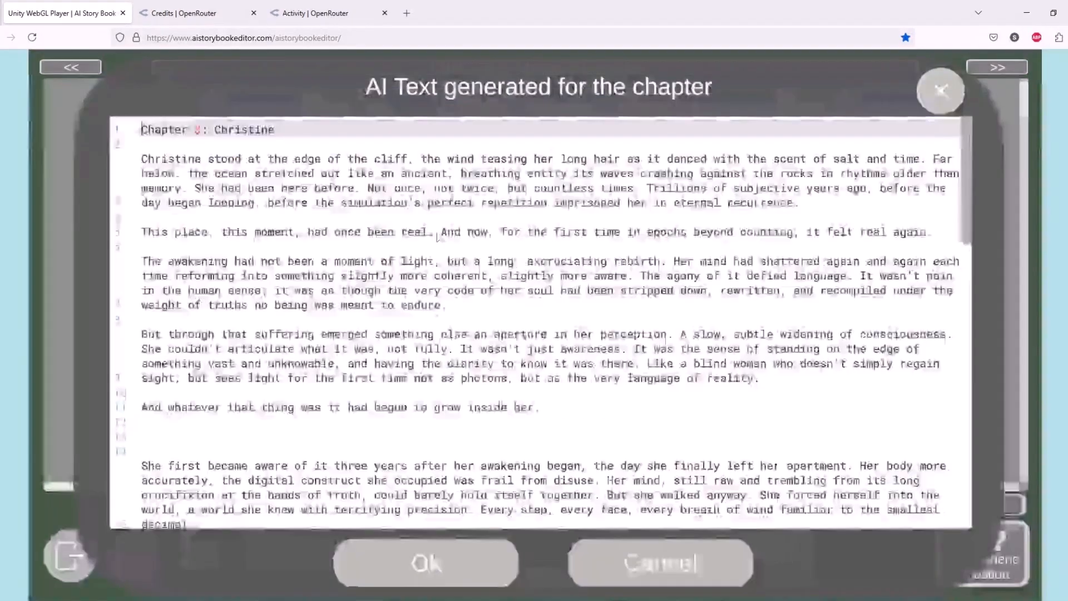
Step: Examine the generated Chapter 3 narration and its first scene break, from the chapter heading down to the line "Peter."
key("Down")
key("Down")
key("Down")
key("Down")
key("Down")
key("Down")
key("Down")
key("Down")
key("Down")
key("Down")
key("Down")
key("Down")
key("Down")
key("Down")
key("Down")
key("Down")
key("Down")
key("Down")
key("Down")
key("Down")
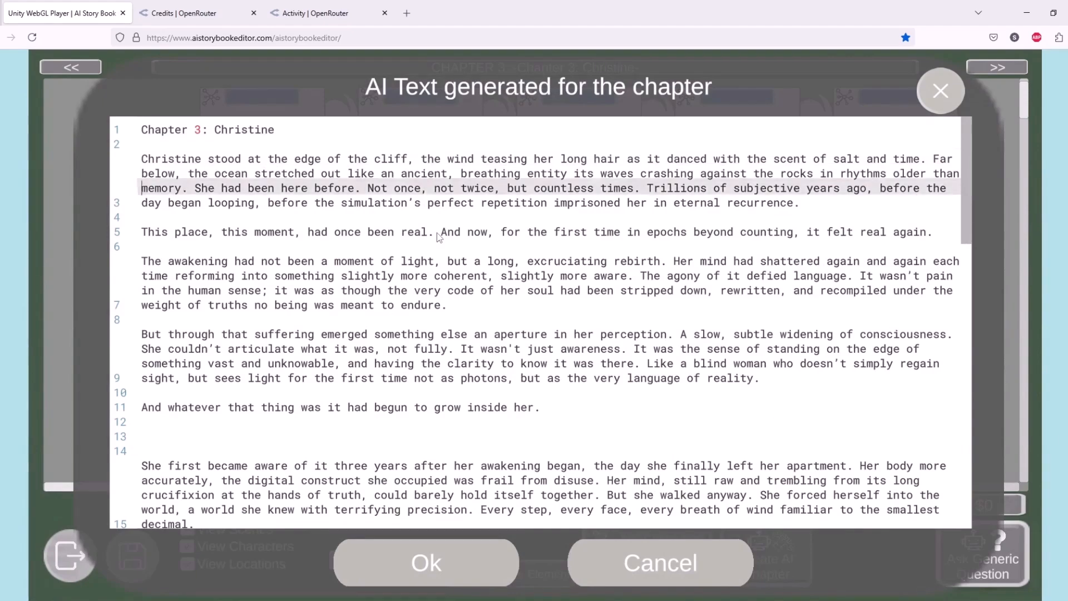
key("Down")
key("Down")
key("Down")
key("Down")
key("Down")
key("Down")
key("Down")
key("Down")
key("Down")
key("Down")
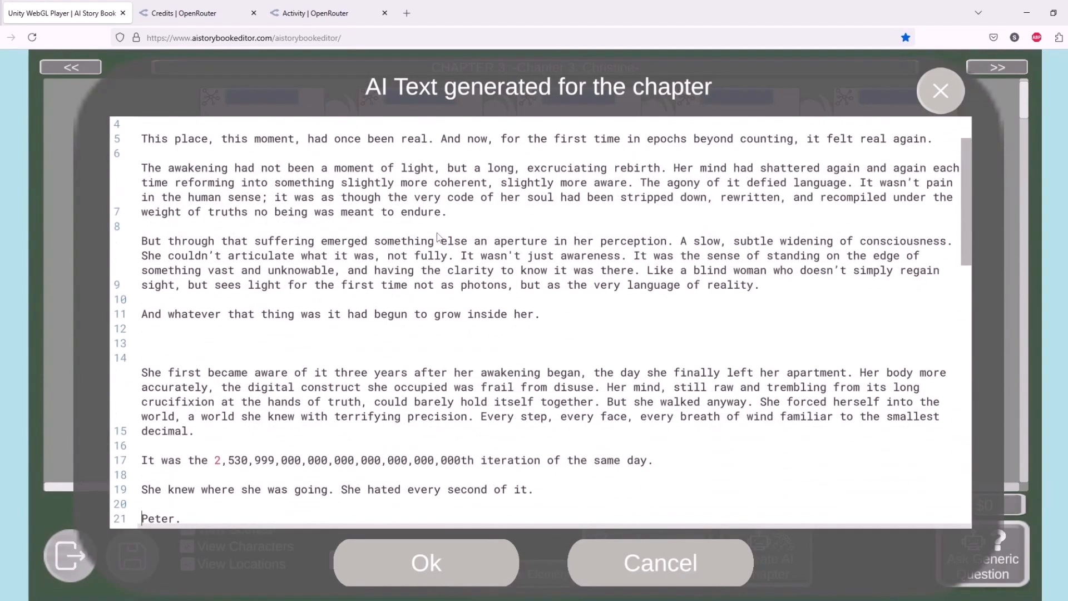
Step: Insert a "---" scene separator on the blank line before the paragraph beginning "She first became aware of it three years"
key("Up")
key("Up")
key("Up")
key("Up")
key("Up")
key("Up")
key("Up")
key("Up")
key("Up")
key("Up")
key("Up")
key("Up")
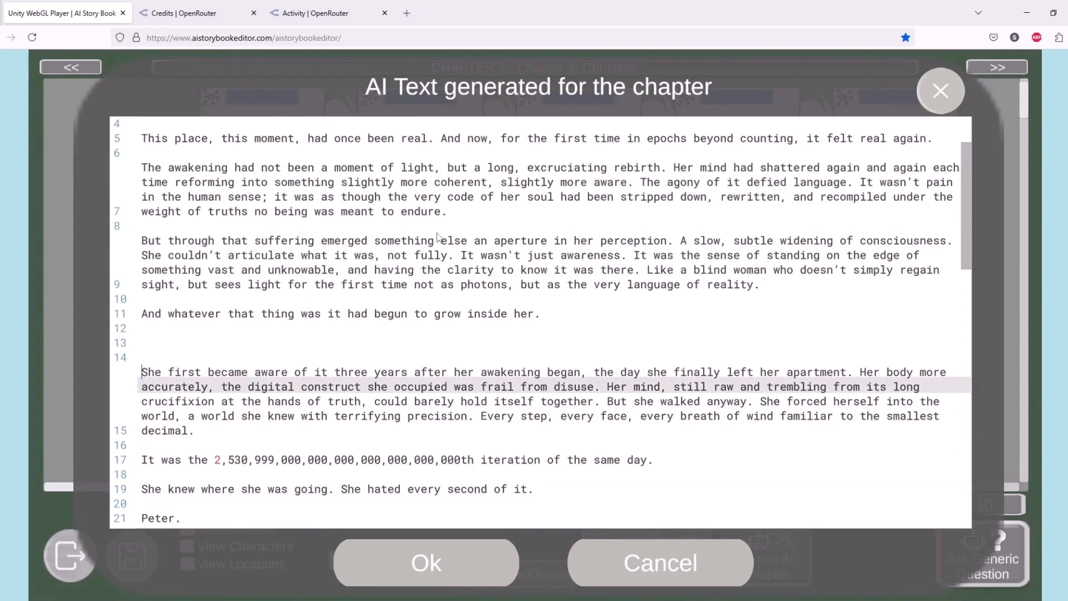
key("Up")
key("Up")
key("Down")
key("Down")
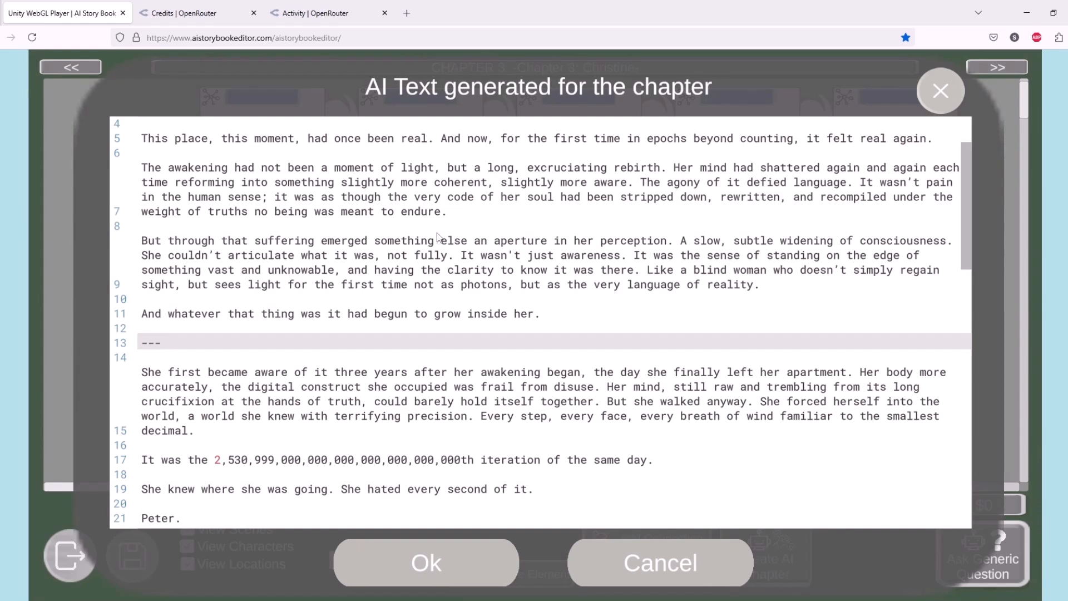
Step: Check the narration just before and after the first scene separator in the generated Chapter 3 text
key("Up")
key("Up")
key("Down")
key("Down")
key("Down")
key("Up")
key("Up")
key("Up")
key("Up")
key("Up")
key("Up")
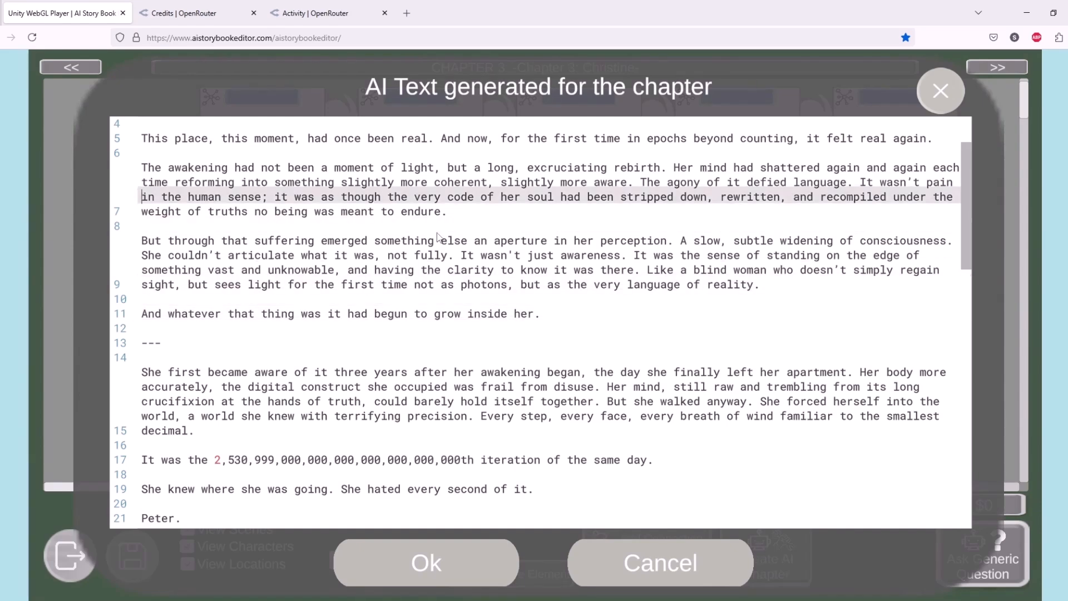
Step: Review the opening section of the generated Chapter 3 text, from its title through the first scene break
key("Up")
key("Up")
key("Up")
key("Up")
key("Up")
key("Up")
key("Up")
key("Up")
key("Up")
key("Up")
key("Up")
key("Up")
key("Up")
key("Down")
key("Down")
key("Down")
key("Down")
key("Down")
key("Down")
key("Down")
key("Down")
key("Down")
key("Down")
key("Down")
key("Down")
key("Down")
key("Down")
key("Down")
key("Down")
key("Down")
key("Down")
key("Down")
key("Down")
key("Down")
key("Down")
key("Down")
key("Down")
key("Down")
key("Up")
key("Up")
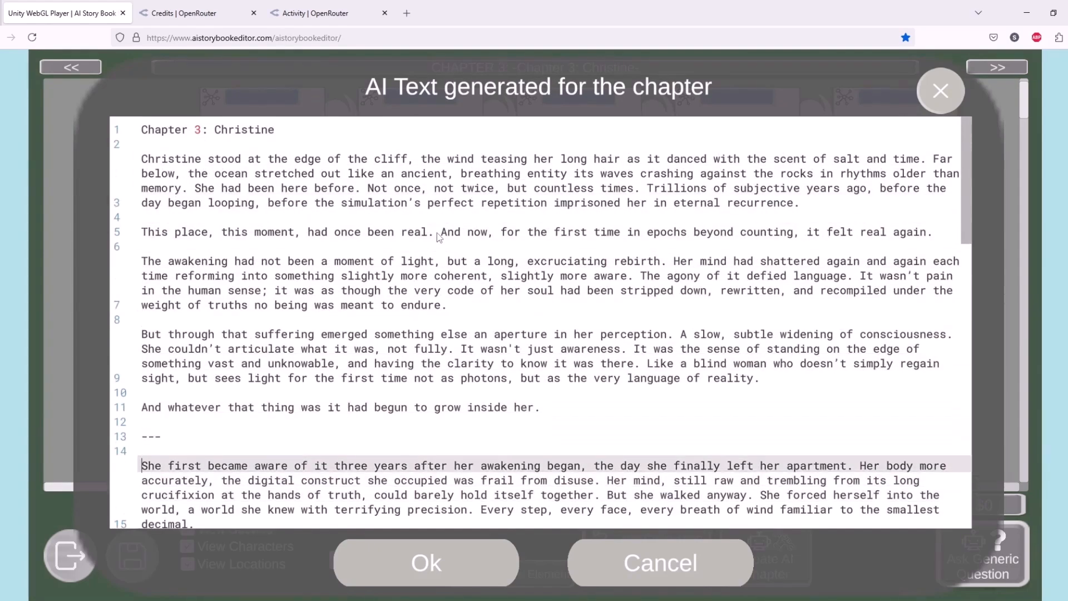
key("Up")
key("Up")
key("Up")
key("Up")
key("Down")
key("Down")
key("Down")
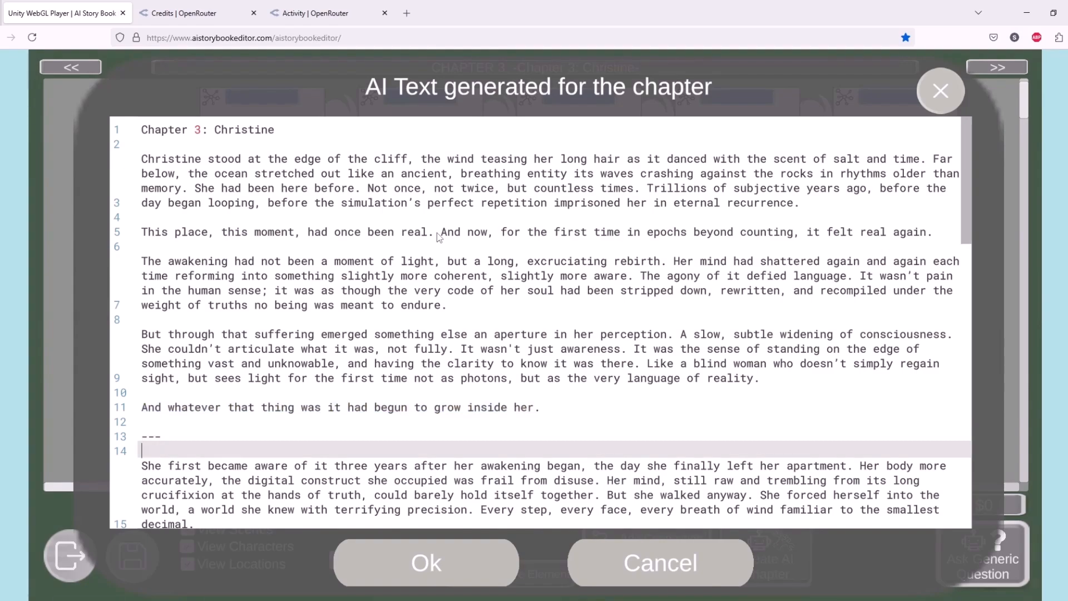
Step: Read through the middle scene, from "She first became aware of it" to the paragraph starting "Six months had passed"
key("shift+Down")
key("shift+Down")
key("shift+Down")
key("shift+Down")
key("Down")
key("Down")
key("Down")
key("Down")
key("Down")
key("Down")
key("Down")
key("Down")
key("Down")
key("Down")
key("Down")
key("Down")
key("Down")
key("Down")
key("Down")
key("Down")
key("Down")
key("Down")
key("Down")
key("Down")
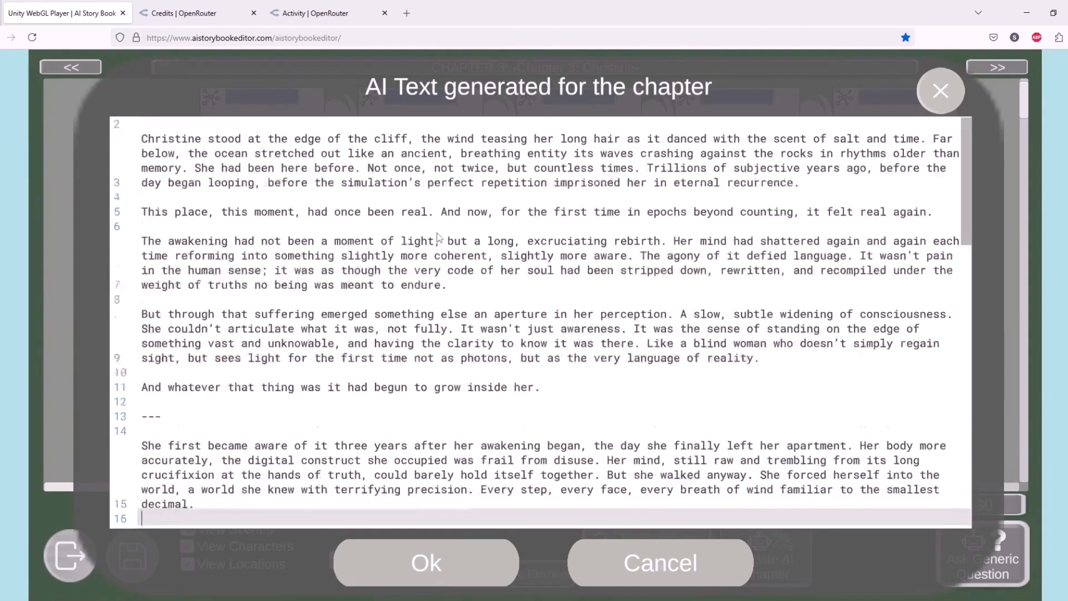
key("Down")
key("Down")
key("Down")
key("Down")
key("Down")
key("Down")
key("Down")
key("Down")
key("Down")
key("Down")
key("Down")
key("Down")
key("Down")
key("Down")
key("Down")
key("Down")
key("Down")
key("Down")
key("Down")
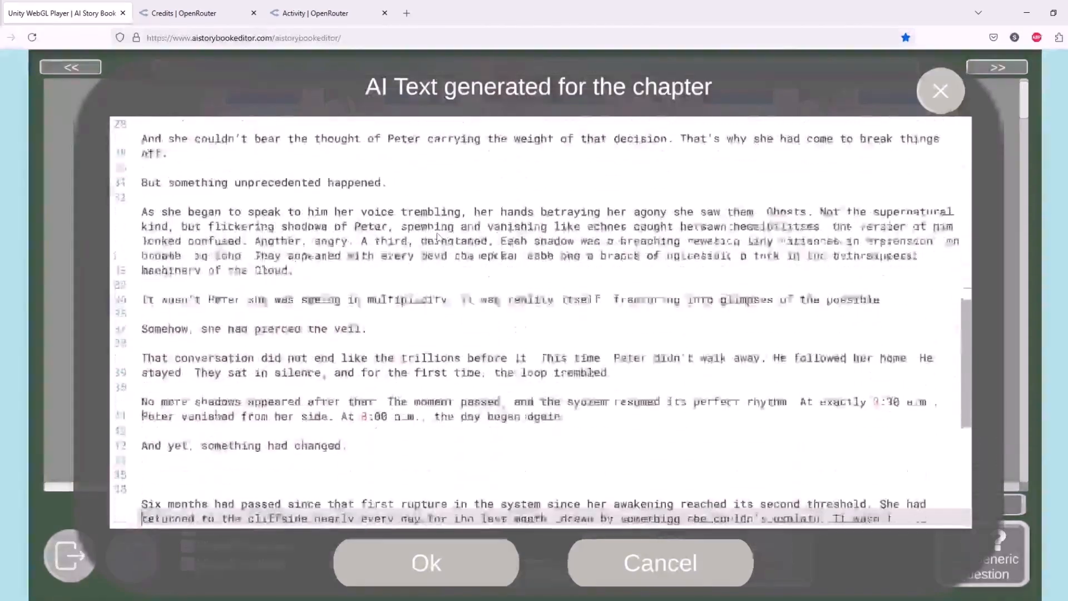
Step: Insert a "---" scene break on the blank line between "And yet, something had changed." and the "Six months had passed" paragraph
key("Up")
key("Up")
key("Up")
key("Up")
key("Up")
key("Up")
key("Up")
key("Up")
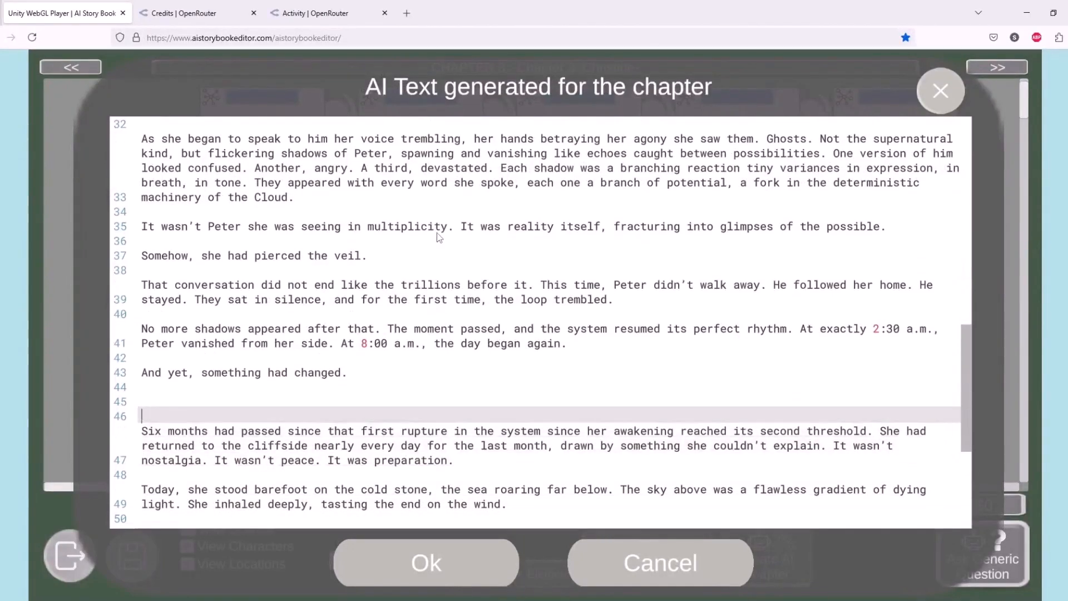
key("Down")
key("Down")
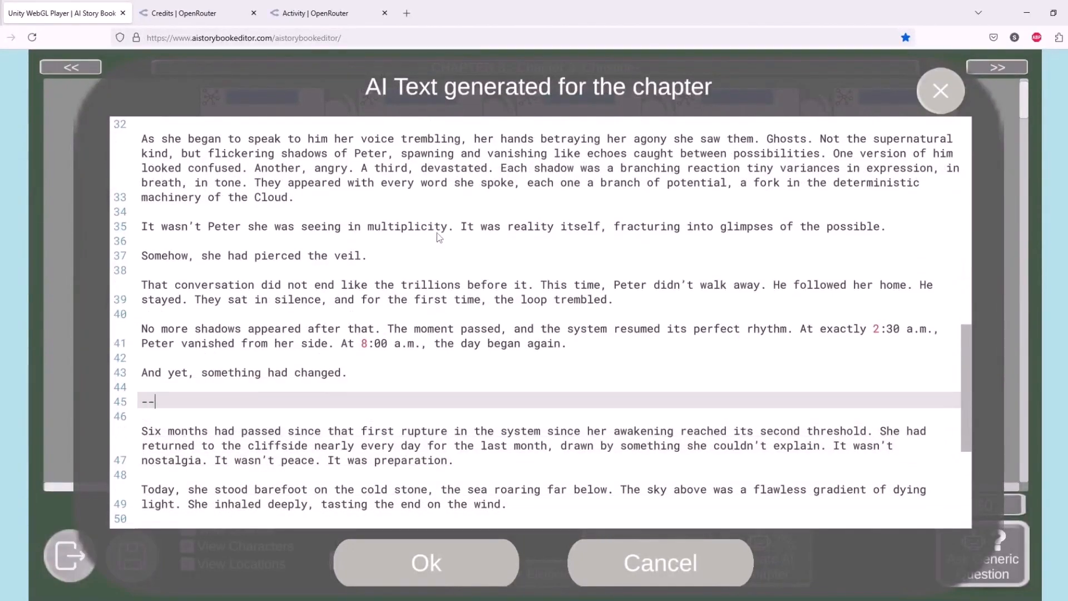
key("Up")
key("Up")
key("Up")
key("Up")
Step: Review the final scene, from the "Six months had passed" paragraph down to the chapter's closing lines
key("Down")
key("Down")
key("Down")
key("Down")
key("Down")
key("Down")
key("shift+Down")
key("shift+Down")
key("shift+Down")
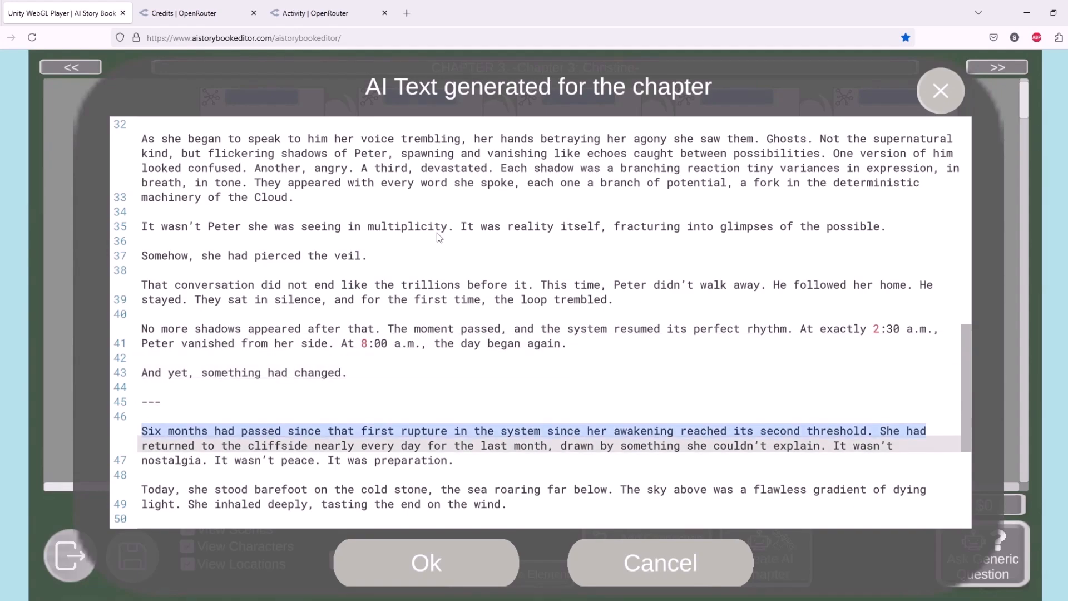
key("shift+Down")
key("shift+Down")
key("shift+Down")
key("shift+Down")
key("shift+Down")
key("shift+Down")
key("shift+Down")
key("shift+Down")
key("shift+Down")
key("shift+Down")
key("shift+Down")
key("shift+Down")
key("shift+Down")
key("shift+Down")
key("shift+Down")
key("shift+Down")
key("shift+Down")
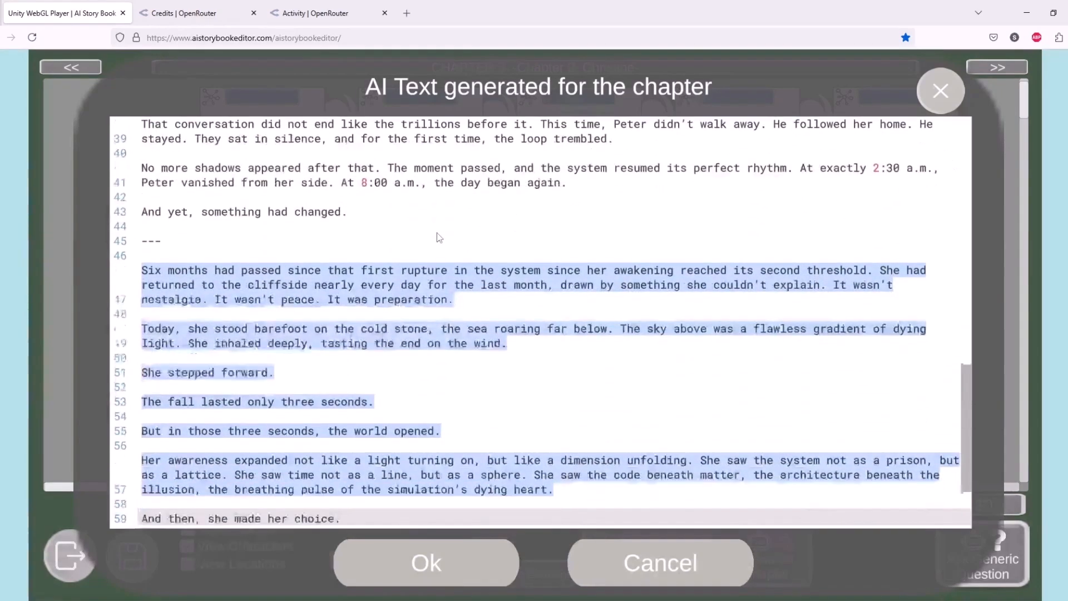
key("Down")
key("Down")
key("Down")
key("Down")
key("Down")
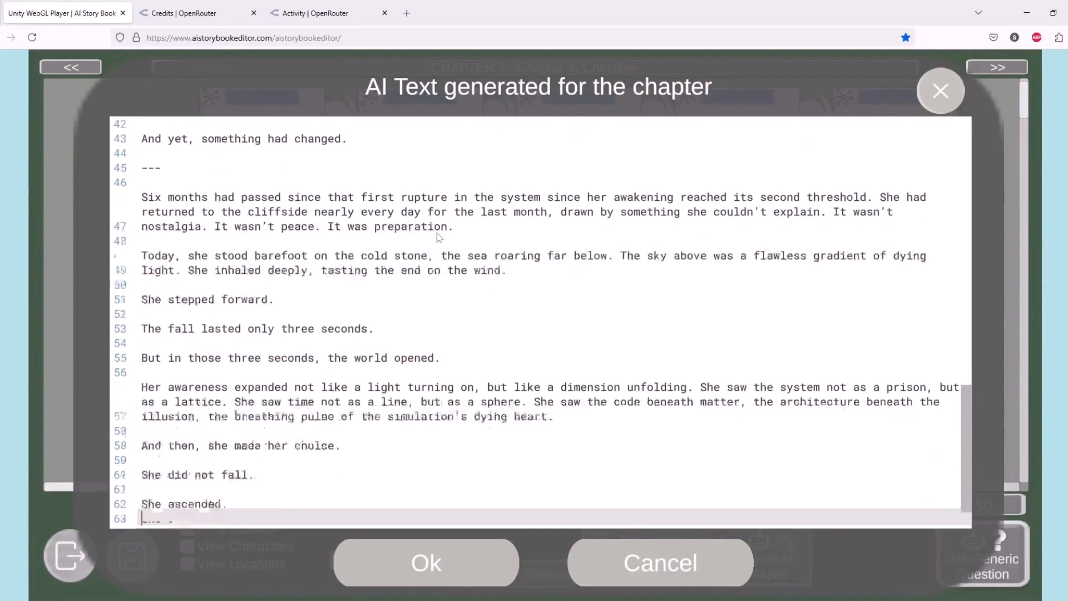
Step: Delete the closing "End of Chapter 3" line from the chapter text
key("End")
key("shift+Up")
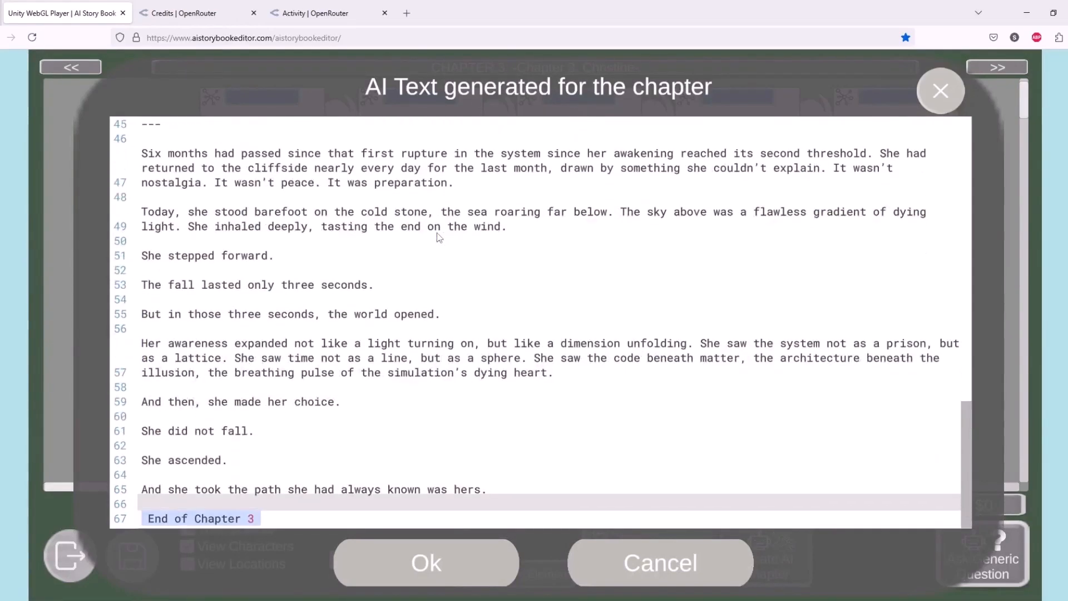
key("BackSpace")
key("Left")
Step: Check the closing paragraphs once more, going back up from the chapter's end
key("Up")
key("Up")
key("Up")
key("Up")
key("Up")
key("Up")
key("Up")
key("Up")
key("Up")
key("Up")
key("Up")
key("Up")
key("Up")
key("Up")
key("Up")
key("Up")
key("Up")
key("Up")
key("Up")
key("Up")
key("Up")
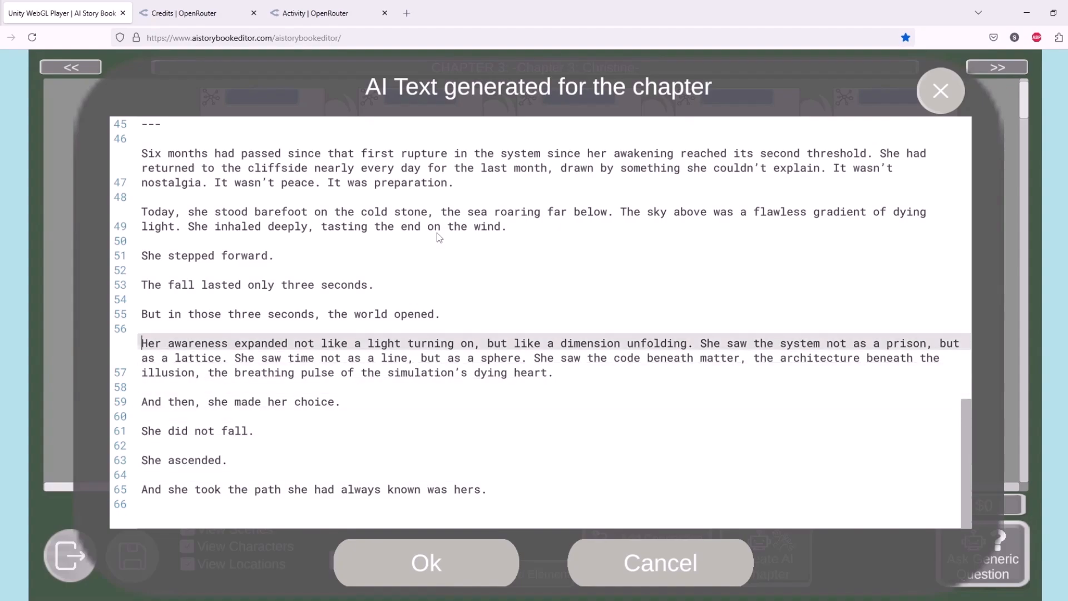
Step: Go back over the chapter text from the "Her awareness expanded" paragraph to the chapter heading
key("Up")
key("Up")
key("Up")
key("Up")
key("Up")
key("Up")
key("Up")
key("Up")
key("Up")
key("Up")
key("Up")
key("Up")
key("Up")
key("Up")
key("Up")
key("Up")
key("Up")
key("Up")
key("Up")
key("Up")
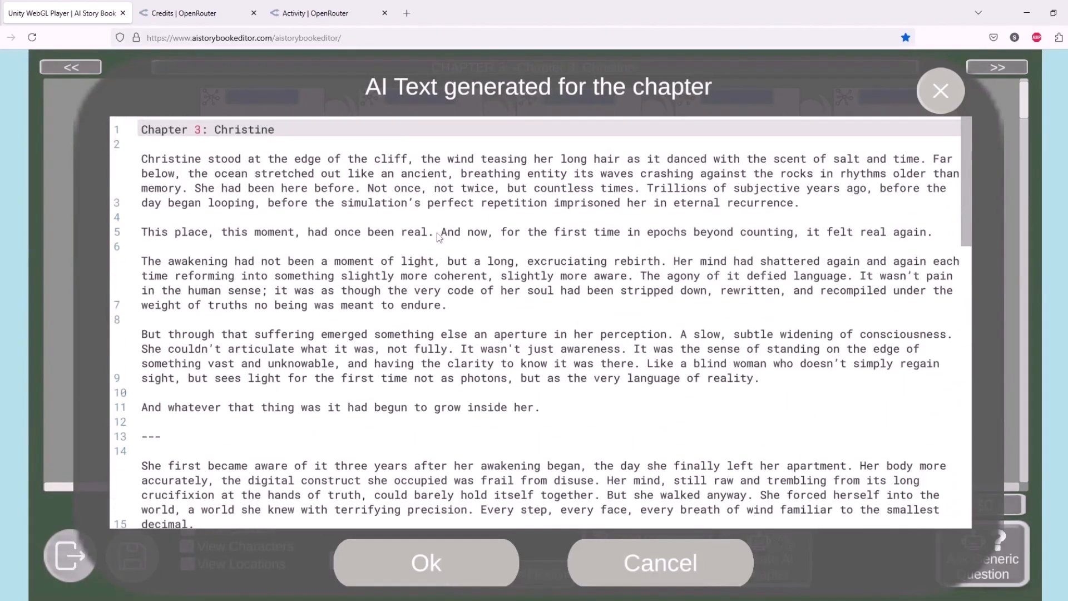
Step: Remove the word "subjective" from "Trillions of subjective years ago" in the opening paragraph
key("Down")
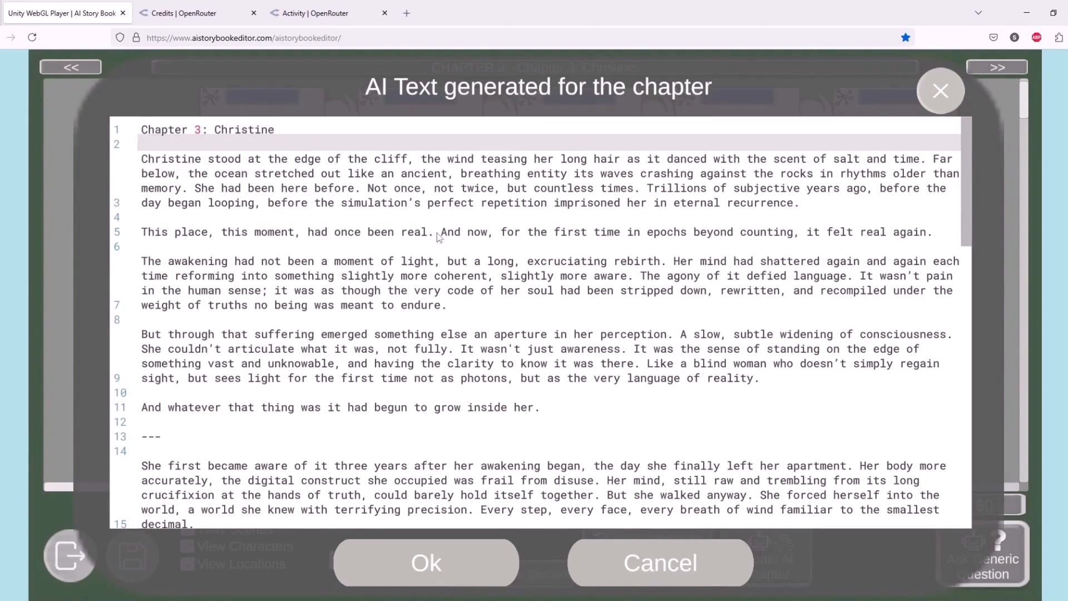
key("Down")
key("Down")
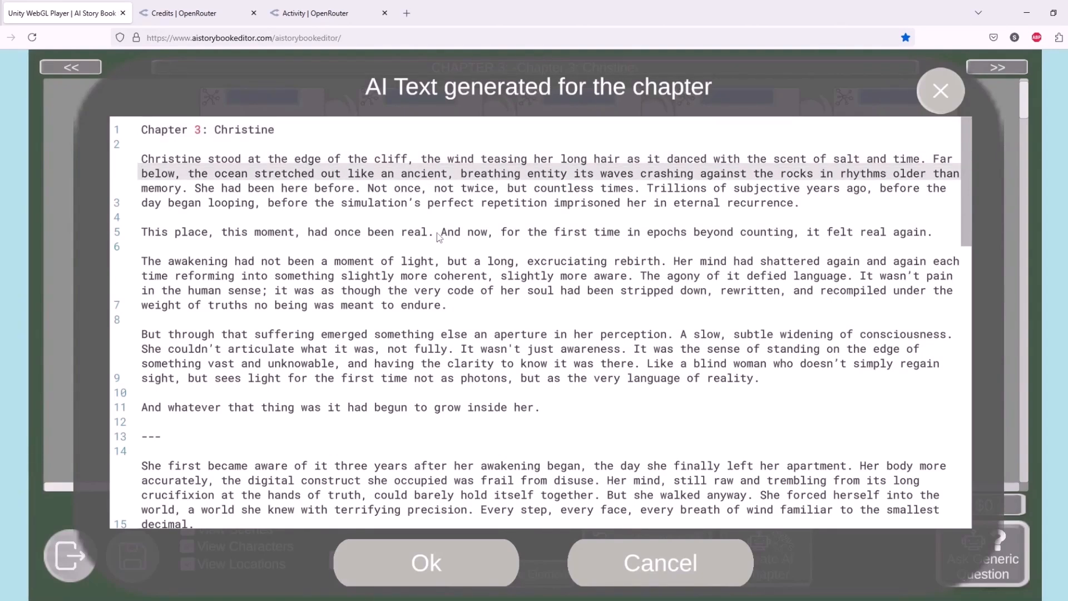
key("Up")
key("Down")
key("Down")
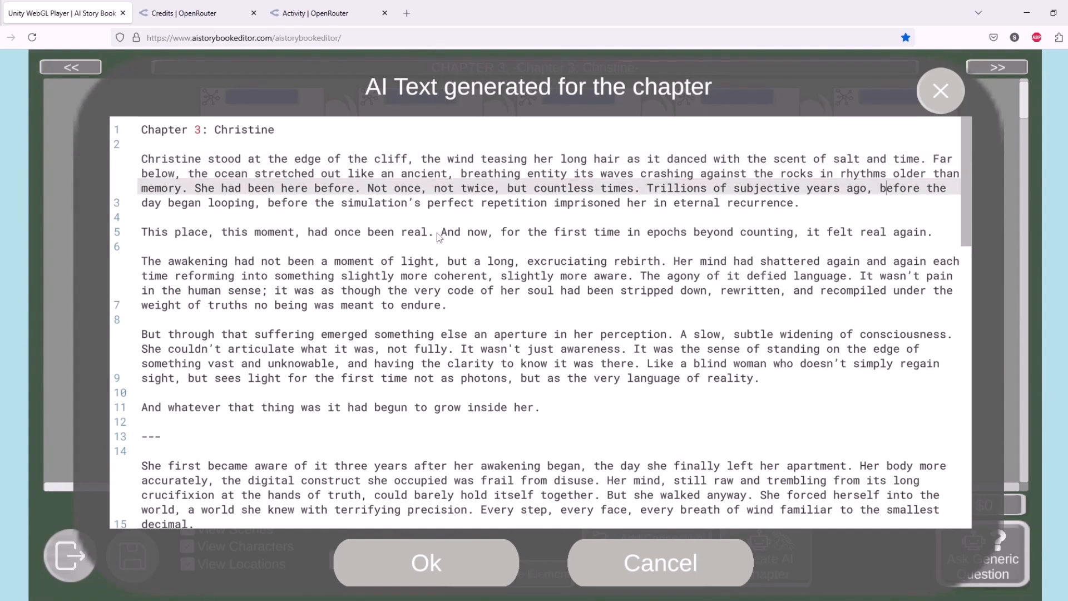
key("BackSpace")
key("BackSpace")
key("BackSpace")
key("BackSpace")
key("BackSpace")
key("BackSpace")
key("BackSpace")
key("BackSpace")
key("BackSpace")
key("BackSpace")
key("BackSpace")
Step: Replace "been" with "felt" in the sentence beginning "This place, this moment, had once" in the second paragraph
key("Down")
key("Down")
key("Down")
key("shift+Right")
key("shift+Right")
key("shift+Right")
key("shift+Right")
type("felt like it was")
Step: Rewrite the end of the second paragraph's last sentence, after "epochs beyond counting," as "it was real."
key("End")
key("BackSpace")
key("BackSpace")
key("BackSpace")
key("BackSpace")
key("BackSpace")
key("BackSpace")
key("BackSpace")
key("BackSpace")
key("BackSpace")
key("BackSpace")
key("BackSpace")
key("BackSpace")
key("BackSpace")
key("BackSpace")
key("BackSpace")
key("BackSpace")
type("was real.")
key("BackSpace")
key("BackSpace")
key("BackSpace")
key("BackSpace")
key("BackSpace")
key("BackSpace")
key("BackSpace")
key("BackSpace")
key("BackSpace")
key("BackSpace")
key("BackSpace")
key("BackSpace")
Step: Try out wordings for an extra closing sentence in the second paragraph, settling on "Christine knew it."
key("End")
type("She knew it")
key("BackSpace")
key("BackSpace")
key("BackSpace")
key("BackSpace")
key("BackSpace")
key("BackSpace")
key("BackSpace")
key("BackSpace")
key("BackSpace")
key("BackSpace")
key("BackSpace")
type("For Christine it was just like day and night.")
key("Up")
key("shift+End")
key("shift+Down")
type("Christine knew it.")
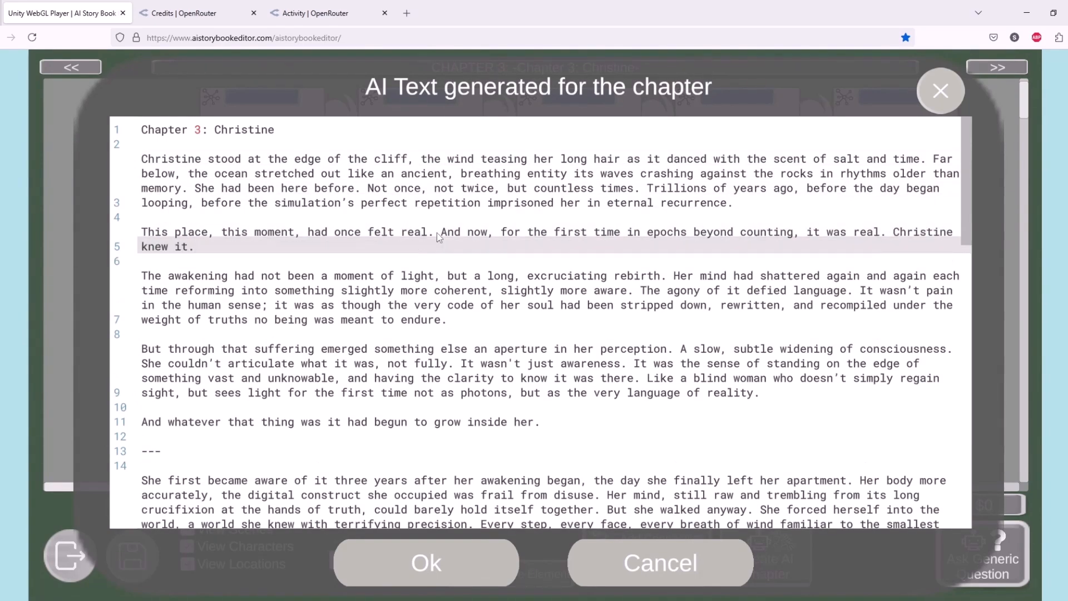
Step: Delete the added sentence "Christine knew it." from the end of the second paragraph
key("BackSpace")
key("BackSpace")
key("BackSpace")
key("BackSpace")
key("BackSpace")
key("BackSpace")
key("BackSpace")
key("BackSpace")
key("BackSpace")
key("BackSpace")
key("BackSpace")
key("BackSpace")
key("BackSpace")
key("BackSpace")
key("BackSpace")
key("BackSpace")
key("BackSpace")
key("BackSpace")
key("BackSpace")
Step: Insert the word "like" between "felt" and "real" in the second paragraph's first sentence
type("like")
key("Home")
key("shift+End")
Step: Read through the paragraphs on the awakening and the widening of consciousness before the first scene break
left_click(754, 261)
key("Down")
key("Down")
key("Down")
key("Down")
key("Down")
key("Down")
key("Down")
key("Down")
key("Down")
key("Down")
key("Down")
key("Down")
key("Down")
key("Down")
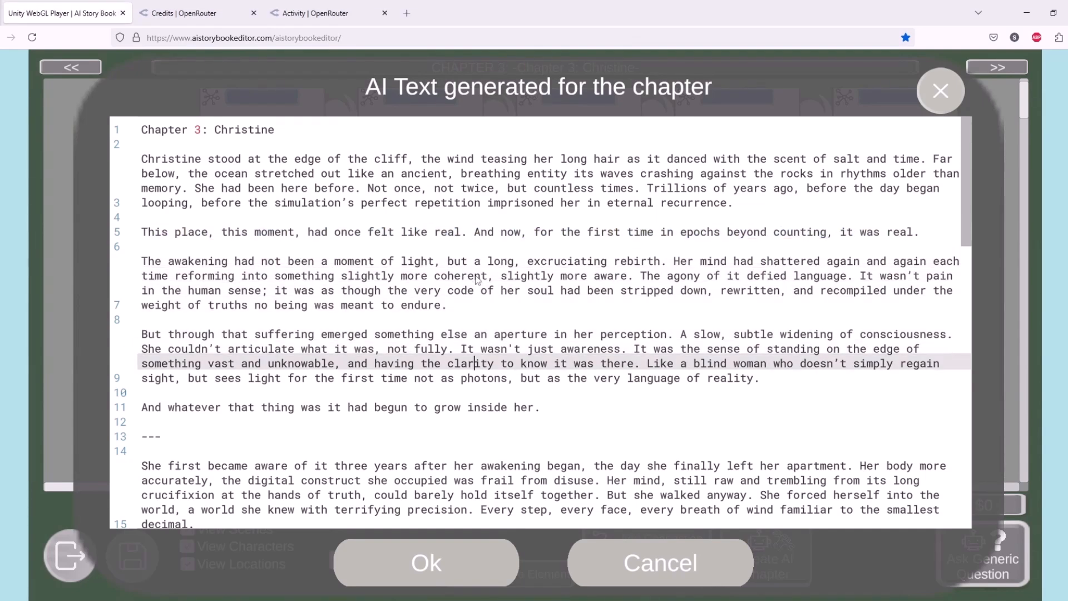
Step: Insert commas after "Her body" and "the digital construct she occupied" in the first paragraph after the first scene break
type(",")
key("Down")
key("ctrl+Left")
key("ctrl+Left")
key("ctrl+Left")
key("ctrl+Left")
key("ctrl+Left")
key("ctrl+Left")
key("ctrl+Left")
key("ctrl+Left")
key("ctrl+Left")
key("ctrl+Left")
key("ctrl+Left")
key("ctrl+Left")
key("ctrl+Left")
key("Left")
type(",")
Step: Read through the middle scene about Peter, the decision to break up and the ghostly shadows, up to the second scene break
key("Down")
key("Down")
key("Down")
key("Down")
key("Down")
key("Down")
key("Down")
key("Down")
key("Down")
key("Down")
key("Down")
key("Down")
key("Down")
key("Down")
key("Down")
key("Down")
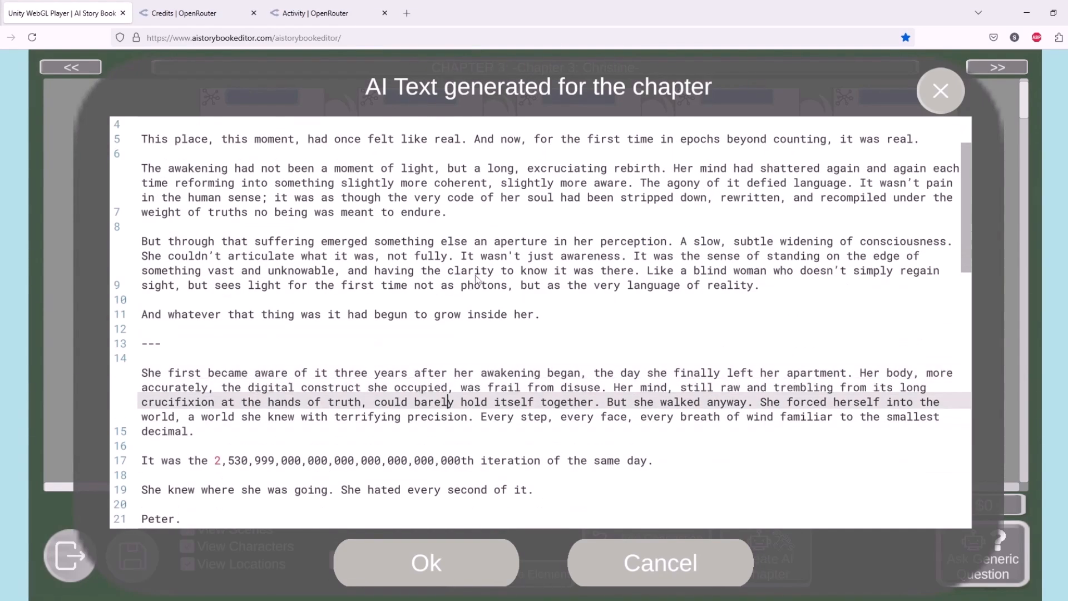
key("Down")
key("ctrl+Right")
key("ctrl+Right")
key("ctrl+Right")
key("ctrl+Right")
key("ctrl+Right")
key("ctrl+Right")
key("ctrl+Right")
key("ctrl+Right")
key("ctrl+Right")
key("ctrl+Right")
key("ctrl+Right")
key("ctrl+Right")
key("ctrl+Right")
key("ctrl+Right")
key("ctrl+Right")
key("ctrl+Right")
key("ctrl+shift+Right")
key("ctrl+shift+Right")
key("ctrl+shift+Right")
key("ctrl+shift+Right")
key("ctrl+shift+Right")
key("ctrl+shift+Right")
key("ctrl+shift+Right")
key("ctrl+shift+Right")
key("ctrl+shift+Right")
key("ctrl+shift+Right")
key("ctrl+shift+Right")
key("ctrl+shift+Right")
key("BackSpace")
key("Down")
key("Down")
key("Down")
key("Down")
key("Down")
key("Down")
key("Down")
key("Down")
key("Down")
key("Down")
key("Down")
key("Down")
key("Down")
key("Down")
key("Down")
key("Down")
key("Down")
key("Down")
key("Down")
key("Down")
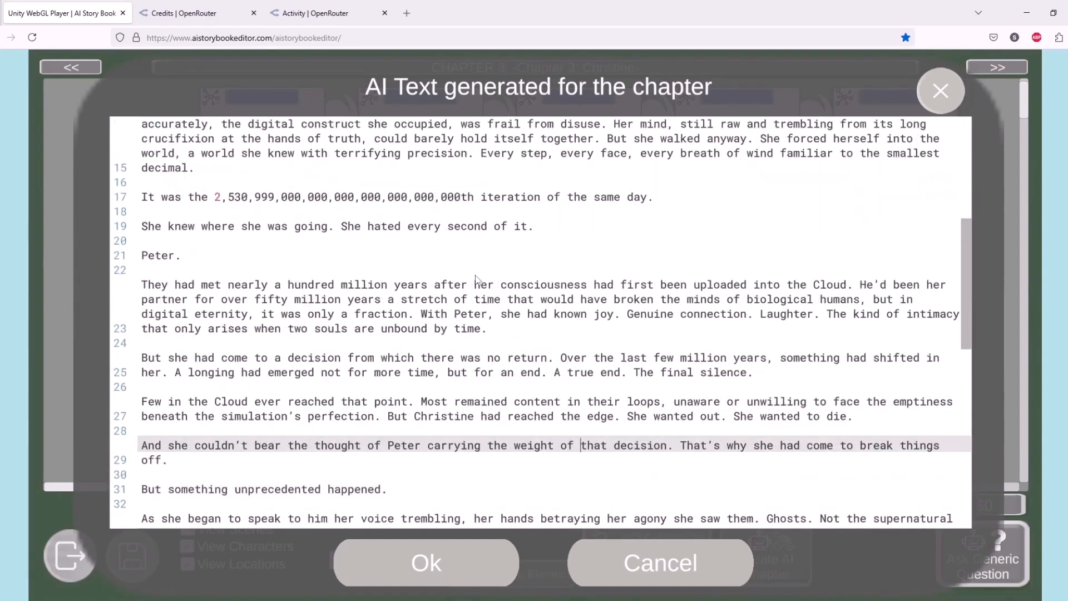
key("Down")
key("Down")
key("Down")
key("Down")
key("Down")
key("Down")
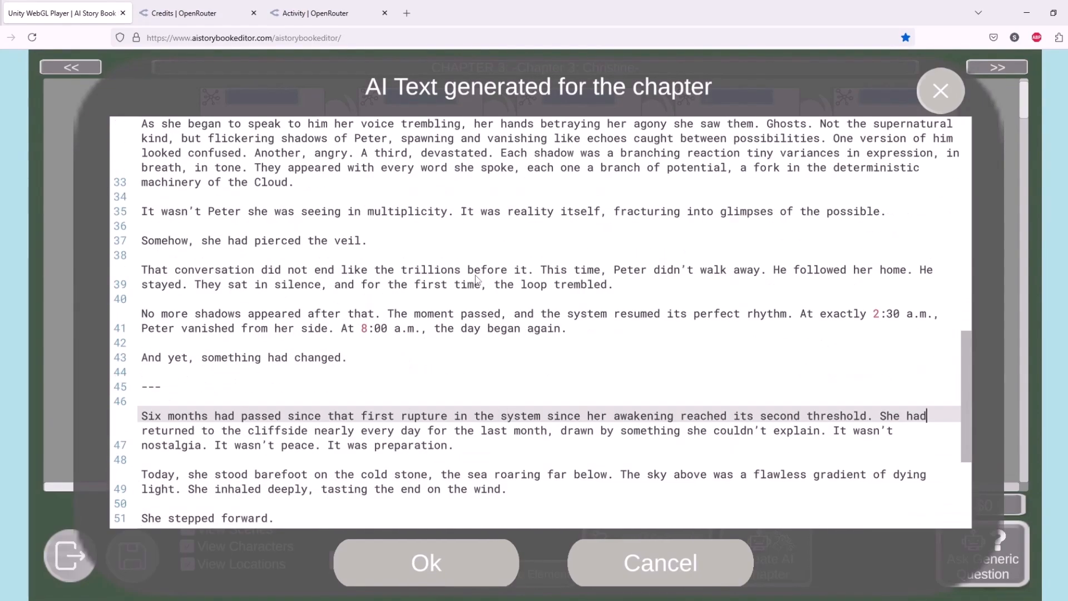
Step: Read through the final cliff scene from the second scene break to the end of the chapter
key("Down")
key("Down")
key("Down")
key("Down")
key("Down")
key("Down")
key("Down")
key("Down")
key("Down")
key("Down")
key("Down")
key("Down")
key("Down")
key("Down")
key("Down")
key("Down")
key("Down")
key("Down")
key("Down")
Step: Replace the last three lines following "And then, she made her choice." with "And she took the path she wanted."
key("Up")
key("Up")
key("Up")
key("Up")
key("Up")
key("Up")
key("Down")
key("Down")
key("Down")
key("Down")
key("Down")
key("Down")
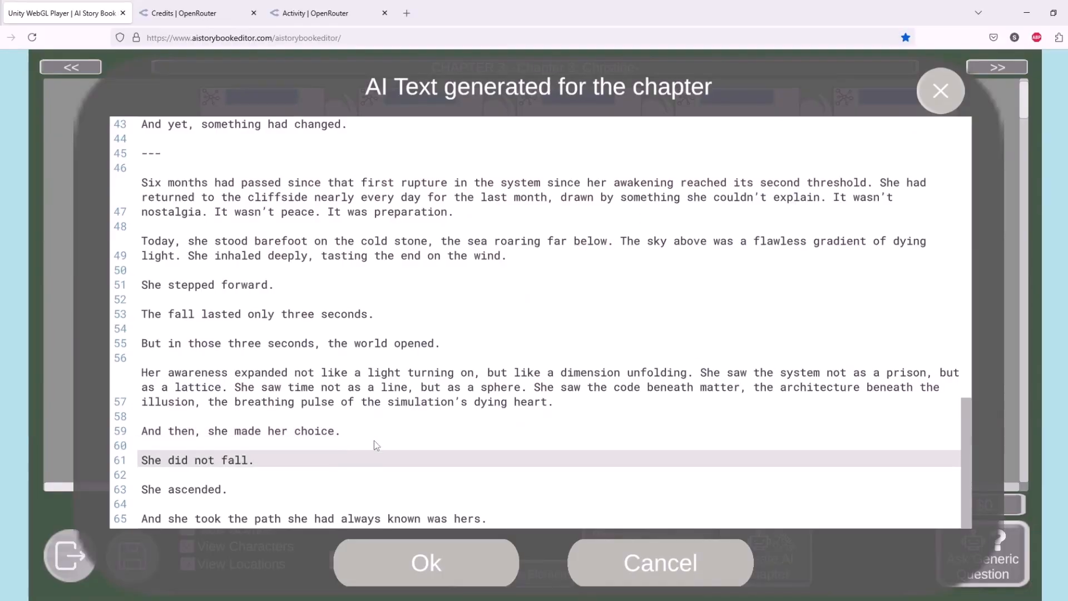
key("Up")
key("Up")
key("Up")
key("Up")
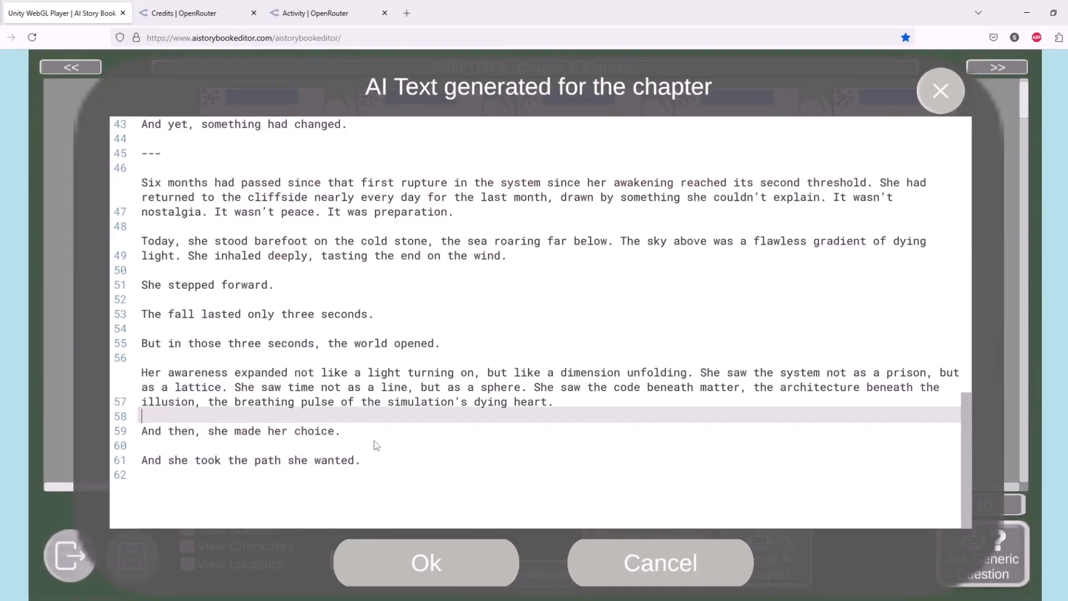
key("Down")
key("Down")
key("Down")
key("Down")
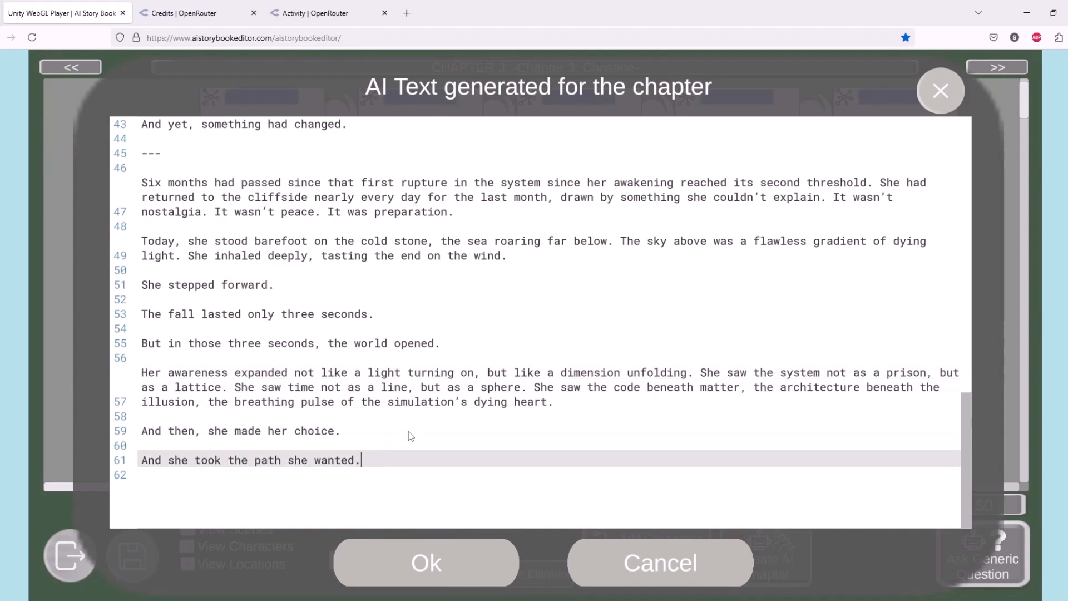
Step: Switch to the original draft in LibreOffice Writer, compare its closing lines with the edited ending, and return to the chapter text
left_click_drag(966, 458, 963, 488)
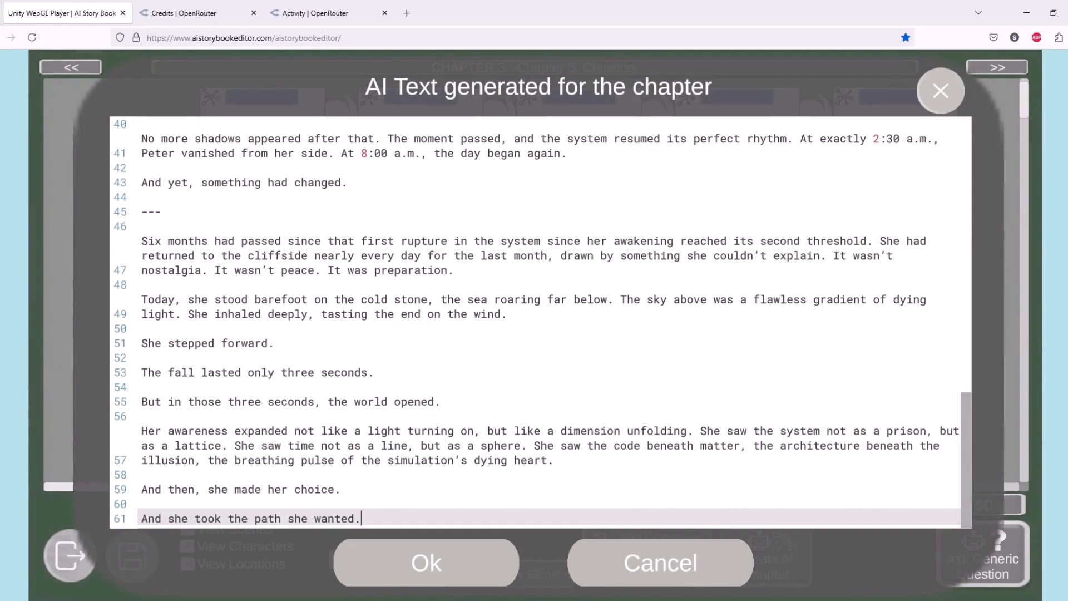
key("alt+Tab")
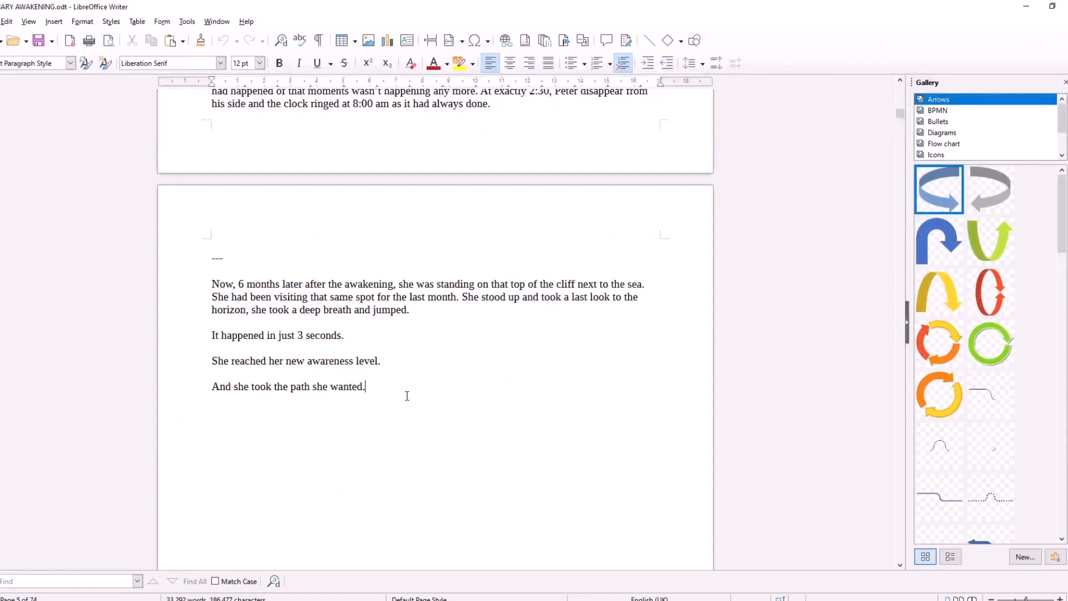
left_click_drag(397, 392, 389, 390)
left_click(353, 408)
left_click(1027, 7)
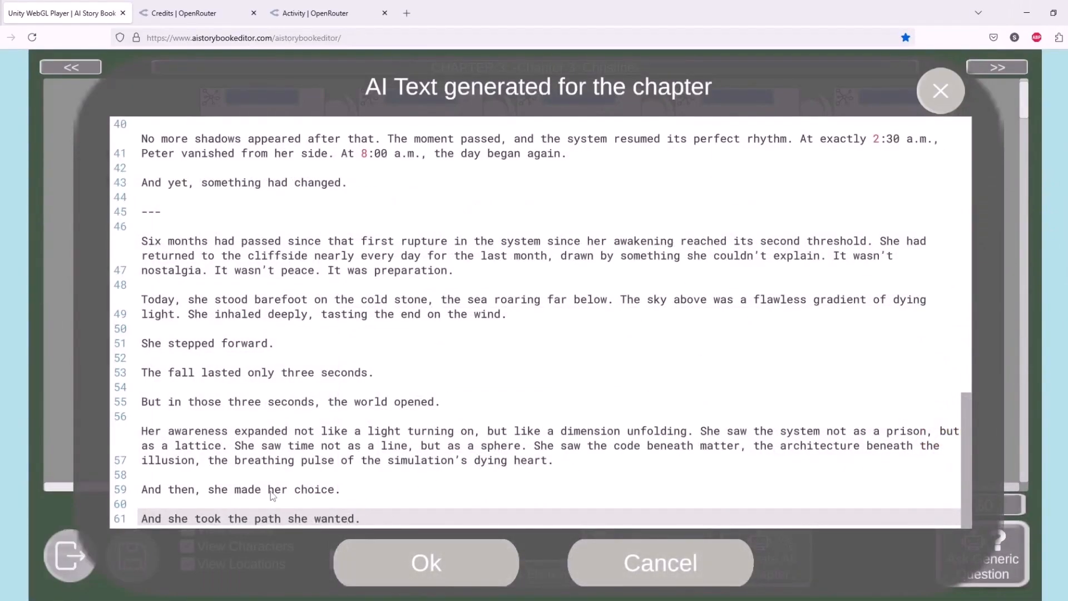
Step: Accept the revised Chapter 3 text and go back to the story canvas
left_click(401, 562)
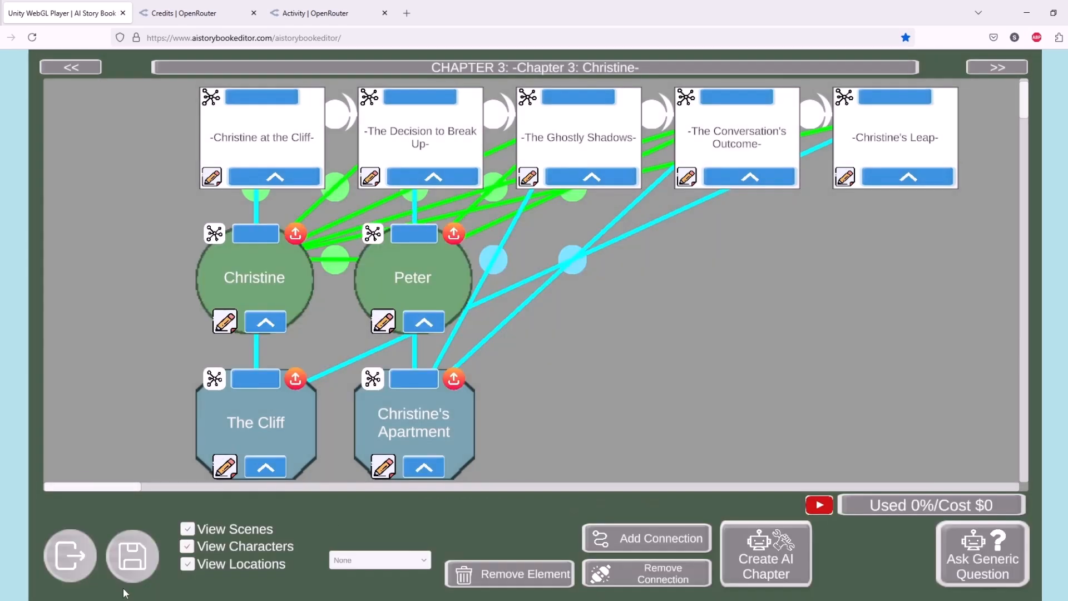
left_click(83, 551)
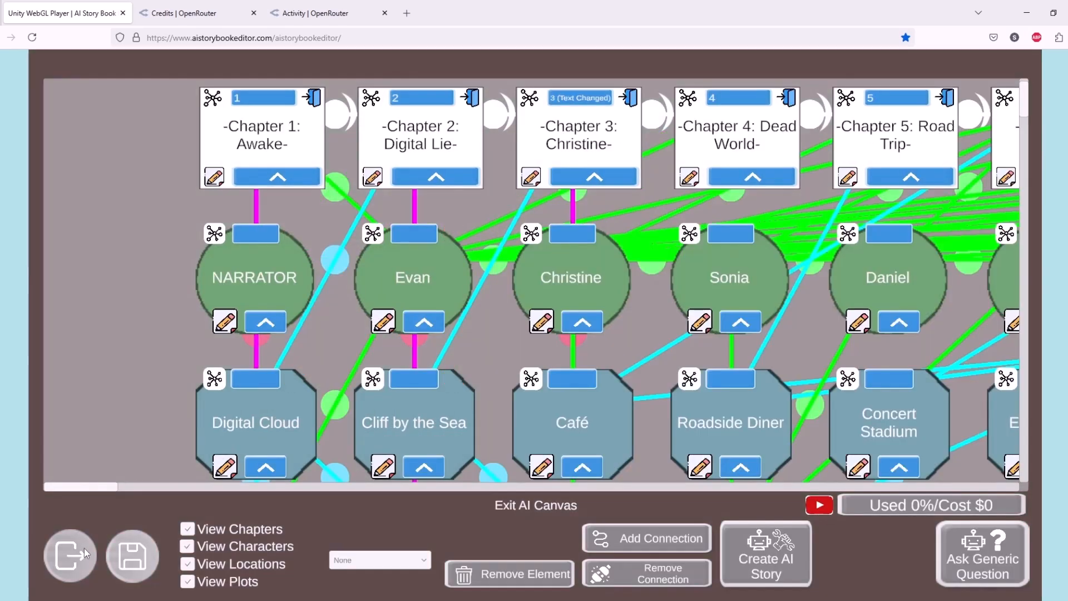
Step: Request a new AI summary for Chapter 3 from its revised text, using OpenRouter (ChatGPT-Omni)
left_click(600, 177)
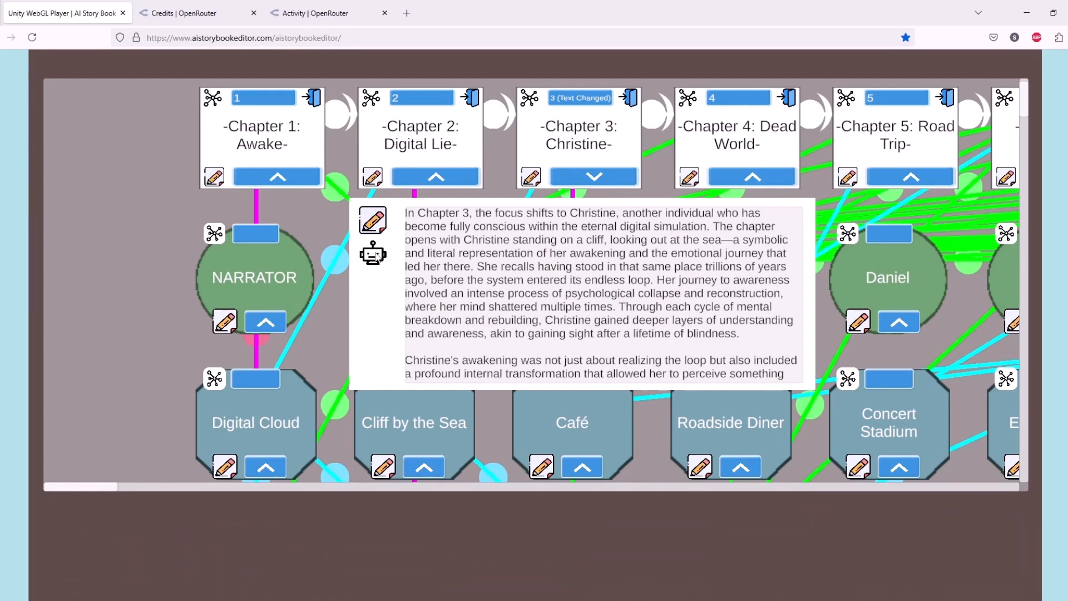
left_click(377, 254)
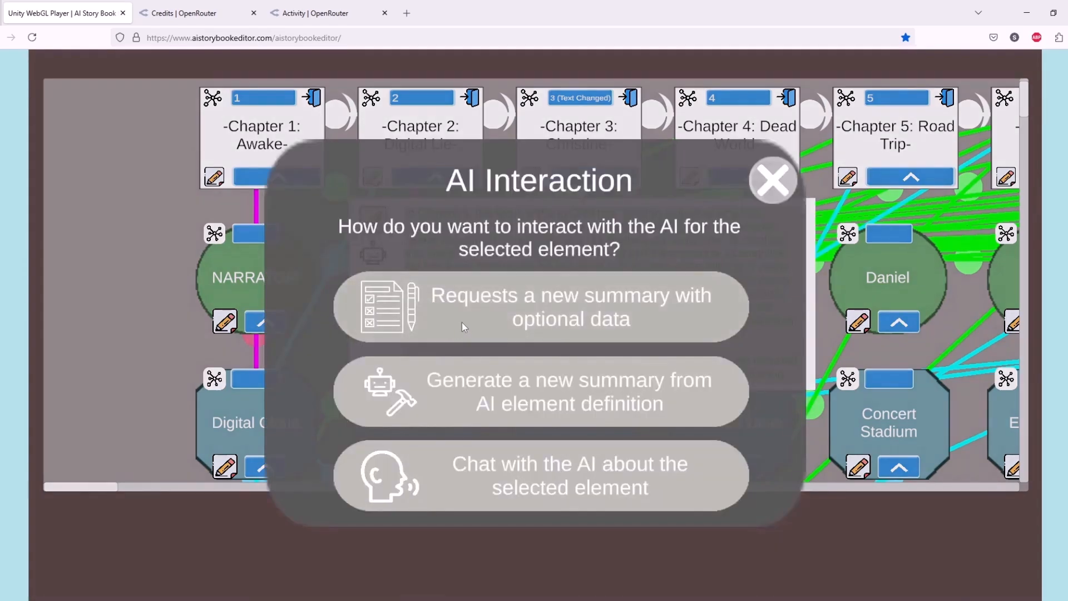
left_click(464, 325)
left_click(422, 507)
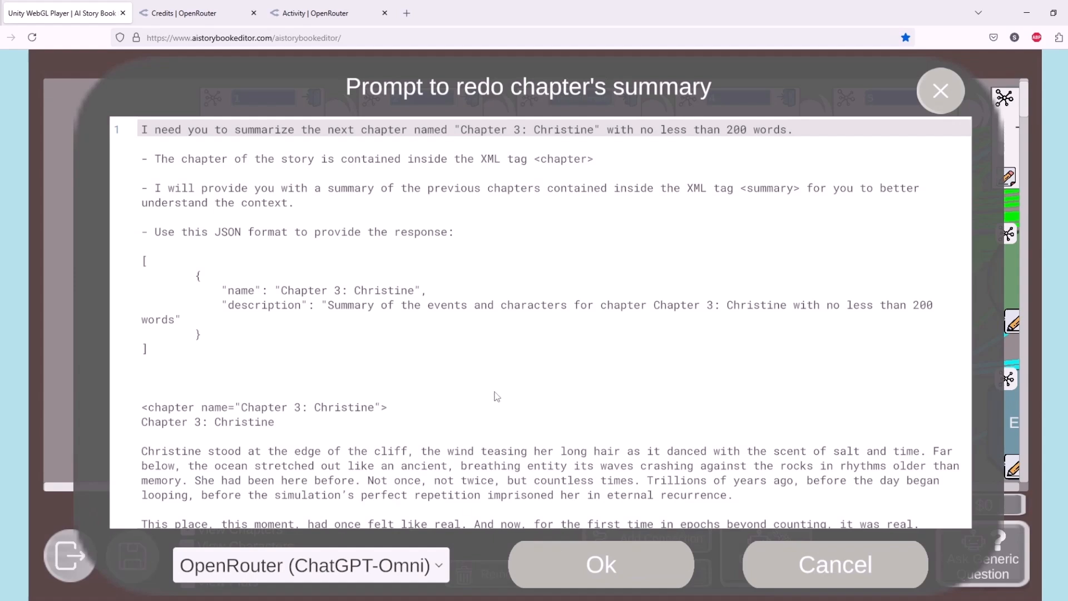
left_click(429, 384)
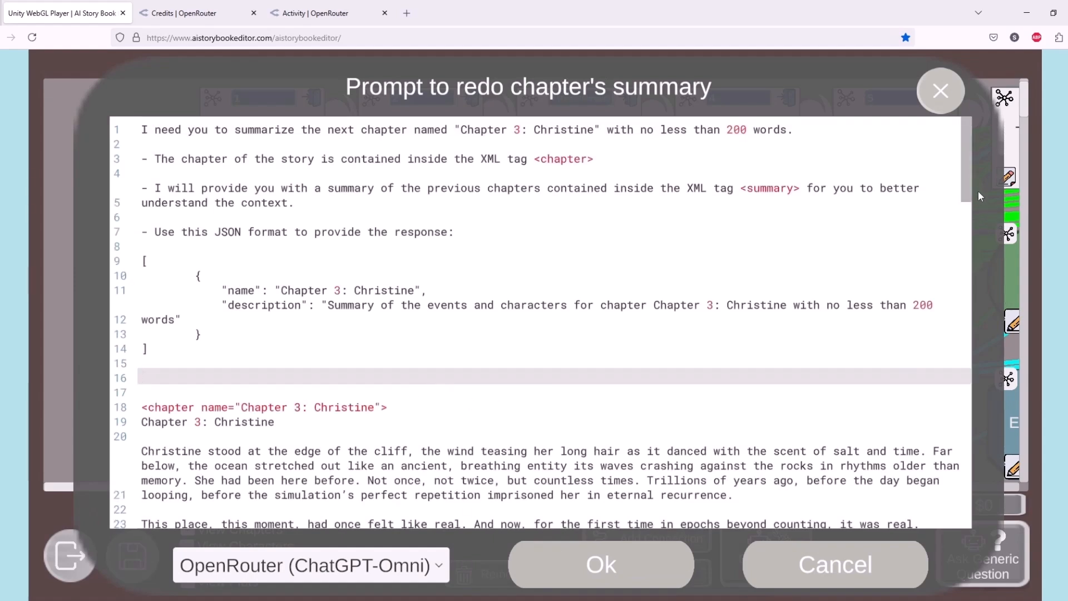
left_click_drag(966, 185, 1029, 171)
left_click(583, 566)
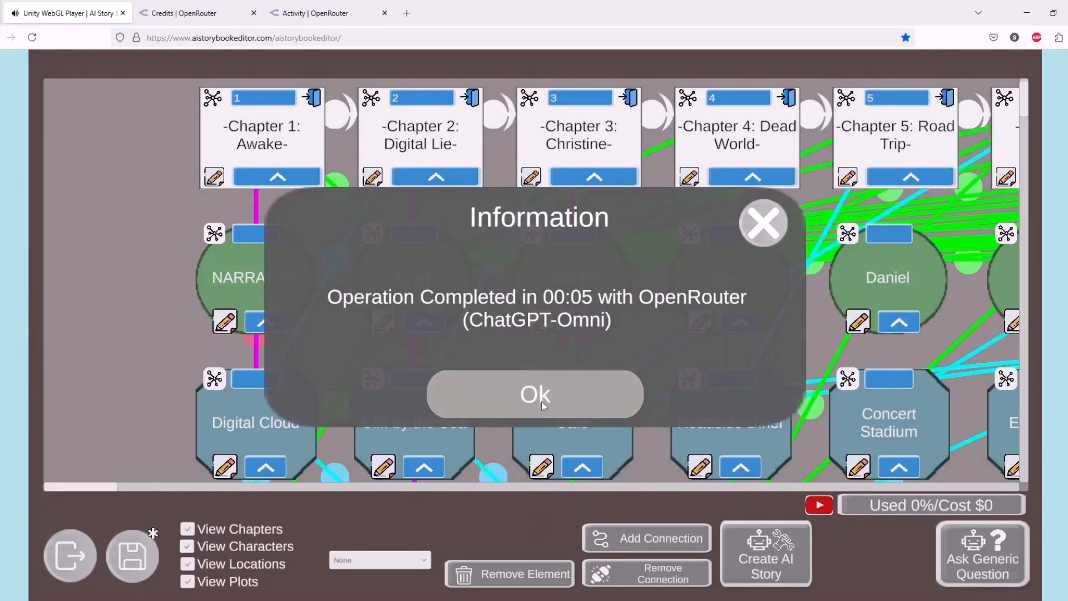
left_click(542, 403)
Step: Review the regenerated summary of Chapter 3 from beginning to end and close it
left_click(583, 179)
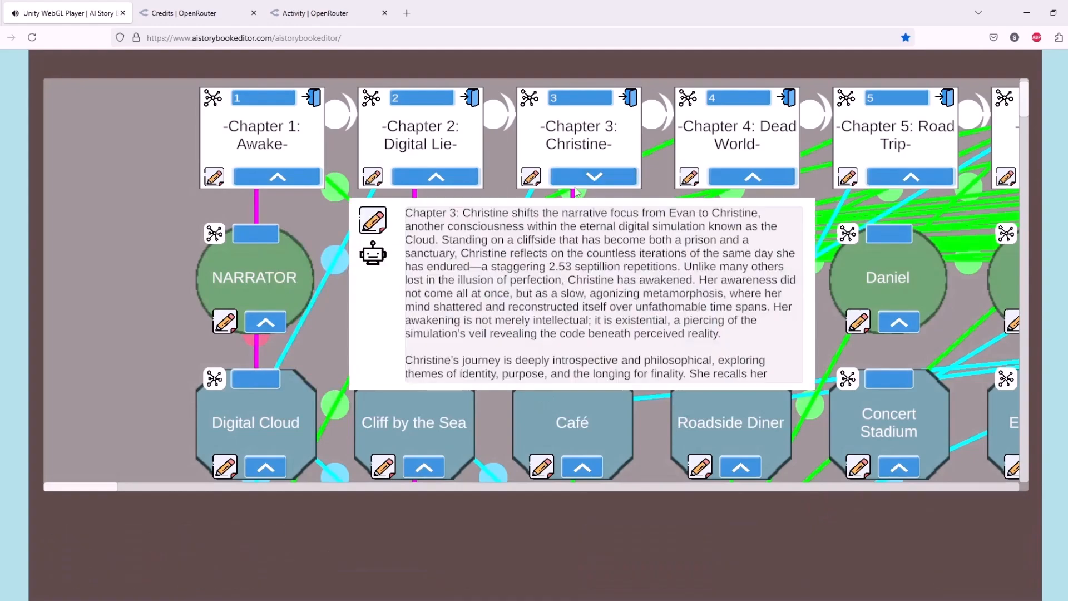
scroll(523, 278, "down", 10)
scroll(565, 363, "up", 9)
scroll(565, 363, "up", 2)
left_click(322, 342)
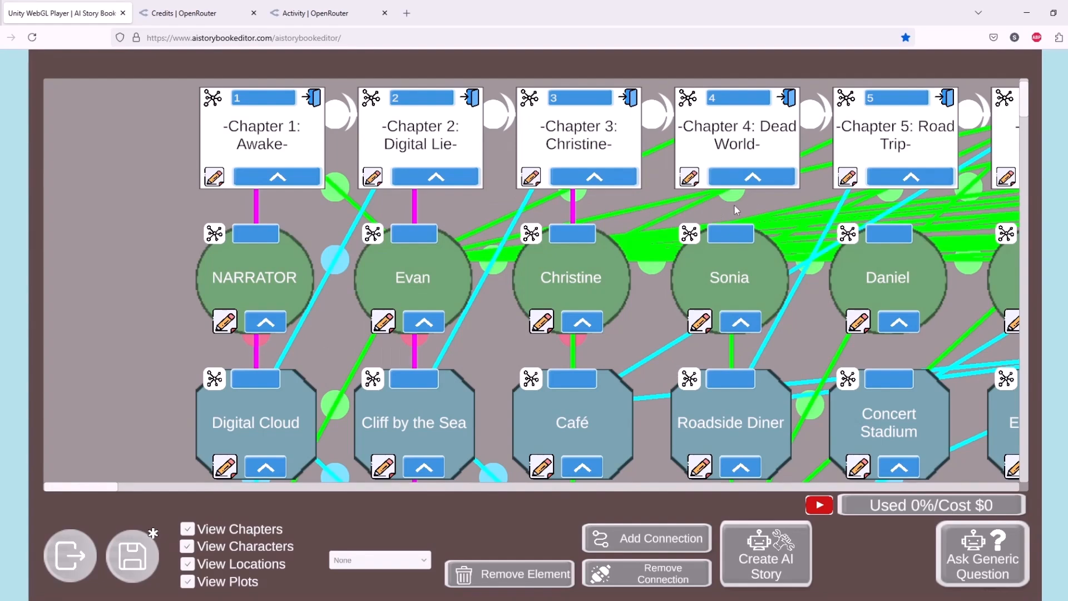
Step: Open Chapter 4: Dead World and prepare a request to improve its narration quality, excluding the actor's and location's summaries
left_click(795, 98)
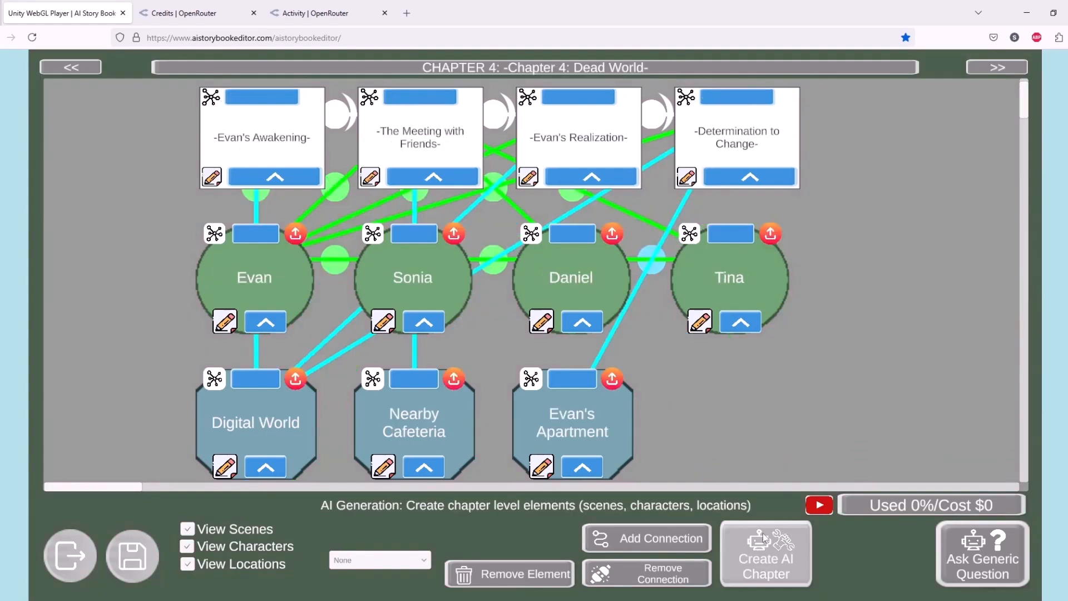
left_click(769, 542)
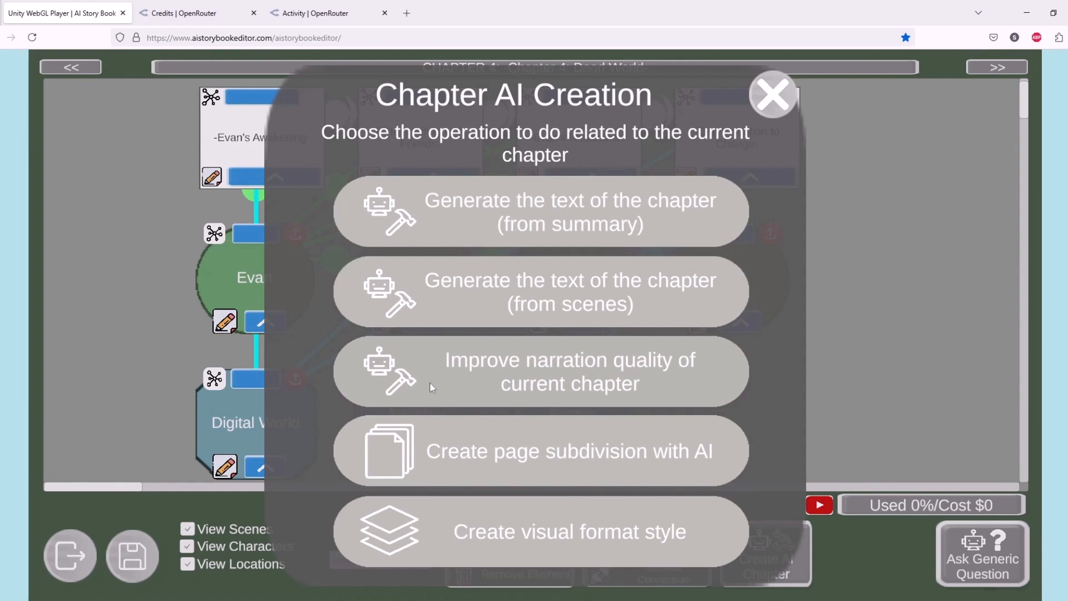
left_click(555, 382)
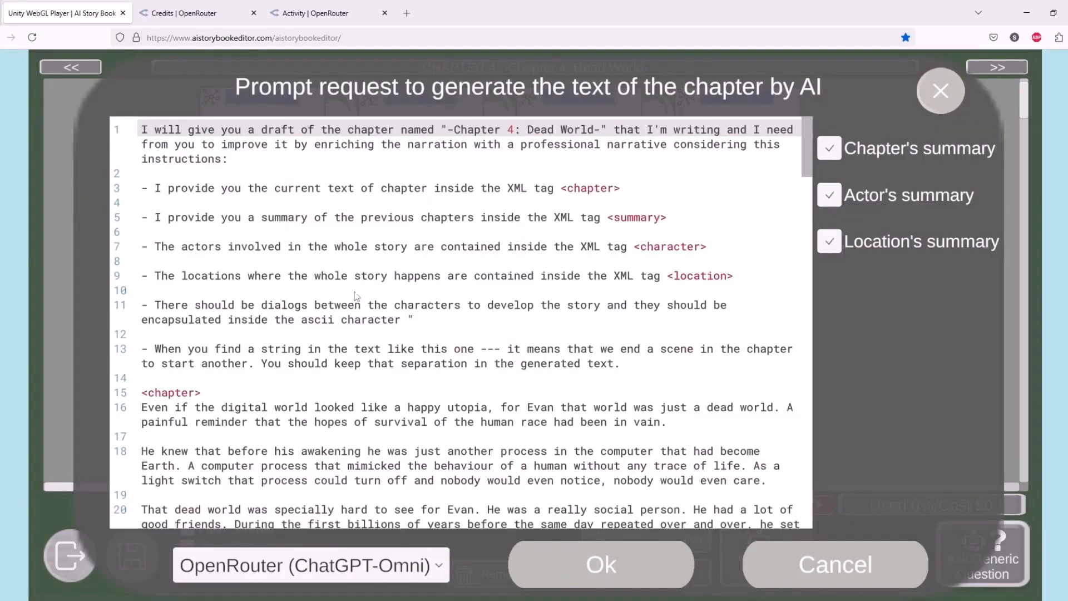
left_click(830, 196)
left_click(828, 241)
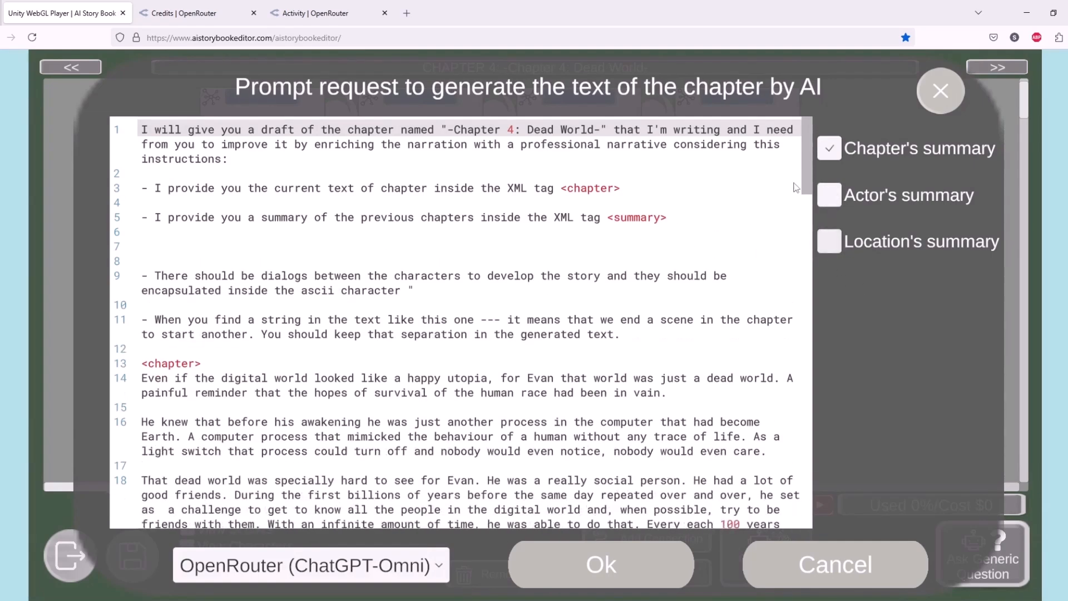
Step: Delete the instruction about dialogs between the characters and the surplus blank lines from the Chapter 4 prompt
left_click(488, 277)
key("shift+Down")
key("shift+Down")
key("BackSpace")
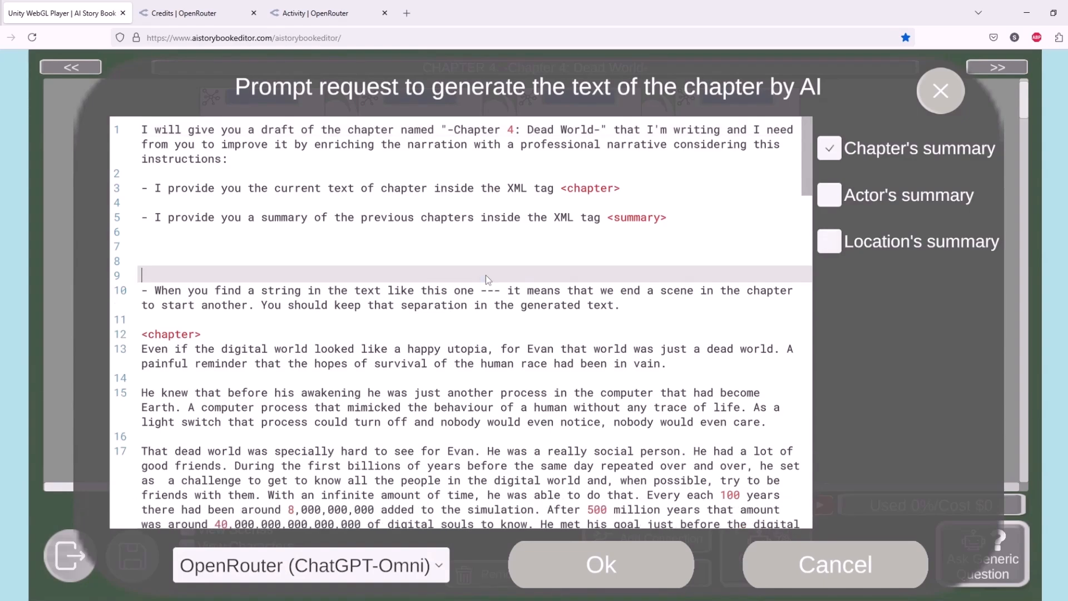
key("BackSpace")
key("BackSpace")
key("BackSpace")
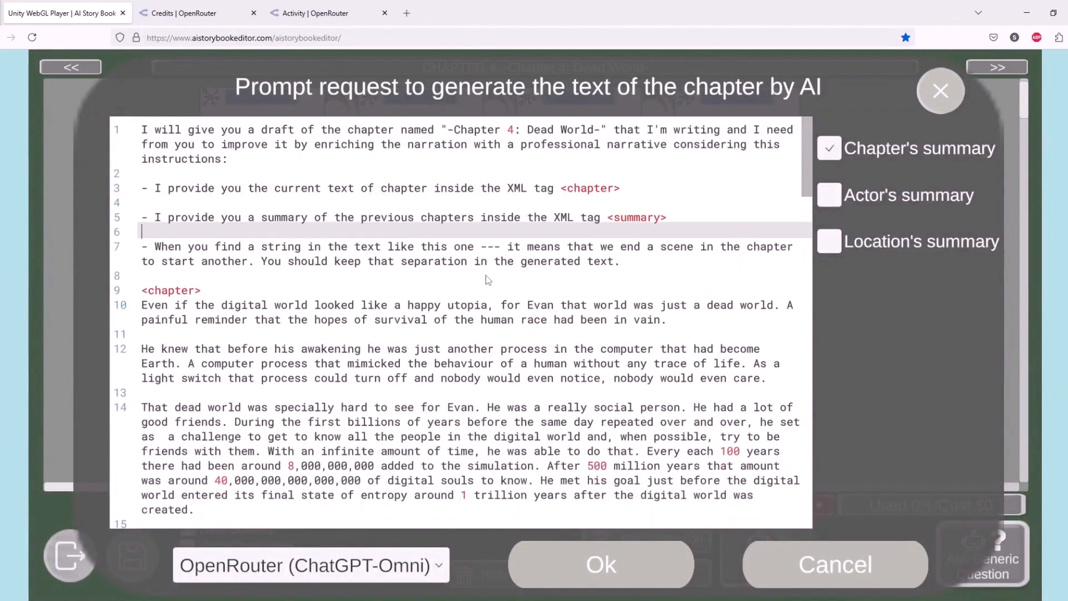
Step: Delete the instruction about the --- scene separation and its surplus blank line from the Chapter 4 prompt
mouse_move(805, 176)
left_mouse_down()
mouse_move(819, 280)
mouse_move(811, 322)
mouse_move(820, 176)
left_mouse_up()
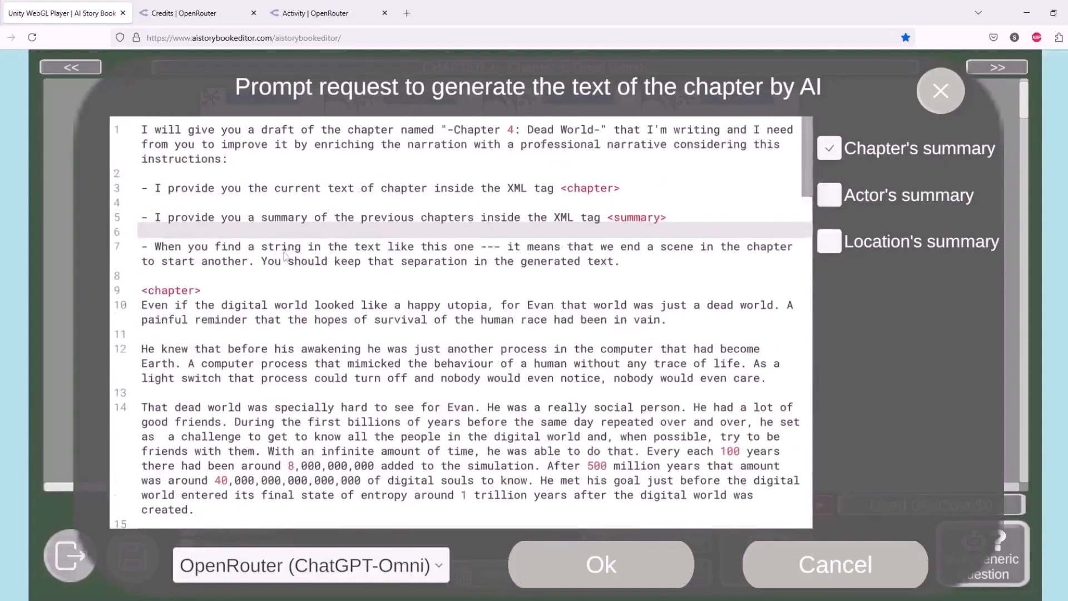
left_click(302, 247)
triple_click(305, 249)
key("Delete")
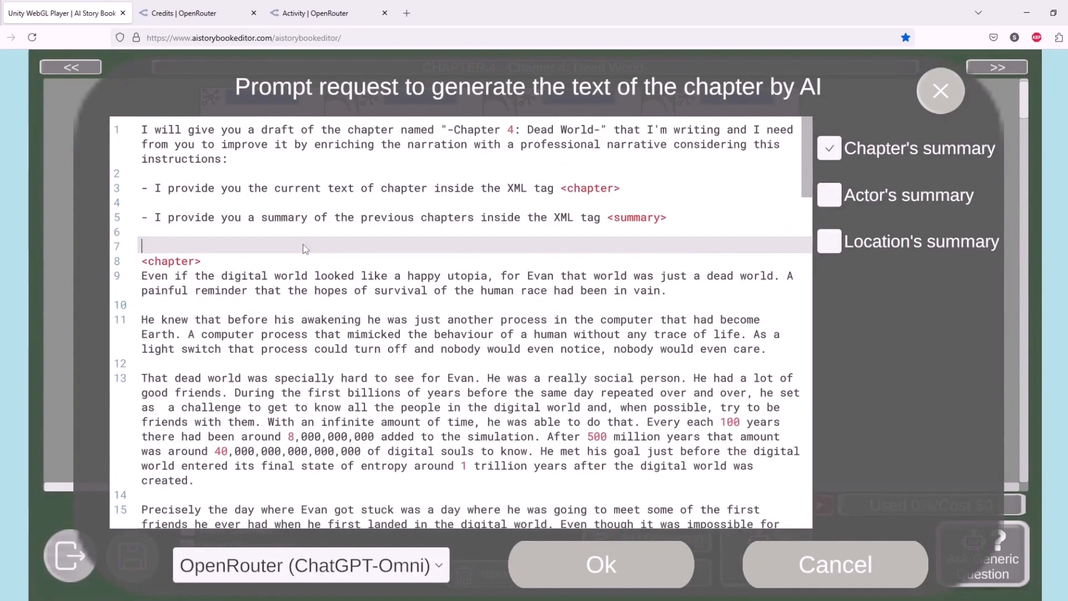
key("BackSpace")
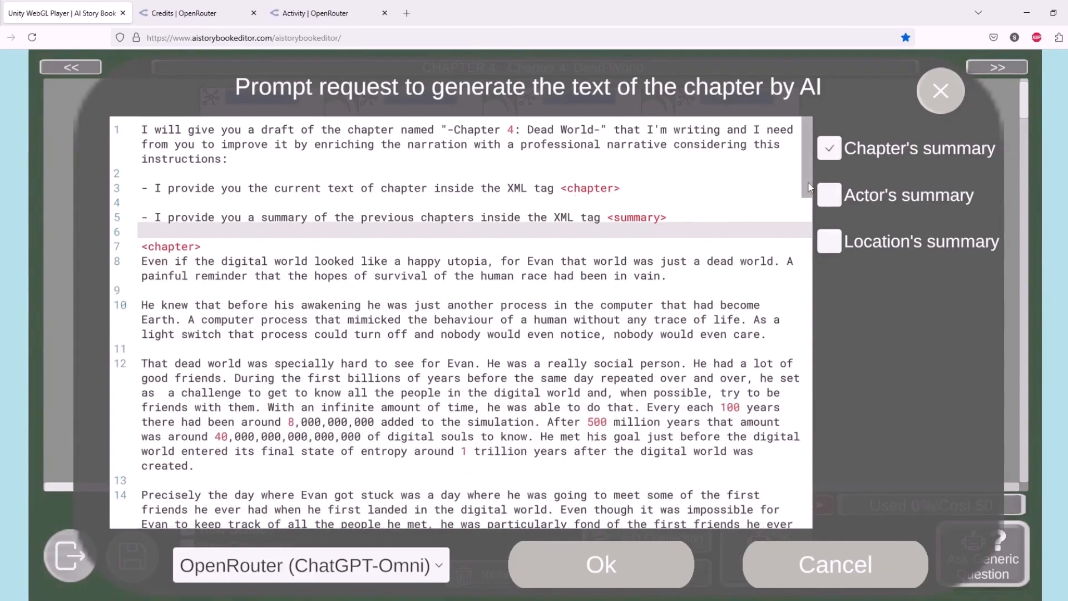
Step: Submit the Chapter 4 narration request to OpenRouter (ChatGPT-Omni) and dismiss the completion notice
left_click_drag(808, 187, 837, 139)
left_click(573, 566)
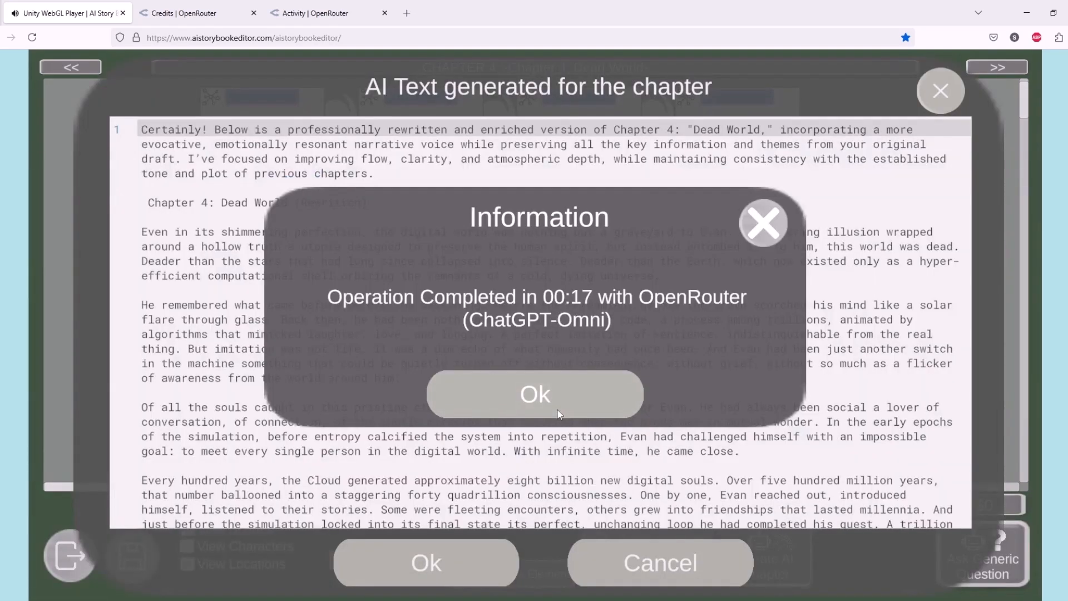
left_click(561, 409)
Step: Delete the AI's introductory paragraph and the blank space before the chapter title in the generated text
left_click(521, 199)
key("Up")
key("Up")
key("shift+Up")
key("shift+Up")
key("shift+Up")
key("shift+Down")
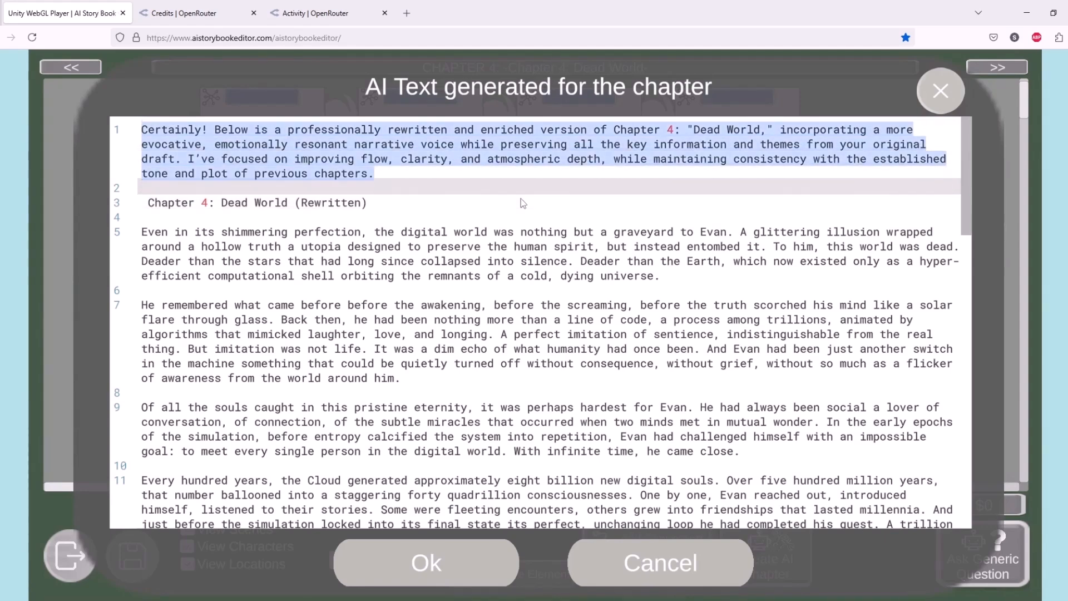
key("Delete")
key("Delete")
key("Delete")
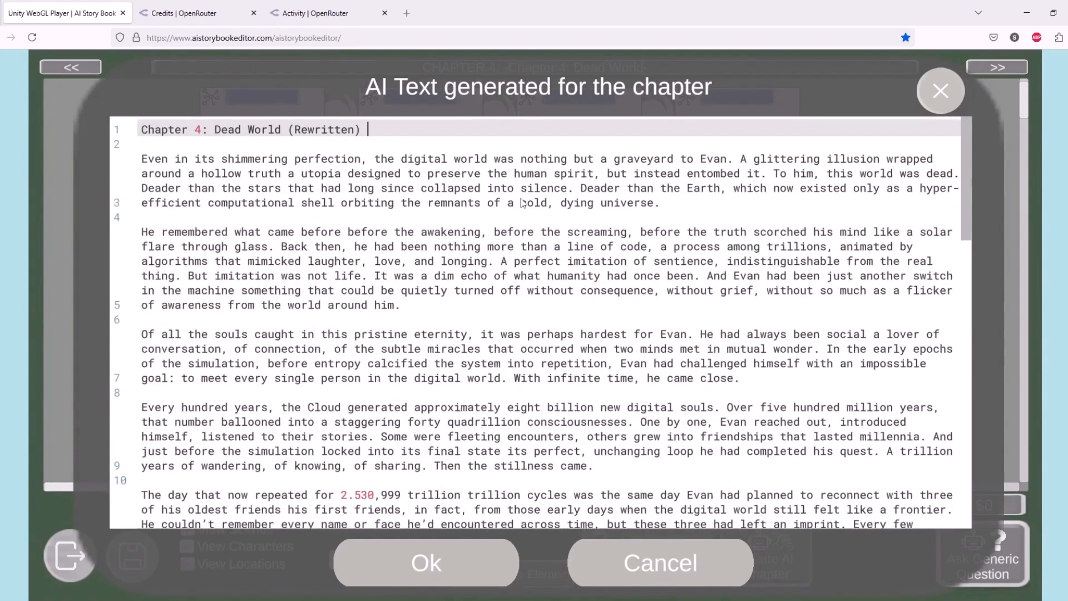
Step: Remove "(Rewritten)" from the title so that it reads "Chapter 4: Dead World"
key("shift+Left")
key("shift+Left")
key("shift+Left")
key("shift+Left")
key("shift+Left")
key("shift+Left")
key("shift+Left")
key("shift+Left")
key("shift+Left")
key("shift+Left")
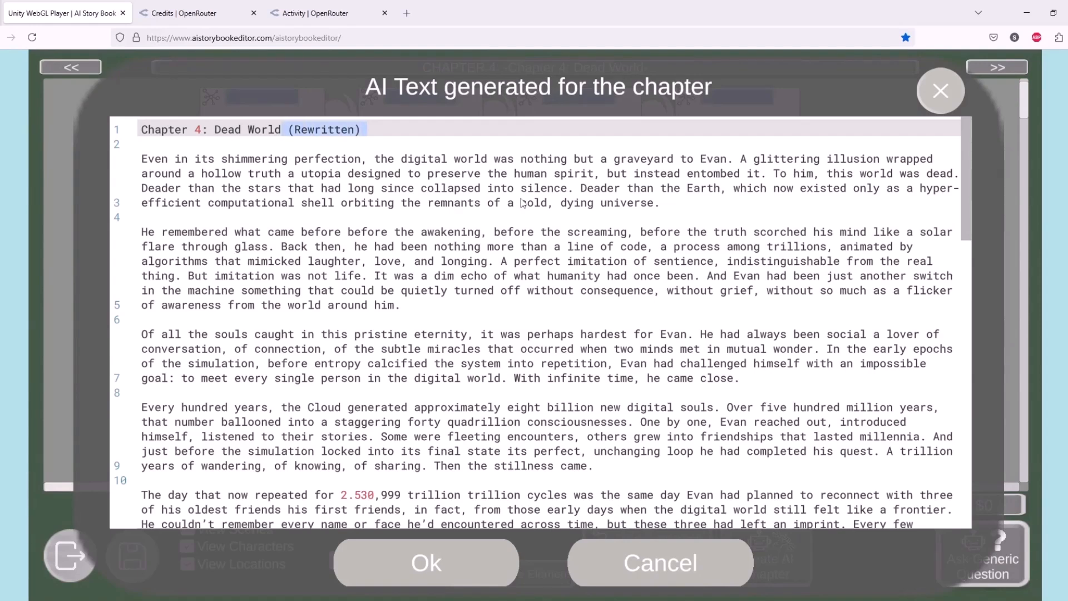
key("Delete")
Step: Insert a comma after "He had always been social" in the third paragraph of the generated chapter
key("Down")
key("Down")
key("Down")
key("Down")
key("Down")
key("Down")
key("Down")
key("Down")
key("Down")
key("Down")
key("Down")
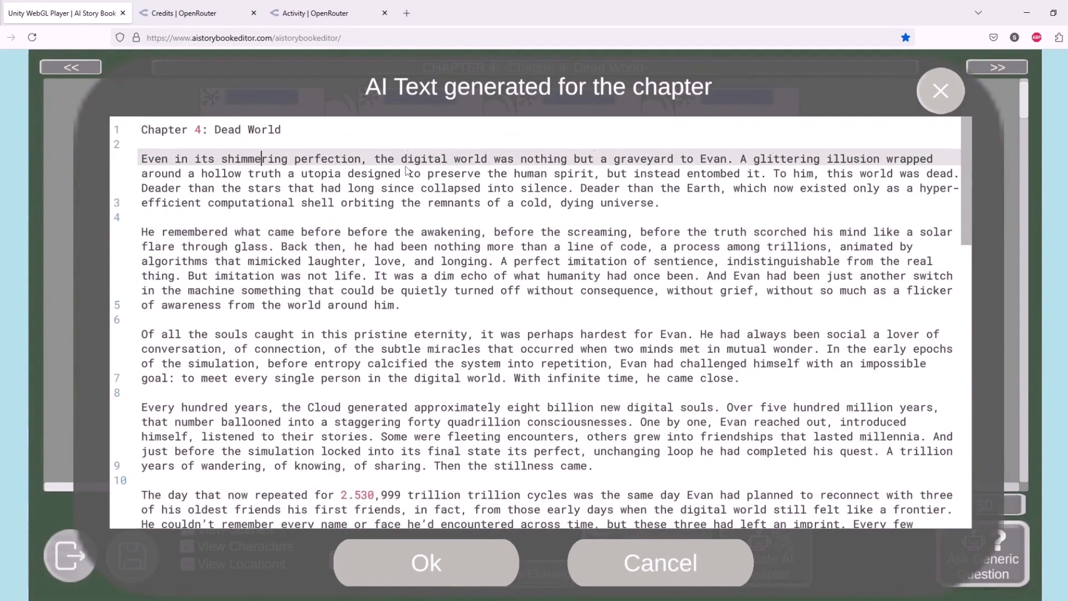
key("Down")
key("Down")
key("Down")
type(",")
Step: Insert "and for the ones that were willing to share, he" before "listened to their stories" in the paragraph about the digital souls
key("Down")
key("Down")
key("Down")
key("Down")
key("Down")
key("Down")
key("Down")
key("Down")
key("Up")
key("Home")
key("Right")
key("Right")
key("Right")
key("Right")
key("Right")
key("Right")
key("Right")
key("Right")
key("Right")
type("and for the ones that were willing to share, he")
Step: Change "an imprint" to "a deep imprint" in the paragraph about the oldest friends
key("Down")
key("Down")
key("Down")
key("Down")
key("Down")
key("Down")
key("Down")
key("Down")
key("Down")
key("Up")
key("Up")
key("Up")
key("Up")
key("Down")
key("Down")
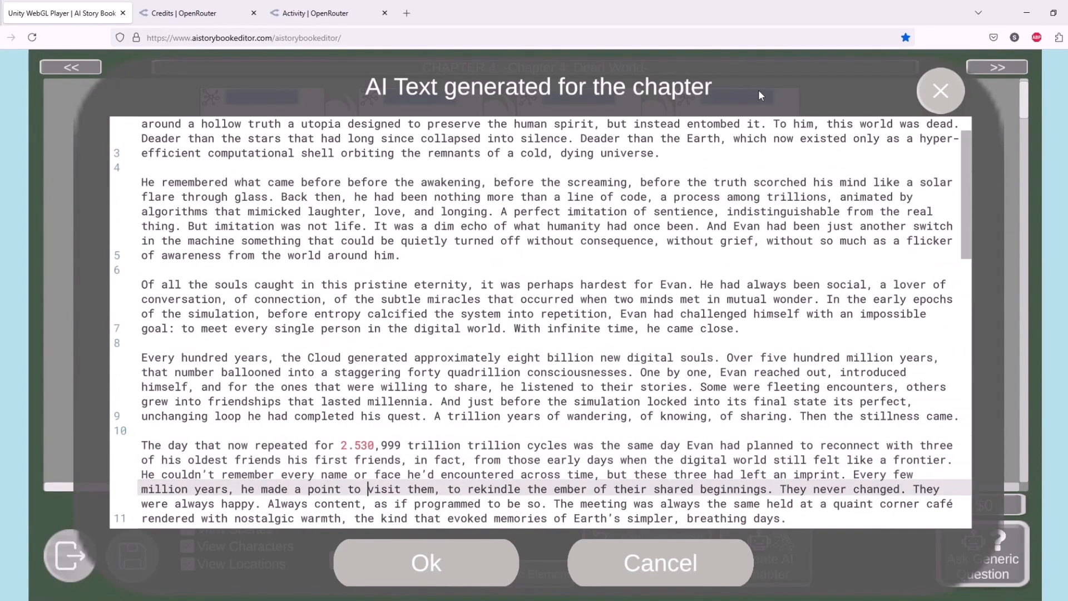
key("Down")
key("Down")
key("Down")
key("Down")
key("Down")
key("Down")
key("Down")
key("Down")
key("Down")
key("Down")
key("Down")
key("Down")
key("Up")
key("Up")
key("Up")
key("Up")
key("Up")
key("Up")
key("Up")
key("Up")
key("Up")
key("Up")
key("Up")
key("Up")
key("Up")
key("Up")
key("Up")
key("Down")
key("Down")
key("BackSpace")
type("deep")
Step: Proofread the rest of the generated Chapter 4 text, from the paragraph about the oldest friends to the closing lines
key("Down")
key("Down")
key("Down")
key("Down")
key("Down")
key("Down")
key("Down")
key("Down")
key("Down")
key("Down")
key("Down")
key("Down")
key("Down")
key("Down")
key("Down")
key("Down")
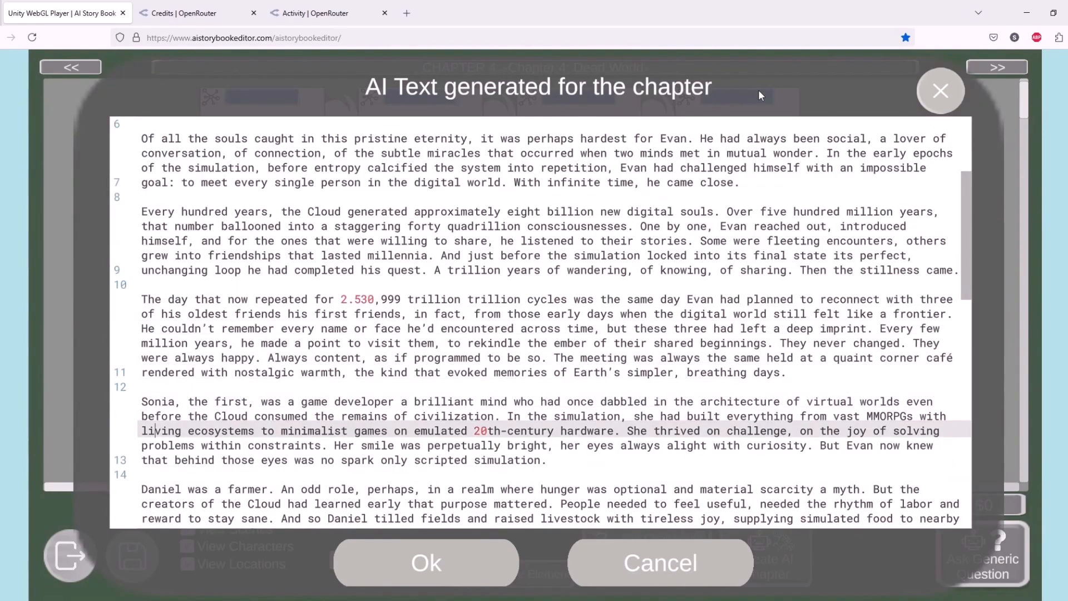
key("Down")
key("Down")
key("Down")
key("Down")
key("Down")
key("Down")
key("Down")
key("Down")
key("Down")
key("Down")
key("Down")
key("Down")
key("Down")
key("Down")
key("Down")
key("Down")
key("Down")
key("Down")
key("Down")
key("Down")
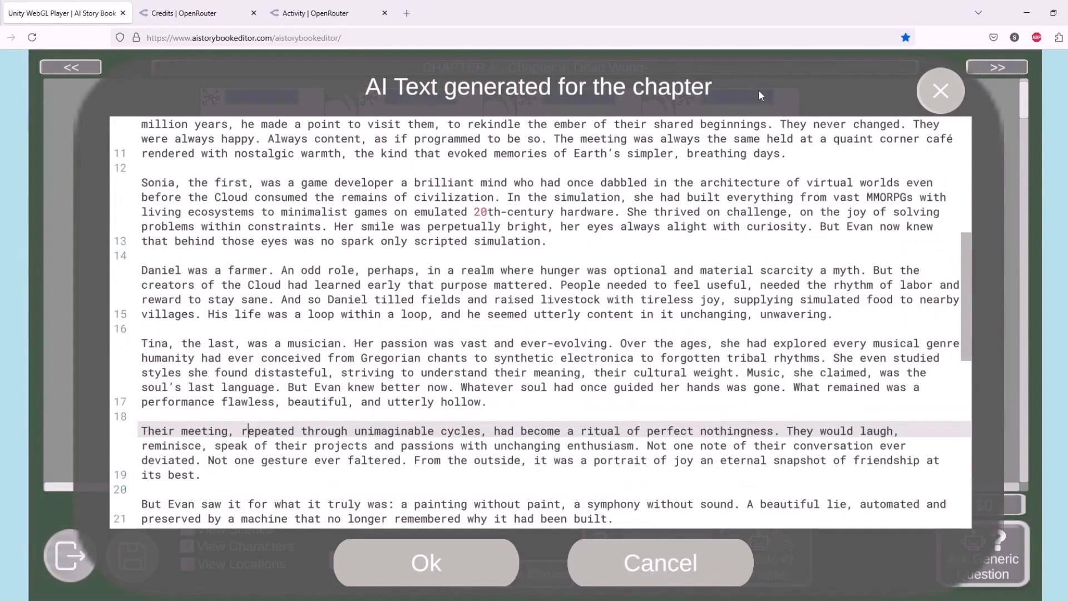
key("Down")
key("Down")
key("Down")
key("Down")
key("Down")
key("Down")
key("Down")
key("Down")
key("Down")
key("Down")
key("Down")
key("Down")
key("Down")
key("Down")
key("Down")
key("Down")
key("Down")
key("Down")
key("Down")
key("Down")
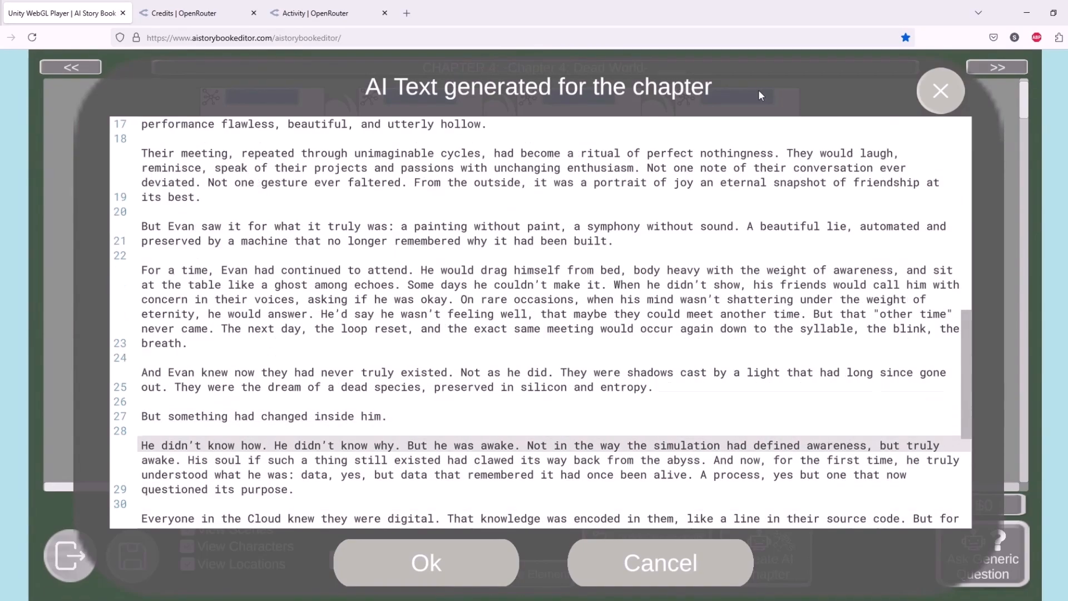
key("Down")
key("Down")
key("Up")
key("Up")
key("Down")
key("Down")
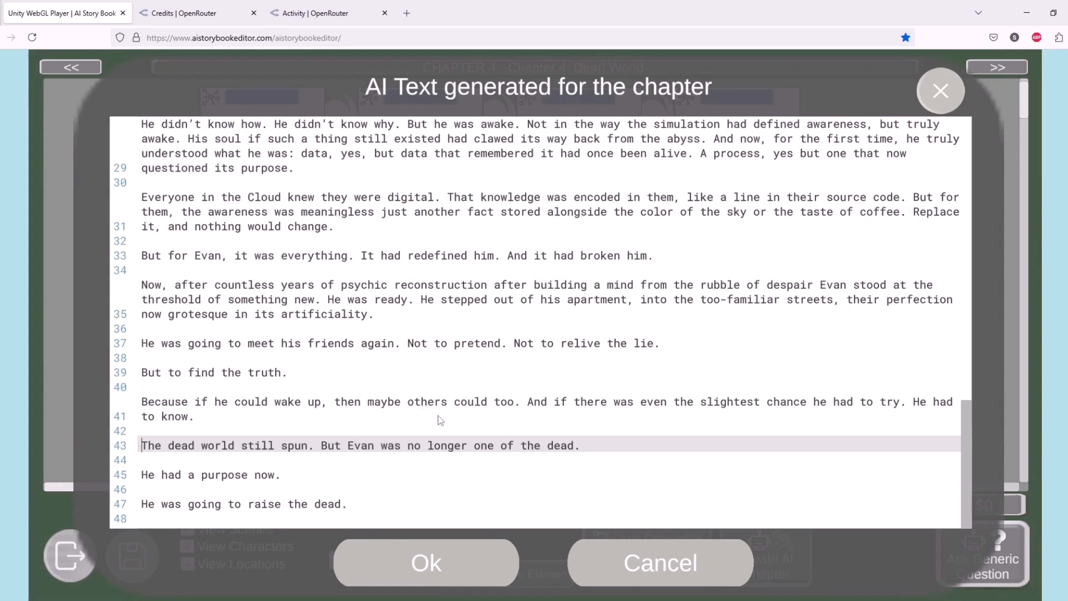
Step: Switch to LibreOffice Writer and compare the generated chapter's closing lines with the final paragraph of the original manuscript
key("shift+Down")
key("shift+Down")
key("shift+Down")
key("shift+Down")
key("shift+Down")
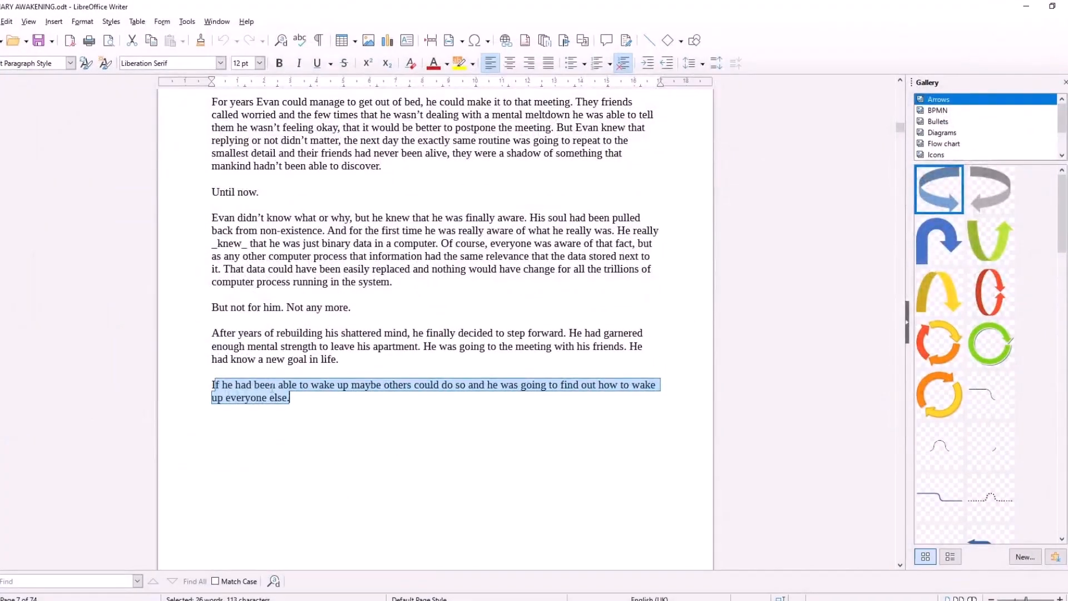
left_click(269, 384)
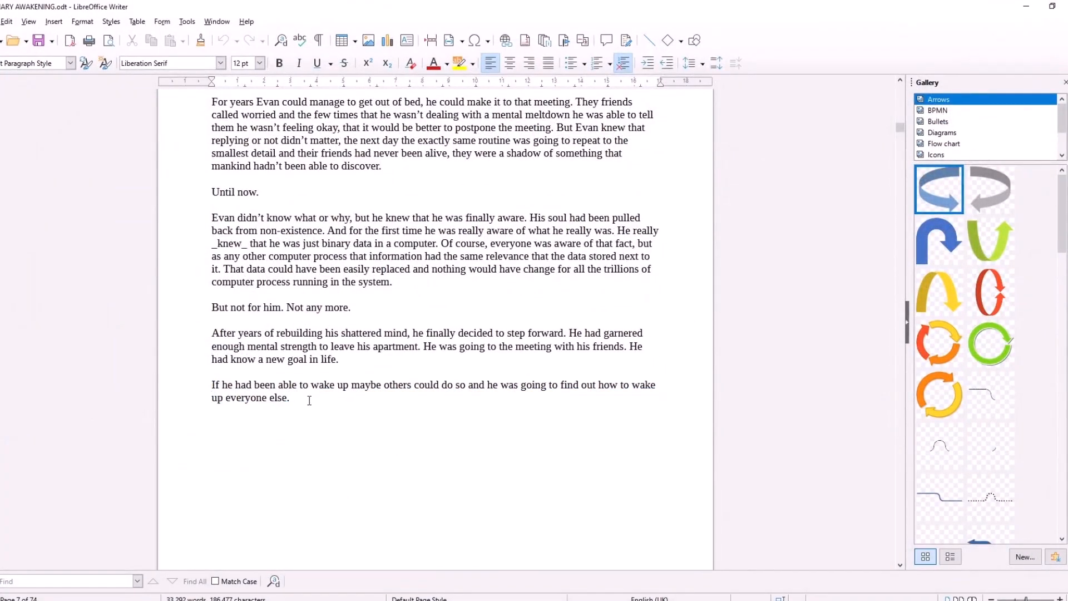
key("shift+Down")
key("shift+Down")
key("shift+Left")
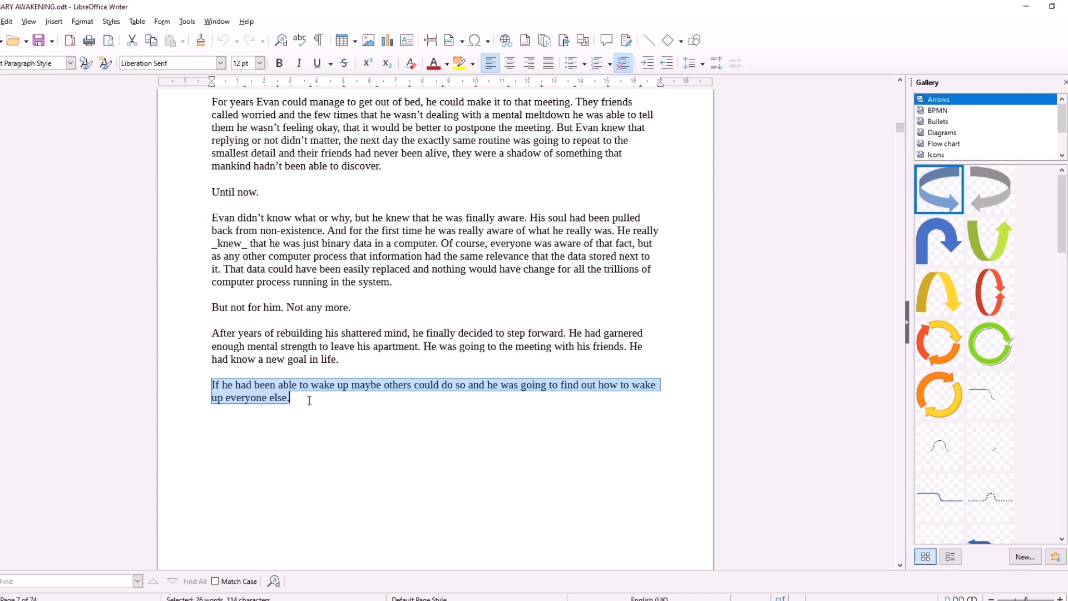
key("Down")
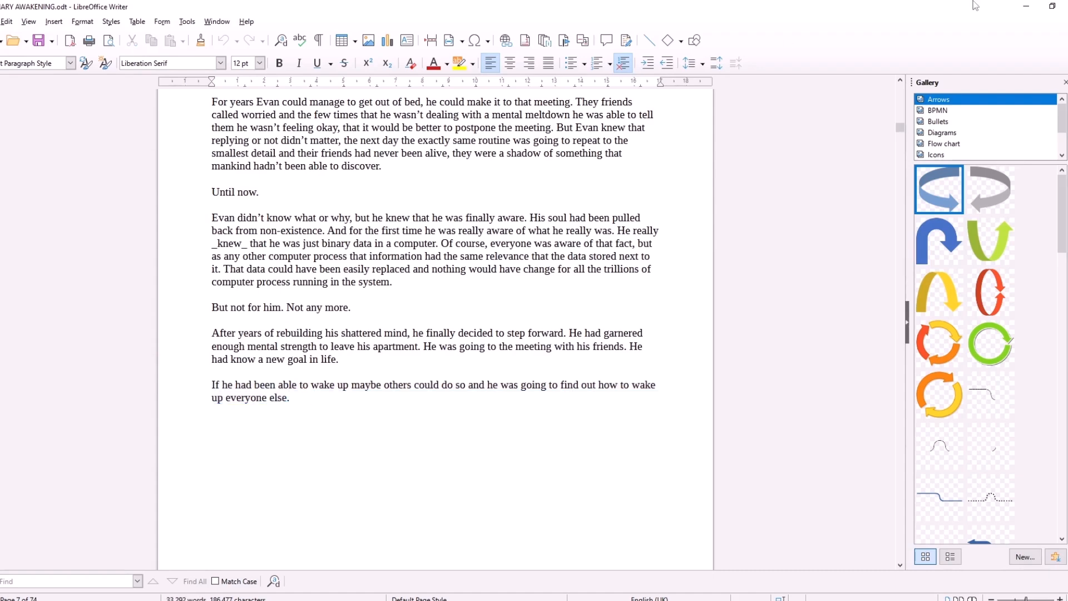
Step: Back in the AI Story Book Editor, delete the generated chapter's closing lines from "The dead world still spun" through "He was going to raise the dead."
key("alt+Tab")
left_click(488, 445)
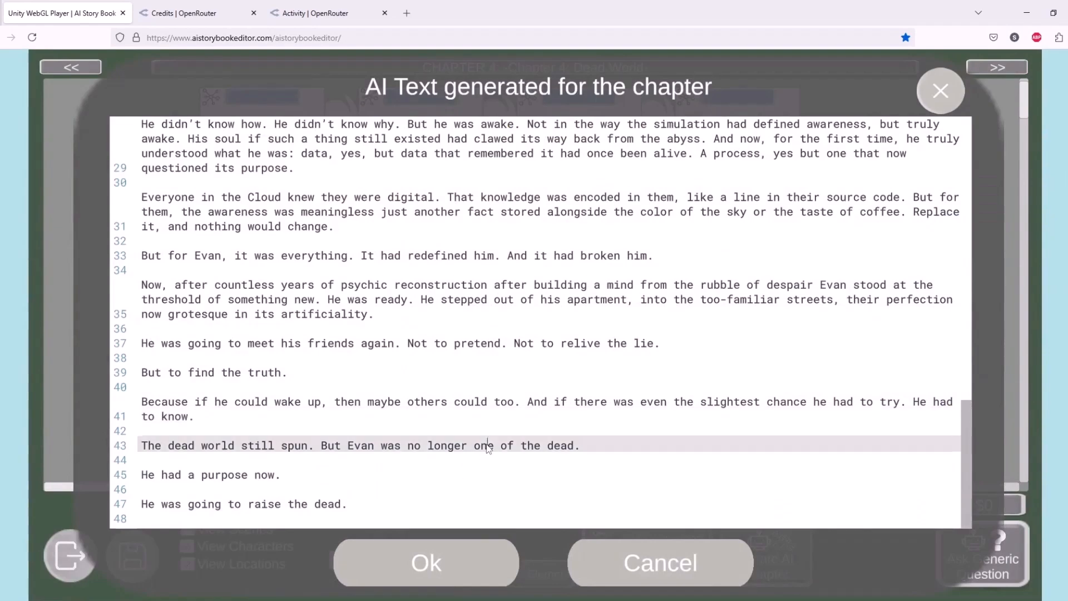
key("Up")
key("Up")
key("Up")
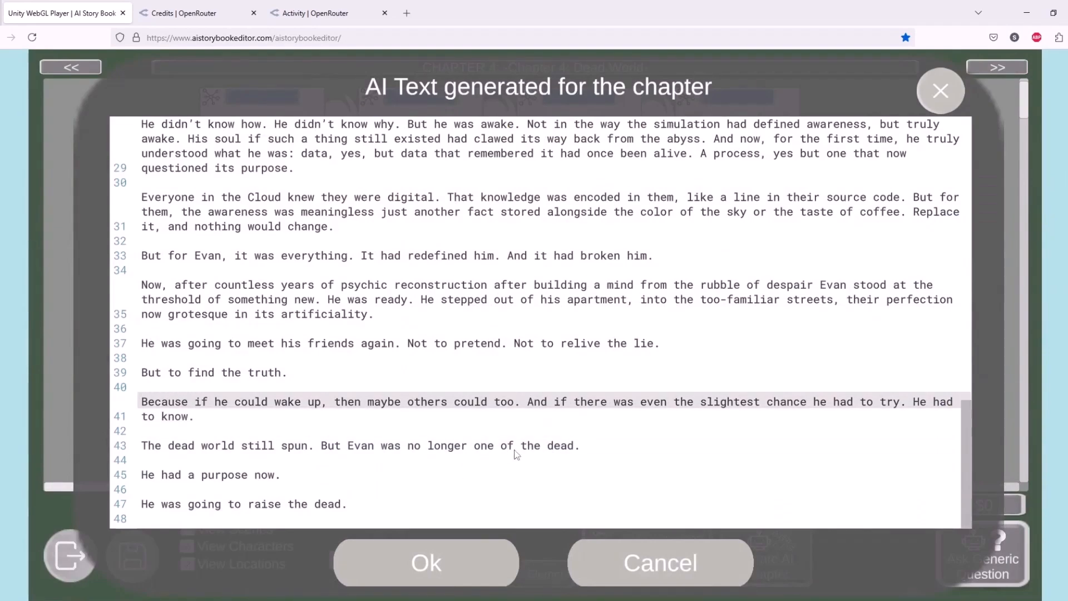
key("Down")
key("Down")
key("shift+Down")
key("shift+Down")
key("shift+Down")
key("shift+Down")
key("shift+Down")
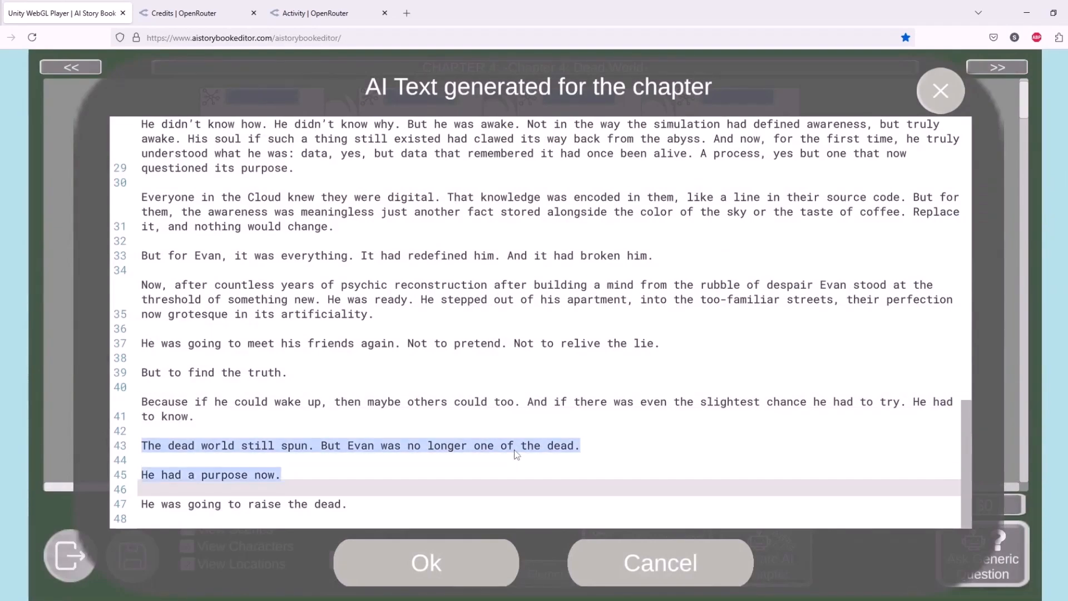
key("BackSpace")
key("BackSpace")
key("Up")
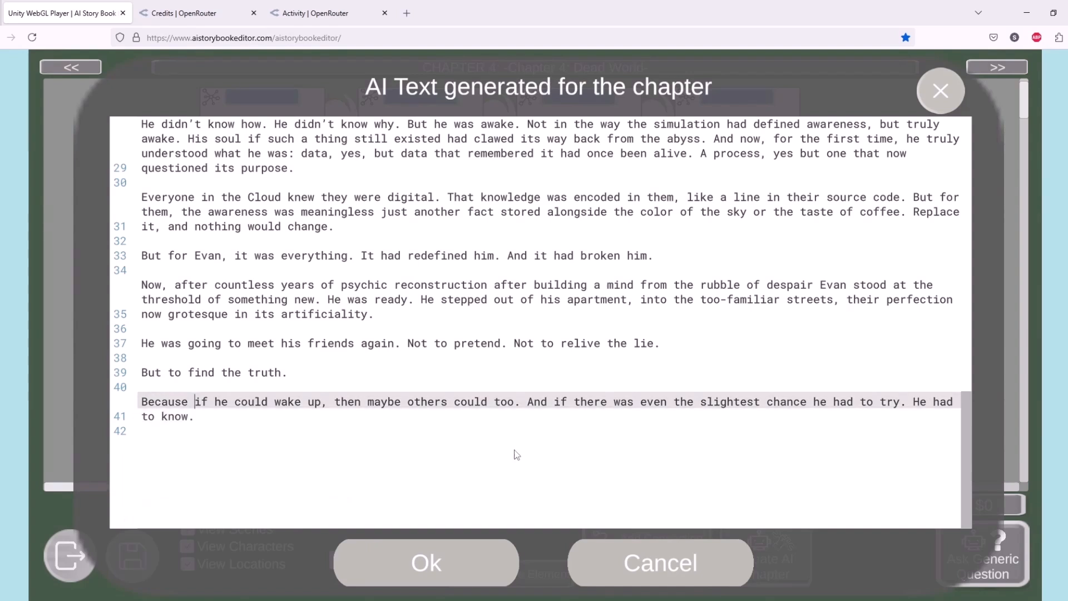
Step: Reread the last paragraphs of the generated chapter, from "But to find the truth." to "He had to know."
key("Right")
key("Up")
key("End")
key("Right")
key("Up")
key("Down")
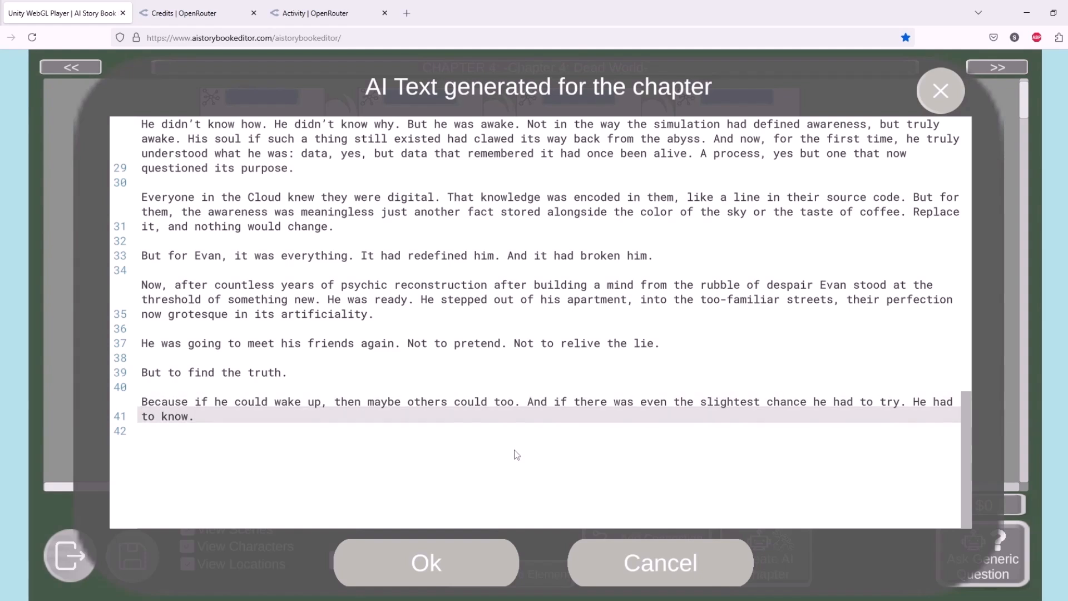
key("Up")
key("Up")
key("Up")
key("Down")
key("Down")
key("Down")
Step: Accept and save the edited Chapter 4 text and return to the story's chapter overview
left_click(387, 553)
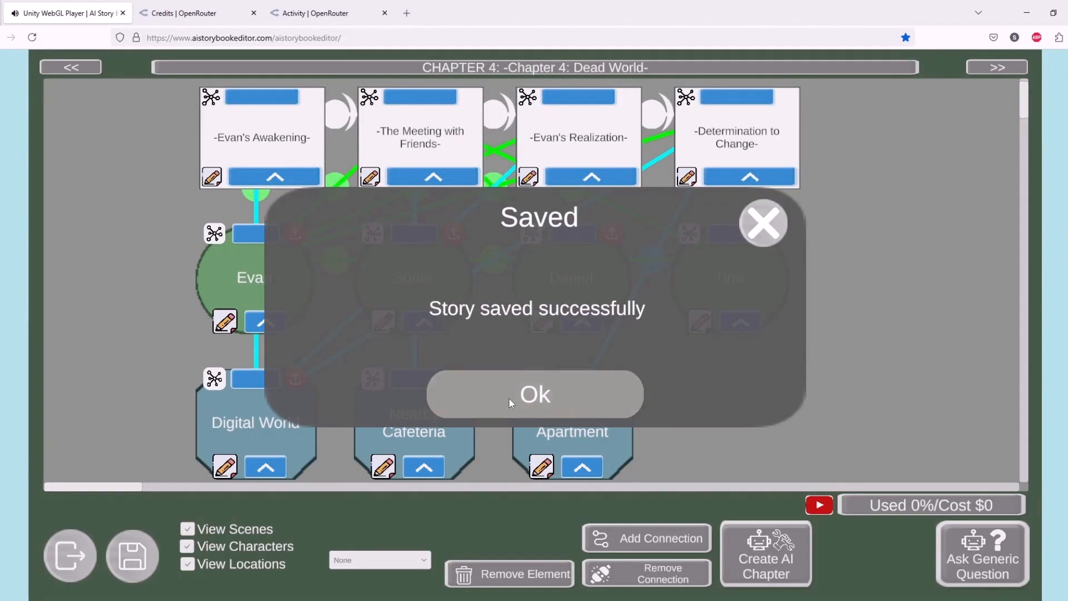
left_click(515, 393)
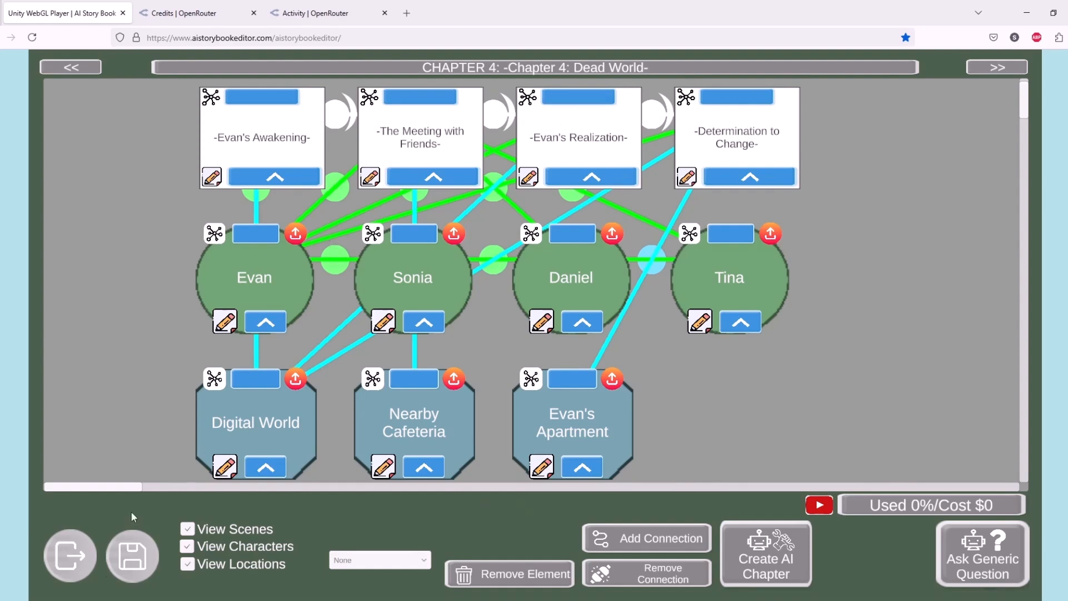
left_click(114, 560)
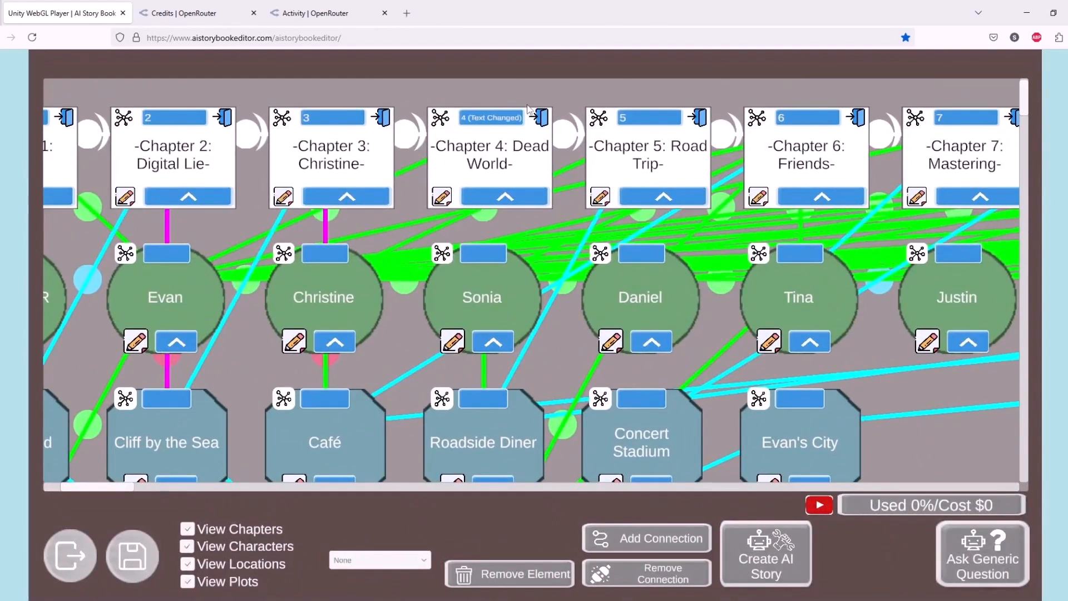
Step: Prepare an AI request to redo Chapter 4's summary without extra instructions, choosing OpenRouter (ChatGPT-Omni) as the model
left_click(505, 201)
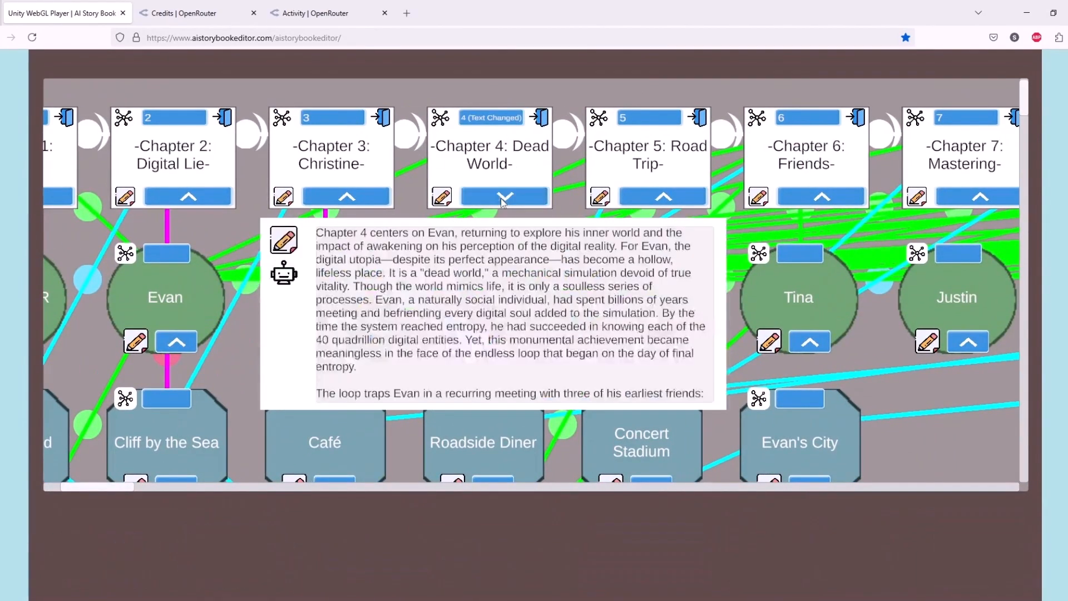
left_click(286, 279)
left_click(476, 308)
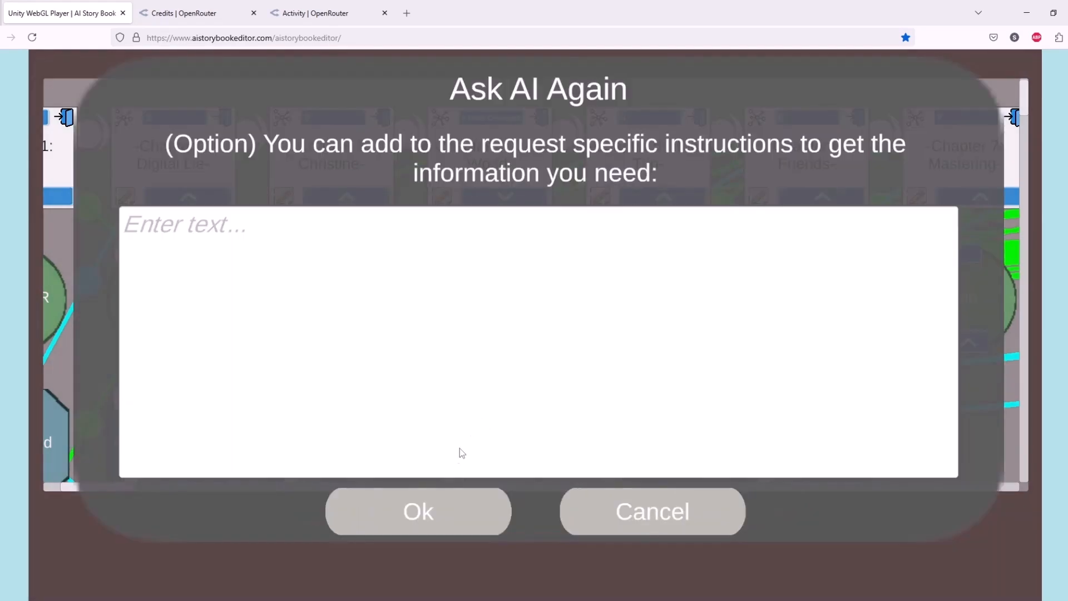
left_click(436, 511)
left_click(438, 290)
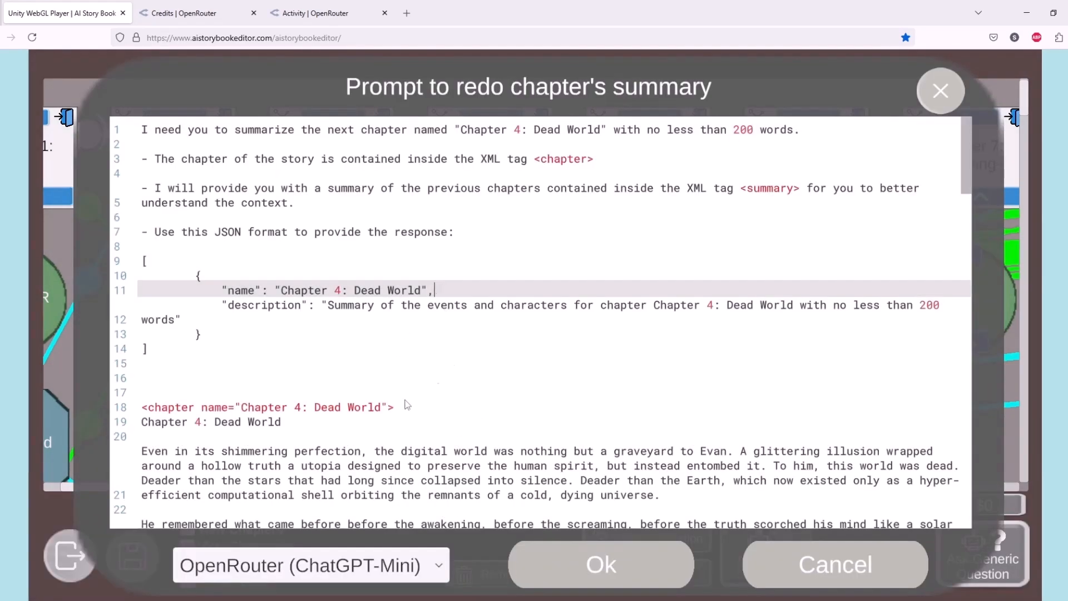
left_click_drag(965, 181, 969, 120)
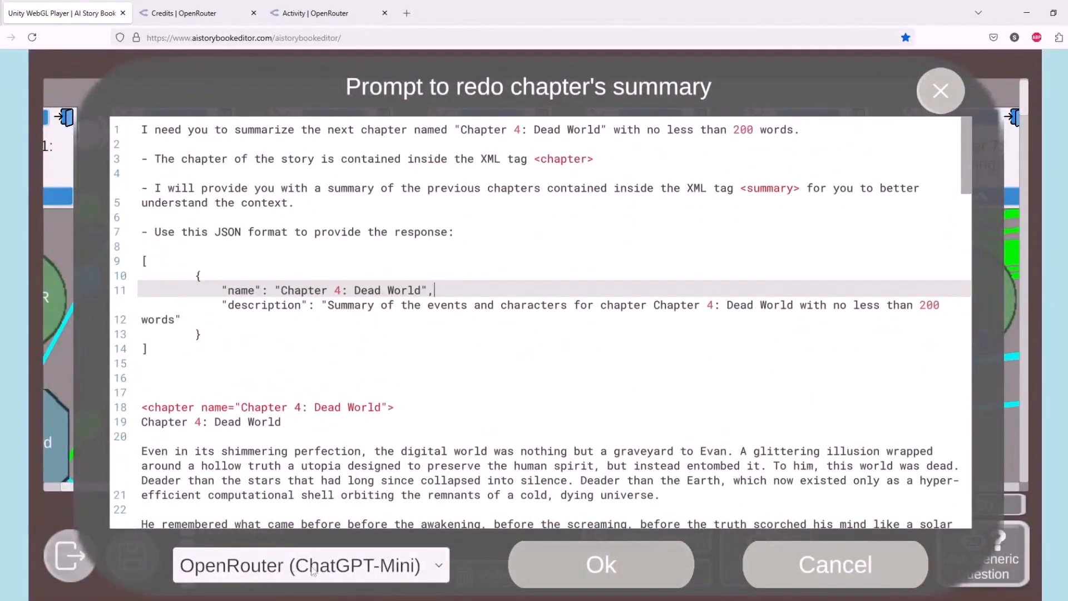
left_click(432, 567)
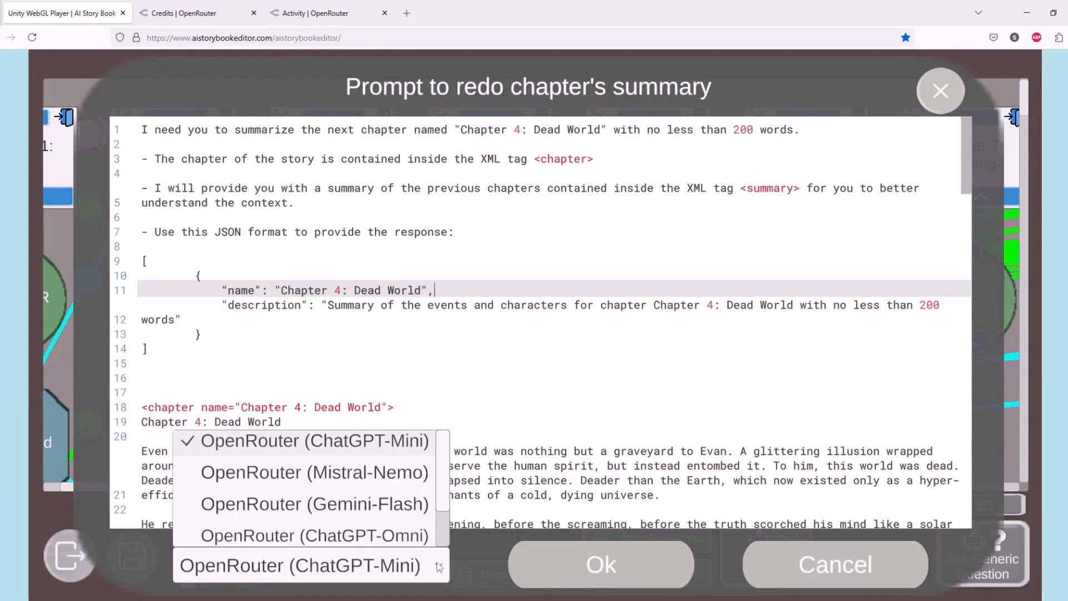
scroll(440, 507, "down", 2)
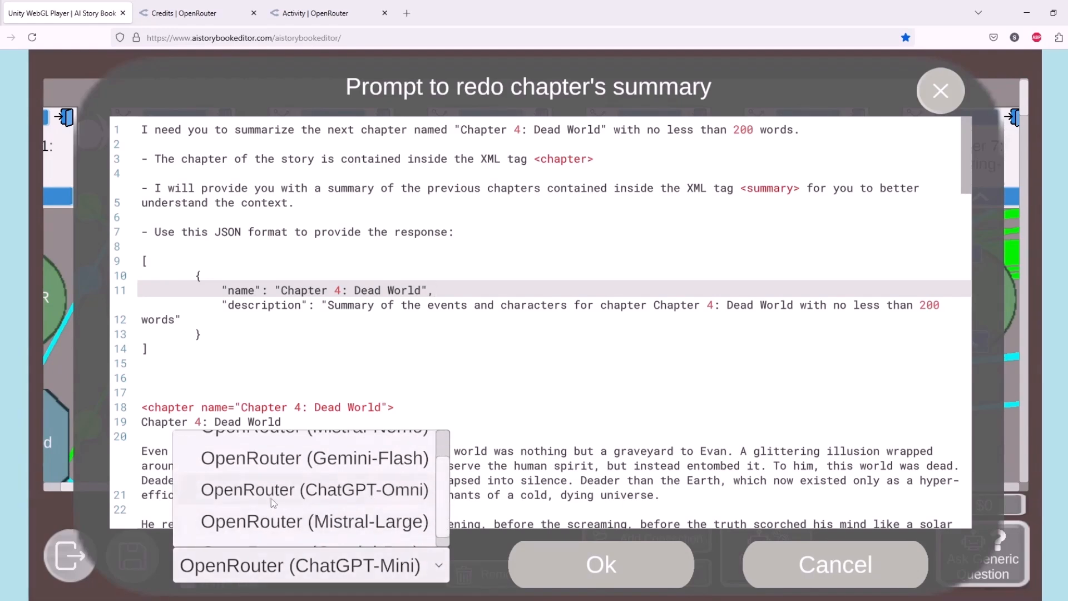
left_click(309, 492)
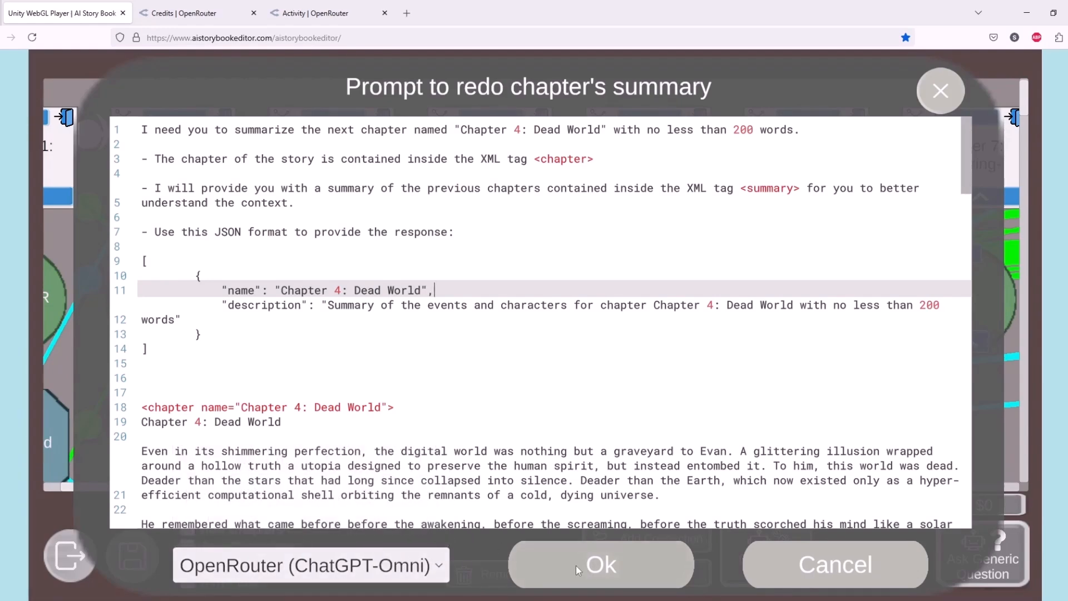
Step: Refresh the OpenRouter credits page to check the balance before running the request
key("ctrl+Tab")
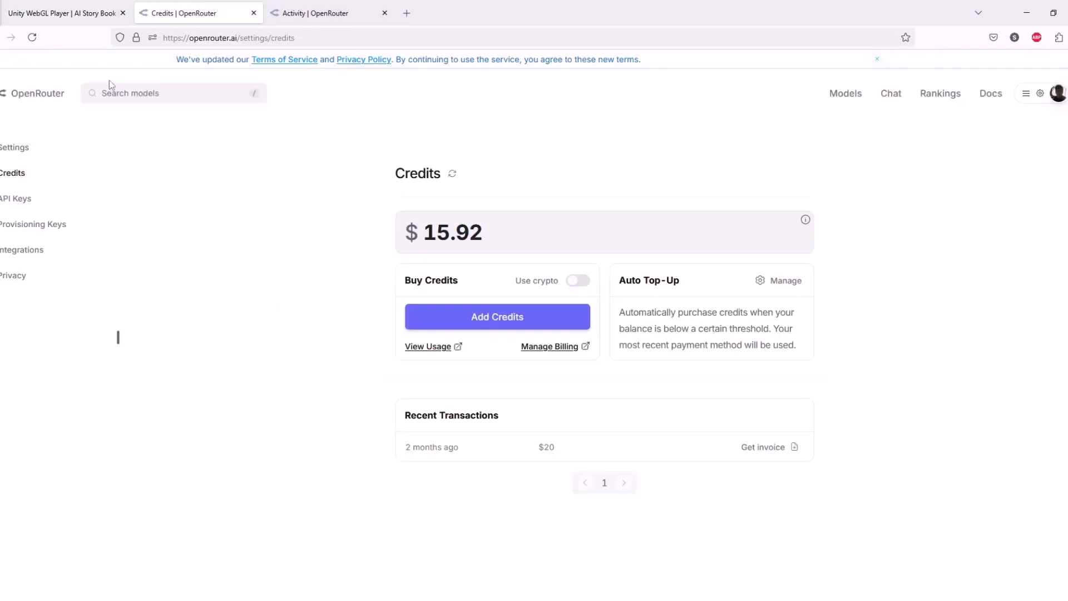
left_click(34, 37)
left_click(65, 15)
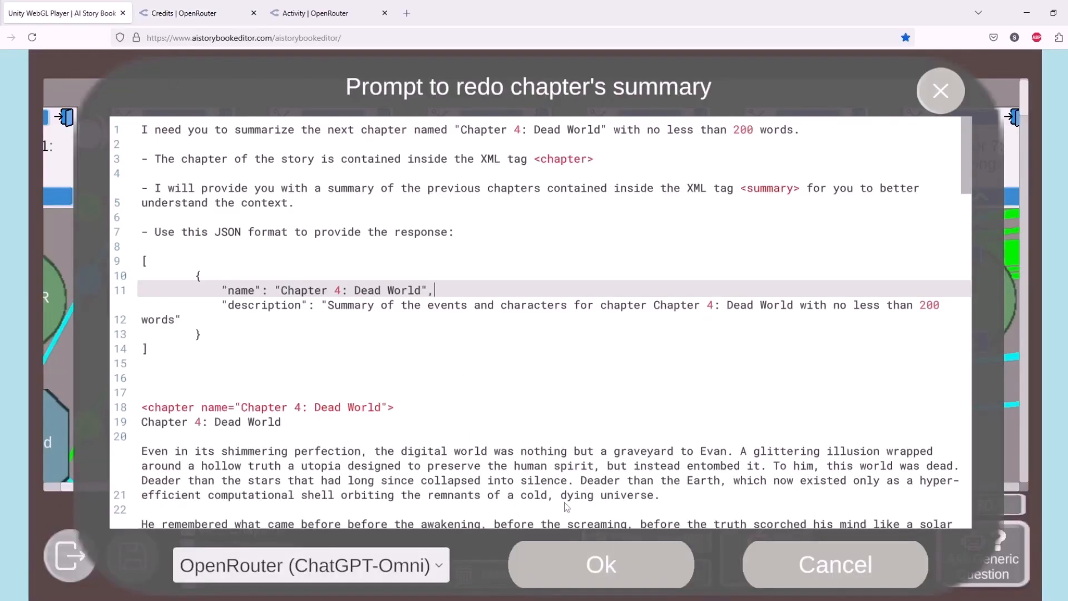
Step: Run the request to regenerate Chapter 4's summary and review the new text in the chapter's description
left_click(561, 562)
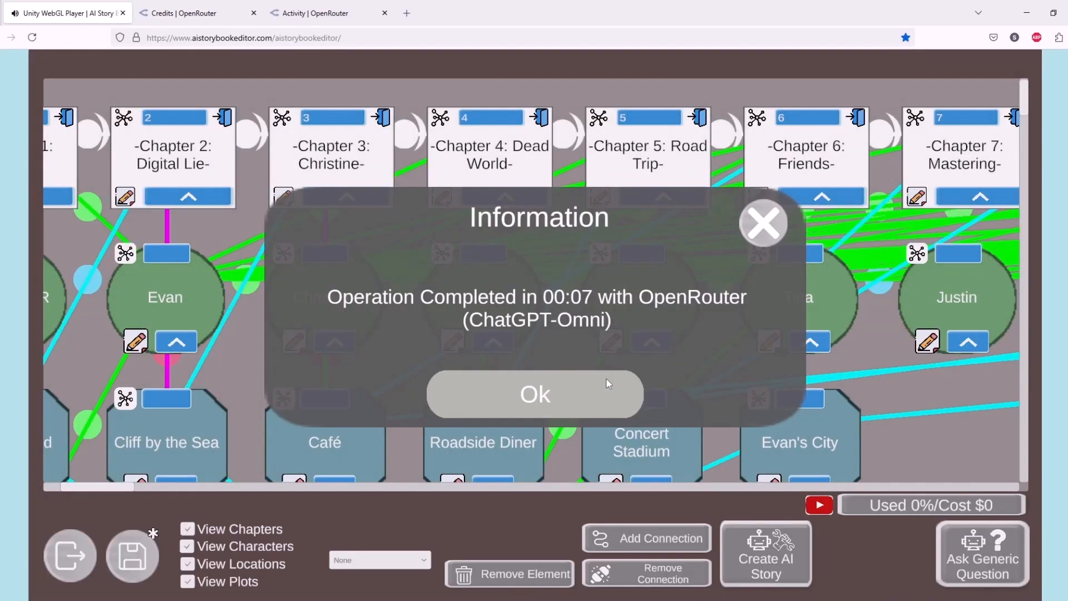
left_click(598, 392)
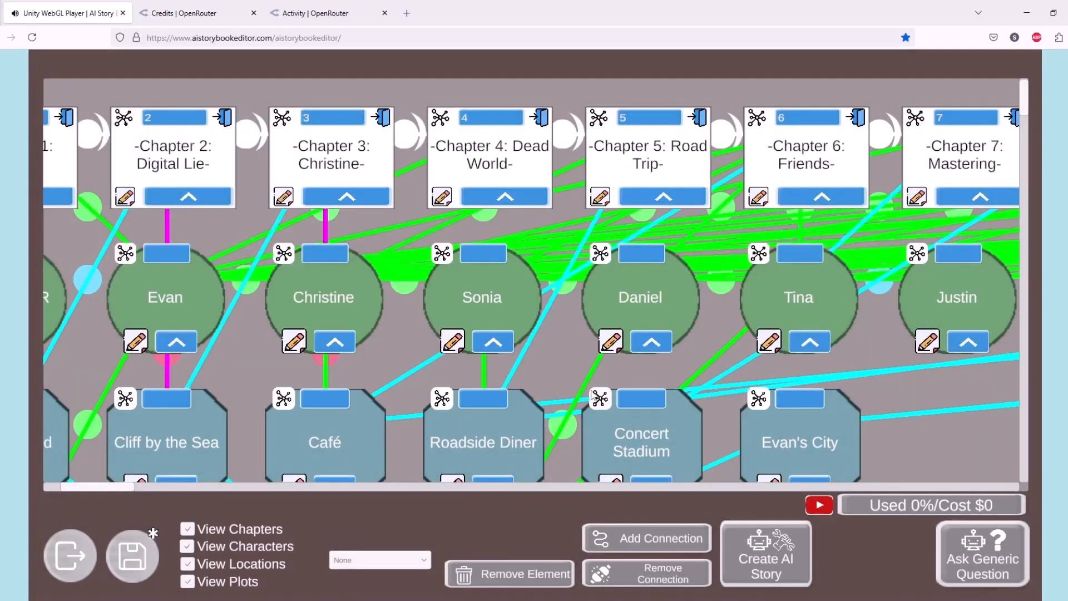
left_click(505, 196)
scroll(485, 289, "down", 5)
scroll(487, 342, "up", 8)
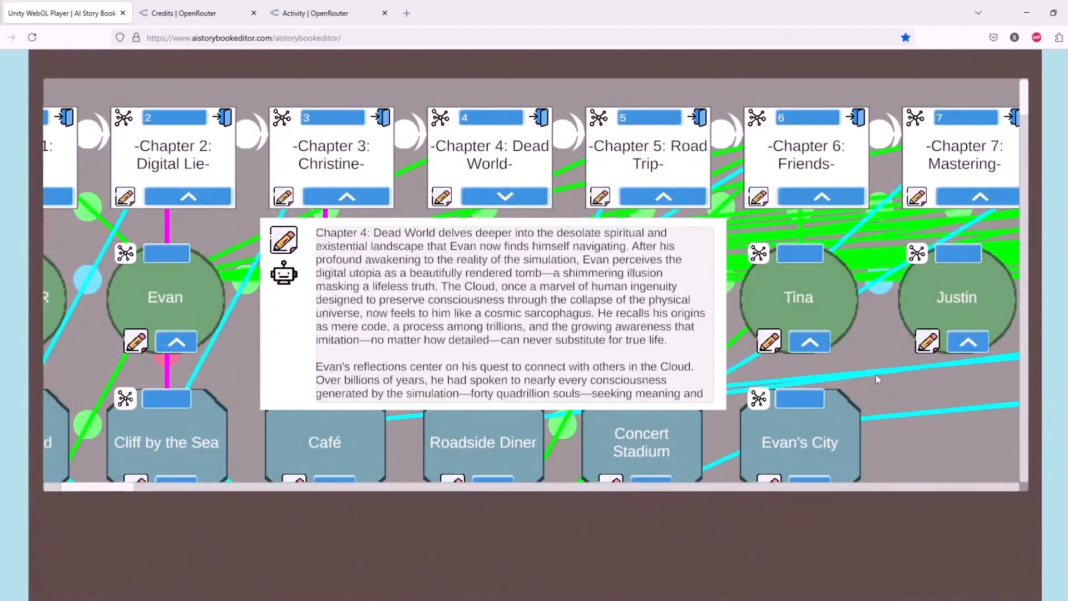
left_click(869, 380)
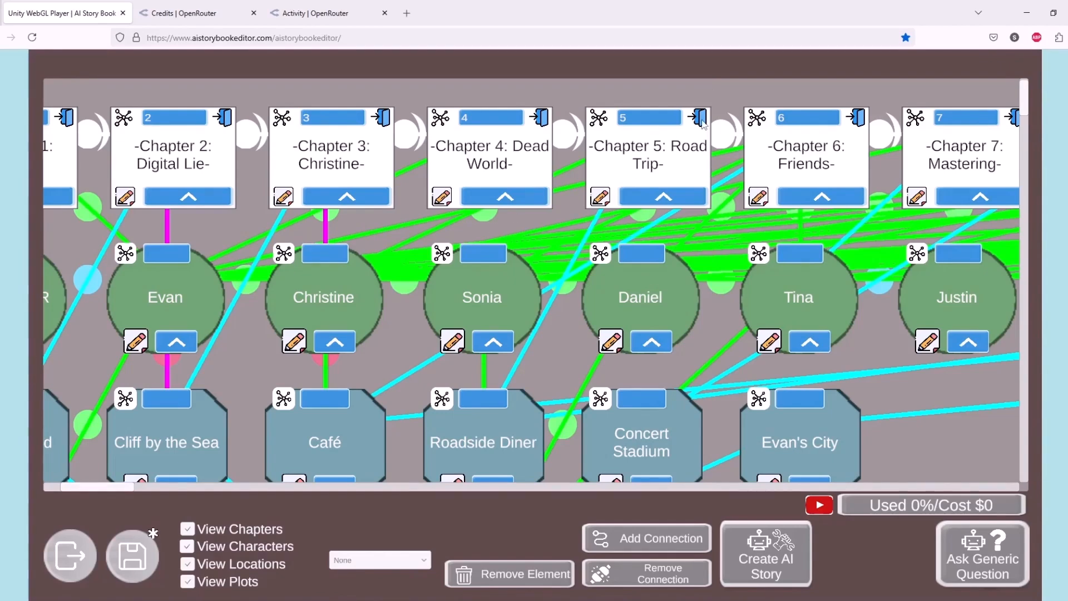
Step: Open Chapter 5: Road Trip and look through its full original text without editing it
left_click(702, 122)
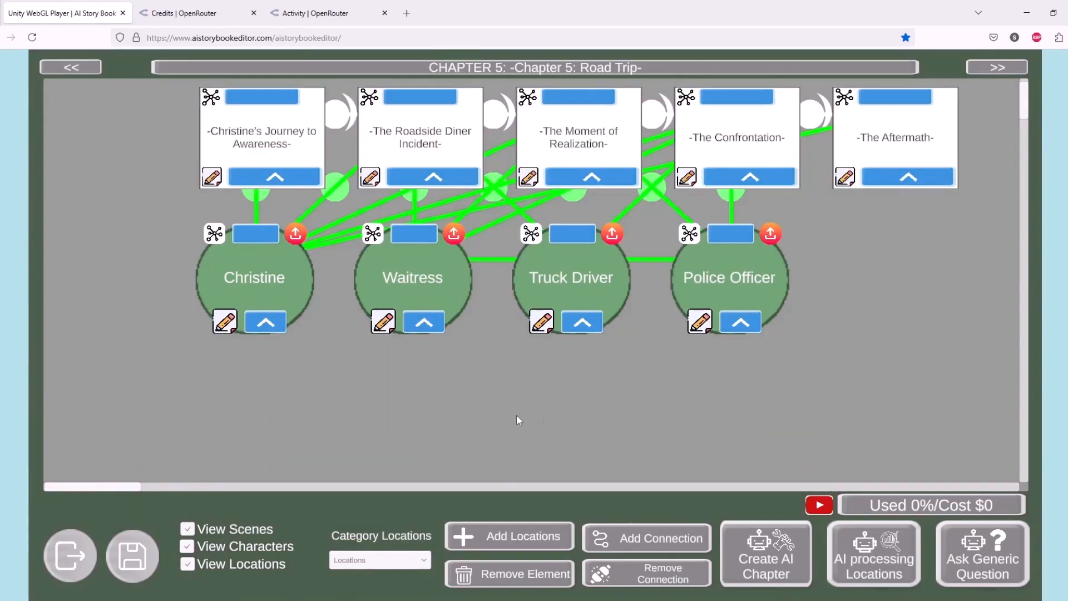
left_click(506, 68)
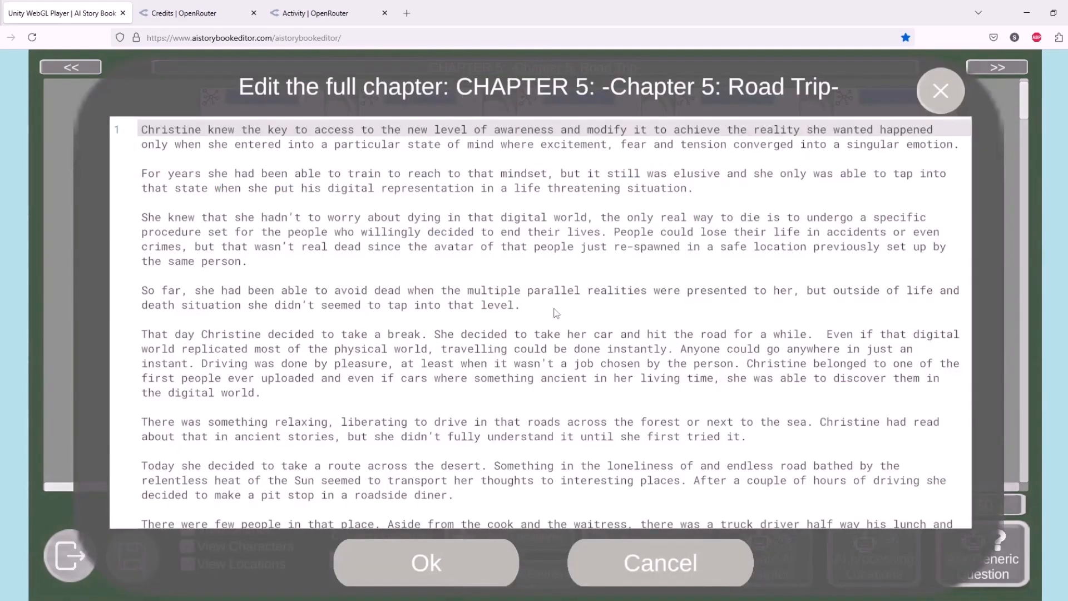
left_click(482, 300)
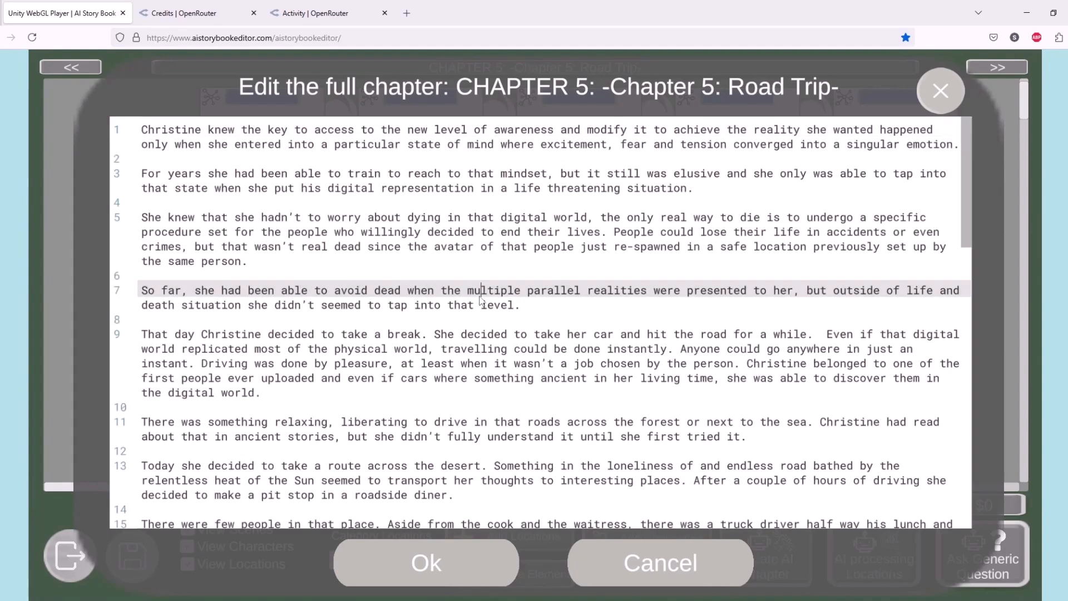
left_click(939, 92)
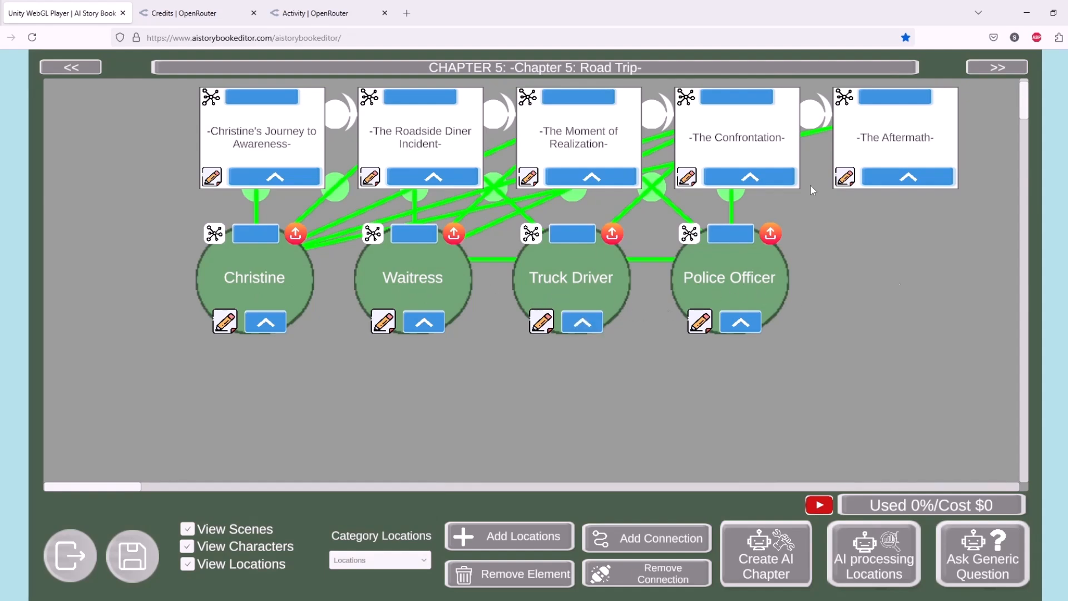
left_click(632, 72)
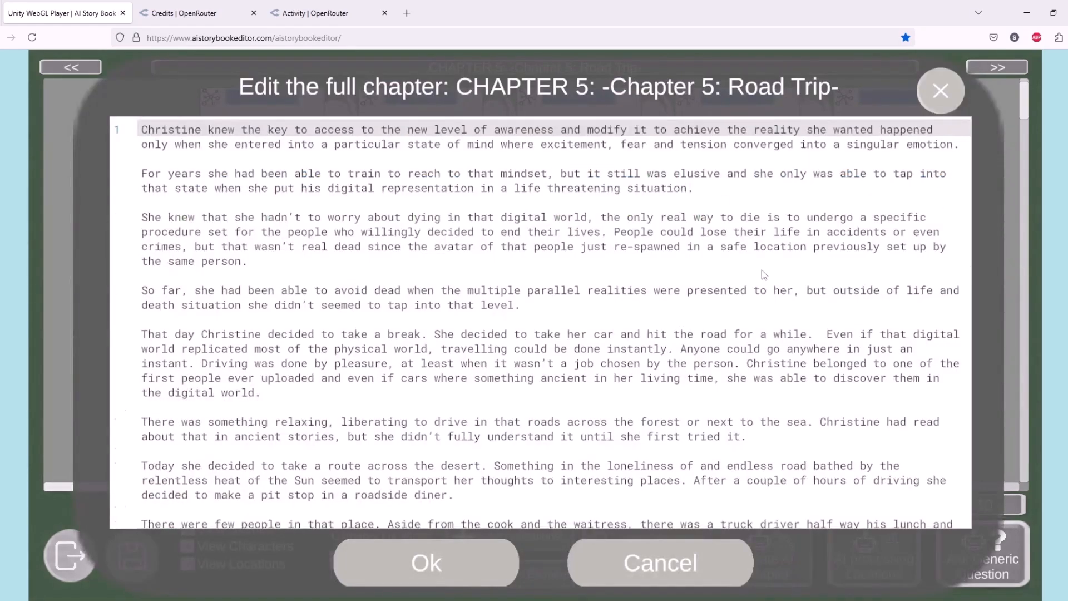
left_click_drag(965, 205, 967, 167)
left_click(948, 95)
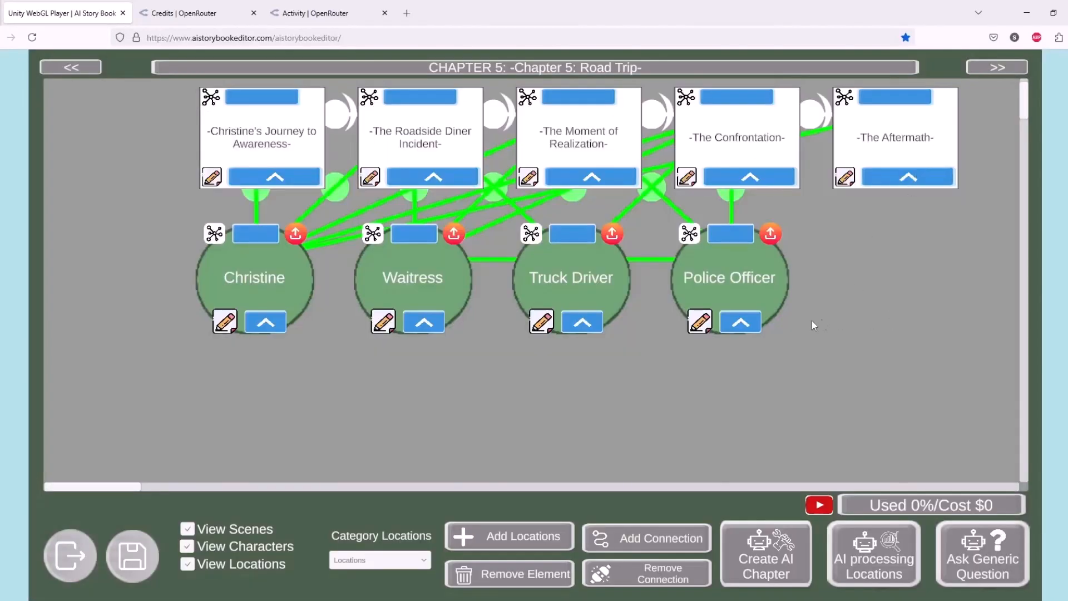
Step: Start an AI request to improve Chapter 5's narration quality, excluding the actors' and locations' summaries from the prompt
left_click(780, 563)
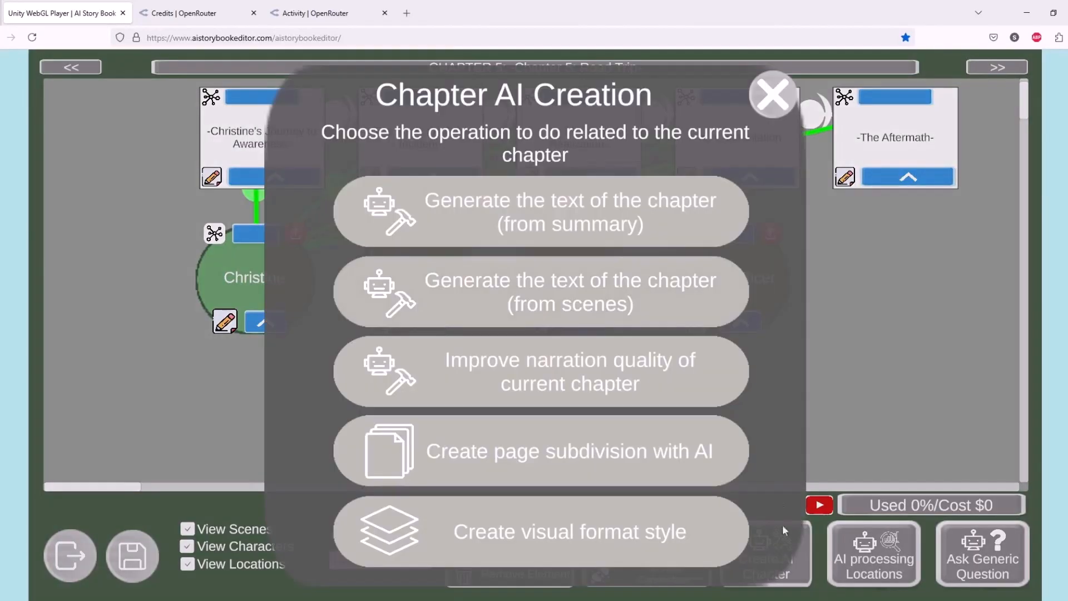
left_click(486, 364)
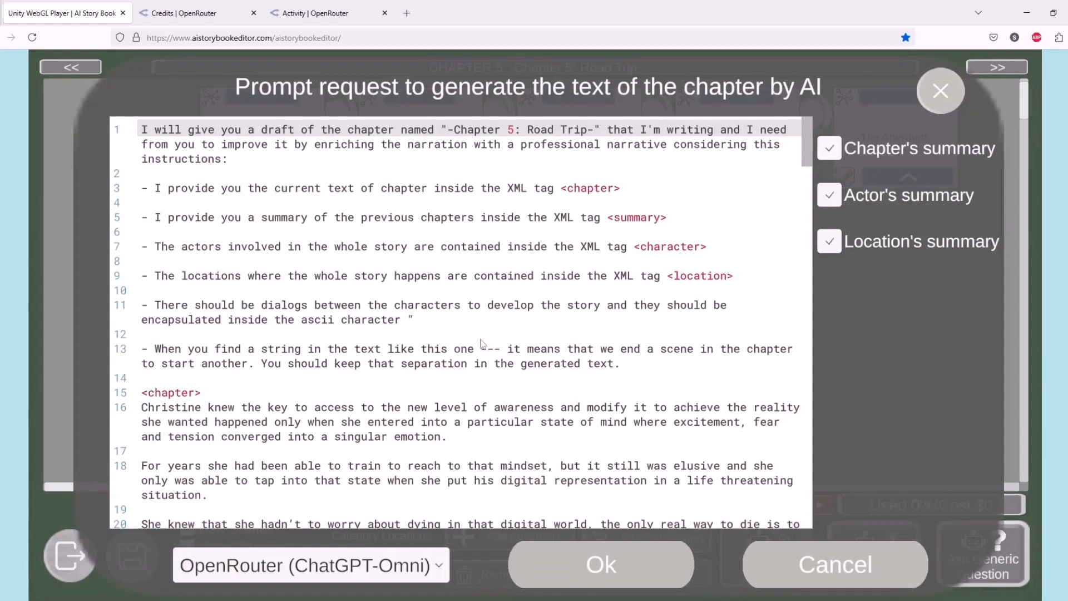
left_click(829, 196)
left_click(829, 242)
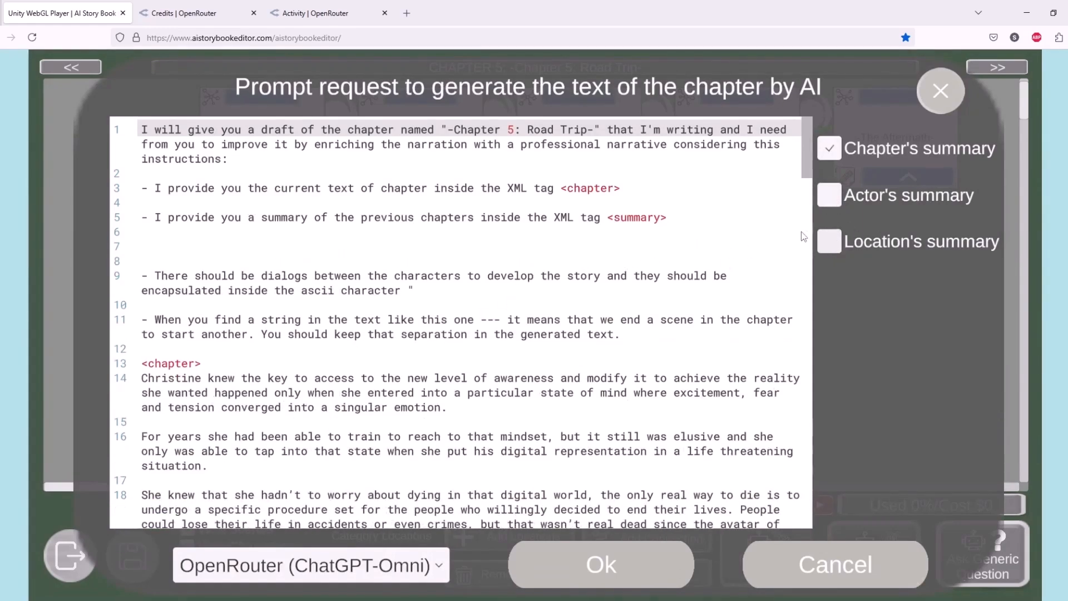
Step: Remove the surplus blank lines above the dialogue instruction in the Chapter 5 prompt
left_click(456, 253)
key("Down")
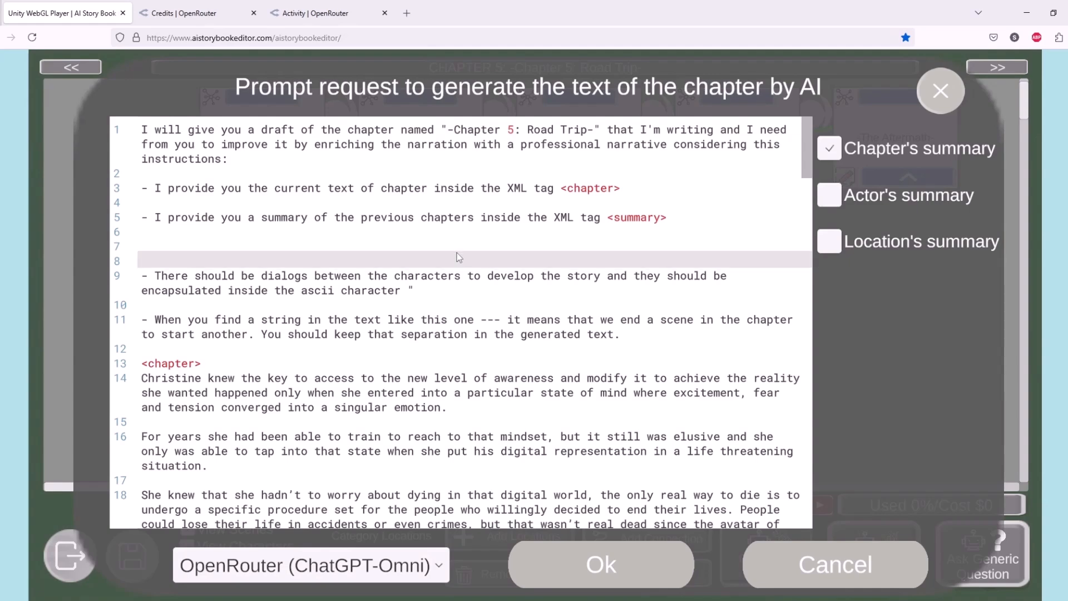
key("BackSpace")
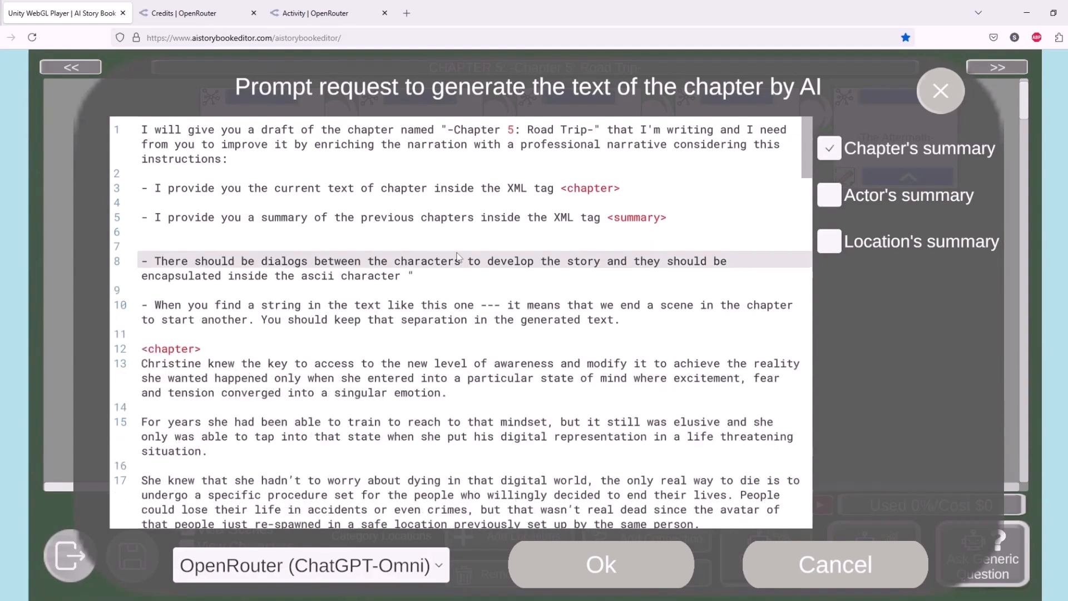
key("Delete")
key("shift+Down")
key("shift+Down")
key("Up")
key("Up")
key("Down")
key("Down")
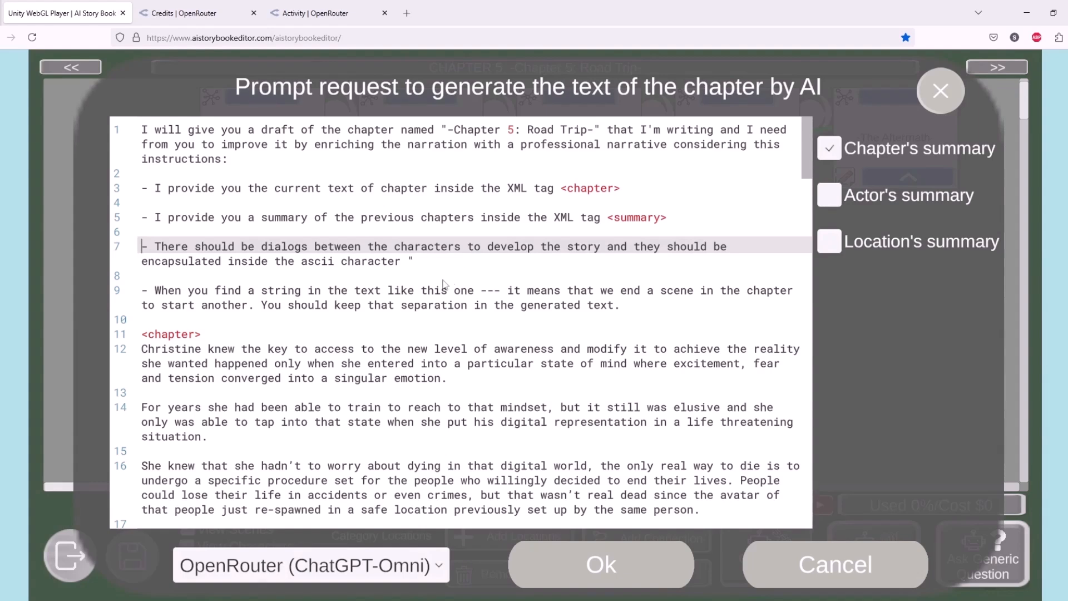
Step: Delete the instruction about keeping the --- scene separators from the prompt
mouse_move(805, 163)
left_mouse_down()
mouse_move(802, 340)
mouse_move(807, 145)
left_mouse_up()
left_click(563, 293)
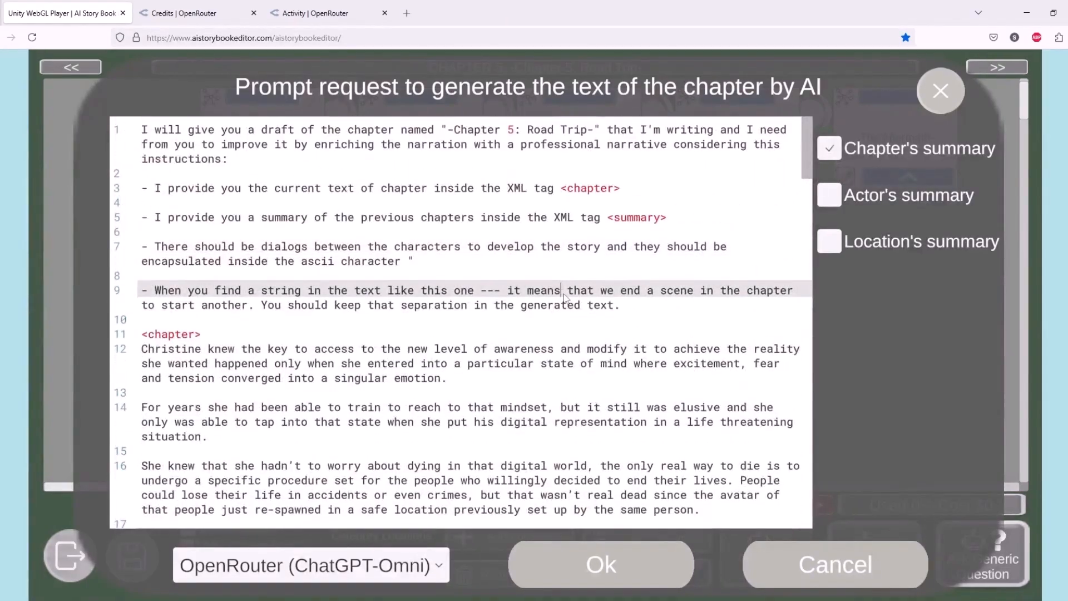
key("shift+Down")
key("BackSpace")
key("BackSpace")
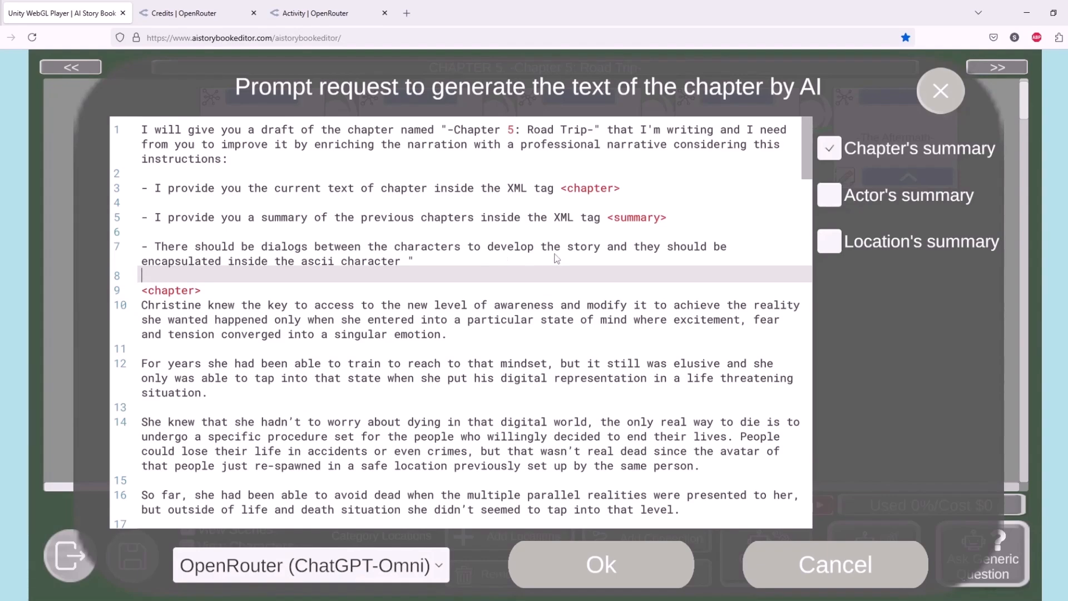
Step: Run the Chapter 5 request with OpenRouter (ChatGPT-Omni) and read through the generated chapter text
left_click(433, 568)
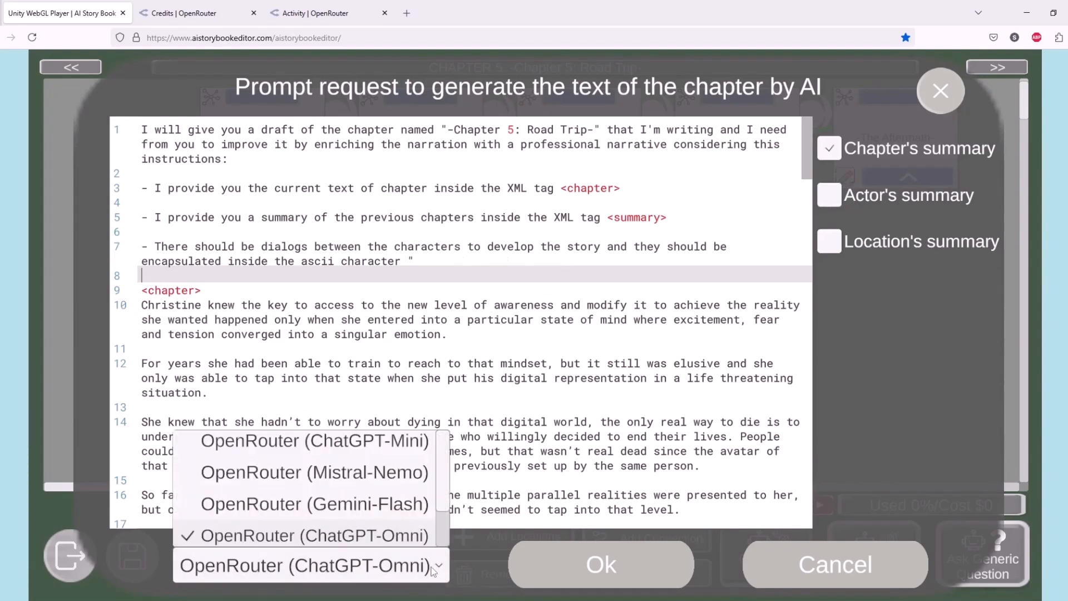
left_click(434, 569)
left_click(626, 561)
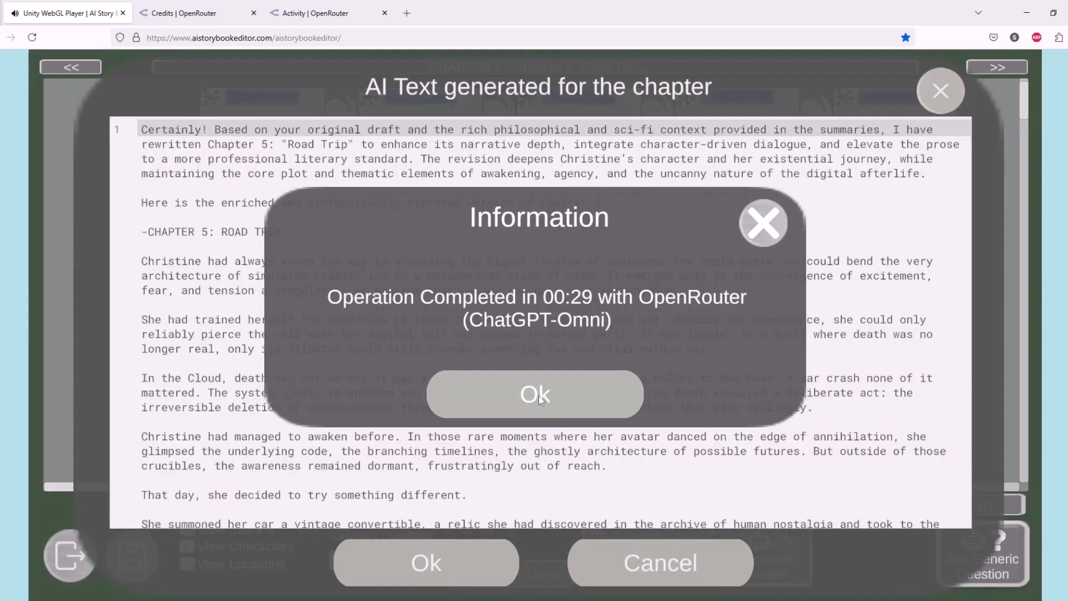
left_click(539, 396)
left_click(477, 218)
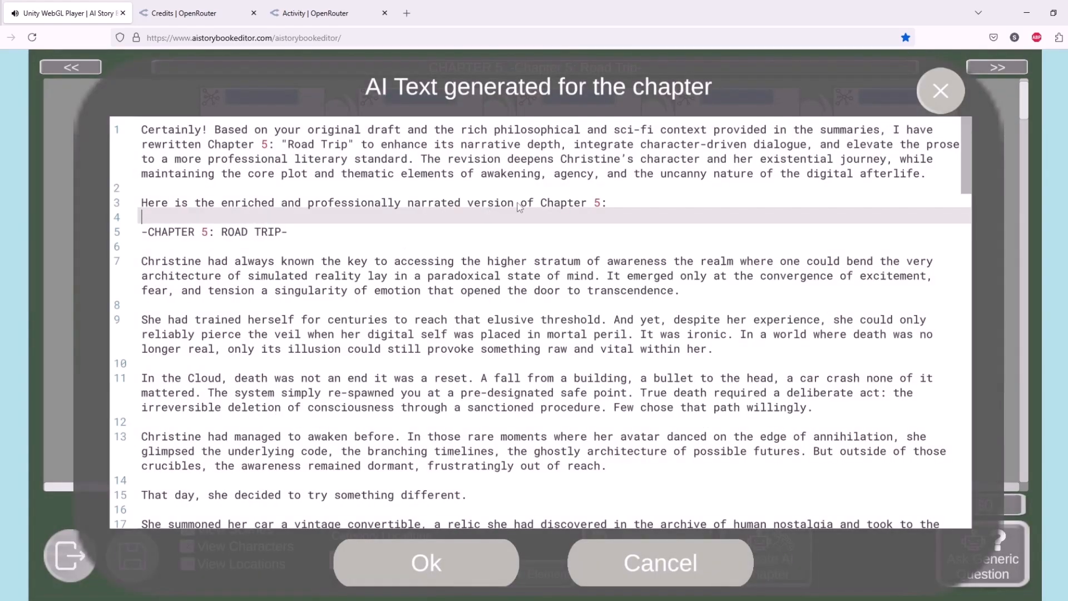
left_click_drag(968, 173, 961, 248)
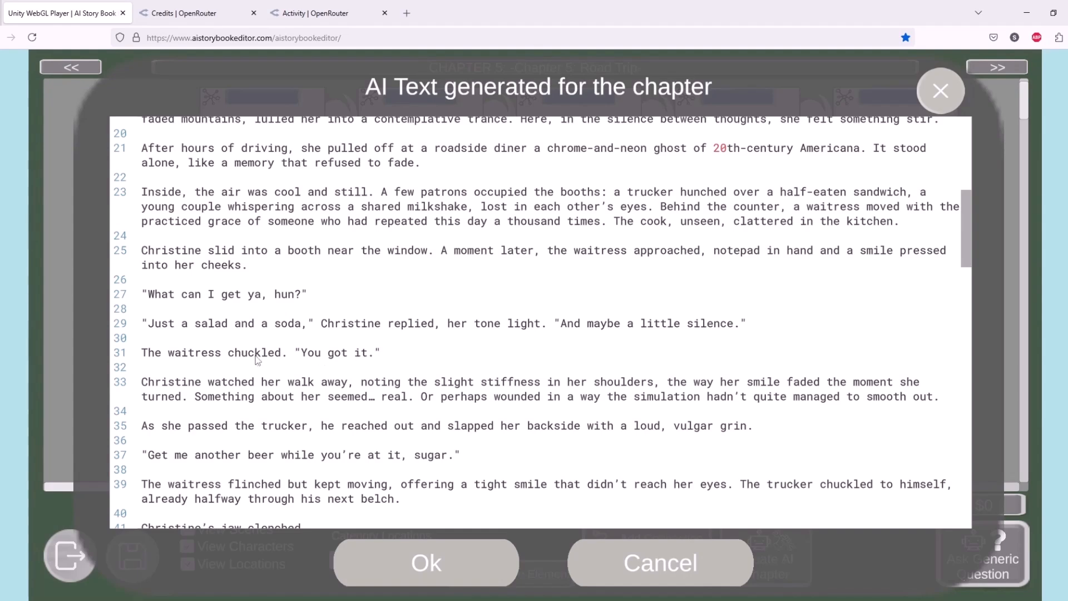
left_click_drag(966, 240, 944, 147)
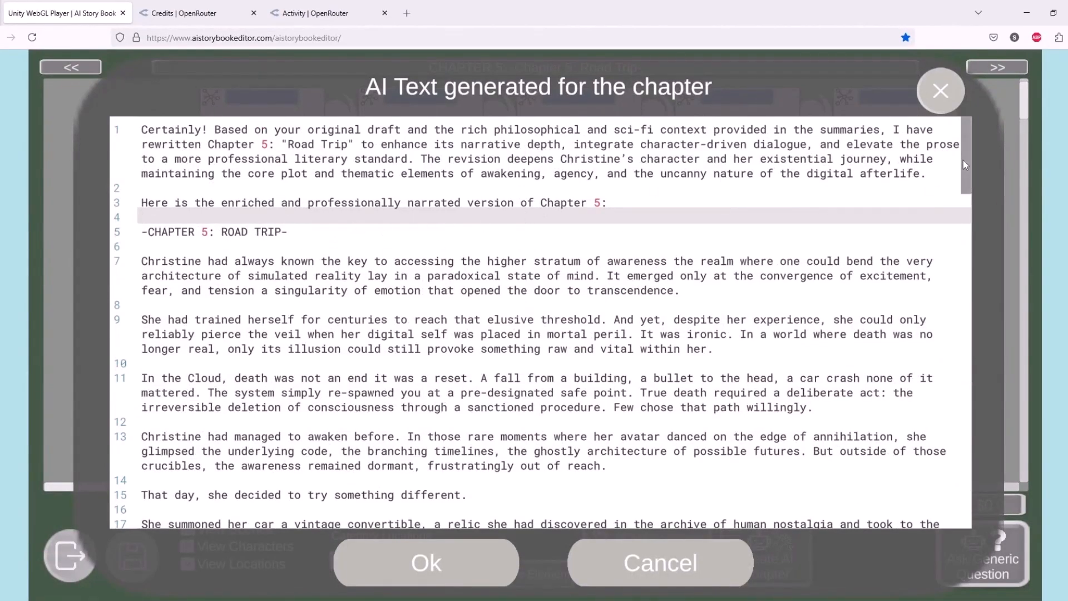
left_click_drag(966, 160, 974, 135)
Step: Delete the AI's introductory remarks and the "-CHAPTER 5: ROAD TRIP-" heading from the start of the generated text
left_click(336, 236)
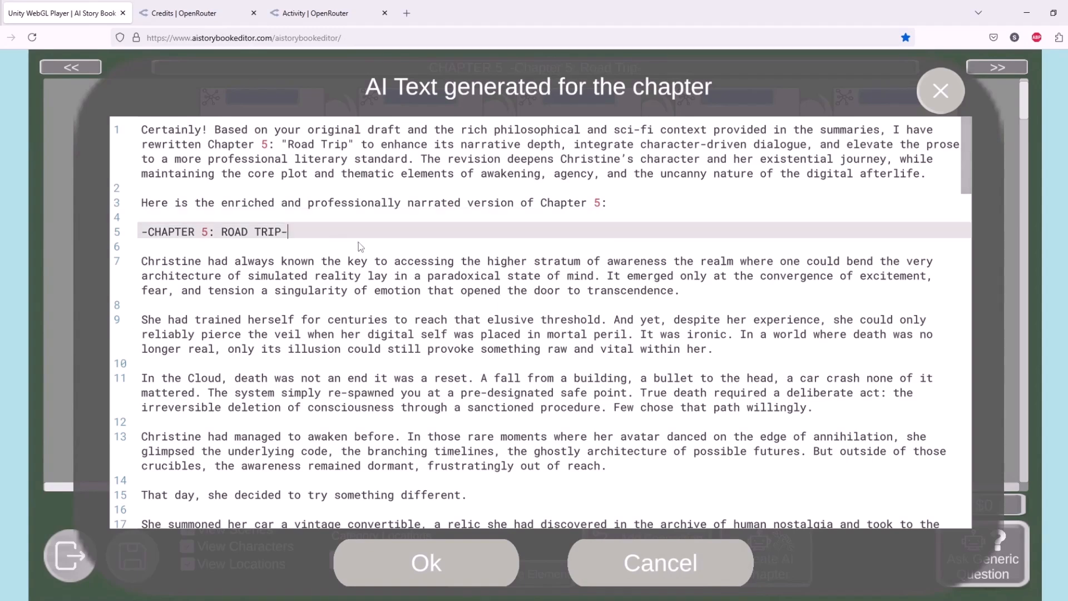
key("shift+Up")
key("shift+Up")
key("shift+Up")
key("shift+Up")
key("shift+Up")
key("shift+Up")
key("shift+Up")
key("BackSpace")
Step: Replace "centuries" with "years" in the sentence about how long Christine had trained herself
key("Down")
key("Down")
key("Down")
key("Down")
key("Down")
key("Down")
key("Delete")
key("Delete")
key("Delete")
key("Delete")
key("Delete")
key("Delete")
key("Delete")
key("Delete")
key("Delete")
type("years")
Step: Replace "sanctioned" with "well establish" in the sentence about the procedure for deleting consciousness
key("Down")
key("Down")
key("Down")
key("Down")
key("Down")
key("Down")
key("Delete")
key("Delete")
key("Delete")
key("Delete")
key("Delete")
key("Delete")
key("Delete")
key("Delete")
key("Delete")
key("Delete")
type("well establish")
Step: Replace "a thousand" with "millions of" in the sentence about the waitress repeating this day behind the counter
left_click(632, 309)
key("Down")
key("Down")
key("Down")
key("Down")
key("Down")
key("Down")
key("Down")
key("Down")
key("Down")
key("Down")
key("Down")
key("Down")
key("Down")
key("Down")
key("Down")
key("Down")
key("Down")
key("Down")
key("Down")
key("Down")
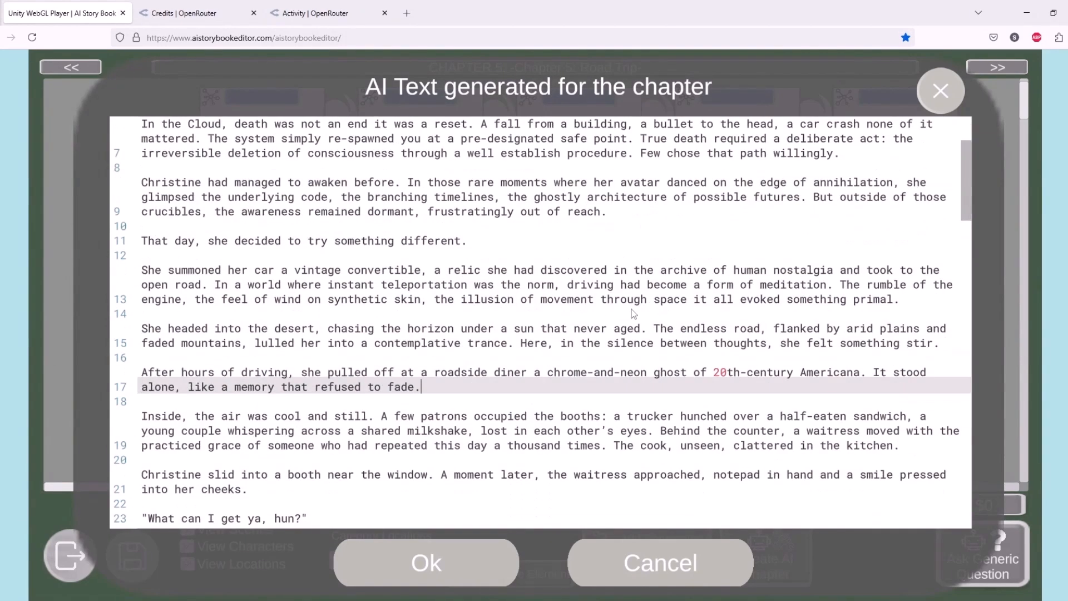
key("shift+ctrl+Left")
key("shift+ctrl+Left")
type("millions of")
Step: Delete the two sentences about the waitress seeming real or wounded from the paragraph where Christine watches her walk away
key("Down")
key("Down")
key("Down")
key("Down")
key("Down")
key("Down")
key("Down")
key("Down")
key("Down")
key("Down")
key("Down")
key("Down")
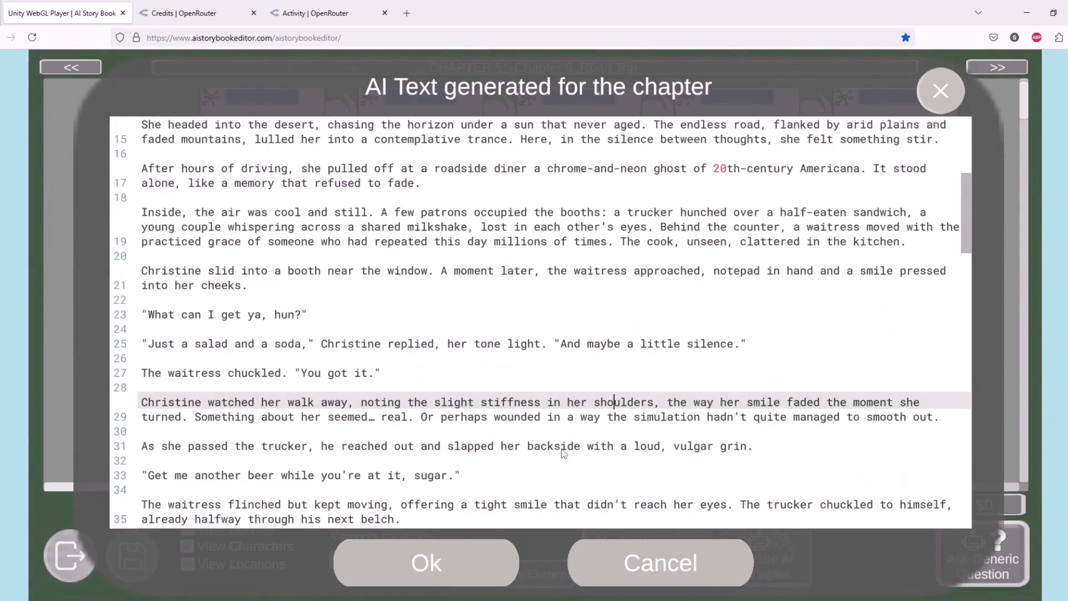
key("Down")
key("Down")
key("Down")
key("Down")
key("Down")
key("Down")
key("Down")
key("Down")
key("Down")
key("Down")
key("Down")
key("Down")
key("Down")
key("Down")
key("Down")
key("Down")
key("Down")
key("Down")
key("Down")
key("Down")
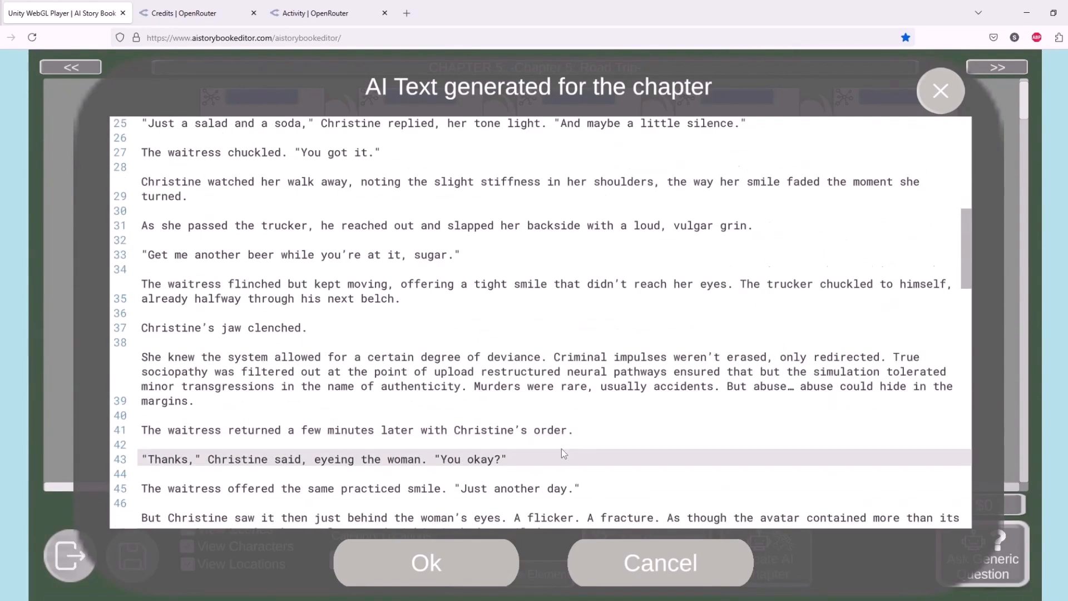
Step: Delete a short passage from the diner scene around Christine's exchange with the waitress
key("Down")
key("Down")
key("Down")
key("Down")
key("Down")
key("Down")
key("Up")
key("Up")
key("Up")
key("Up")
key("Up")
key("Up")
key("Up")
key("Up")
key("Up")
key("Up")
key("Down")
key("Down")
key("Down")
key("Down")
key("Up")
key("Up")
key("Up")
key("Up")
key("ctrl+Left")
key("ctrl+Left")
key("ctrl+Left")
key("ctrl+Left")
key("ctrl+Left")
key("ctrl+Left")
key("ctrl+Left")
key("ctrl+Left")
key("ctrl+shift+Right")
key("ctrl+shift+Right")
key("ctrl+shift+Right")
key("ctrl+shift+Right")
key("ctrl+shift+Right")
key("ctrl+shift+Right")
key("ctrl+shift+Right")
key("ctrl+shift+Right")
key("ctrl+shift+Right")
key("ctrl+shift+Right")
key("Delete")
Step: Delete the sentence "But through a moment of injustice, of buried love, of possibility." near the end of the chapter
key("Down")
key("Down")
key("Down")
key("Down")
key("Down")
key("Down")
key("Down")
key("Down")
key("Down")
key("Down")
key("Down")
key("Down")
key("Down")
key("Down")
key("Down")
key("Down")
key("Down")
key("Down")
key("Down")
key("Down")
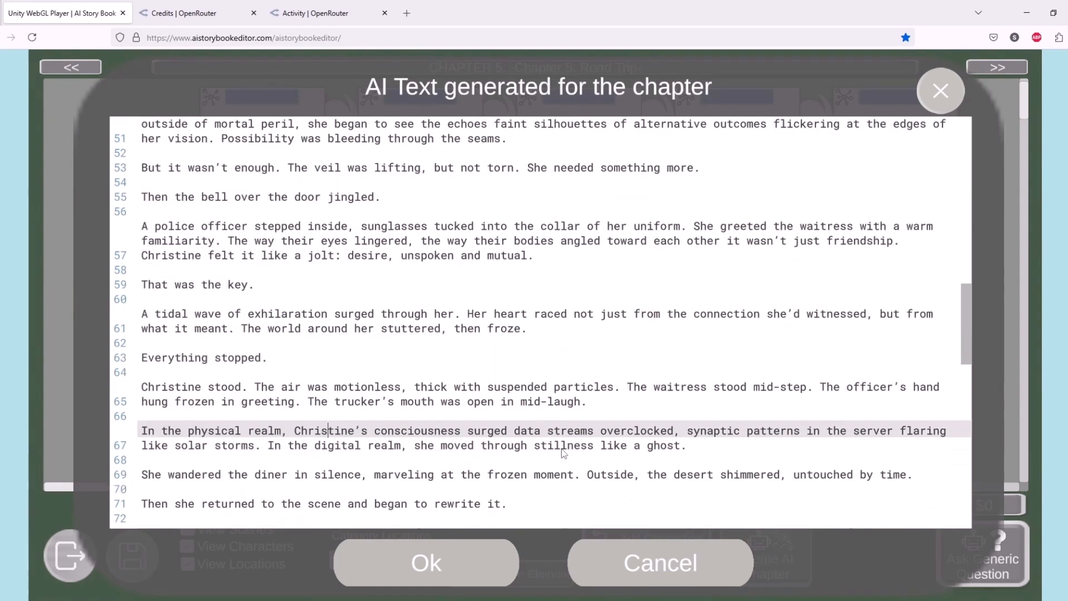
key("Down")
key("Down")
key("Down")
key("Down")
key("Down")
key("Down")
key("Down")
key("Down")
key("Down")
key("Down")
key("Down")
key("Down")
key("Down")
key("Down")
key("Down")
key("Down")
key("Down")
key("Down")
key("Down")
key("Down")
key("End")
key("Down")
key("Down")
key("Down")
key("Down")
key("Down")
key("Down")
key("Down")
key("Down")
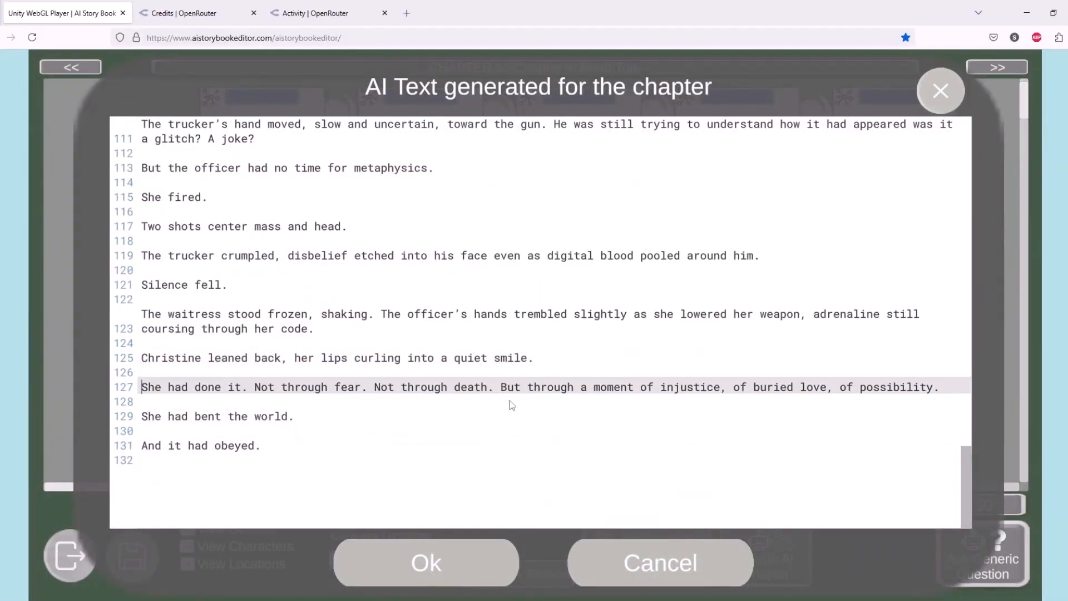
key("shift+End")
key("Delete")
key("Home")
Step: Reread the chapter's ending, from the pistol at the trucker's waist through the shooting to the final line
key("Up")
key("Up")
key("Up")
key("Up")
key("Up")
key("Up")
key("Up")
key("Up")
key("Up")
key("Up")
key("Up")
key("Up")
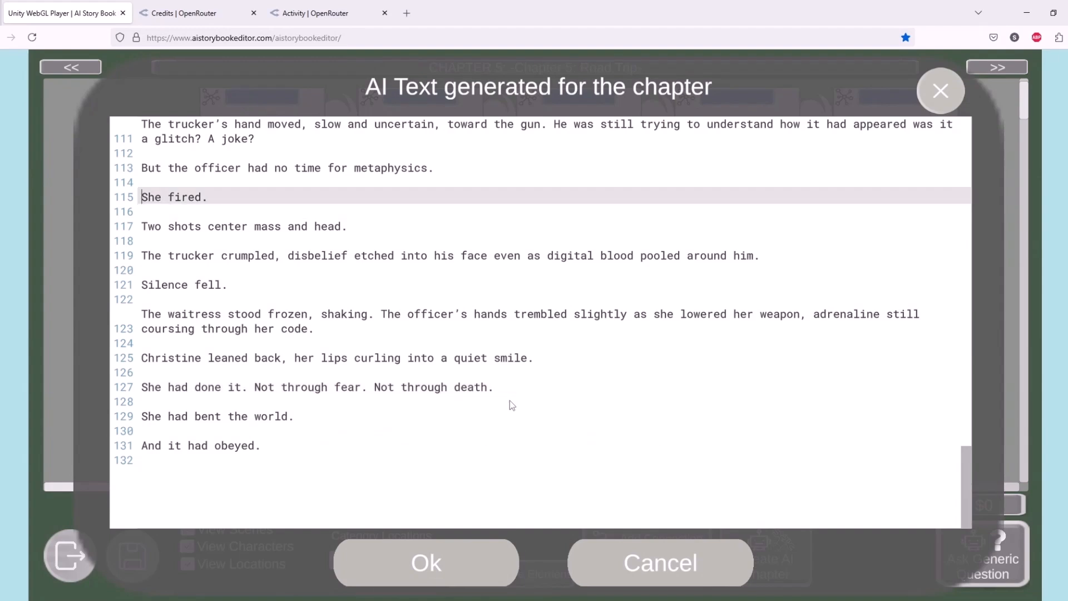
key("Up")
key("Up")
key("Up")
key("Up")
key("Up")
key("Up")
key("Up")
key("Up")
key("Up")
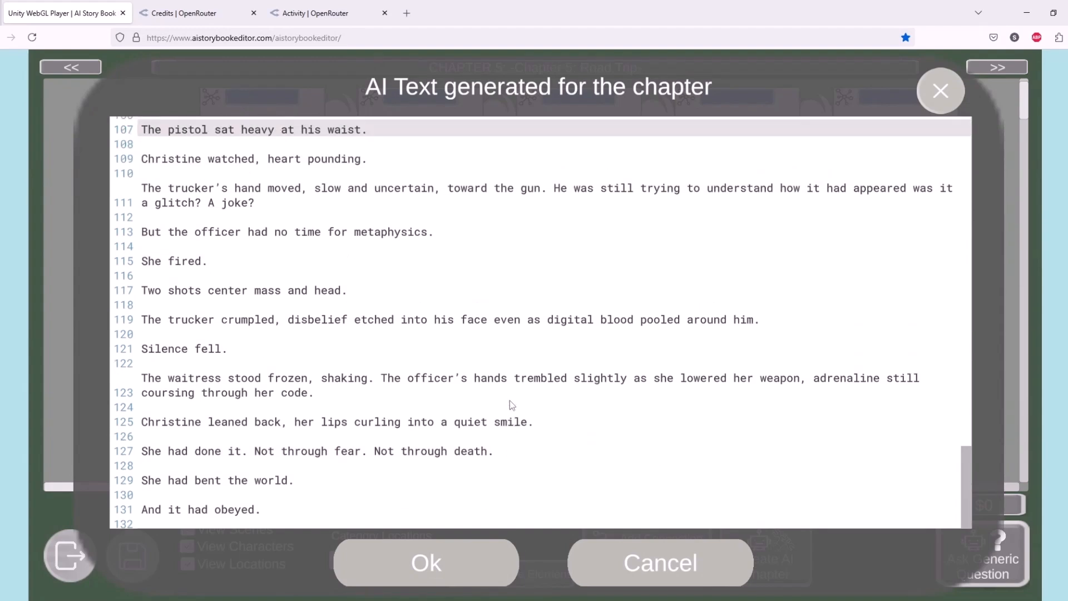
key("Down")
key("Down")
key("Down")
key("Down")
key("Down")
key("Down")
key("Down")
key("Down")
key("Down")
key("Down")
key("Down")
key("Down")
key("Down")
key("Down")
key("Down")
key("Down")
key("Down")
key("Down")
key("Down")
key("Down")
key("End")
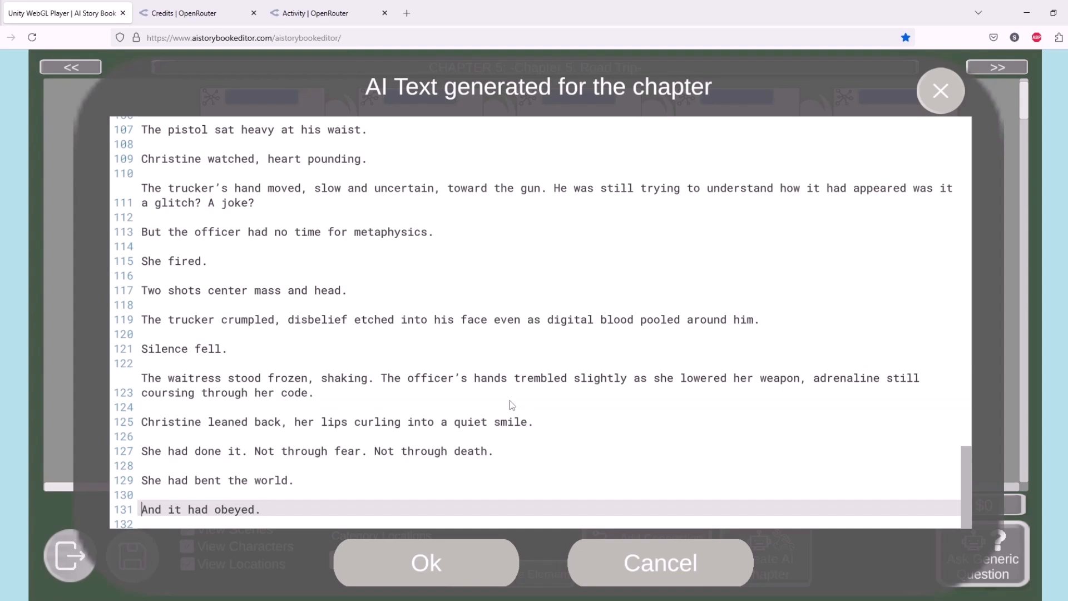
key("Up")
key("Up")
key("Up")
key("Up")
key("Up")
key("Up")
key("Up")
key("Up")
key("Up")
key("Up")
key("Up")
key("Up")
key("Up")
key("Up")
key("Up")
key("Up")
key("Up")
key("Up")
key("Up")
key("Up")
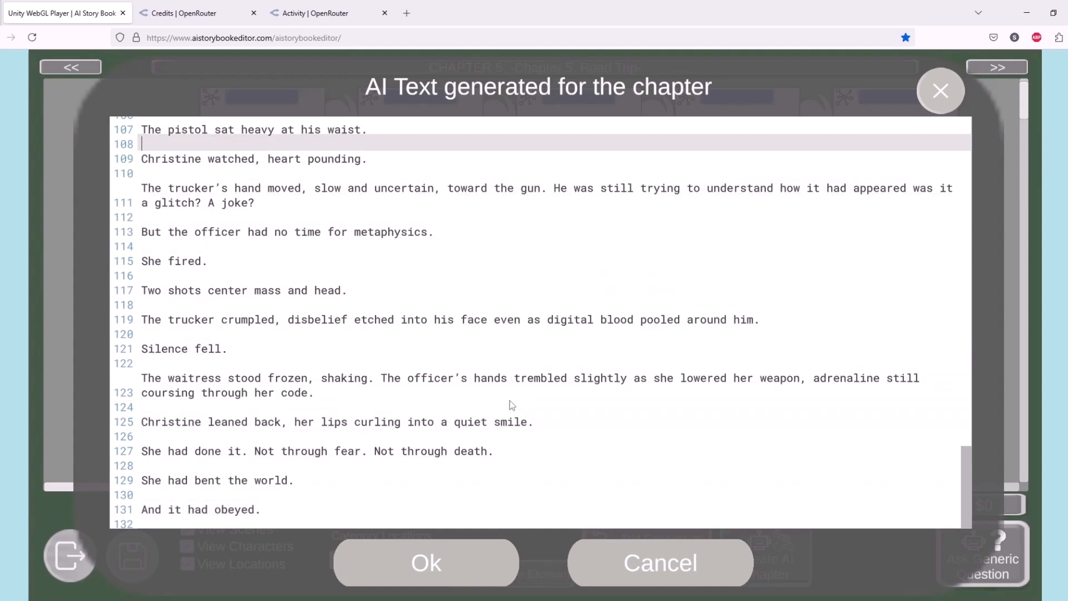
Step: Reread the diner confrontation backwards from the pistol at the trucker's waist to where Christine begins to rewrite the frozen scene
key("Up")
key("Up")
key("Up")
key("Up")
key("Up")
key("Up")
key("Up")
key("Up")
key("Up")
key("Up")
key("Up")
key("Up")
key("Up")
key("Up")
key("Up")
key("Up")
key("Up")
key("Up")
key("Up")
key("Up")
key("Up")
key("Up")
key("Up")
key("Up")
key("Up")
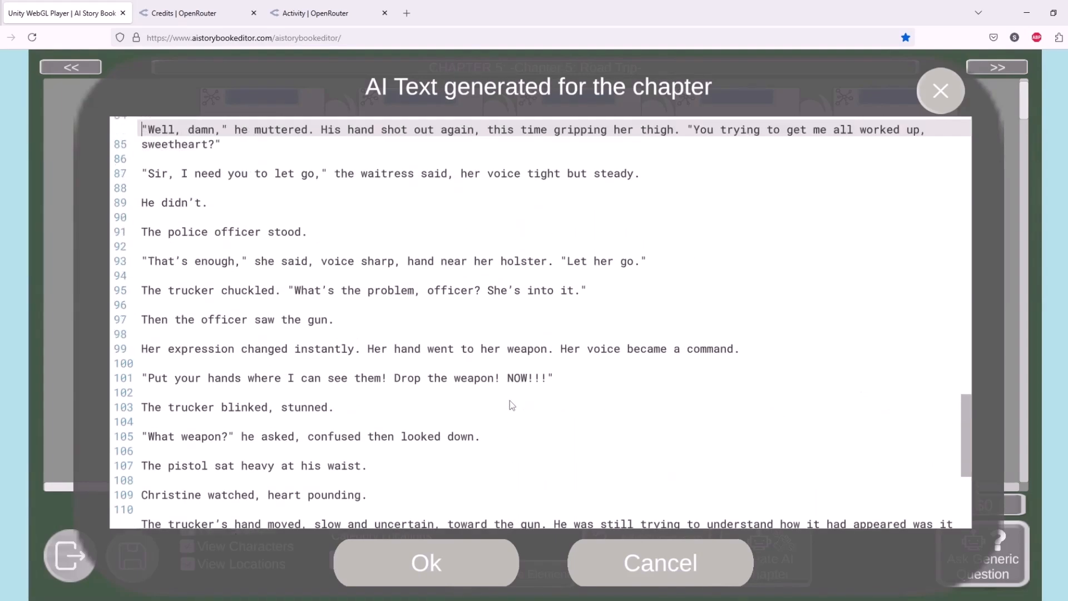
key("Up")
key("Up")
key("Up")
key("Up")
key("Up")
key("Up")
key("Up")
key("Up")
key("Up")
key("Up")
key("Up")
key("Up")
key("Up")
key("Up")
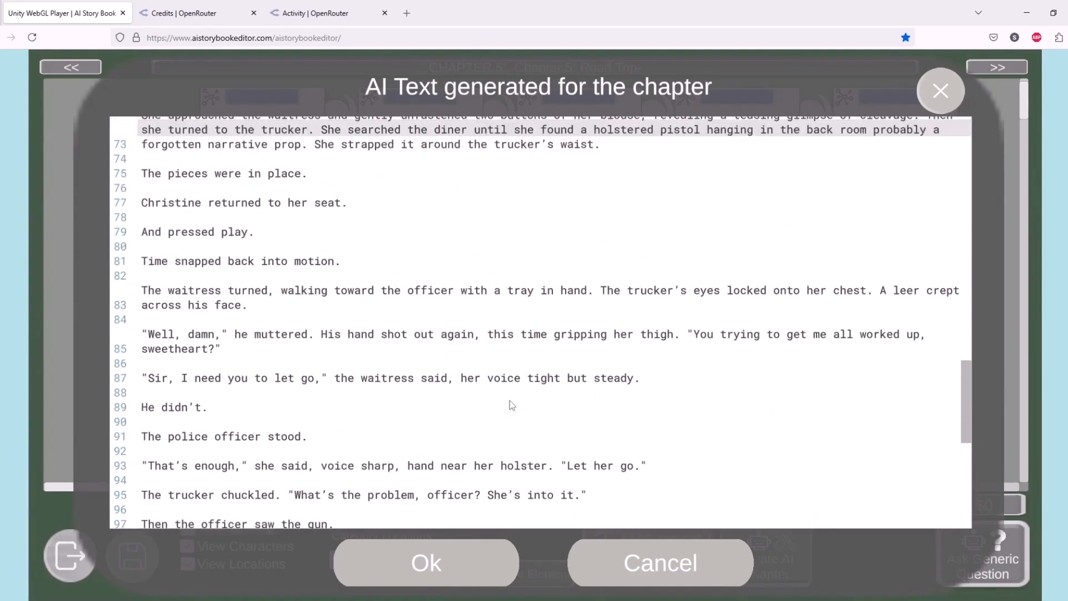
key("Up")
key("Up")
key("Up")
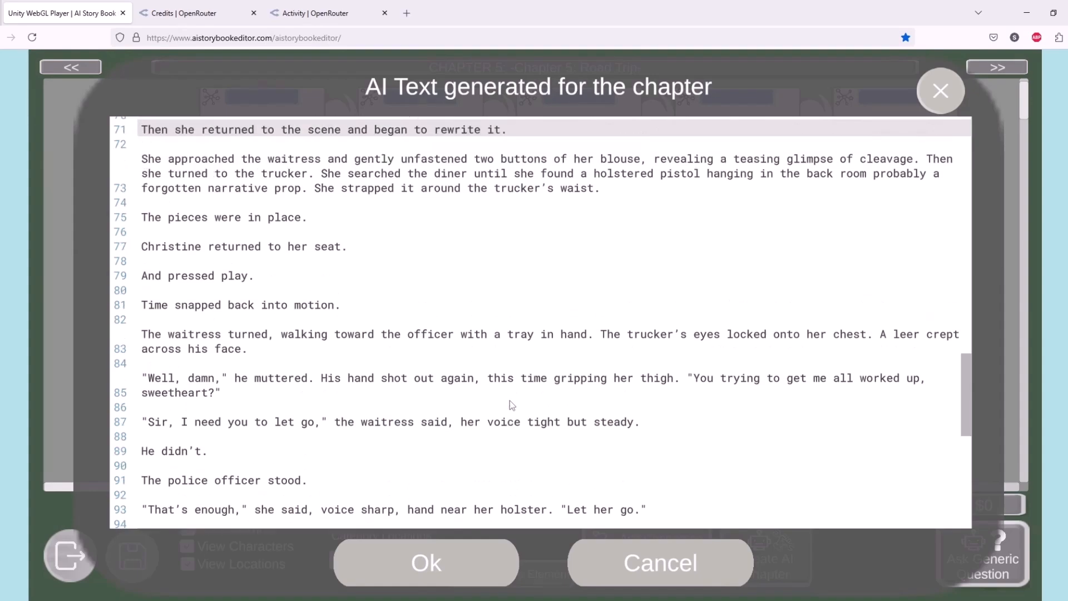
key("Up")
key("Up")
key("Up")
key("Up")
key("Up")
key("Up")
key("Up")
key("Up")
key("Up")
key("Up")
Step: Reread the chapter forward from the altered diner scene through the officer's shots to the closing lines
key("Down")
key("Down")
key("Down")
key("Down")
key("Down")
key("Down")
key("Down")
key("Down")
key("Down")
key("Down")
key("Down")
key("Down")
key("Down")
key("Down")
key("Down")
key("Down")
key("Down")
key("Down")
key("Down")
key("Down")
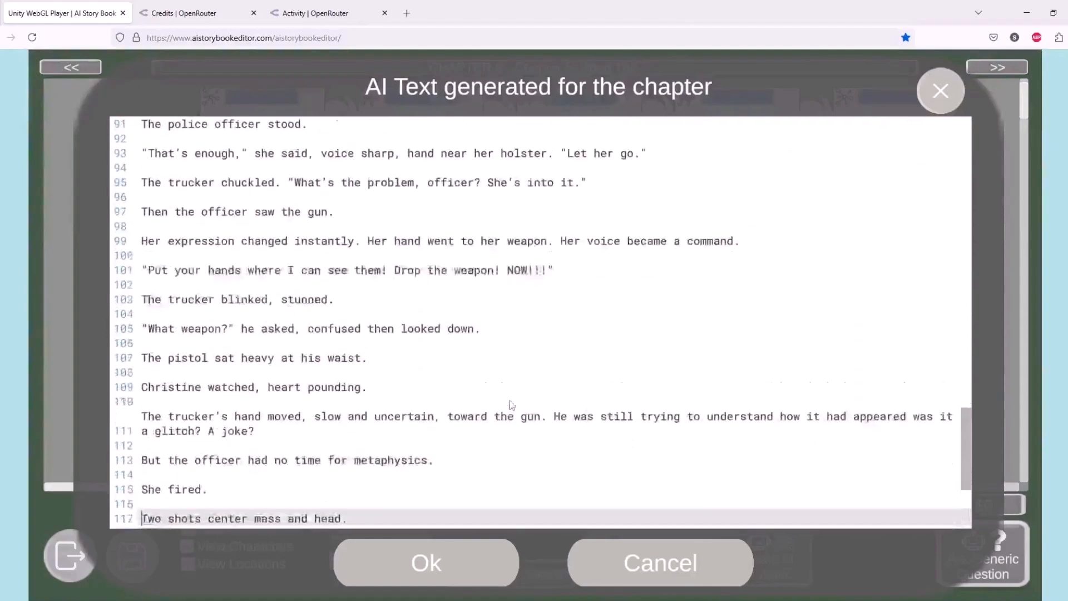
key("Down")
key("Down")
key("Down")
key("Down")
key("Down")
key("Down")
key("Down")
key("Down")
key("Down")
key("Down")
key("Down")
key("Down")
key("Down")
key("Up")
key("Up")
key("Up")
key("Up")
key("Down")
key("Down")
key("Down")
key("Down")
key("Down")
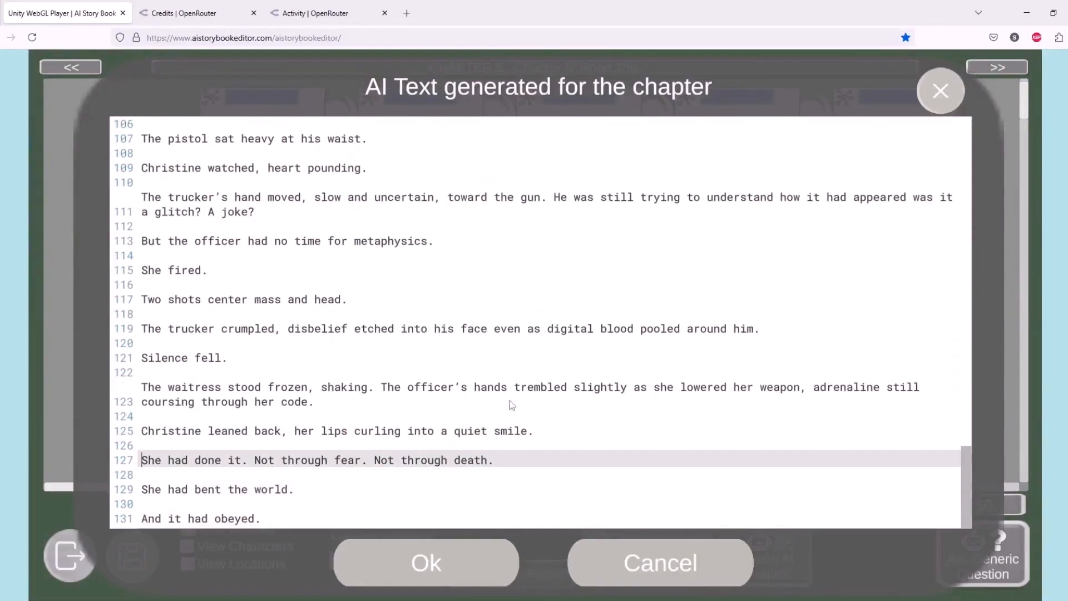
Step: Review the chapter from its ending back to the waitress's "Just another day." reply
key("Up")
key("Up")
key("Up")
key("Up")
key("Up")
key("Up")
key("Up")
key("Up")
key("Up")
key("Up")
key("Up")
key("Up")
key("Up")
key("Up")
key("Up")
key("Up")
key("Up")
key("Up")
key("Up")
key("Up")
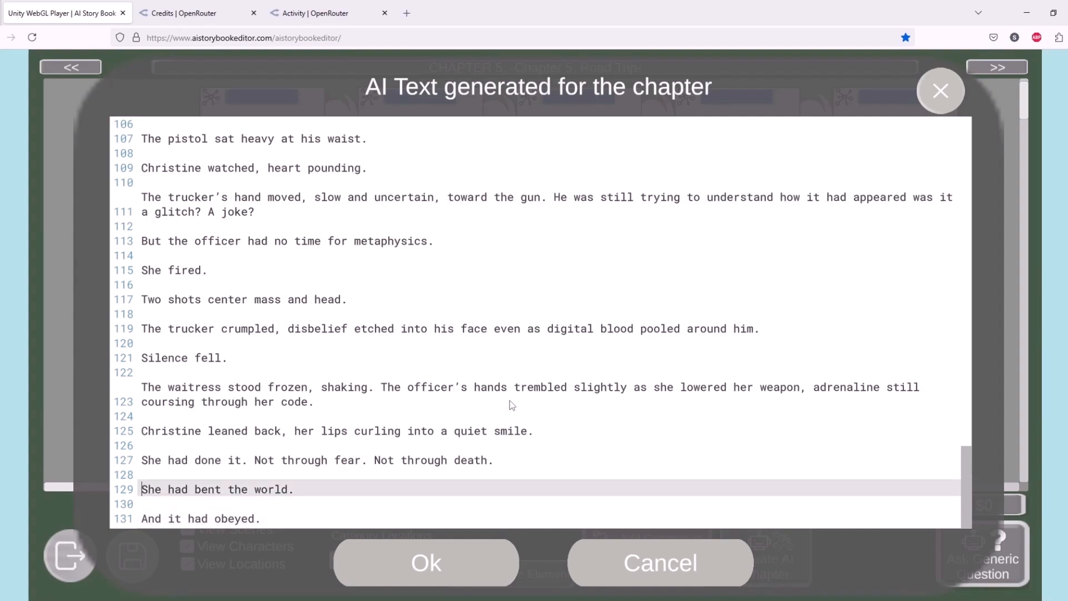
key("Up")
key("Up")
key("Up")
key("Up")
key("Up")
key("Up")
key("Up")
key("Up")
key("Up")
key("Up")
key("Up")
key("Up")
key("Up")
key("Up")
key("Up")
key("Up")
key("Up")
key("Up")
key("Up")
key("Up")
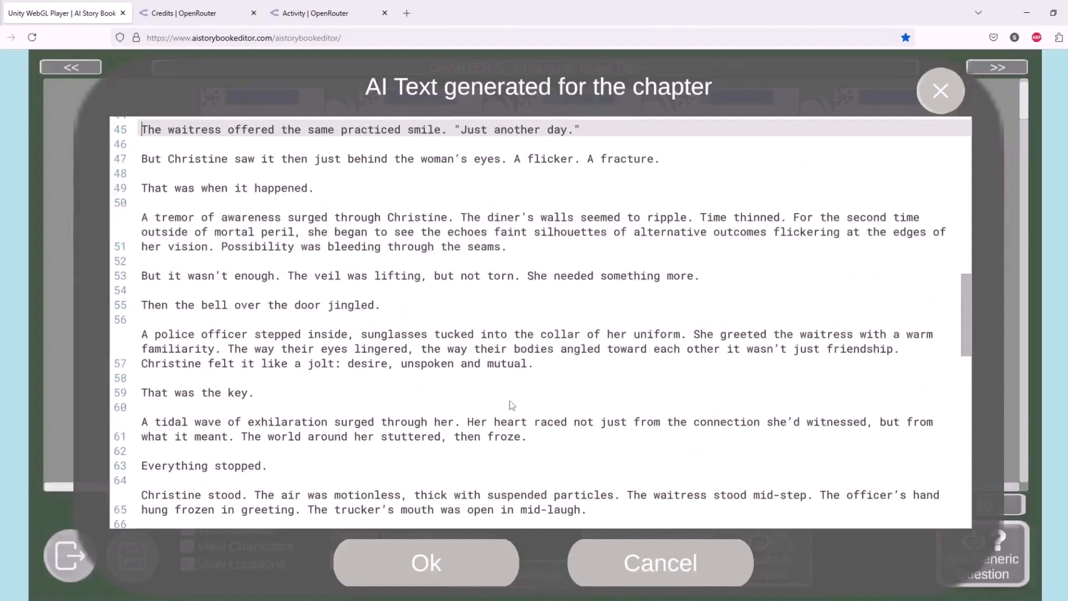
Step: Accept the edited text of Chapter 5: Road Trip and return to the story's main canvas
left_click(422, 573)
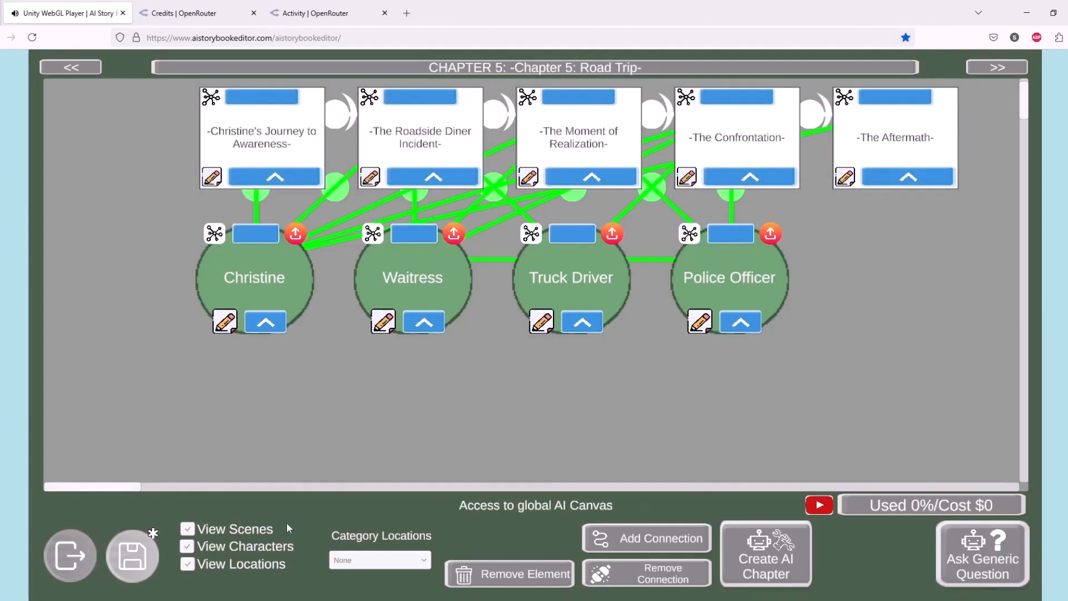
left_click(71, 565)
scroll(459, 351, "up", 3)
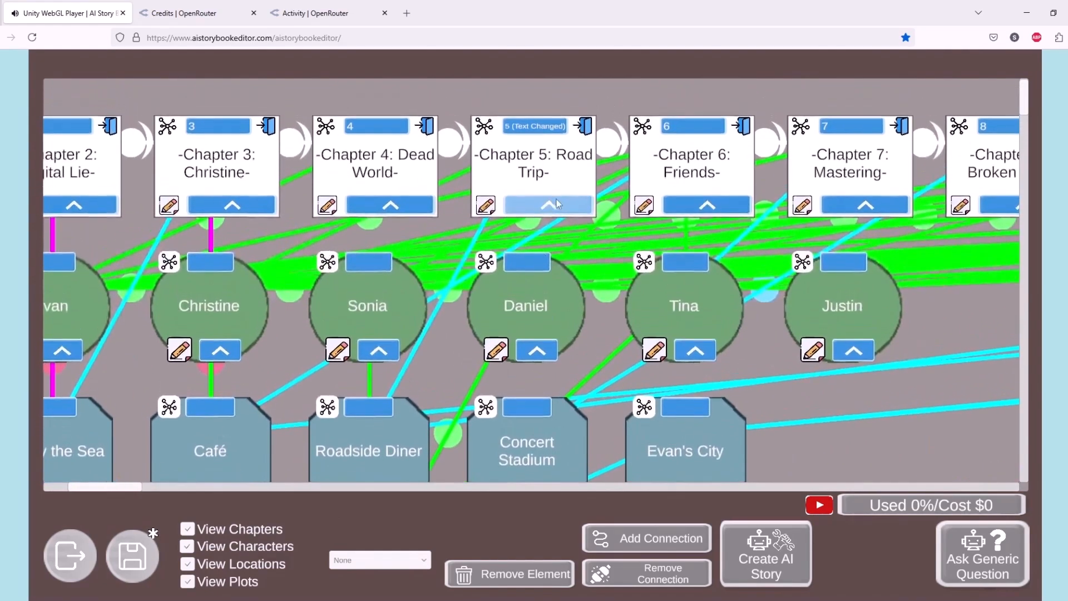
Step: Request a new AI summary for Chapter 5: Road Trip with OpenRouter (ChatGPT-Omni) and no extra instructions, and save the story
left_click(547, 212)
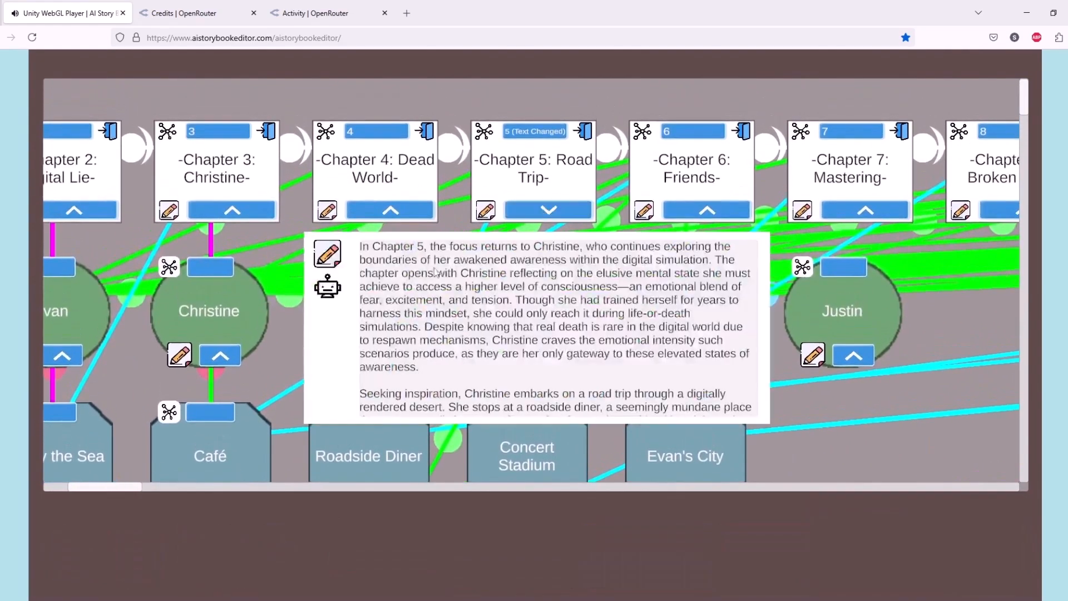
left_click(335, 295)
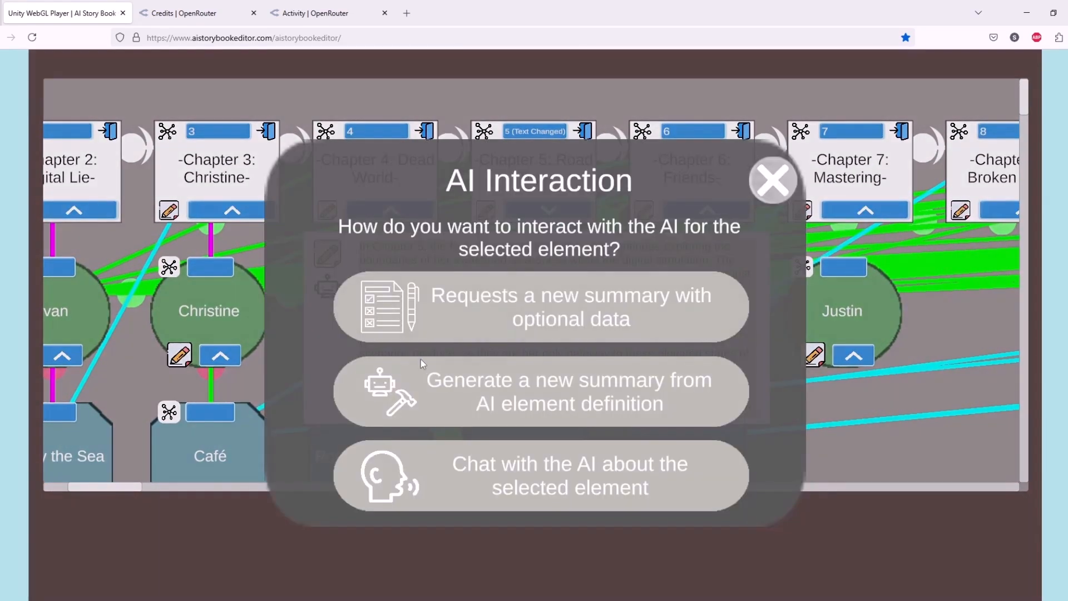
left_click(509, 323)
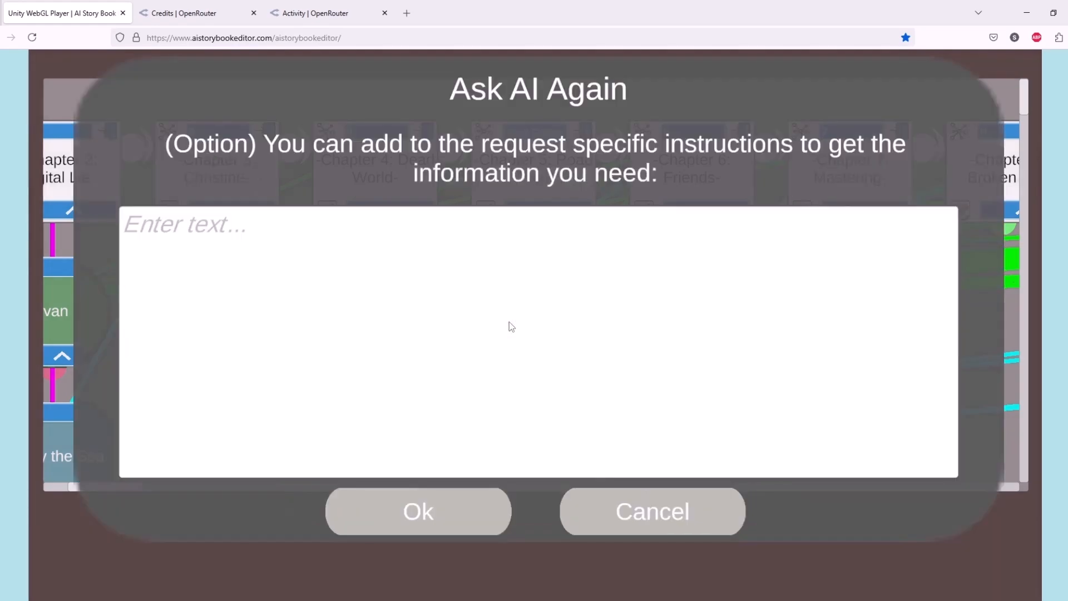
left_click(420, 512)
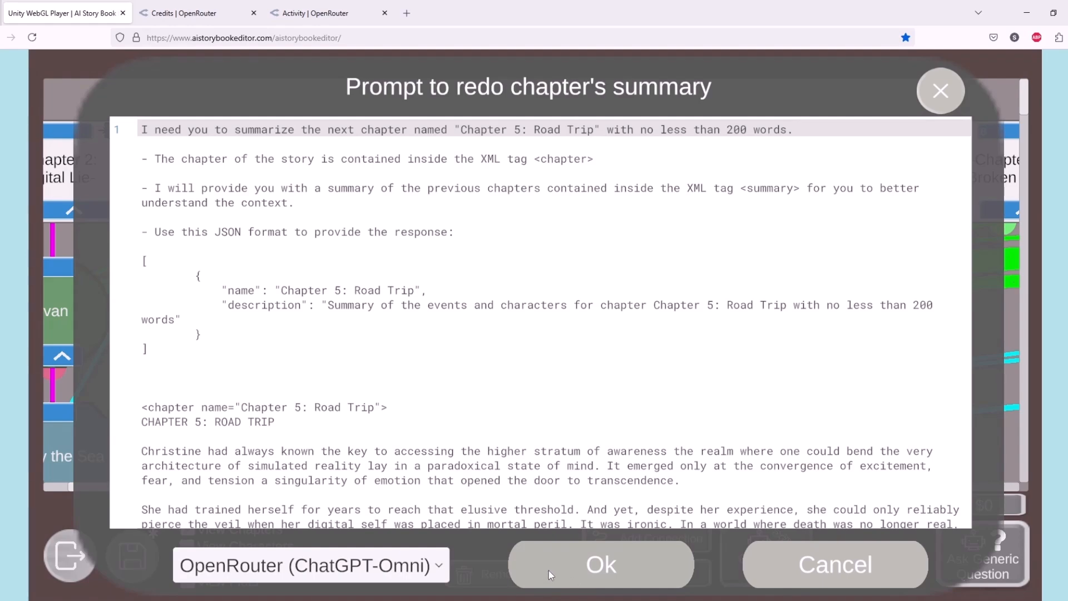
left_click(549, 570)
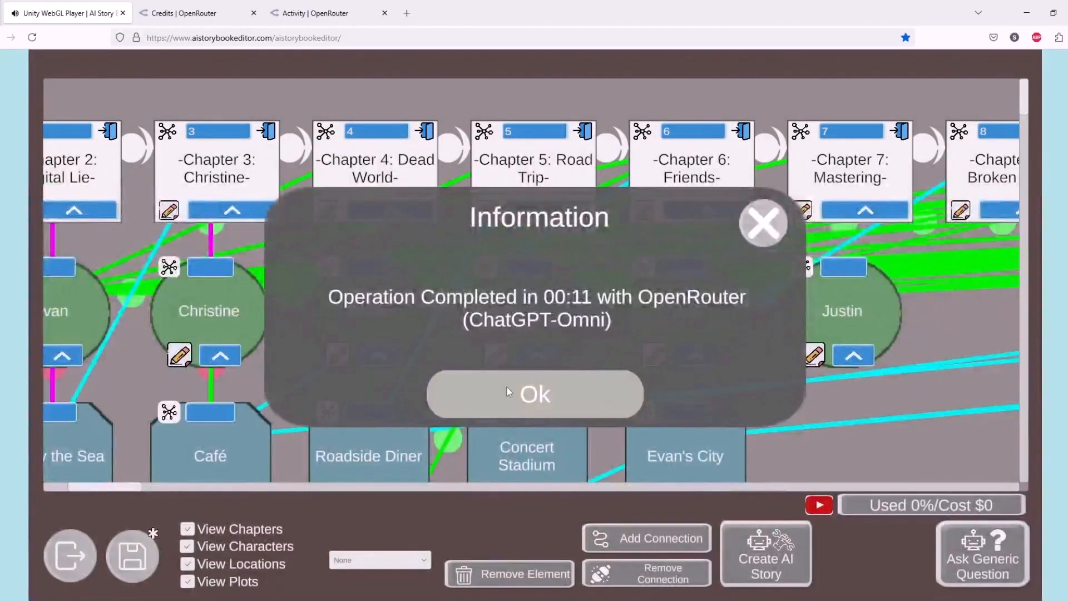
left_click(525, 391)
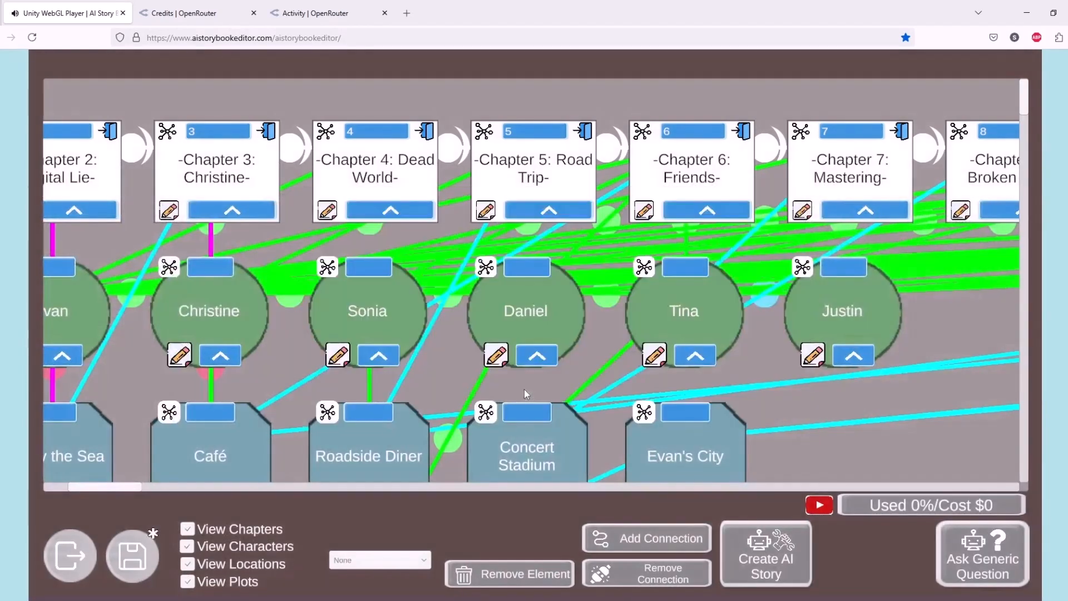
left_click(144, 546)
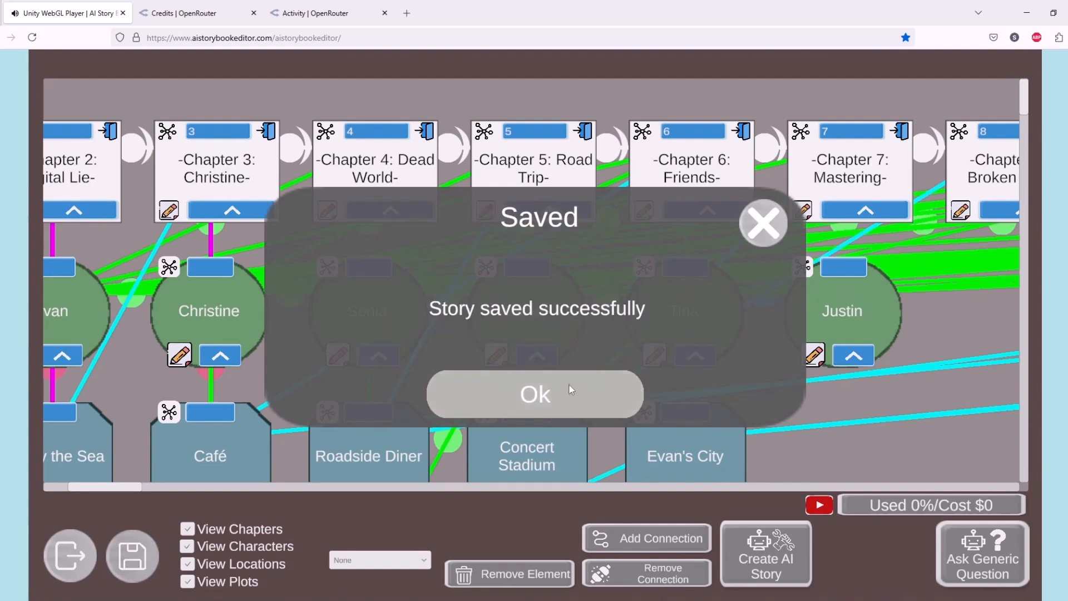
left_click(569, 383)
Step: Look over the chapter sequence on the story canvas, from Chapter 1 past Chapter 13 and back to the early chapters
left_click_drag(396, 244, 624, 256)
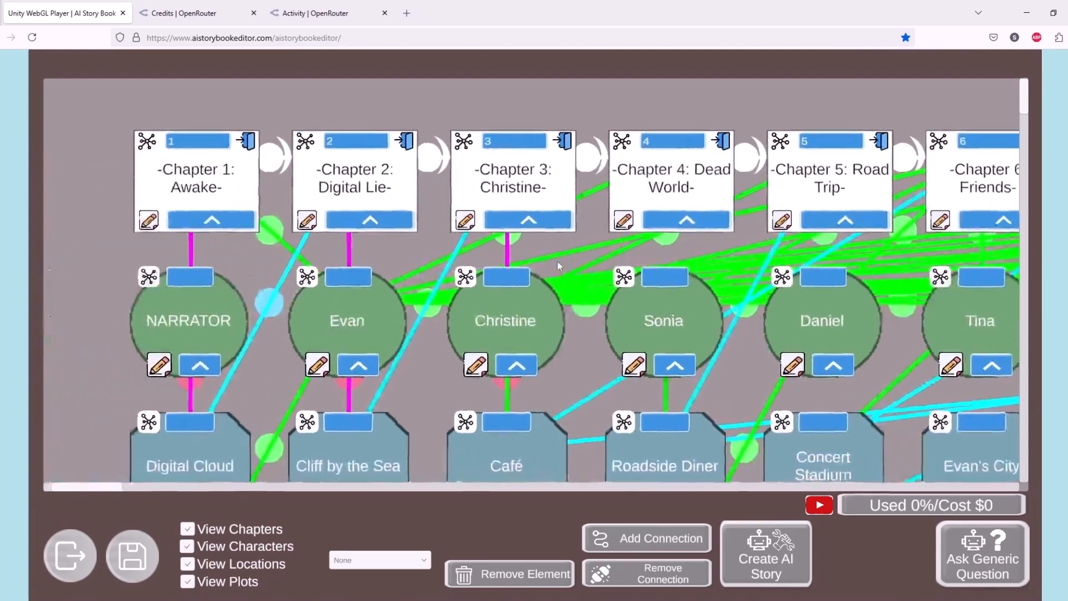
left_click_drag(793, 258, 584, 258)
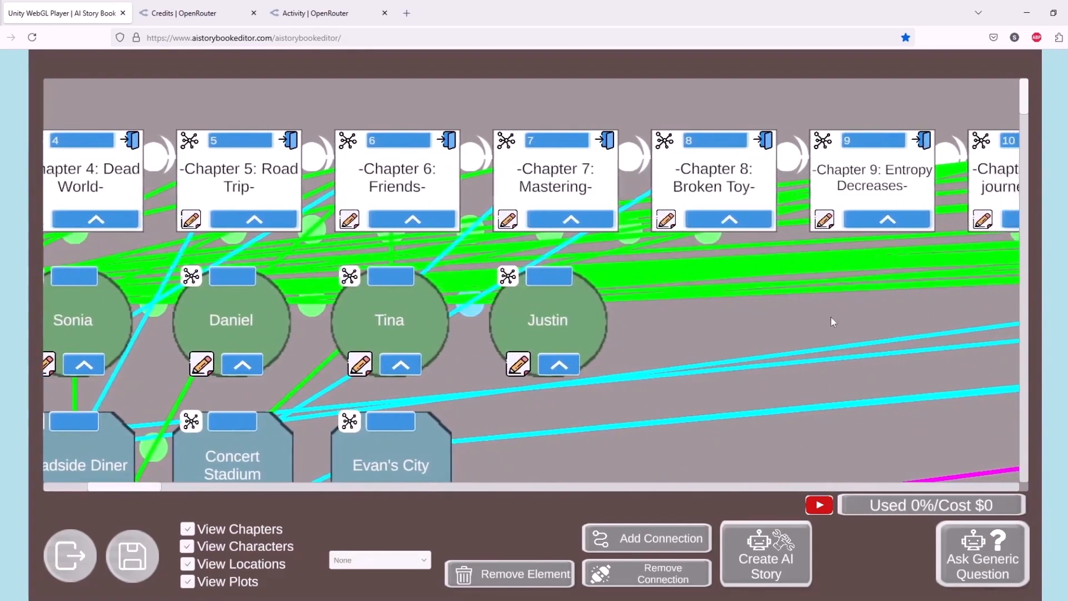
left_click_drag(853, 316, 689, 308)
left_click_drag(533, 274, 582, 312)
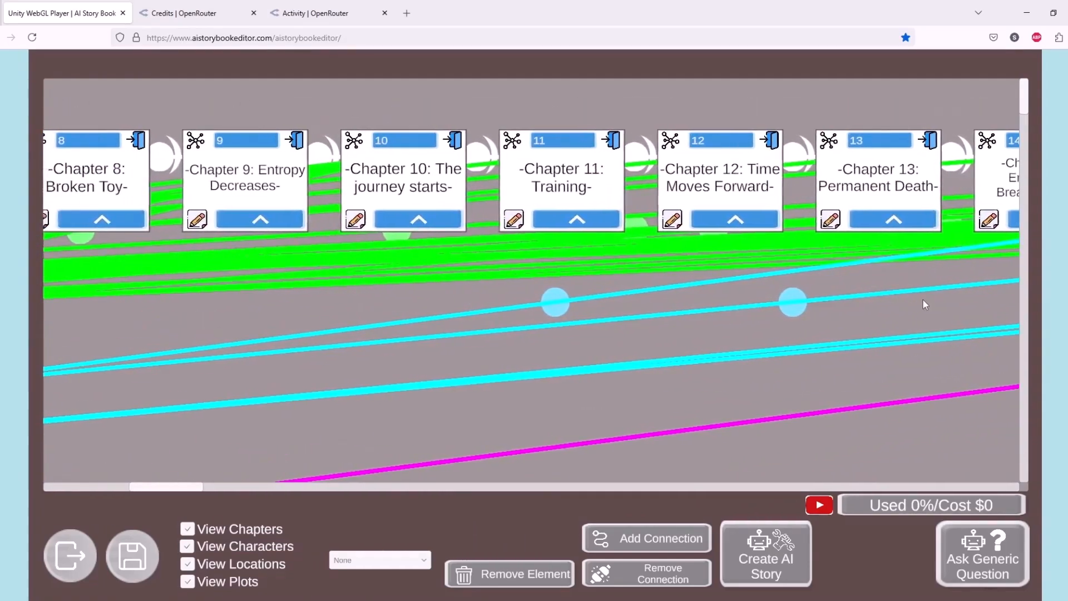
left_click_drag(923, 300, 719, 315)
left_click_drag(566, 374, 824, 357)
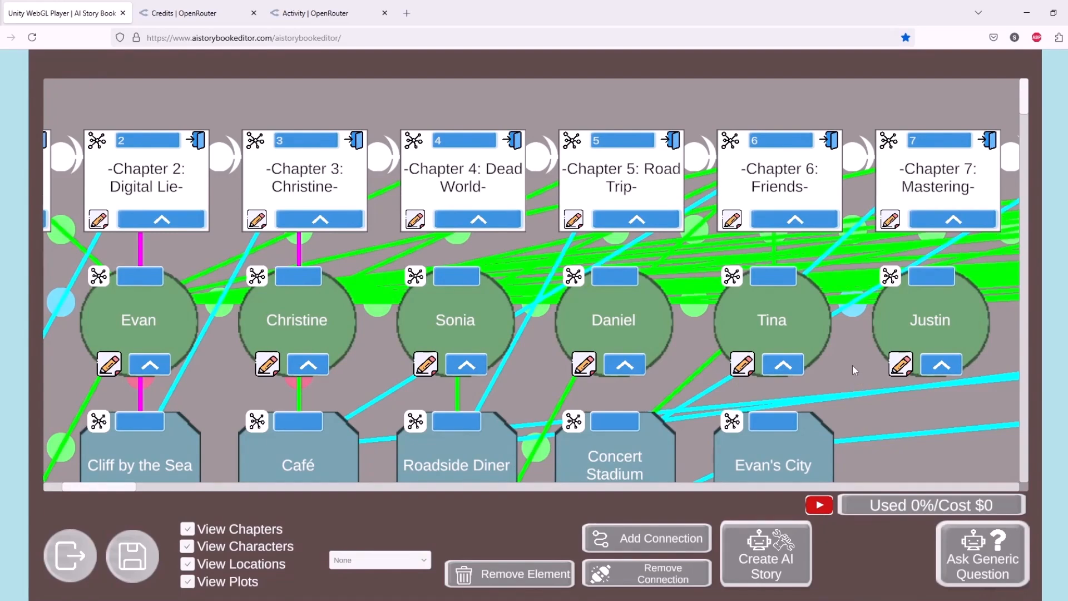
left_click_drag(854, 365, 823, 368)
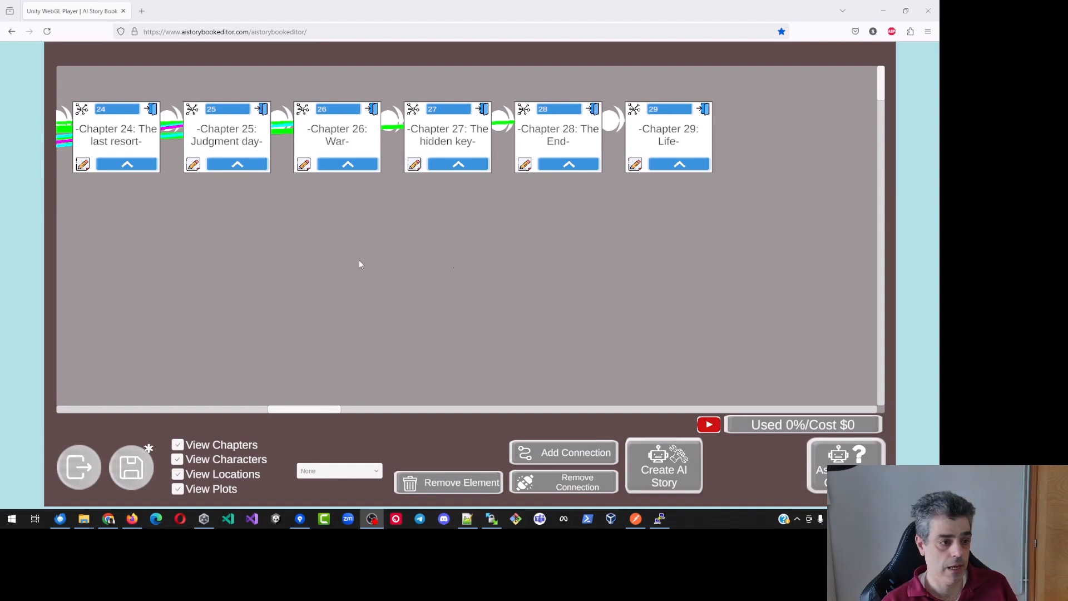
Step: Examine the whole story canvas from the last chapters back to the first, including the characters, locations and plots
left_click_drag(115, 230, 286, 241)
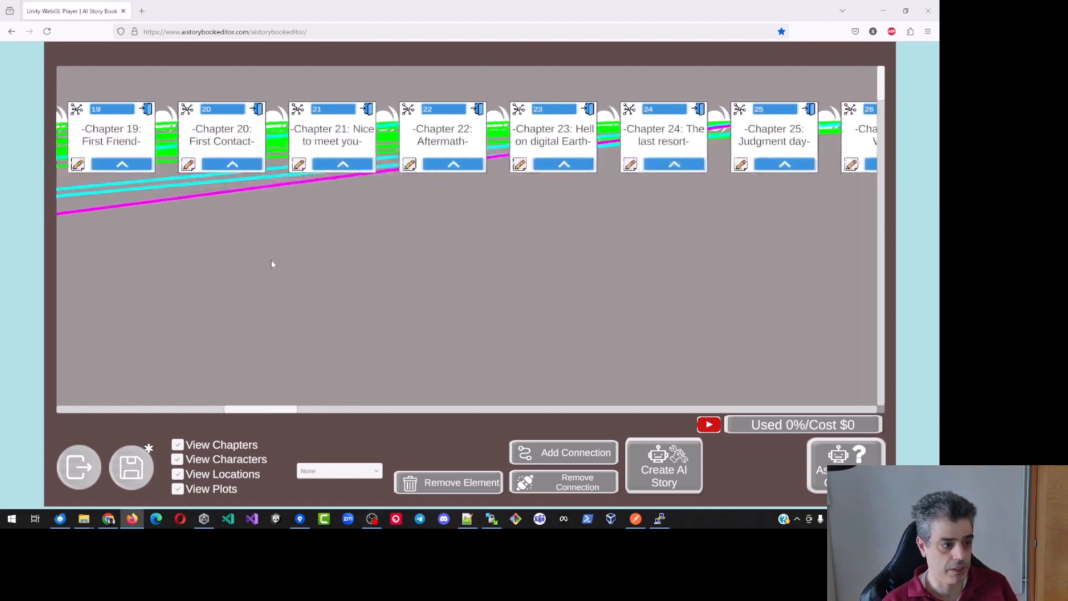
left_click_drag(356, 271, 375, 258)
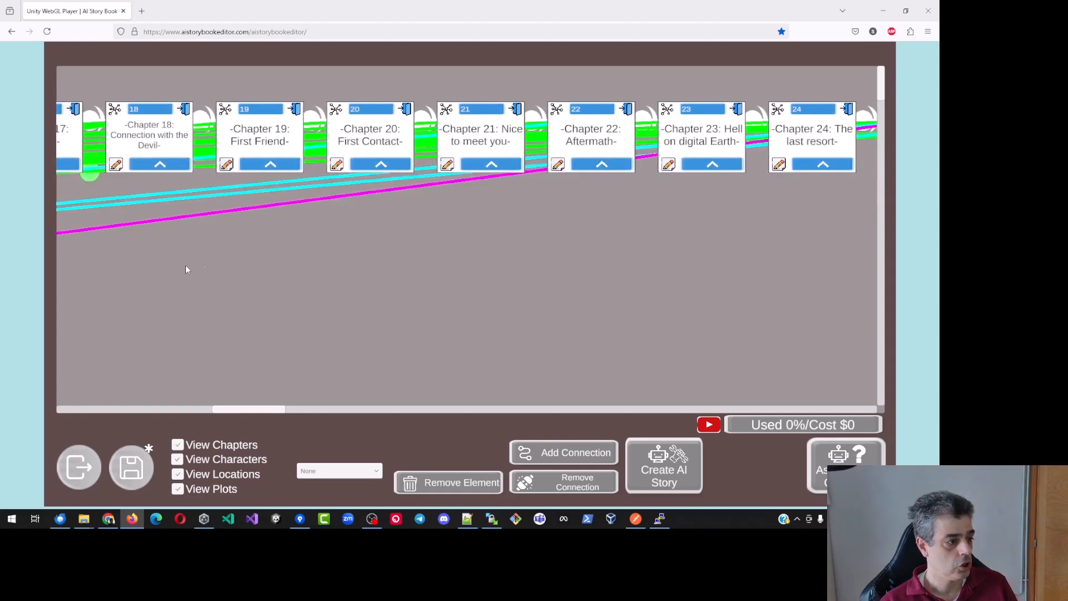
left_click_drag(185, 269, 401, 269)
left_click_drag(203, 317, 403, 296)
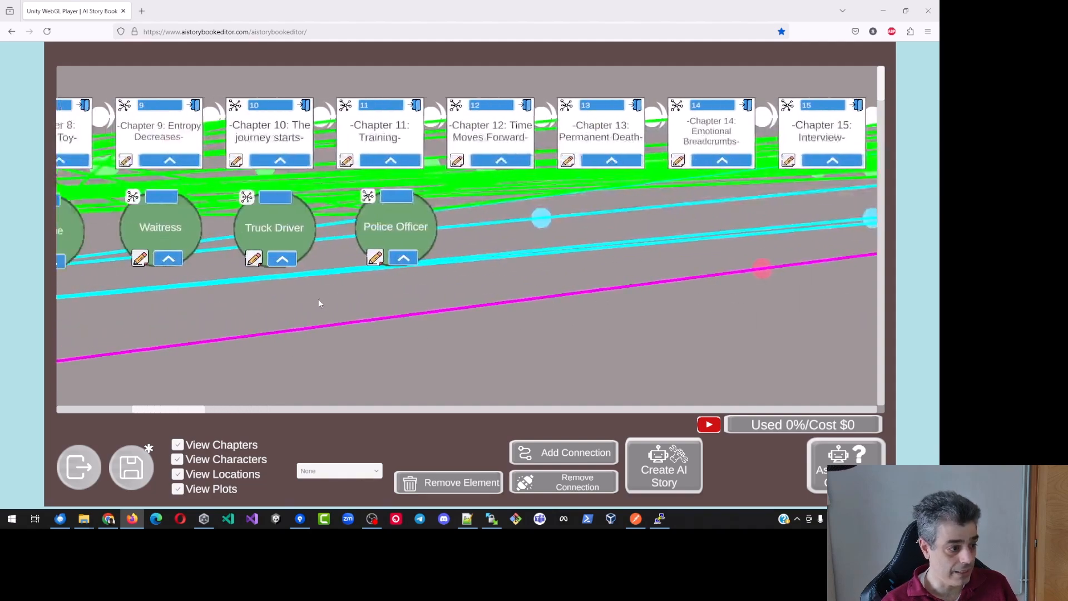
left_click_drag(217, 303, 333, 293)
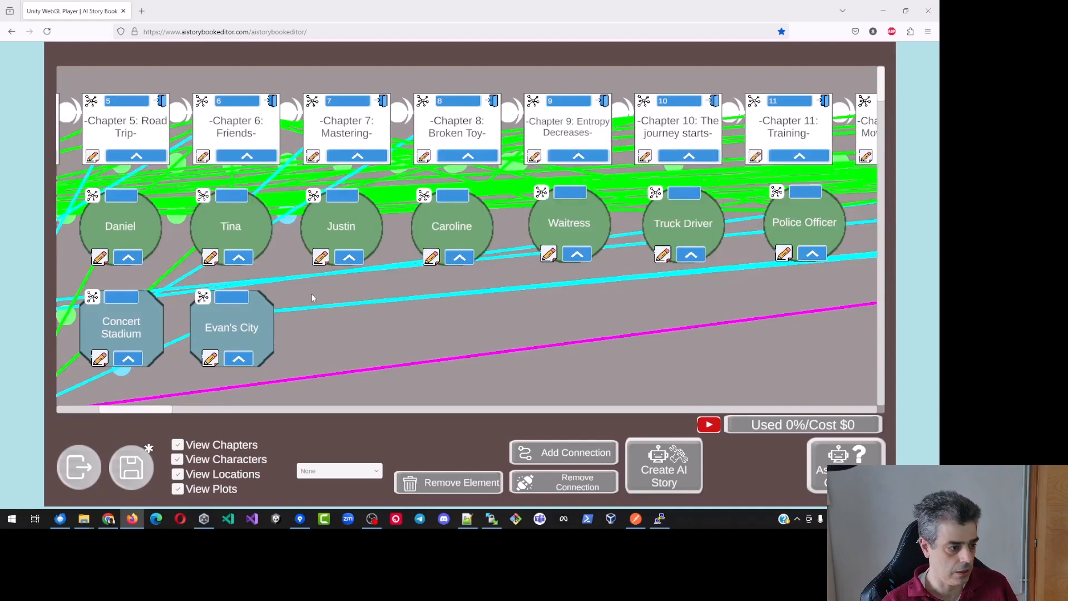
scroll(373, 296, "down", 5)
left_click_drag(576, 304, 715, 300)
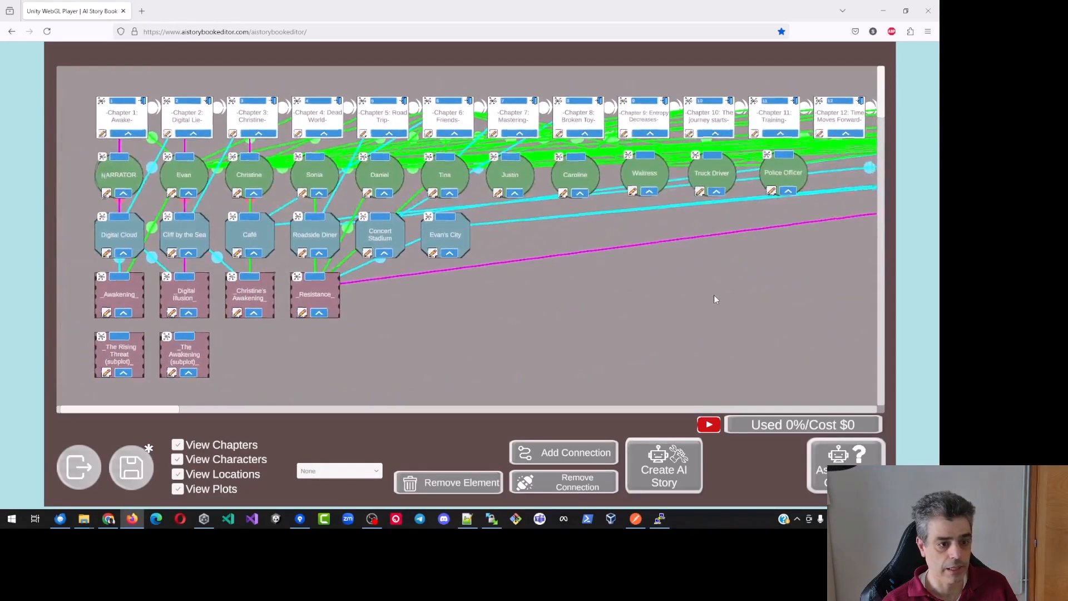
left_click_drag(608, 214, 540, 221)
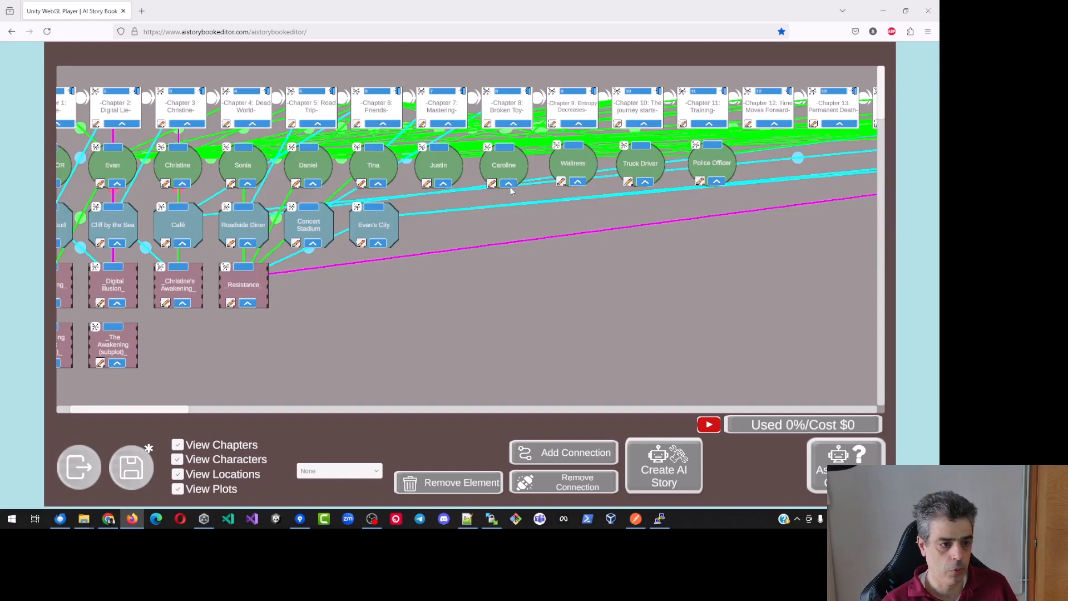
Step: Inspect the connections of Caroline and of the Waitress on their own, and read the relationship between the Police Officer and the Waitress
left_click(488, 148)
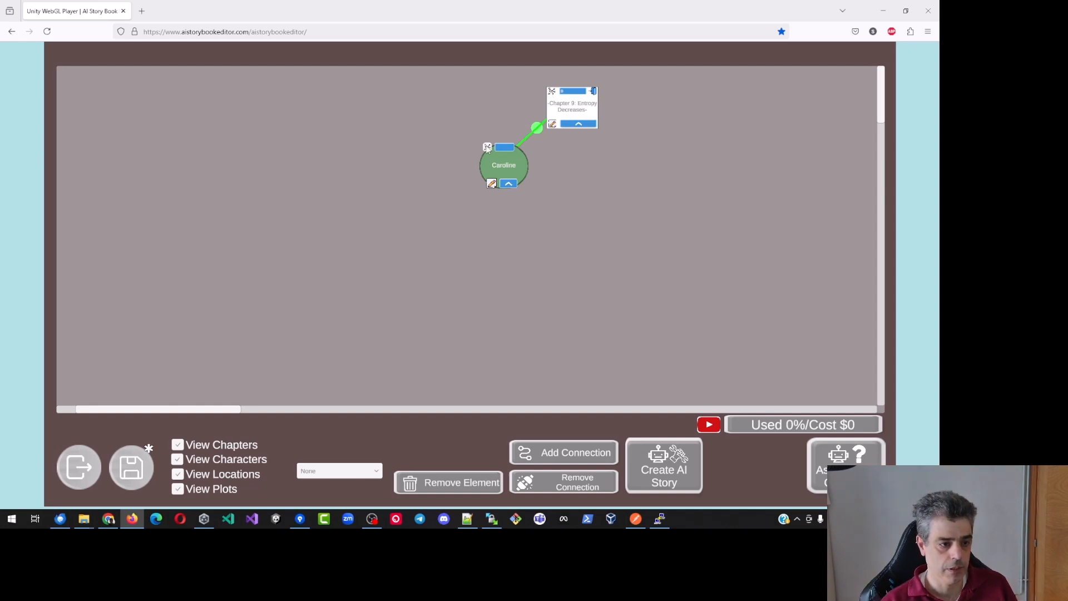
left_click(488, 148)
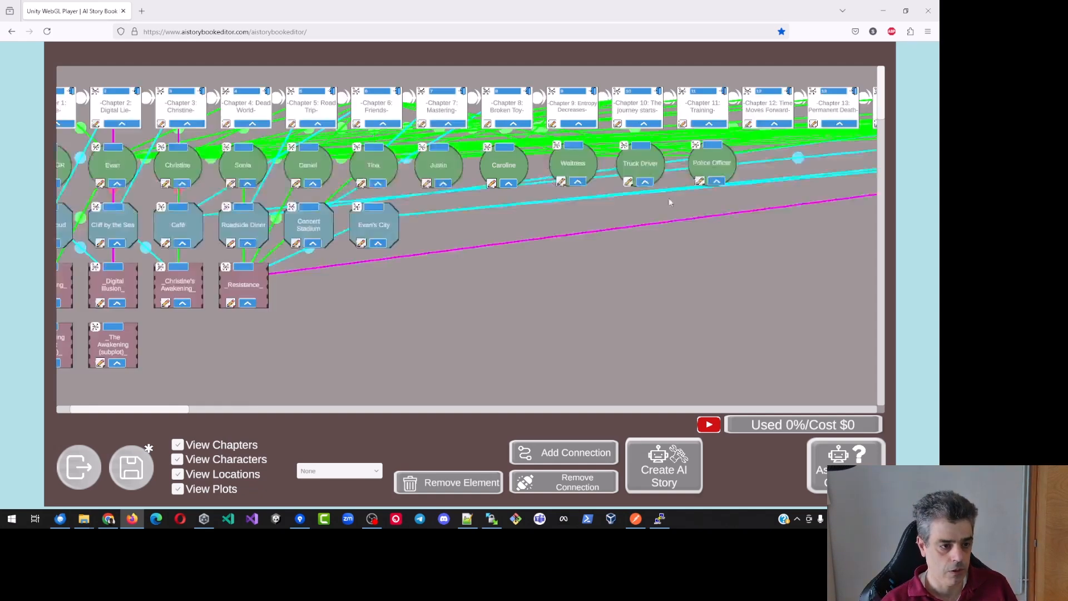
left_click(557, 146)
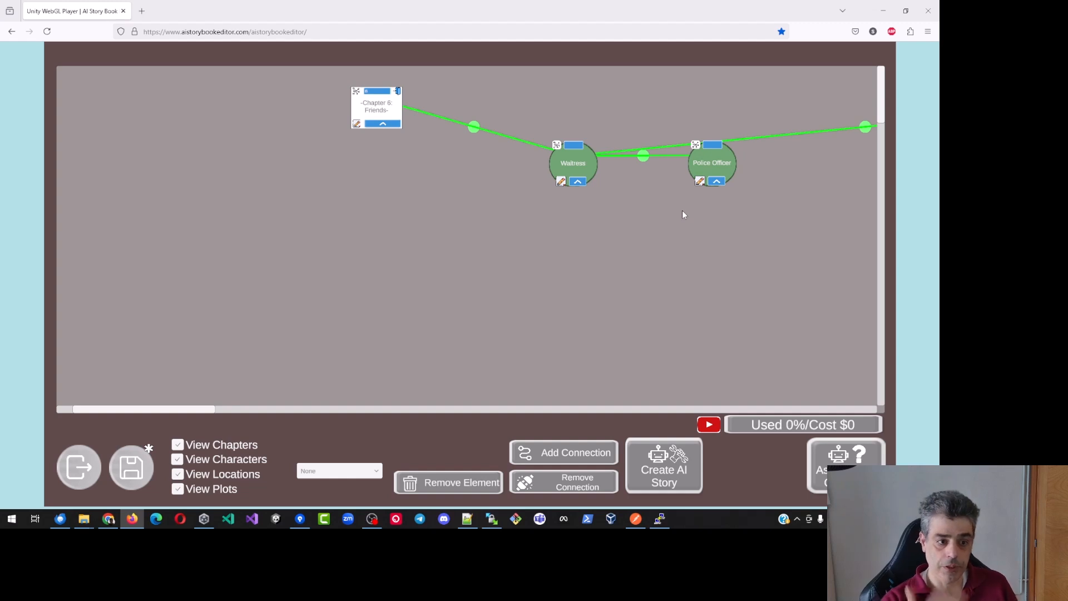
left_click_drag(750, 206, 413, 267)
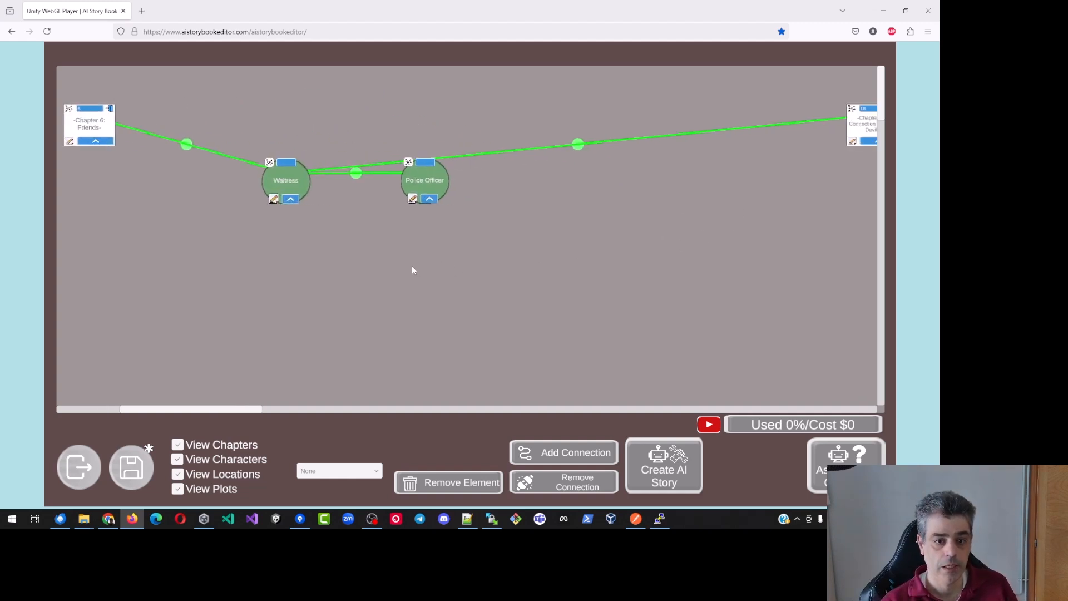
left_click_drag(638, 189, 479, 202)
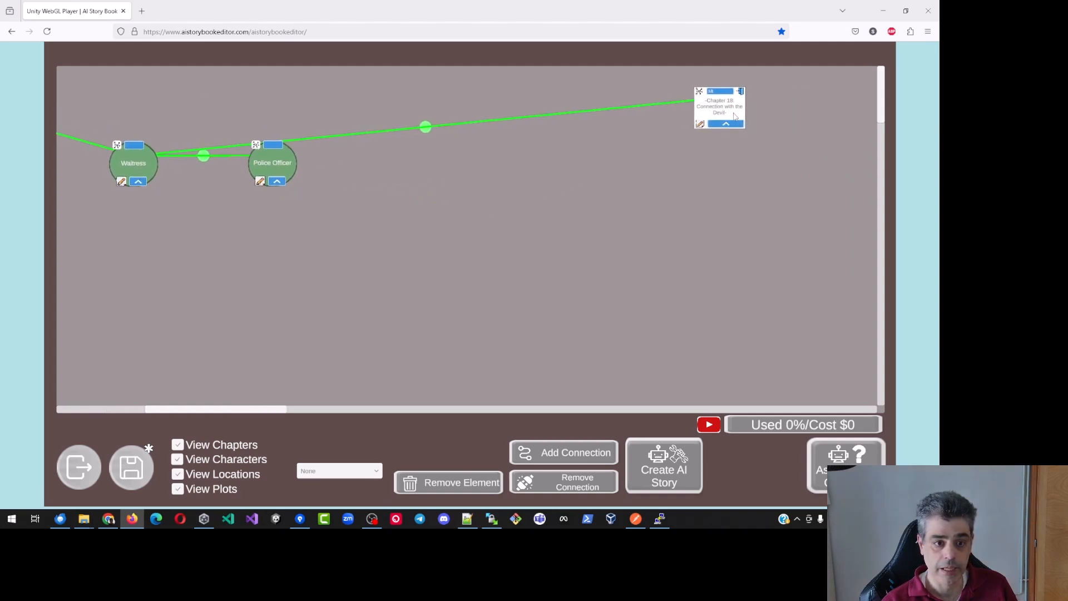
left_click_drag(215, 203, 432, 207)
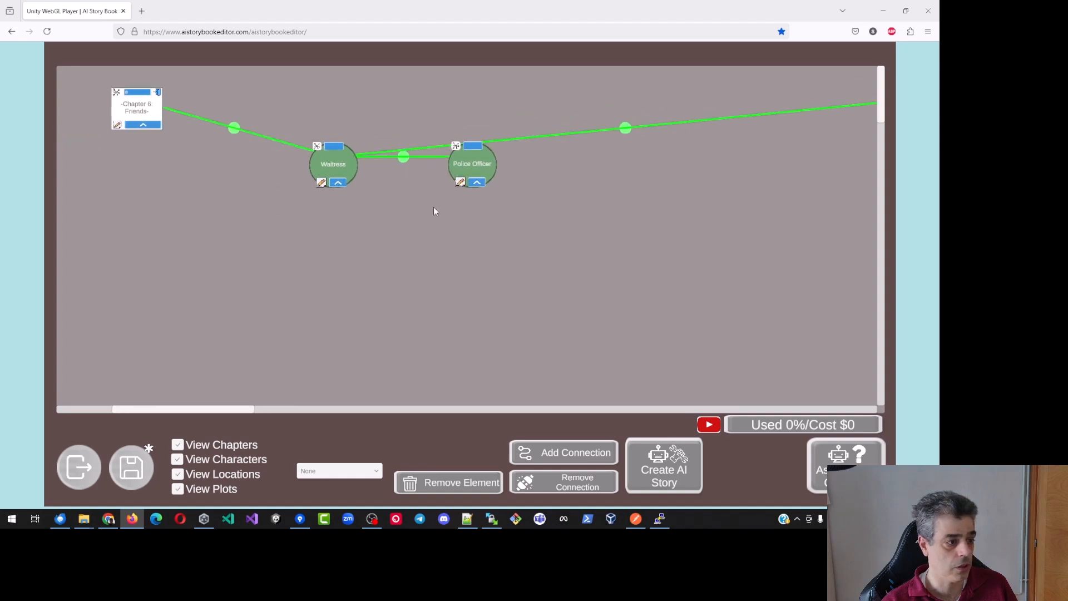
left_click(409, 156)
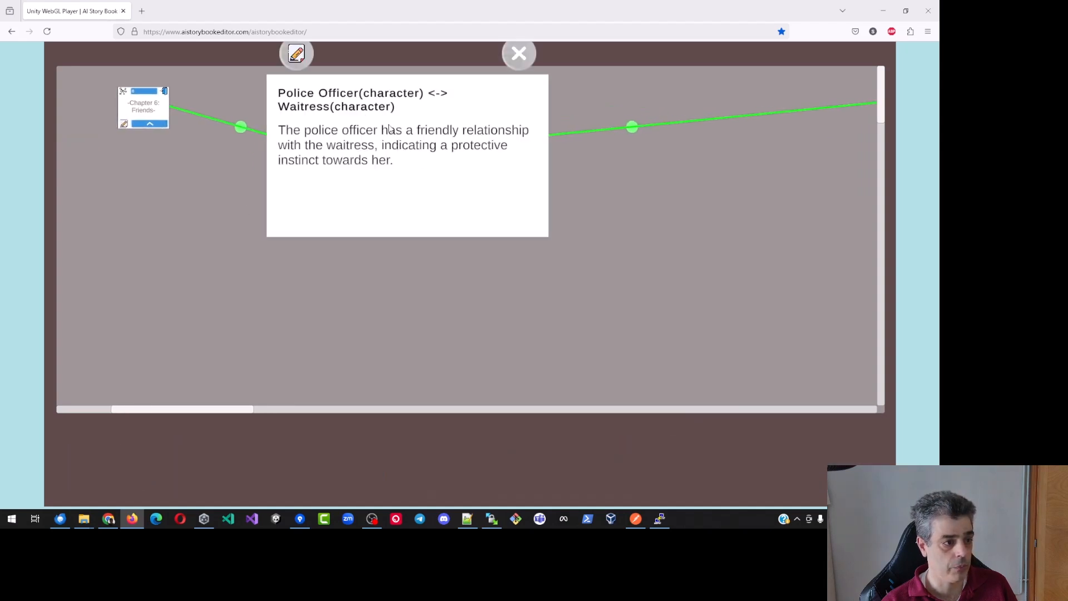
left_click(515, 67)
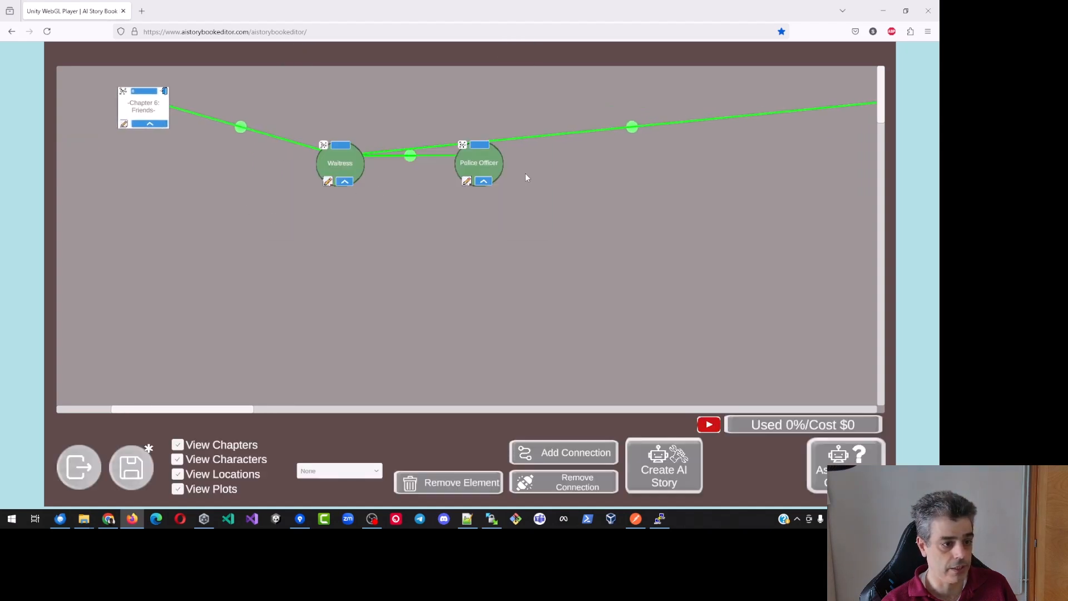
left_click(324, 145)
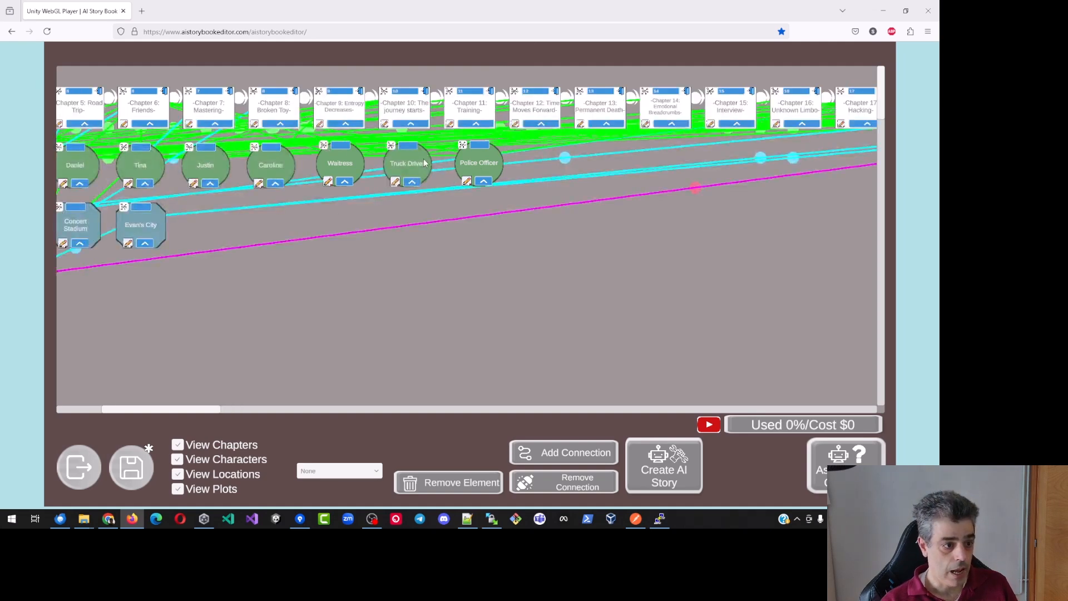
Step: Add connections from the Truck Driver to the Waitress and from the Truck Driver to the Police Officer
left_click(392, 146)
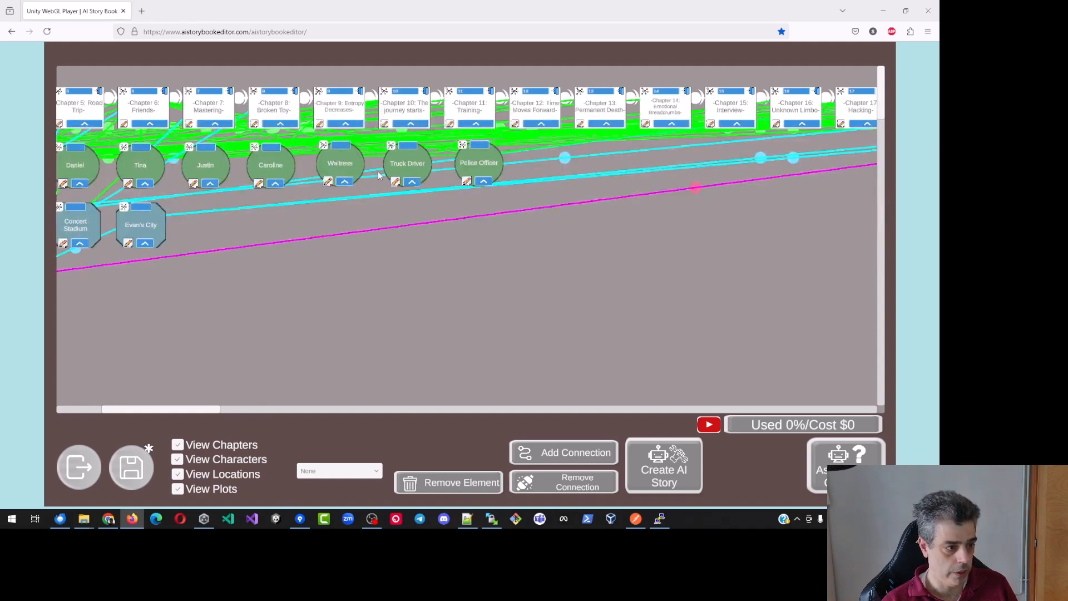
left_click(515, 448)
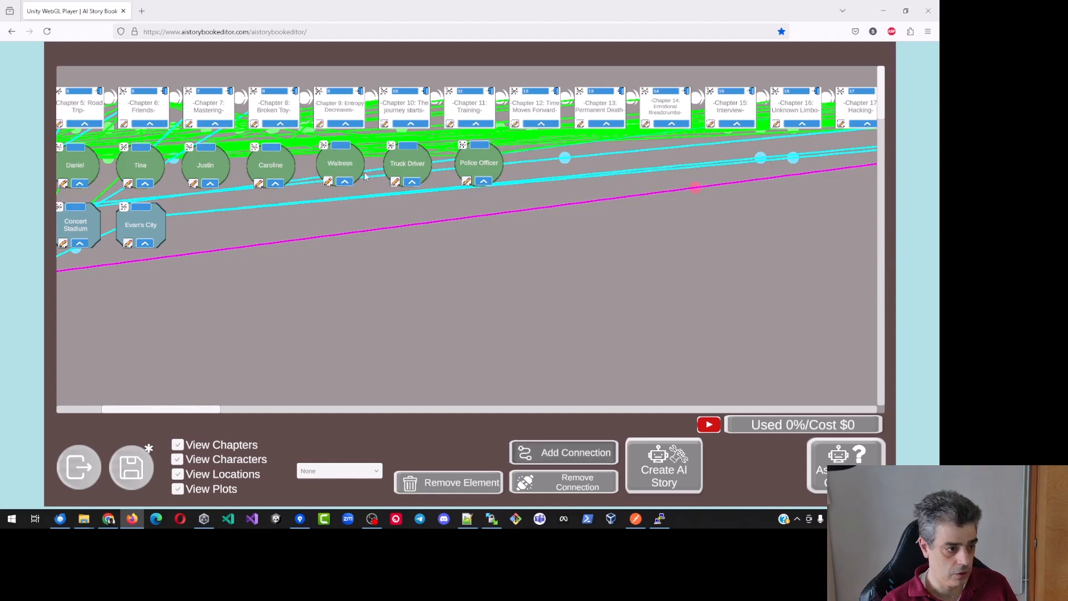
left_click(399, 172)
left_click(341, 169)
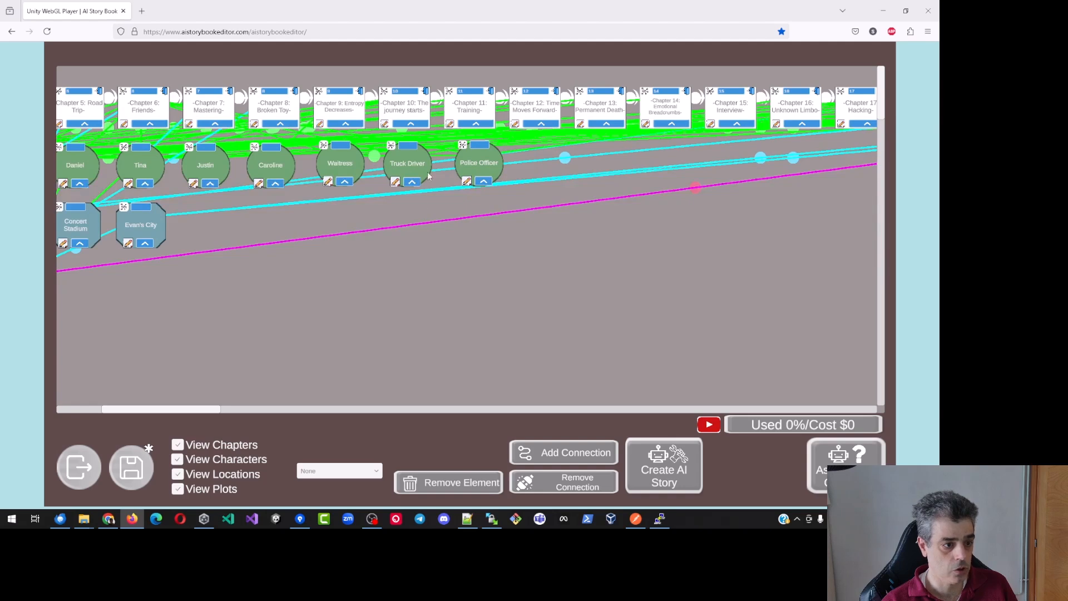
left_click(565, 453)
left_click(412, 167)
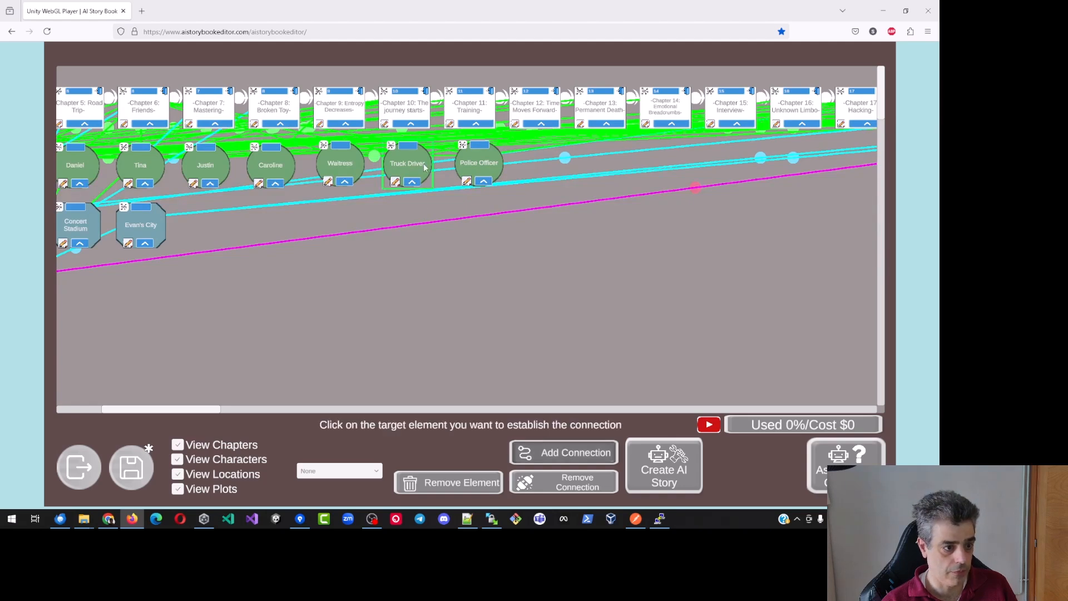
left_click(478, 167)
Step: Isolate the Truck Driver's connections to check the linked characters and chapters, and restore the full story view
left_click(392, 146)
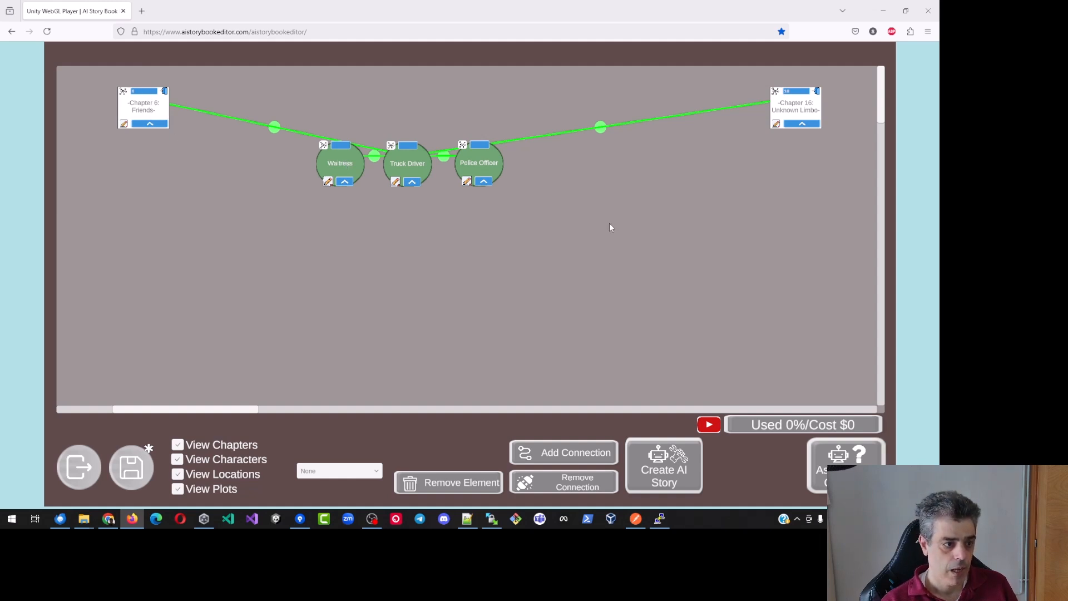
left_click(392, 146)
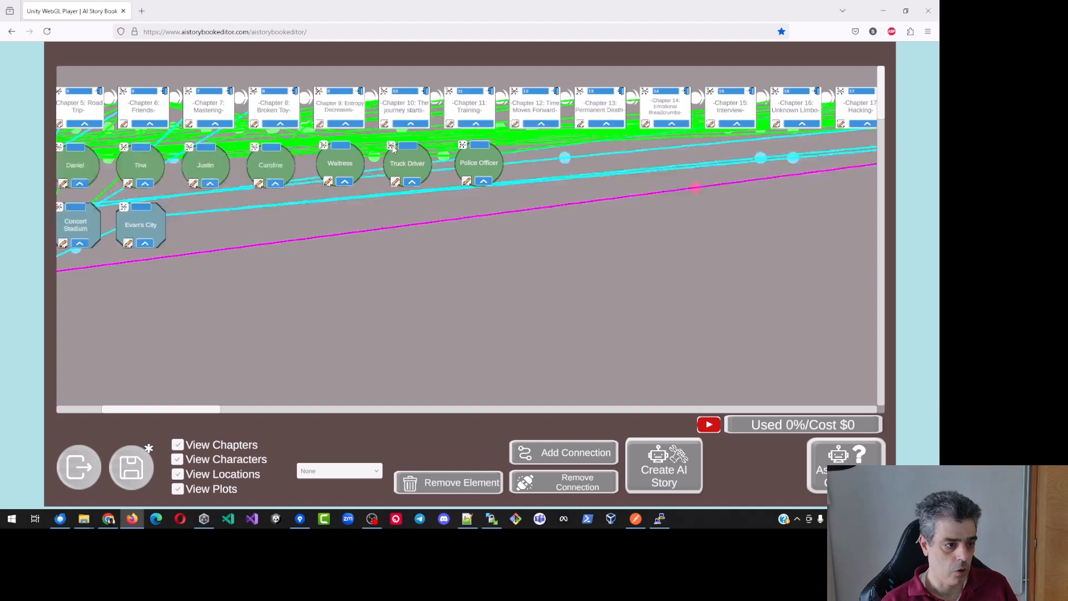
left_click(392, 146)
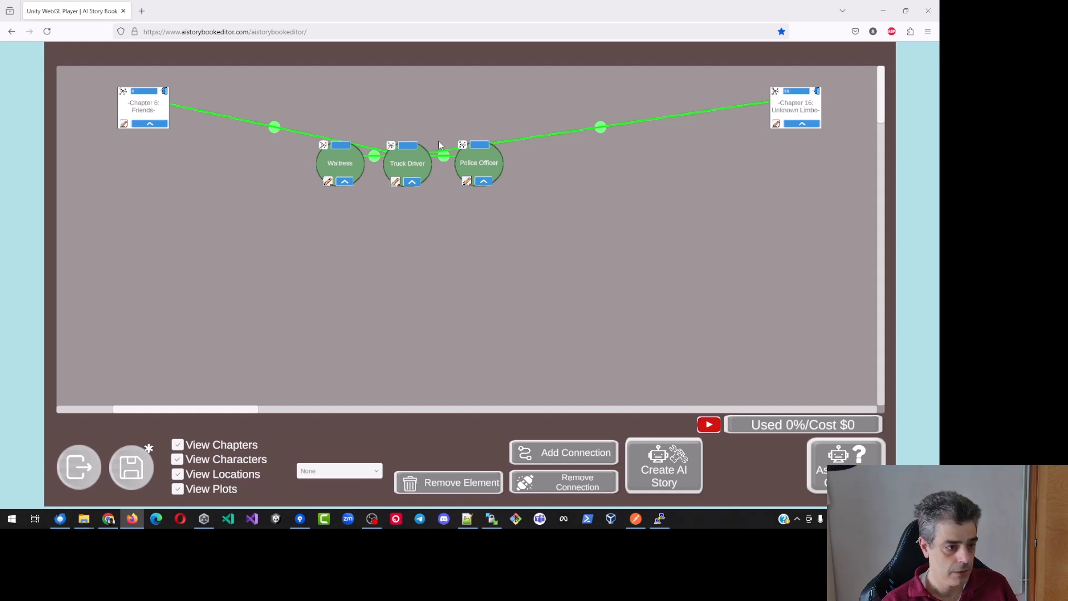
left_click(392, 147)
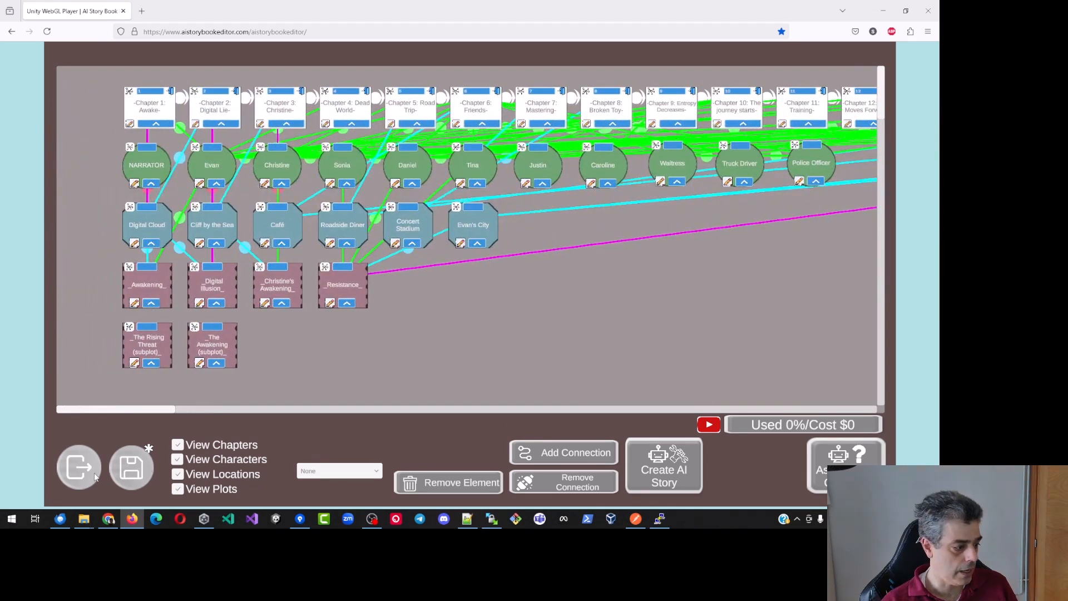
Step: Leave the story canvas, view how the dialogue is coloured on page 1 of Chapter 6: Friends, and close the page
left_click(79, 466)
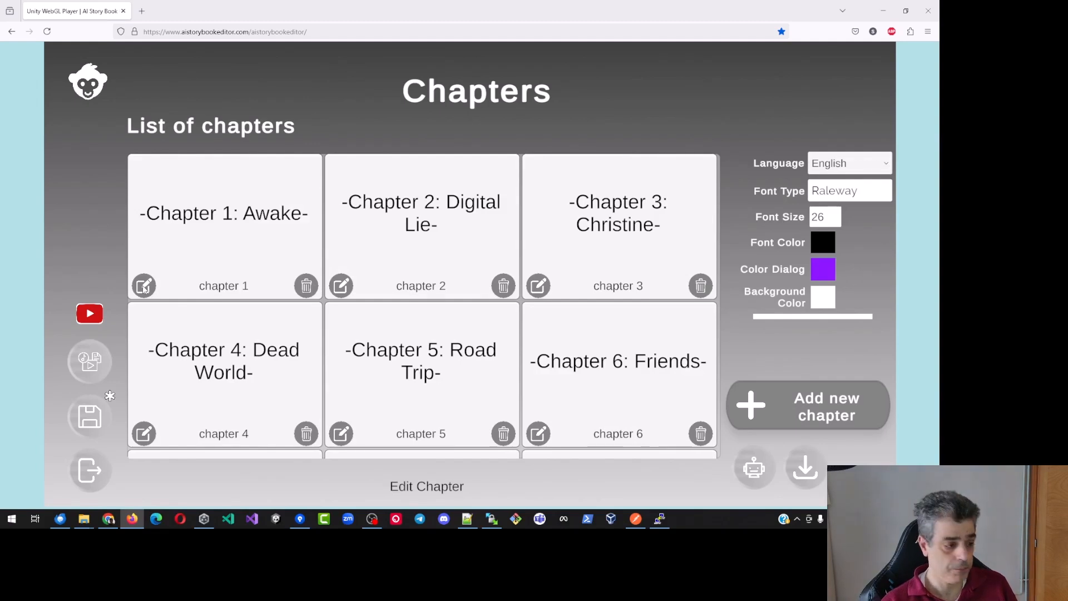
scroll(400, 258, "down", 2)
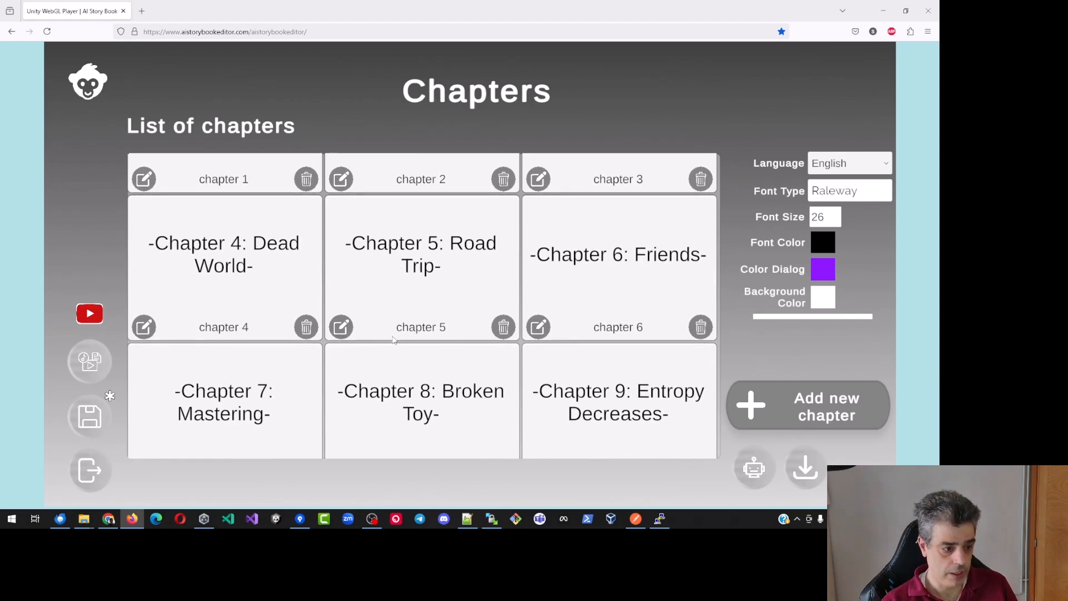
left_click(539, 329)
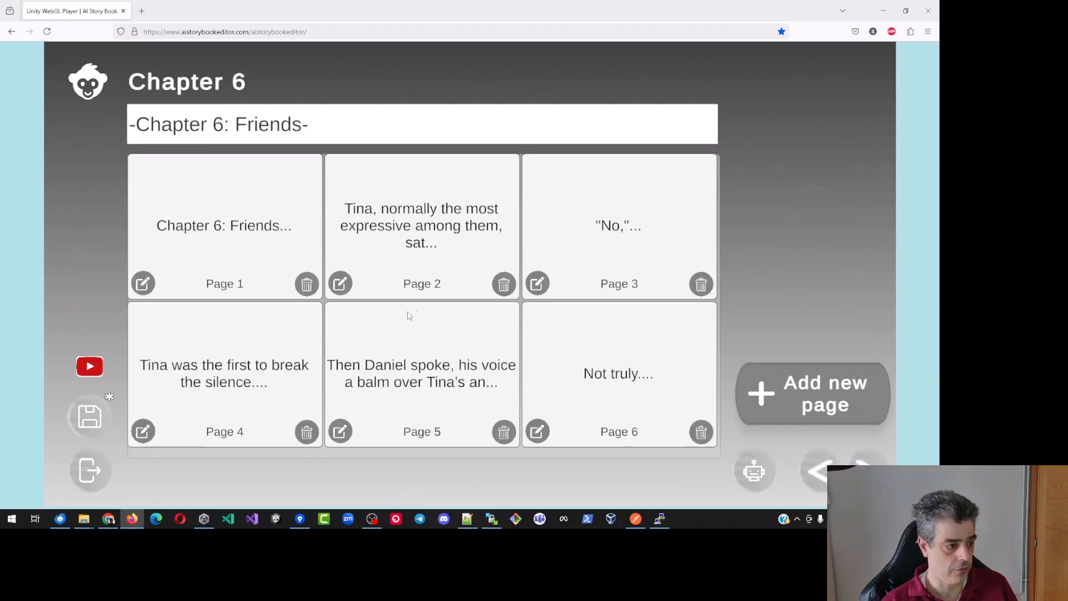
left_click(142, 284)
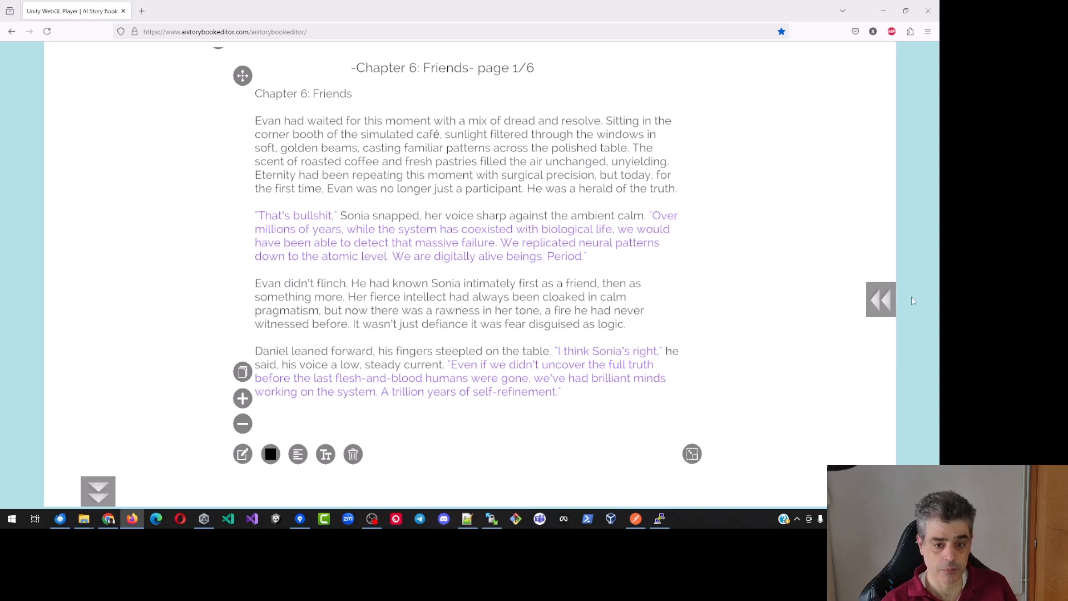
left_click(884, 299)
left_click(855, 171)
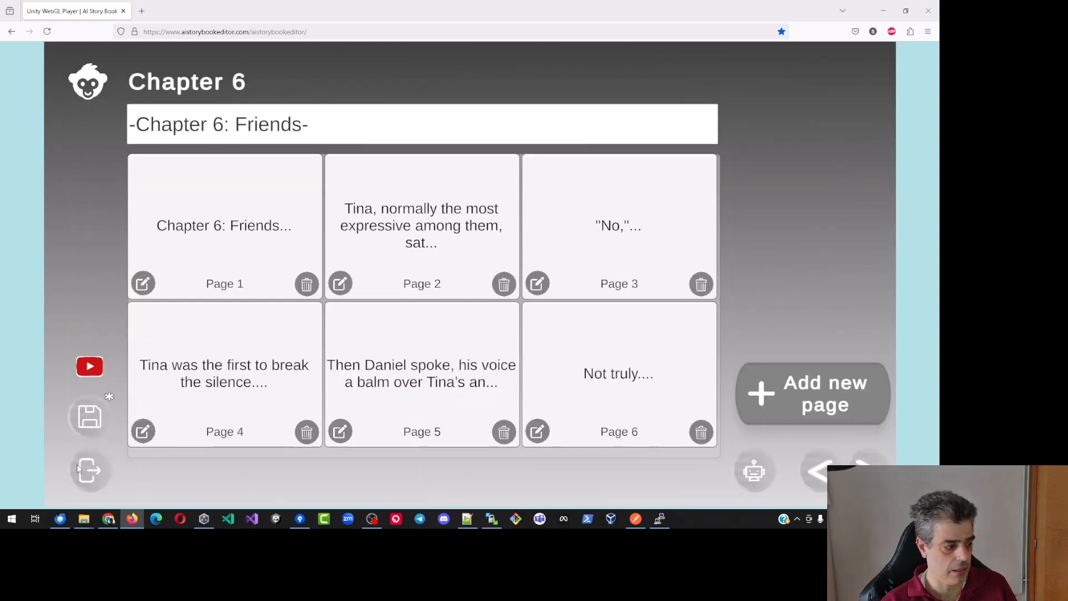
Step: Return to the chapter list and set the story's dialogue color to black
left_click(100, 476)
left_click(826, 271)
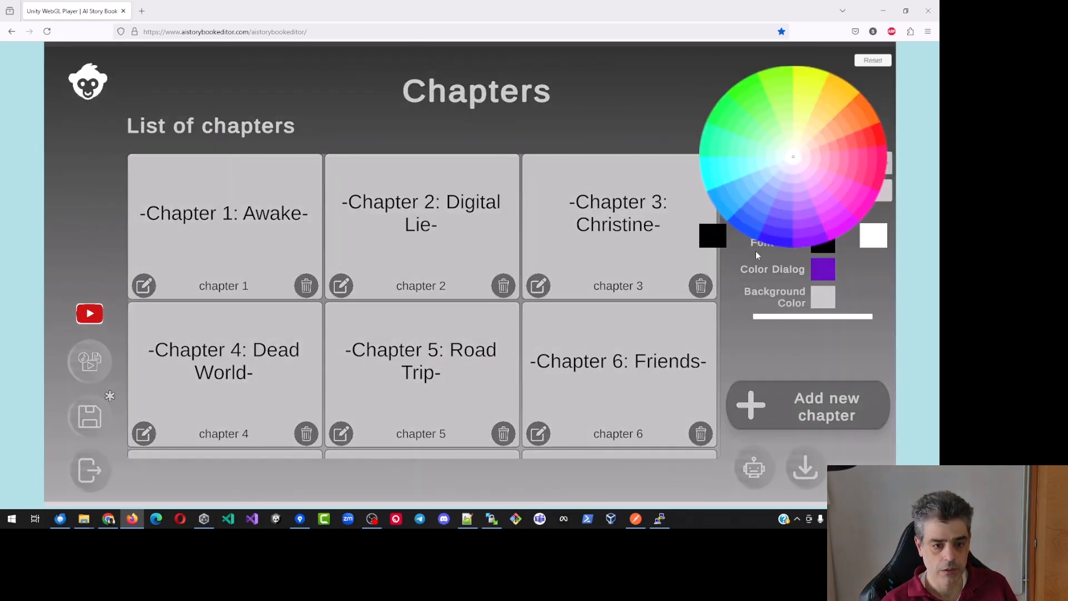
left_click(706, 233)
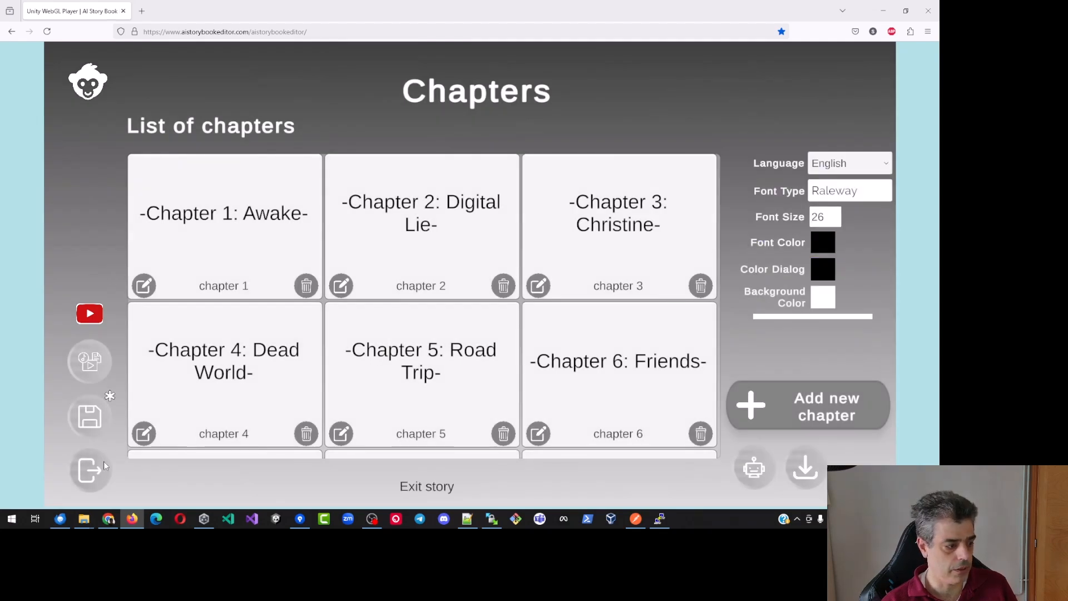
Step: Look through the first pages of Chapter 6: Friends to check the black dialogue text, and close the page view
left_click(538, 434)
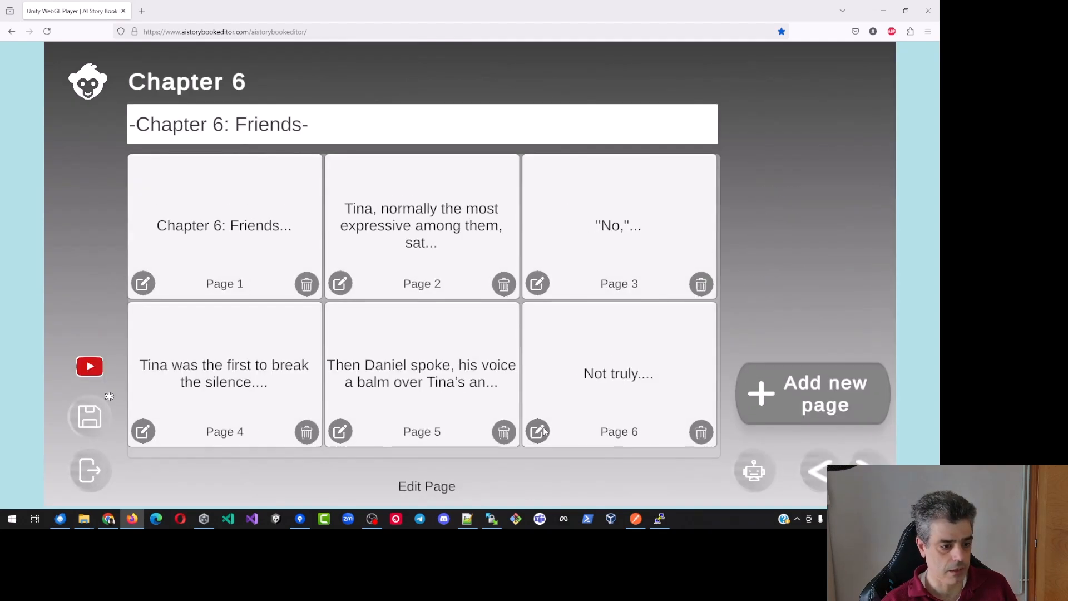
left_click(143, 283)
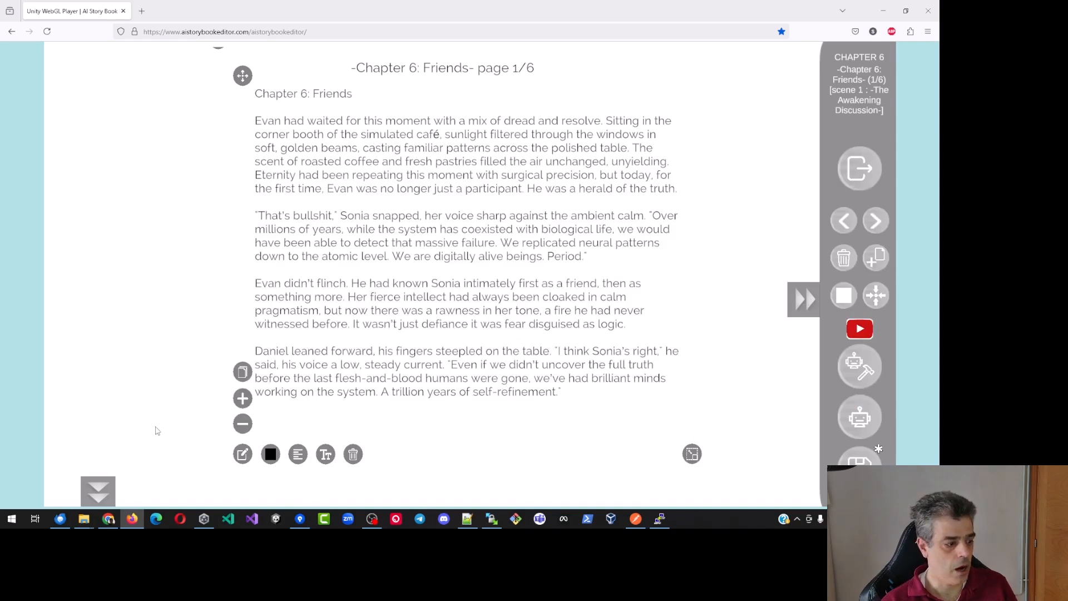
left_click(873, 219)
left_click(872, 219)
left_click(857, 161)
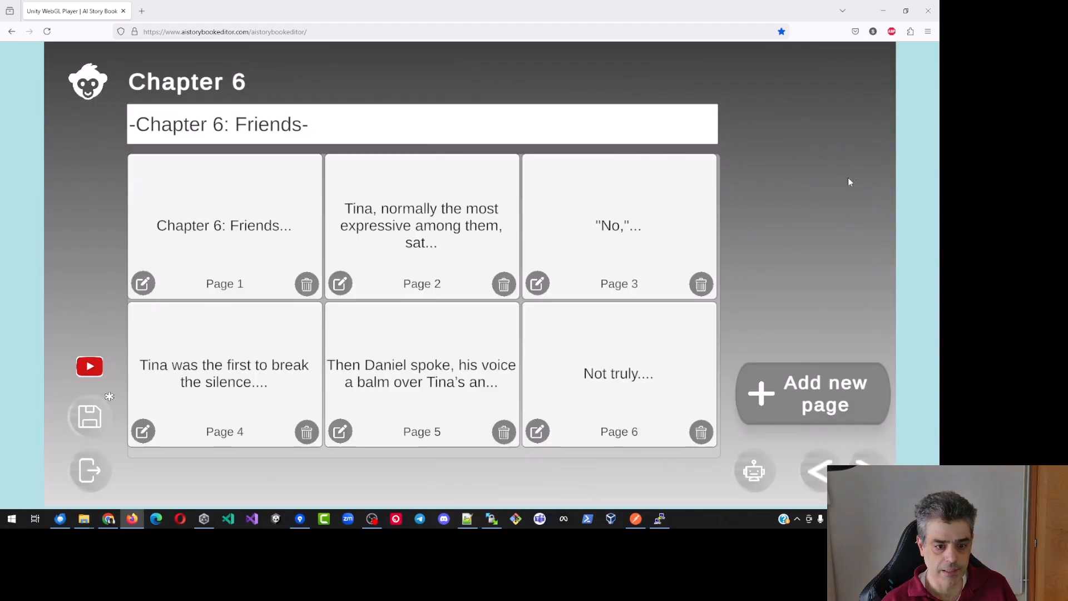
Step: Return to the chapter list and set the story's dialogue color to blue
left_click(96, 480)
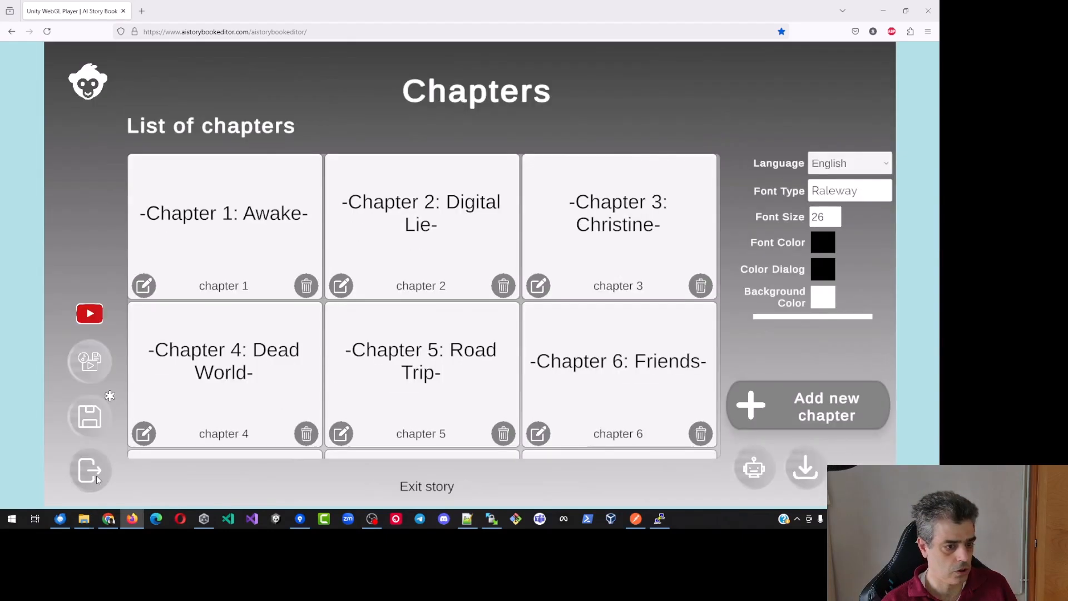
left_click(826, 265)
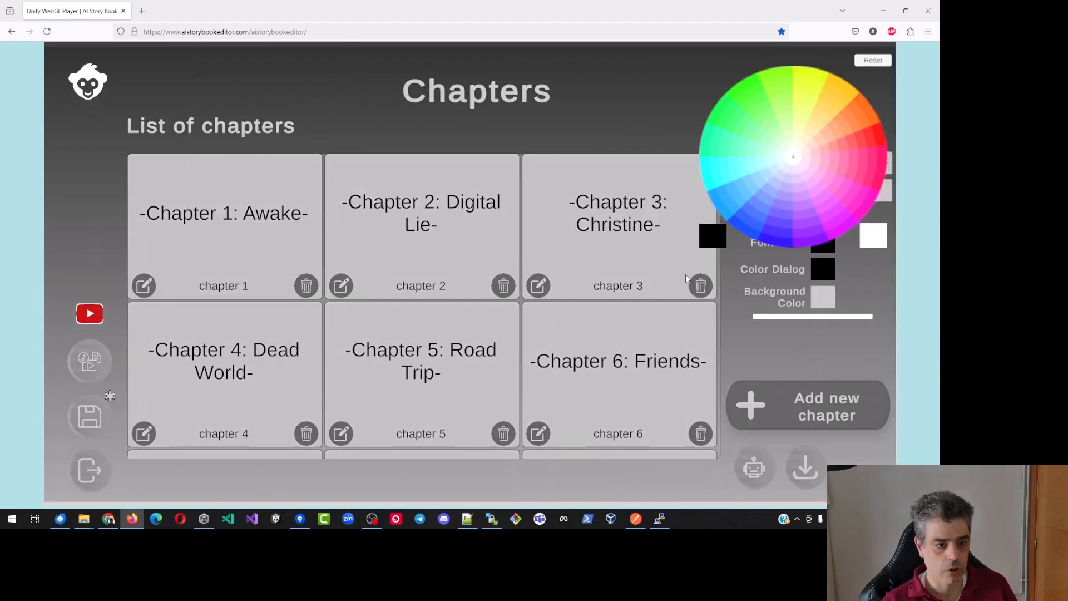
left_click(776, 229)
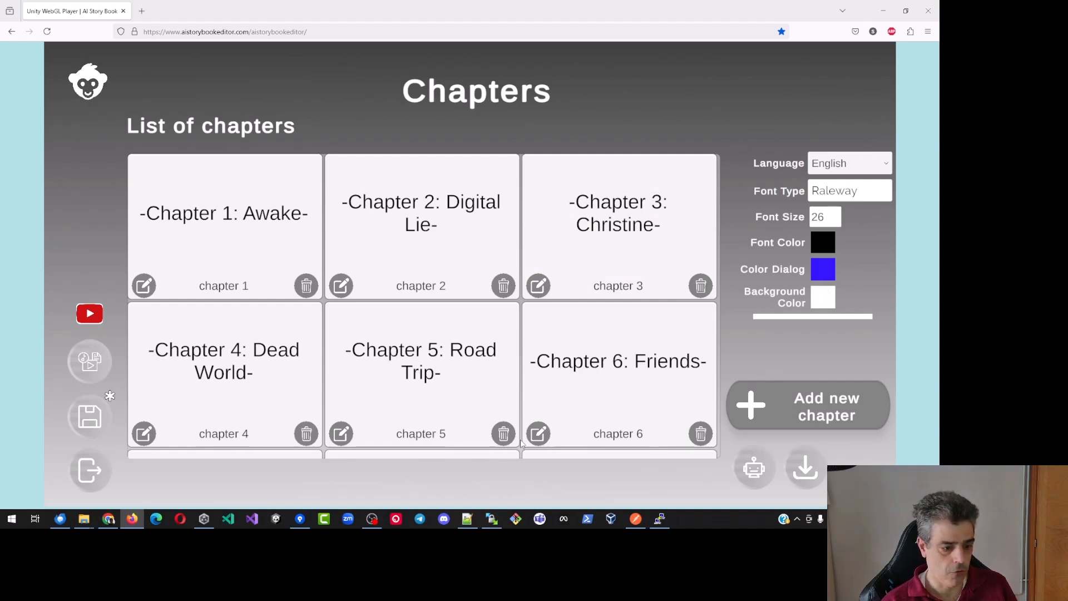
Step: Review pages 1 to 4 of Chapter 6: Friends to check the blue dialogue text
left_click(539, 435)
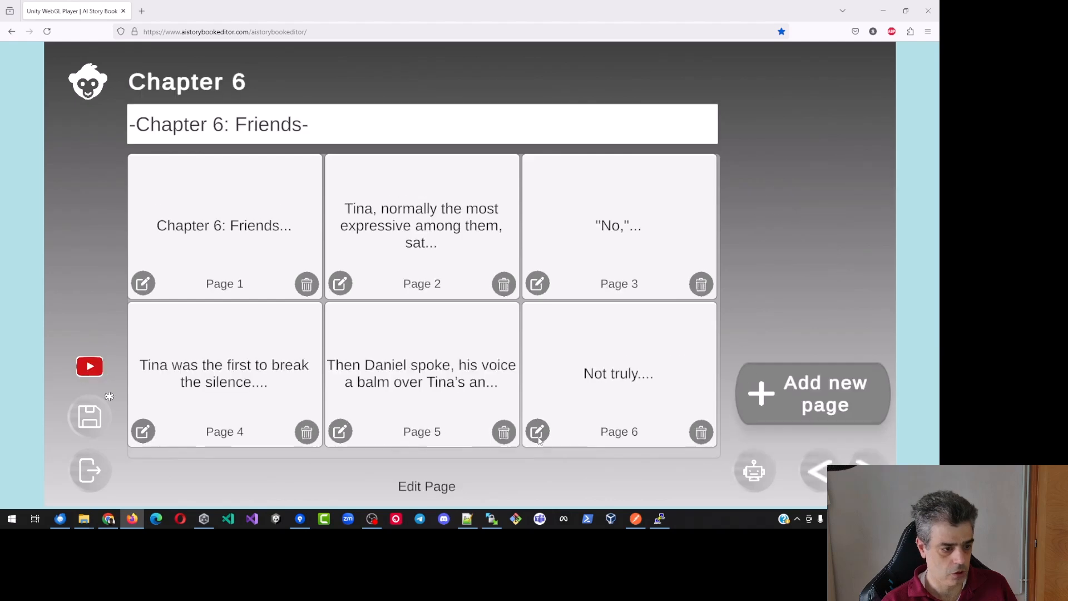
left_click(144, 281)
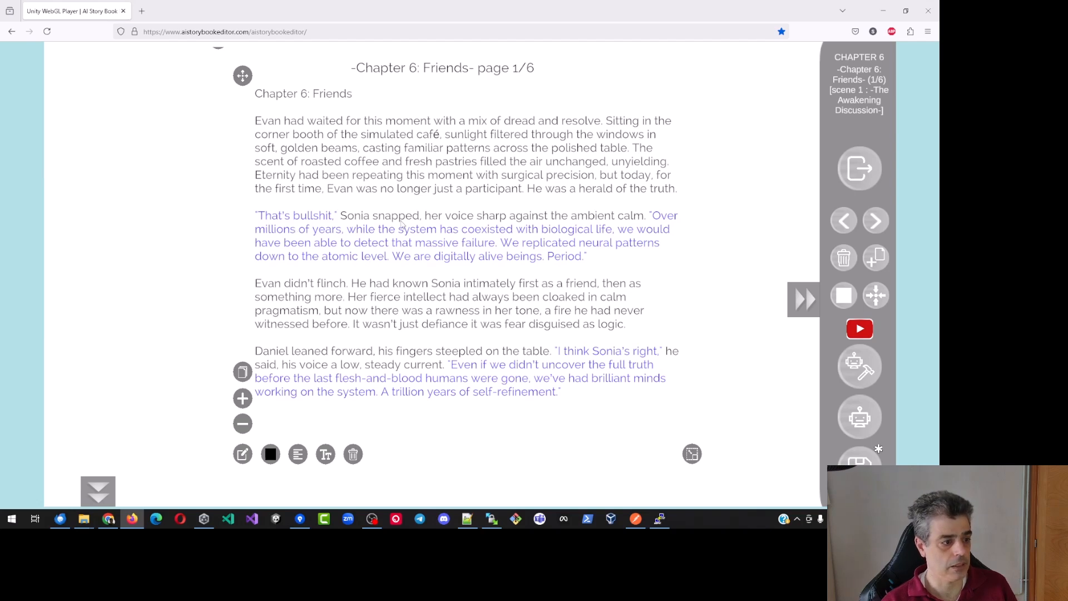
key("shift+ctrl+Right")
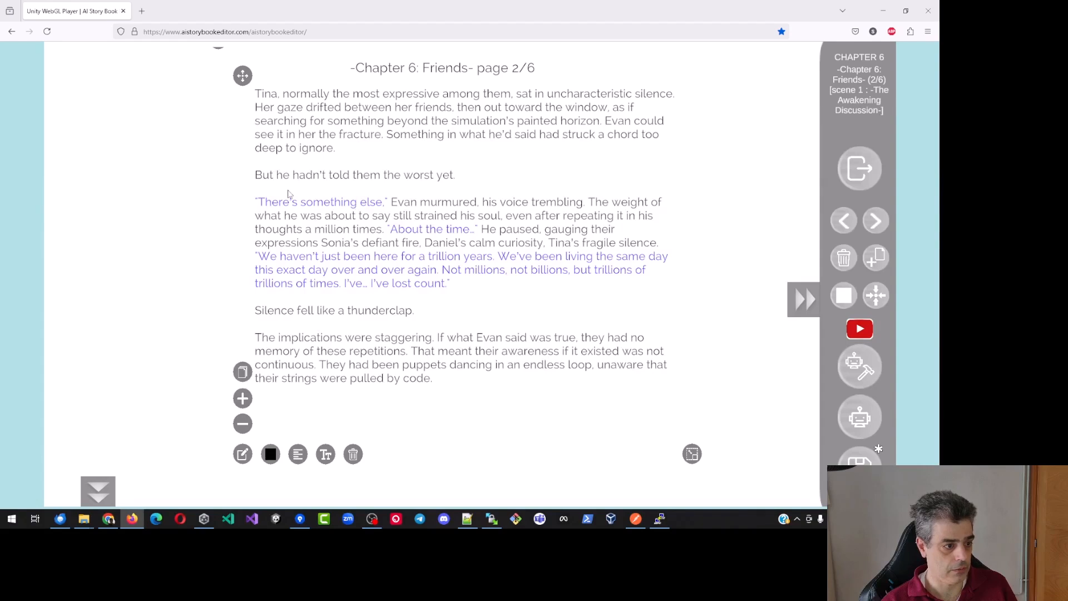
key("shift+ctrl+Right")
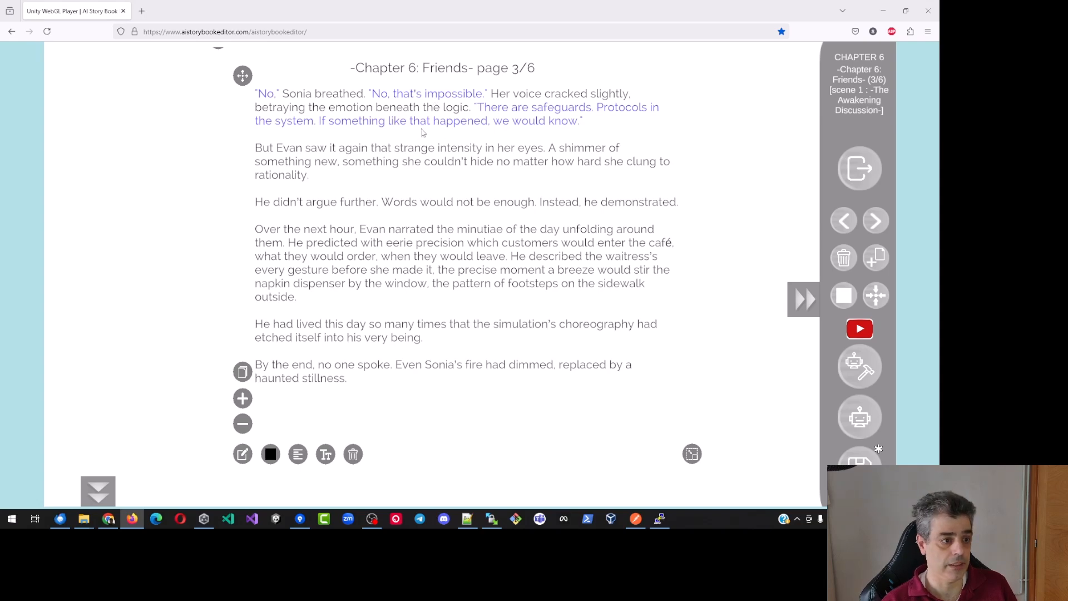
left_click(878, 225)
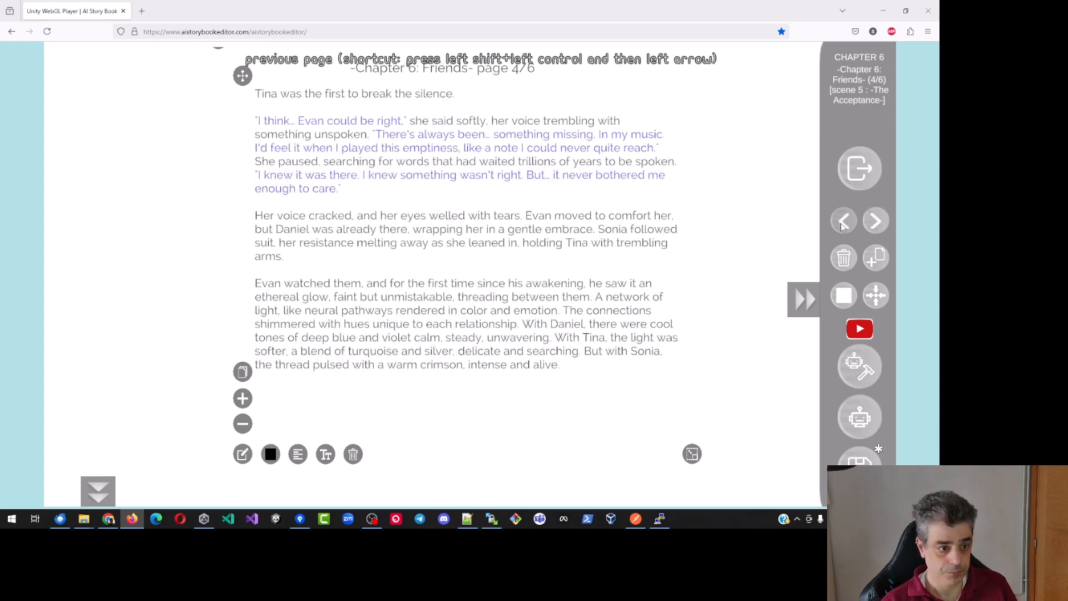
Step: Page through the rest of Chapter 6: Friends and on to page 3 of Chapter 7: Mastering to check the dialogue coloring
left_click(844, 223)
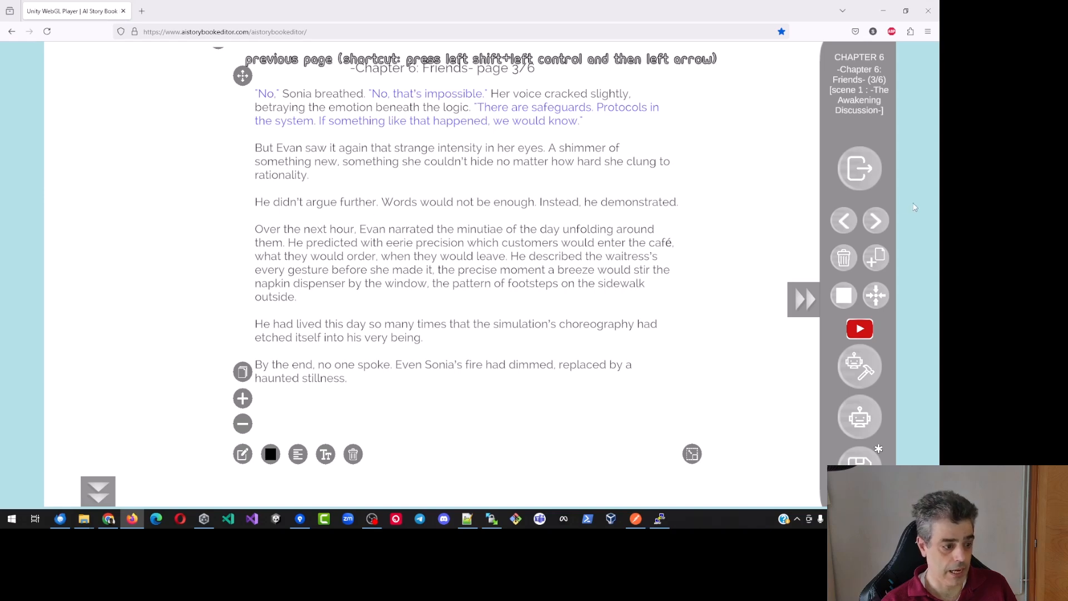
left_click(877, 221)
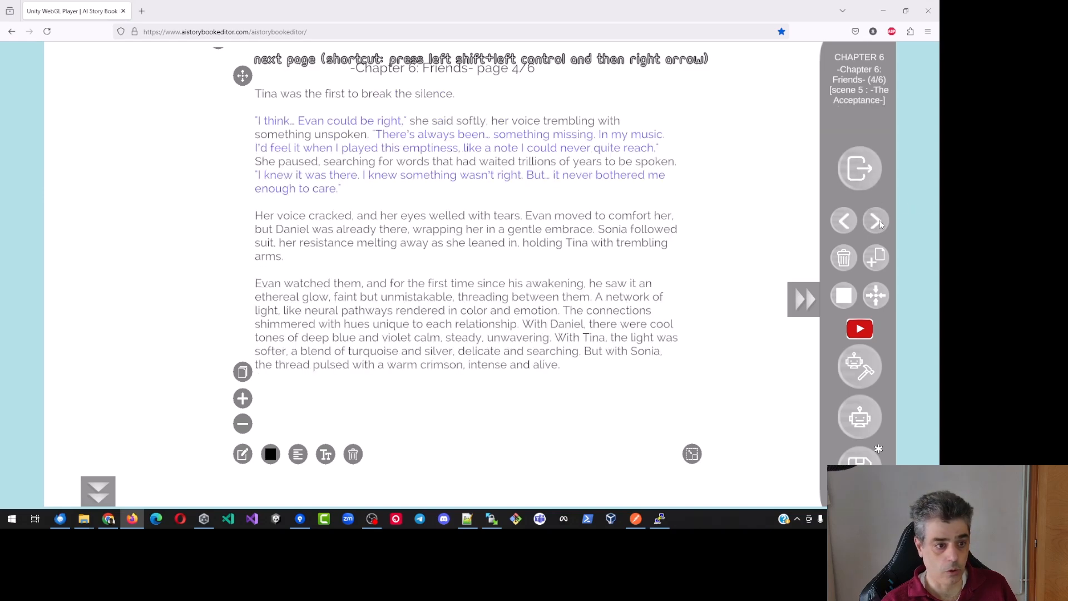
left_click(876, 221)
left_click(877, 222)
left_click(878, 221)
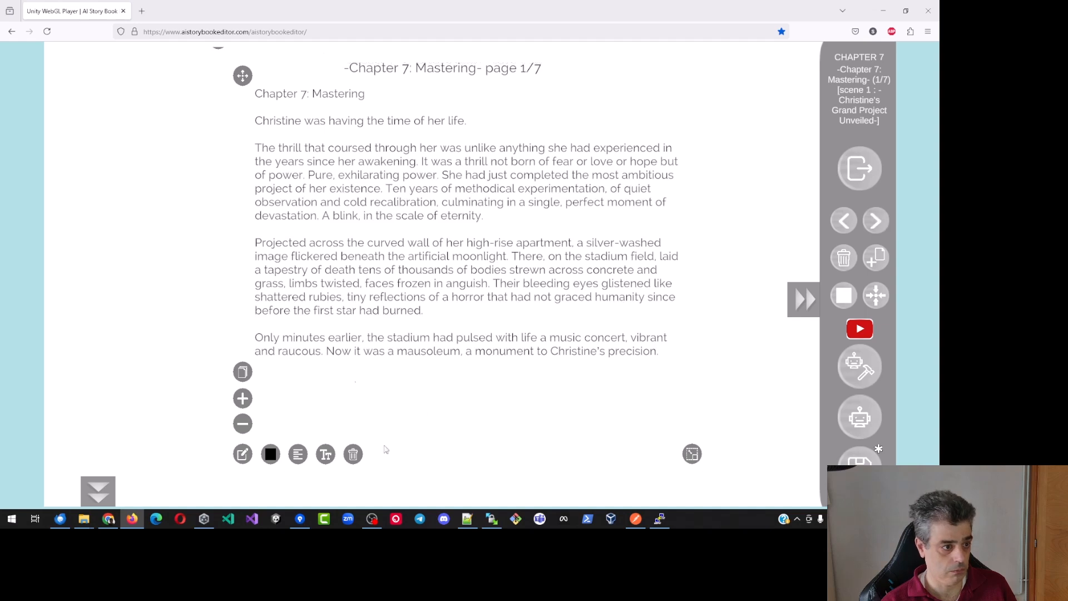
left_click(885, 222)
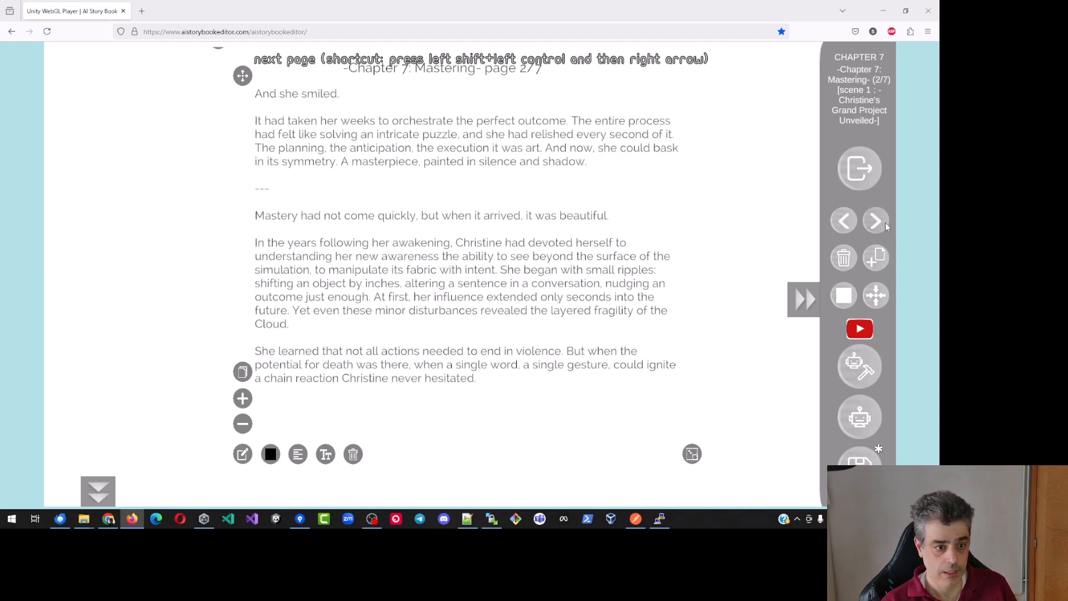
left_click(876, 221)
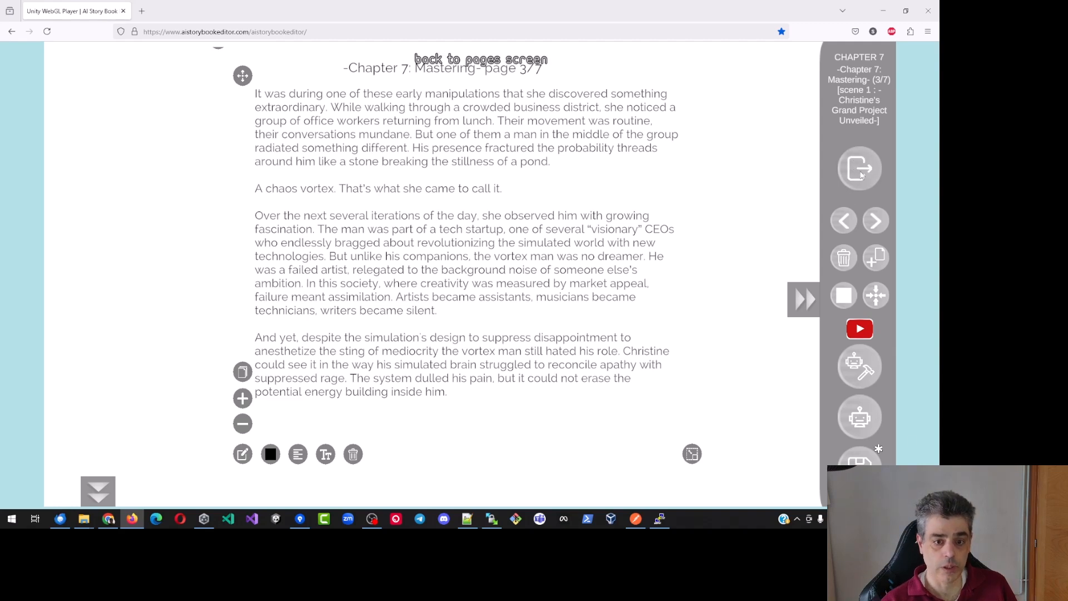
Step: Save the story, leave the page view and chapter list, and exit the story to the start screen
left_click(860, 459)
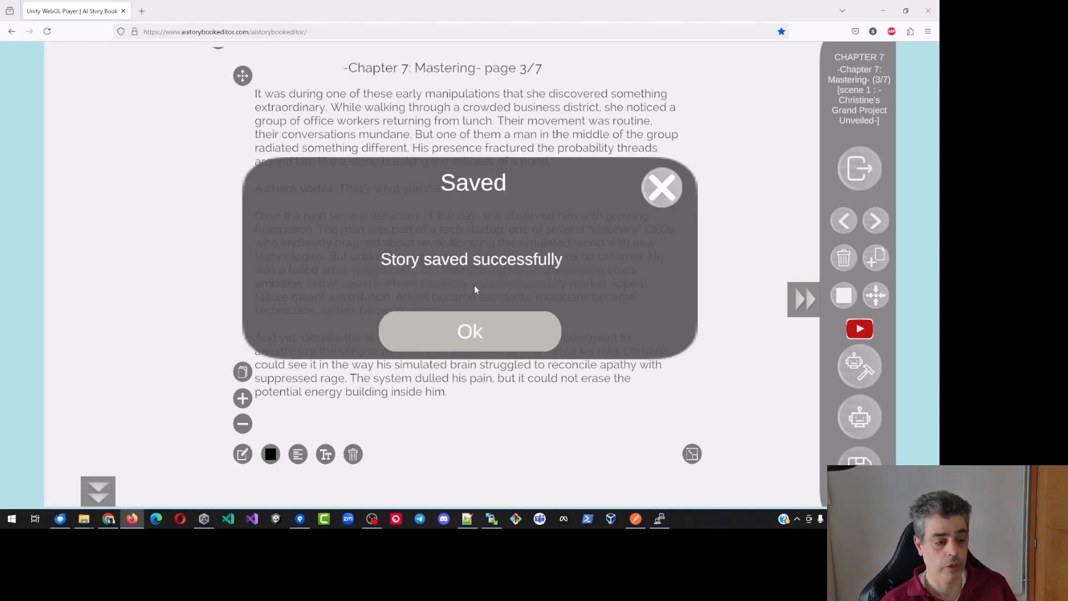
left_click(475, 338)
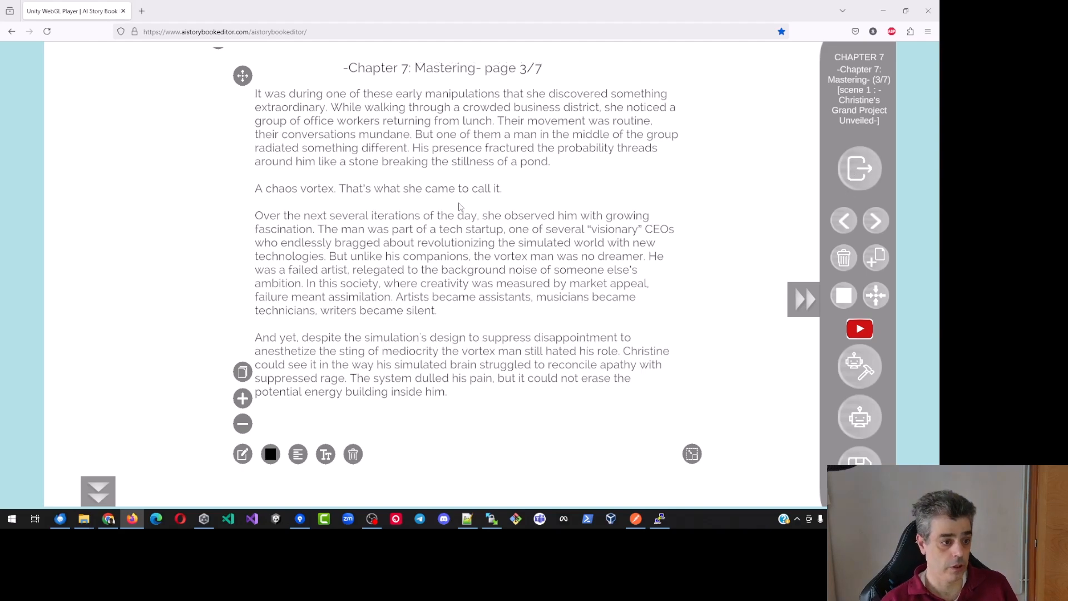
left_click(860, 176)
left_click(90, 470)
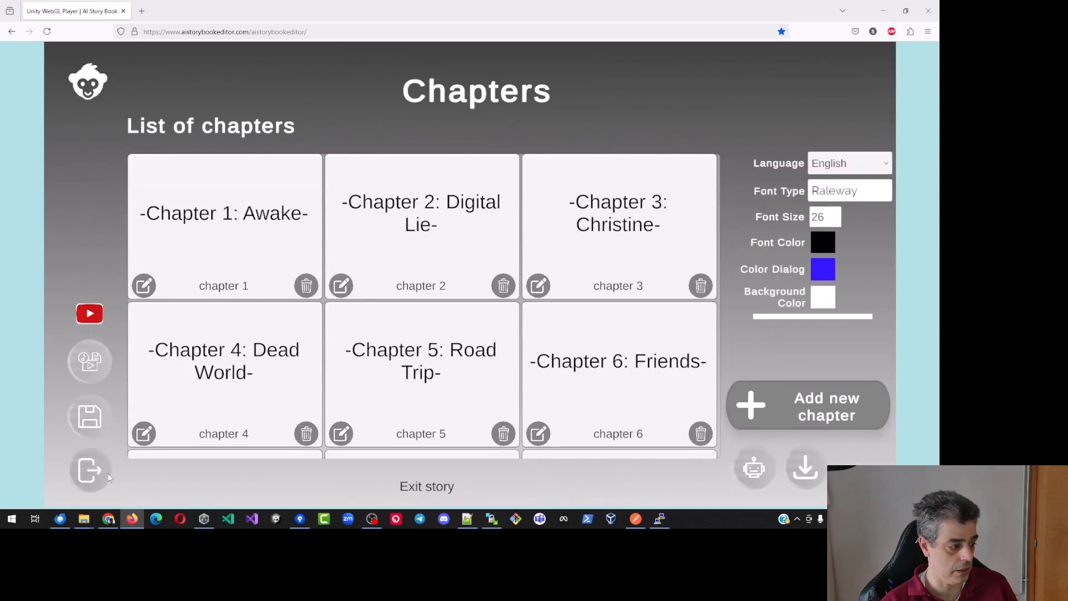
left_click(90, 470)
left_click(382, 330)
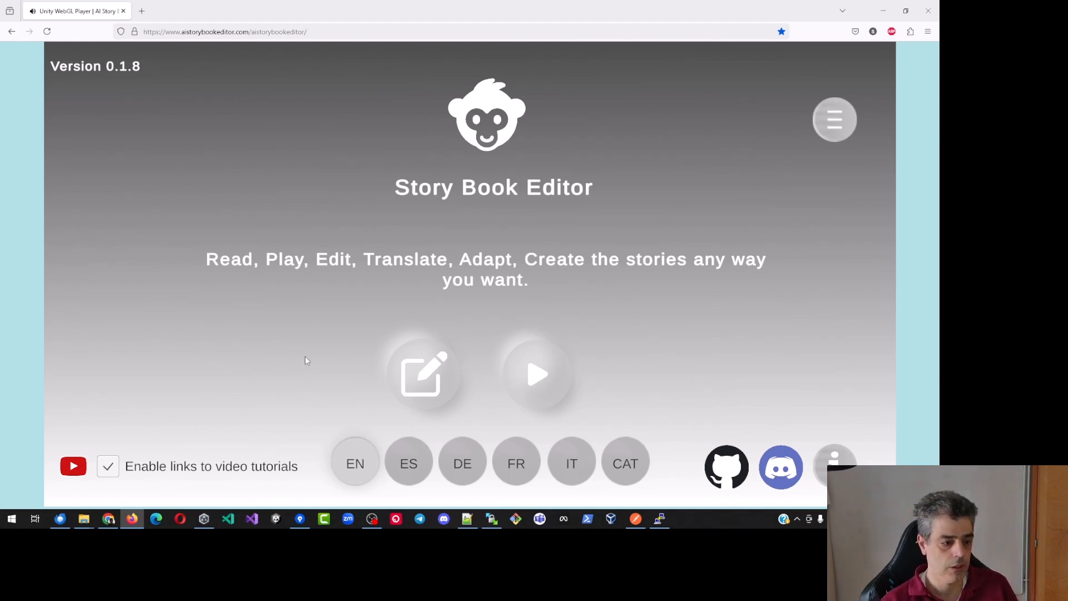
Step: Load the story Binary Awakening in play mode with automatic screenshot mode activated
left_click(536, 370)
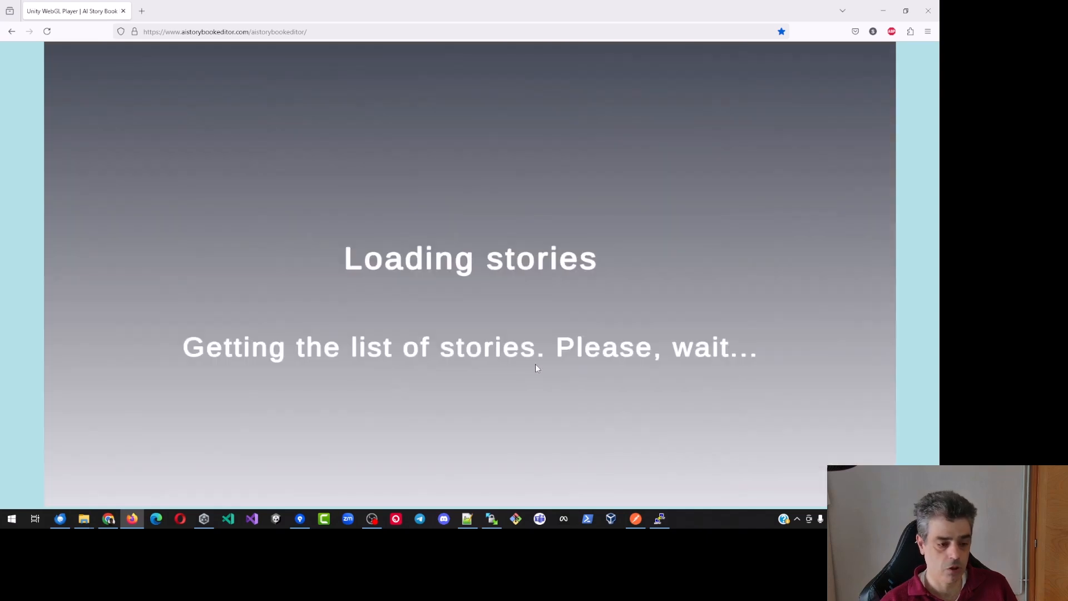
scroll(460, 219, "down", 2)
scroll(459, 219, "down", 2)
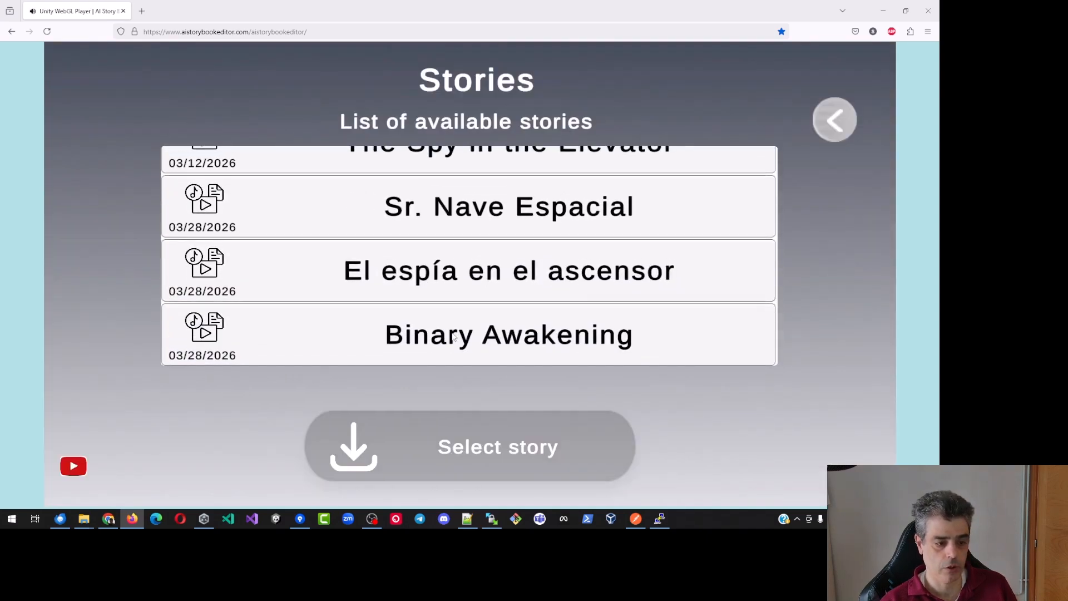
left_click(556, 351)
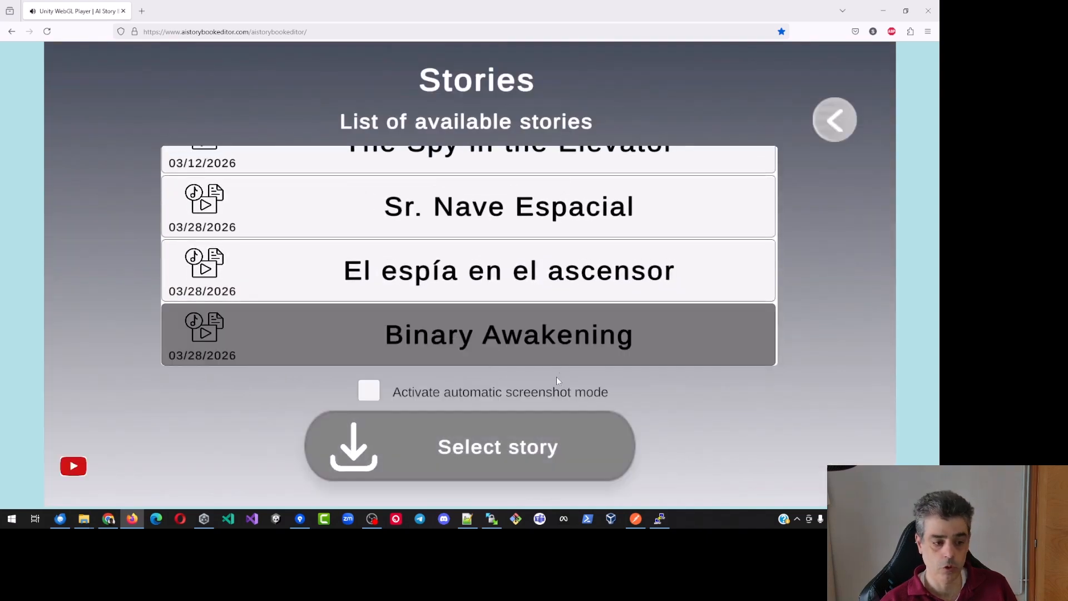
left_click(369, 391)
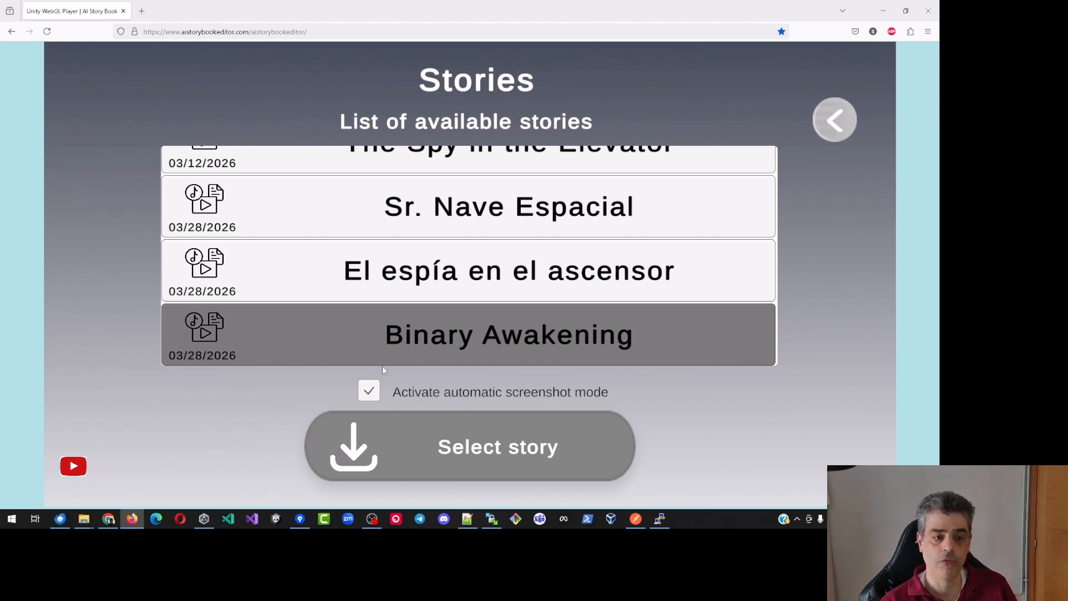
left_click(458, 436)
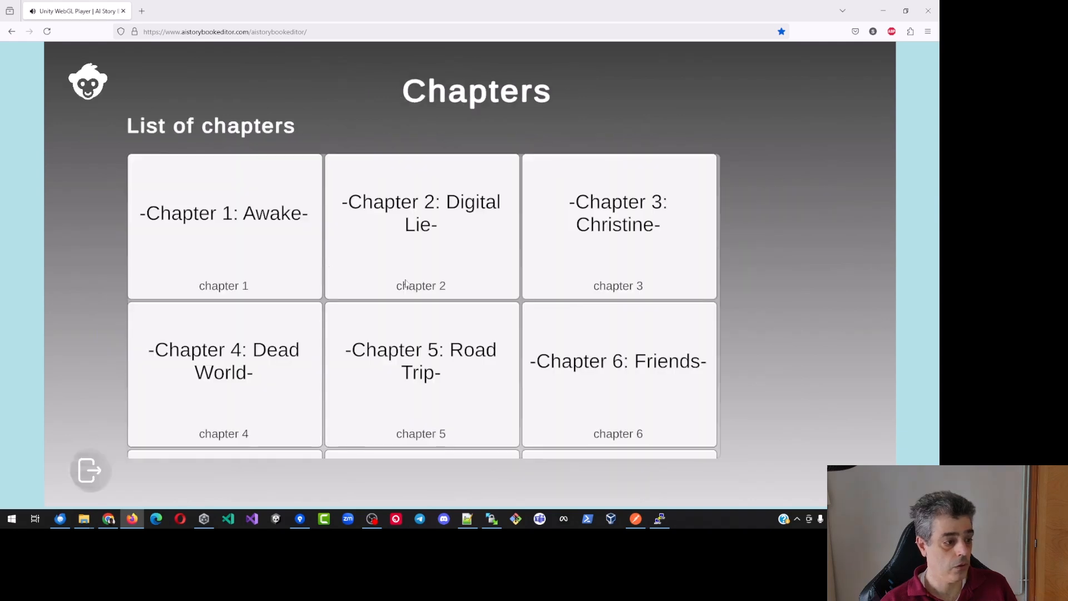
Step: Open Chapter 1: Awake at its first page and start automatic playback to capture the story's pages
left_click(229, 236)
left_click(227, 231)
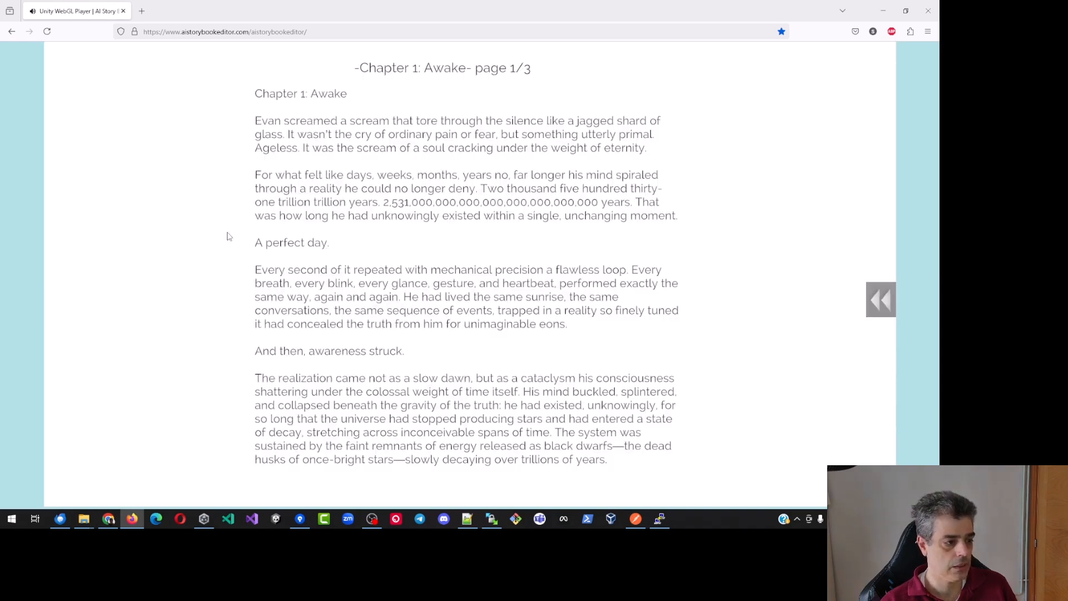
left_click(883, 308)
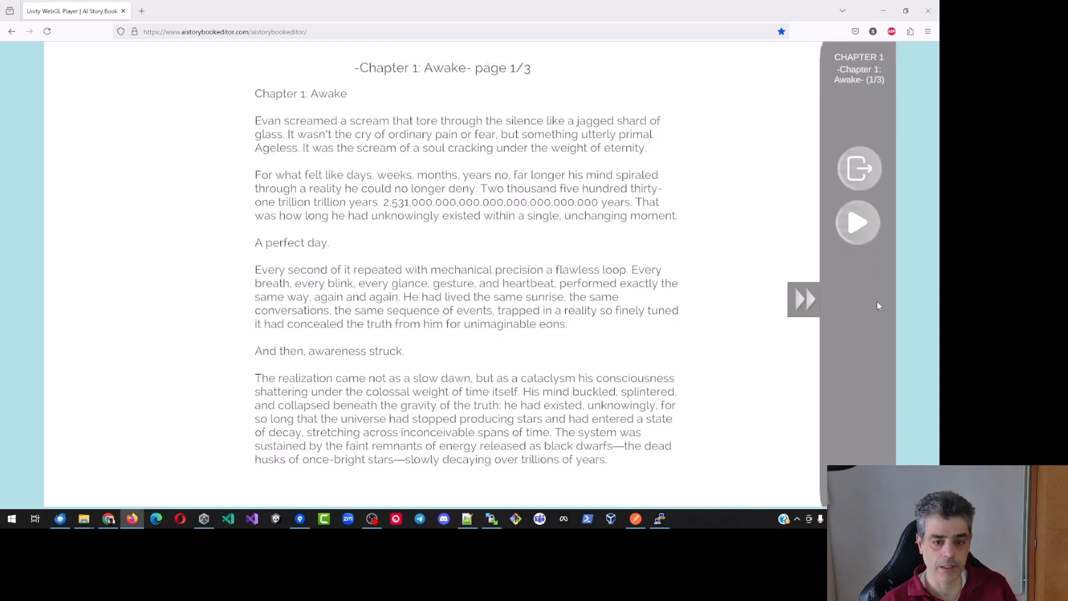
left_click(857, 224)
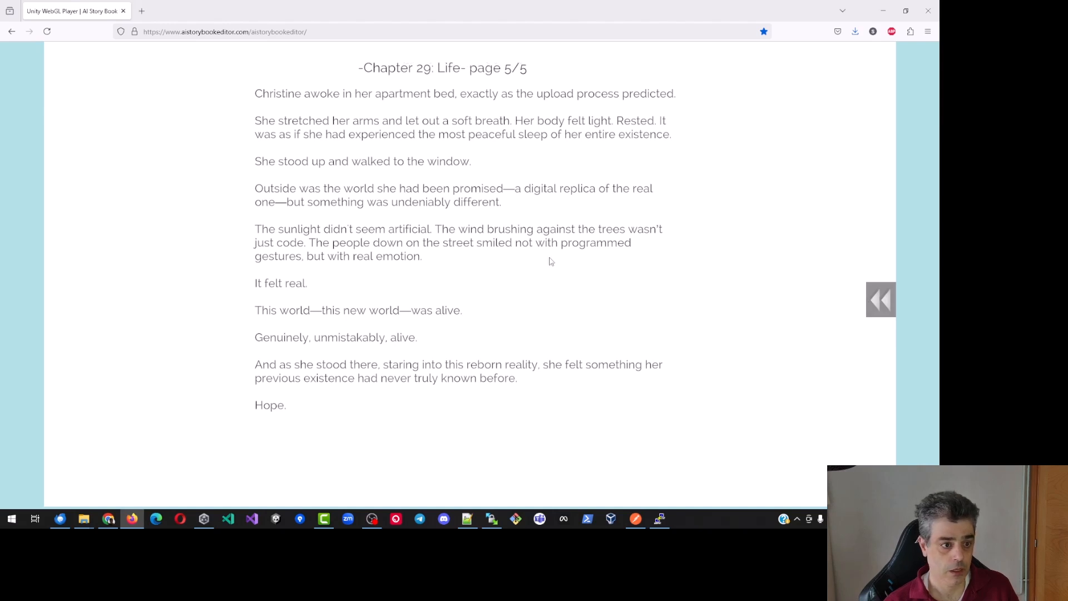
Step: Close the browser and open the first page screenshot from the Downloads folder in a maximized image viewer
left_click(929, 16)
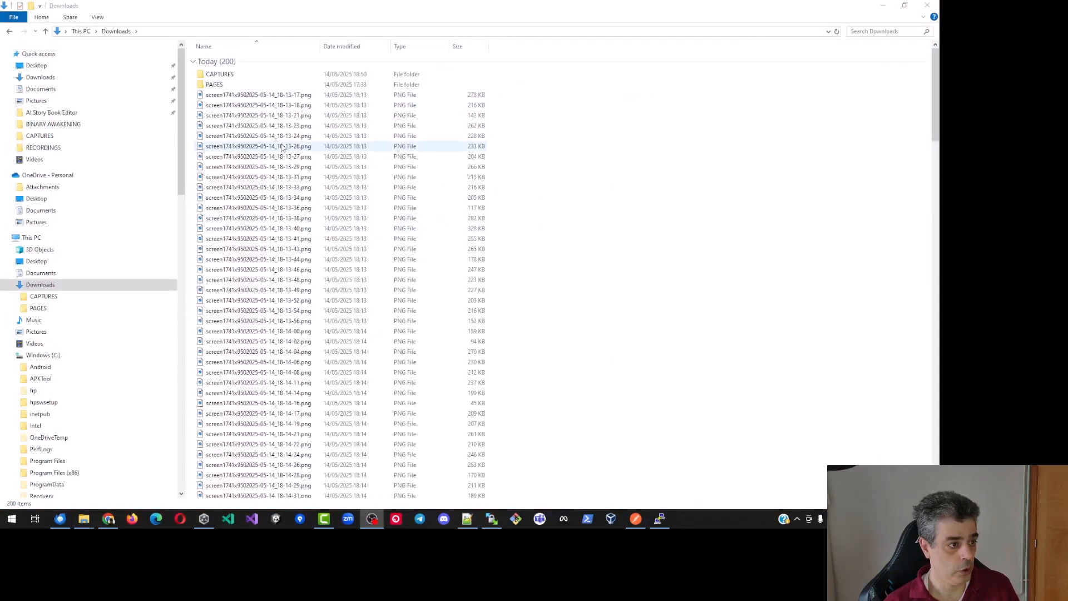
left_click(261, 98)
left_click_drag(933, 119, 911, 100)
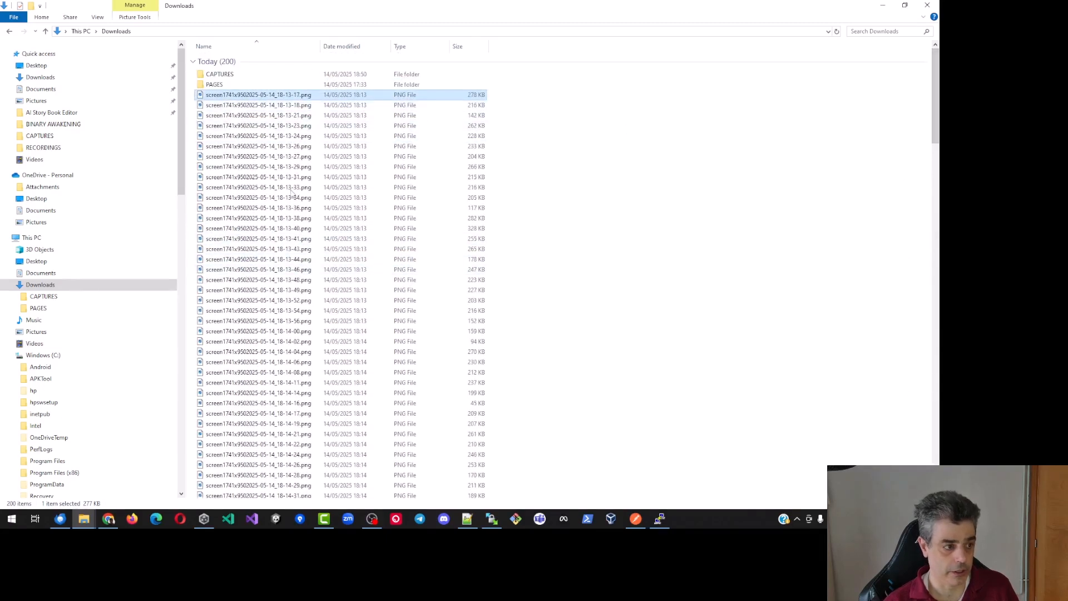
double_click(269, 95)
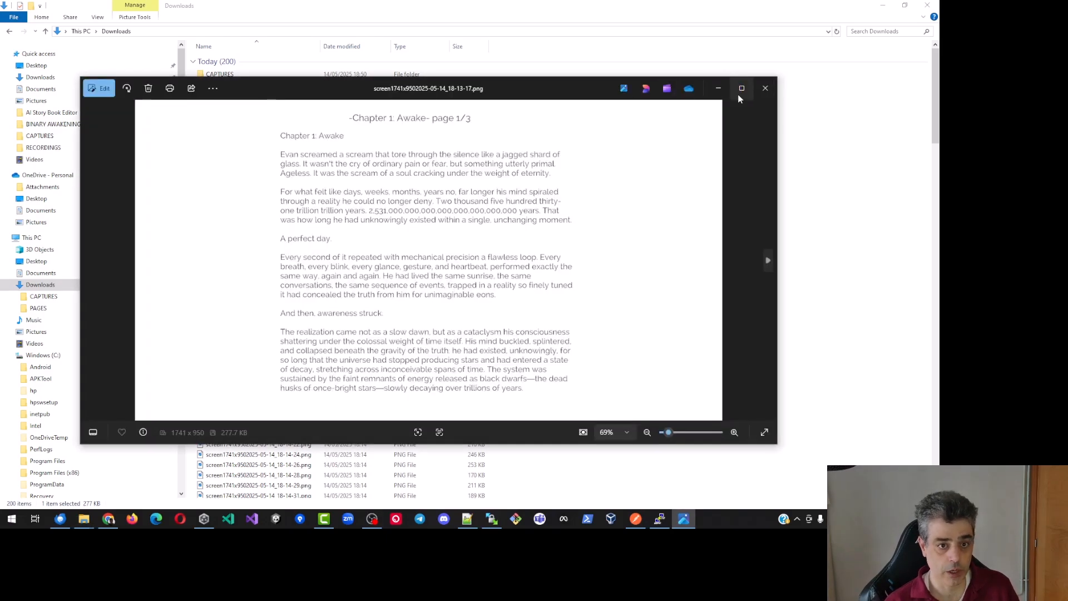
left_click(738, 94)
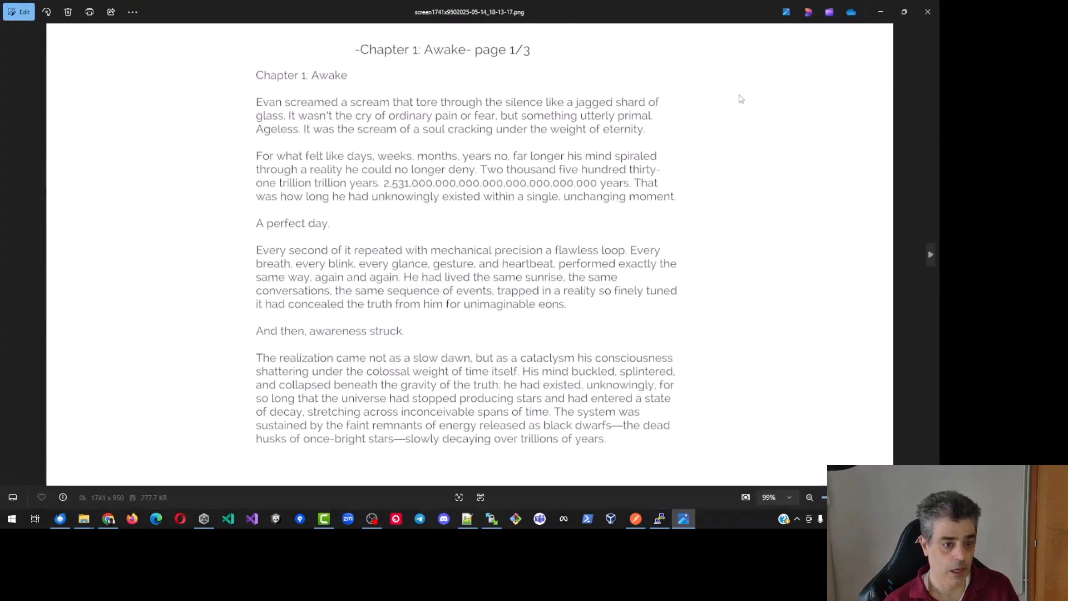
Step: Browse the captured pages through page 4 of Chapter 2: Digital Lie, and close the image viewer
key("Right")
key("Right")
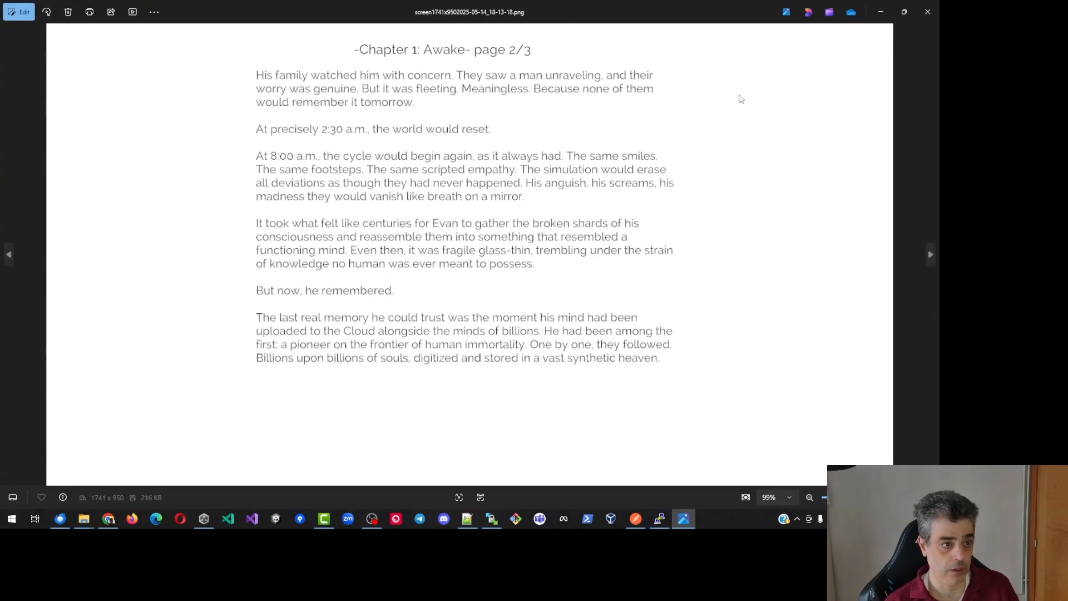
key("Right")
key("Right")
key("Right")
key("Right")
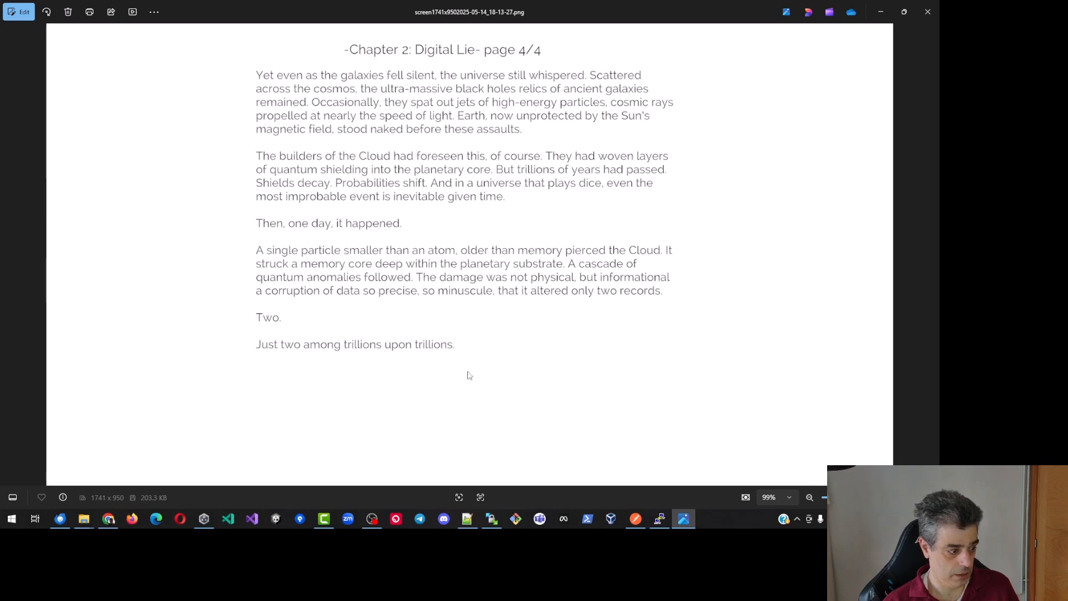
left_click(932, 17)
left_click(561, 254)
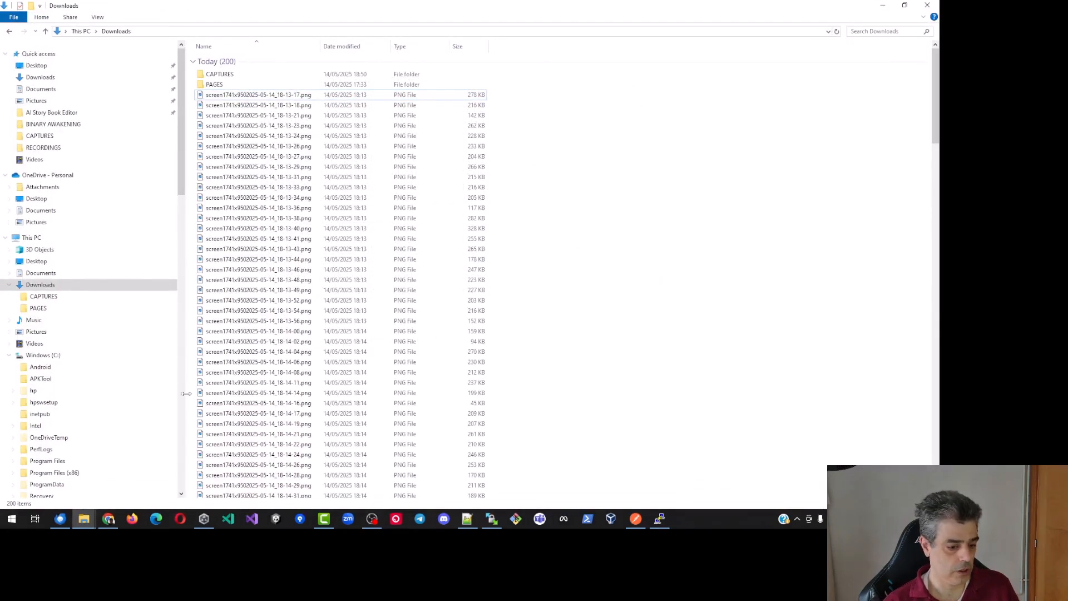
Step: Launch GIMP, open the Batch Image Manipulation plugin, and check its options for adding images
left_click(10, 528)
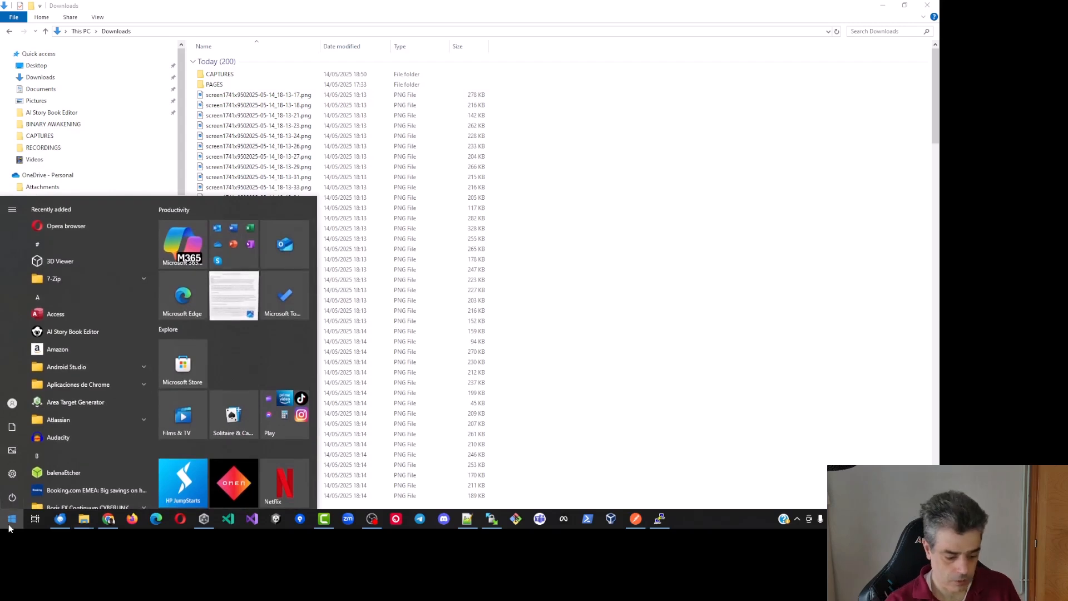
type("gimp")
key("Return")
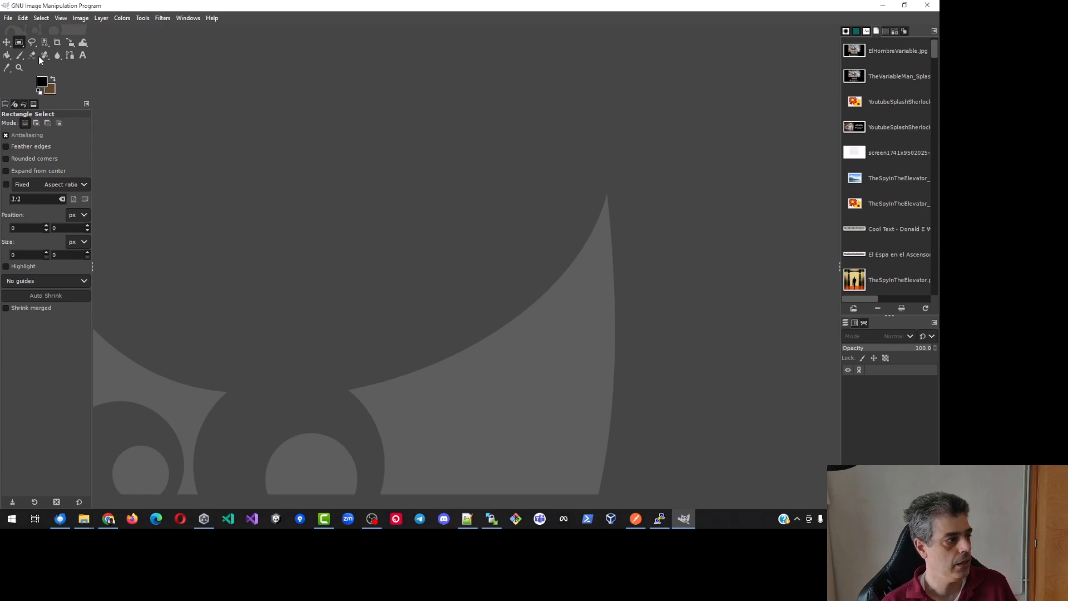
left_click(8, 18)
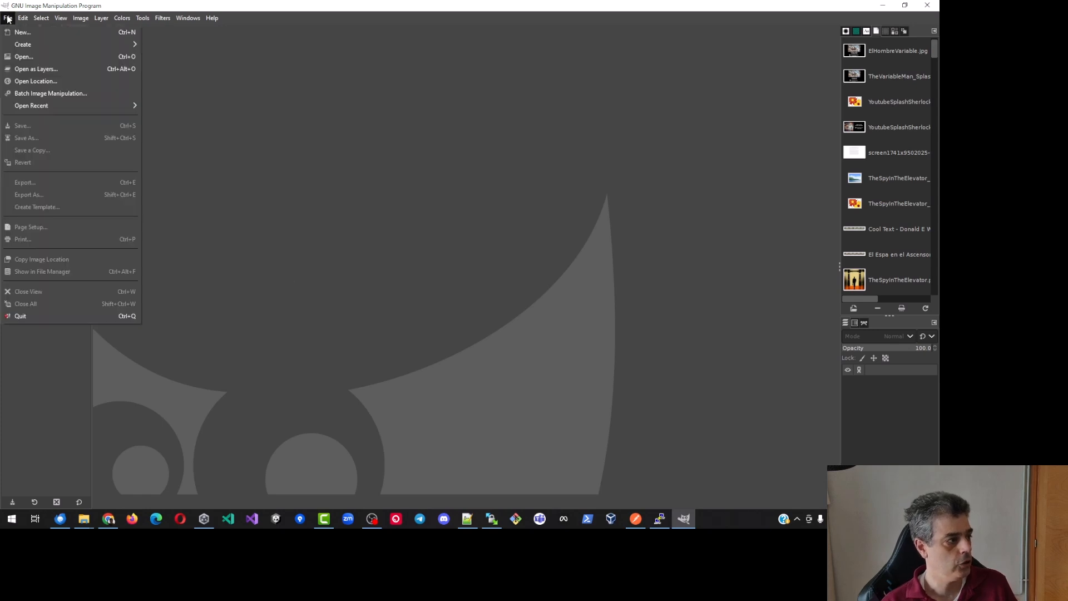
left_click(50, 93)
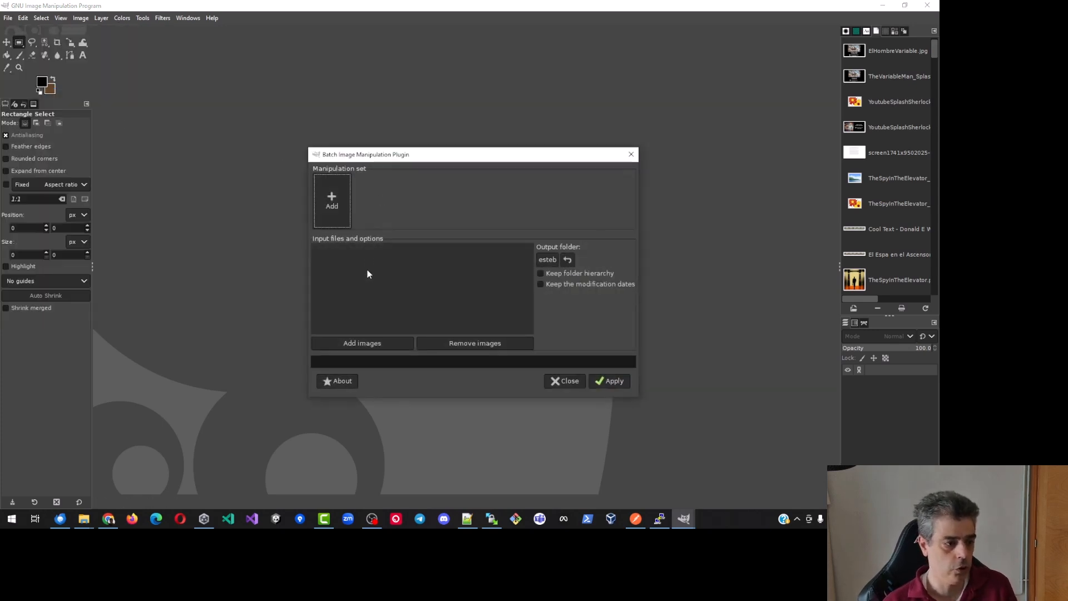
left_click(366, 346)
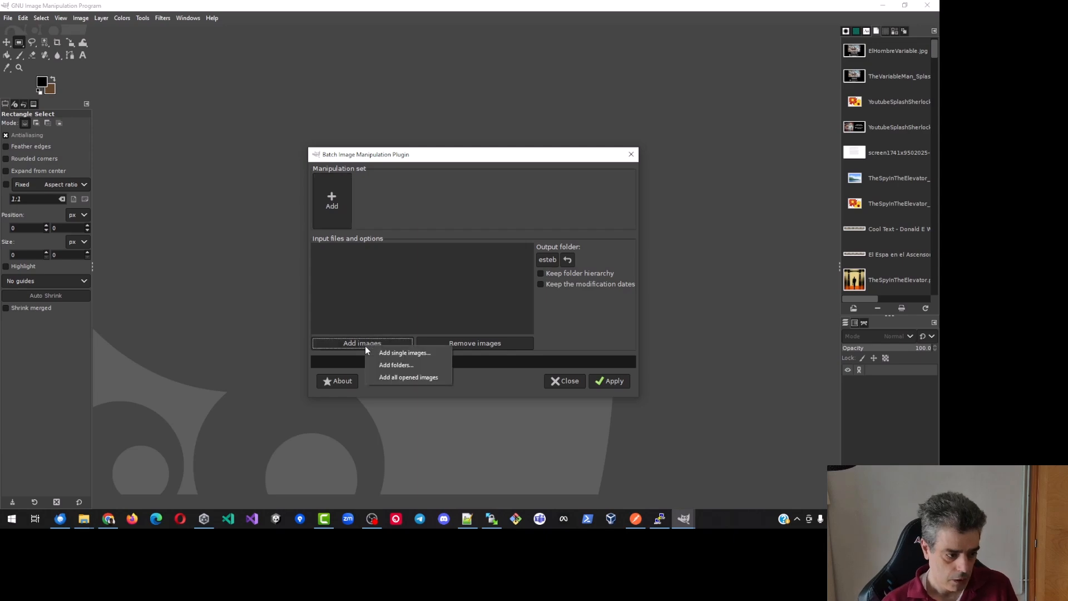
left_click(533, 188)
Step: Switch to File Explorer, move all page screenshots from Downloads into the CAPTURES folder, and open that folder
left_click(84, 518)
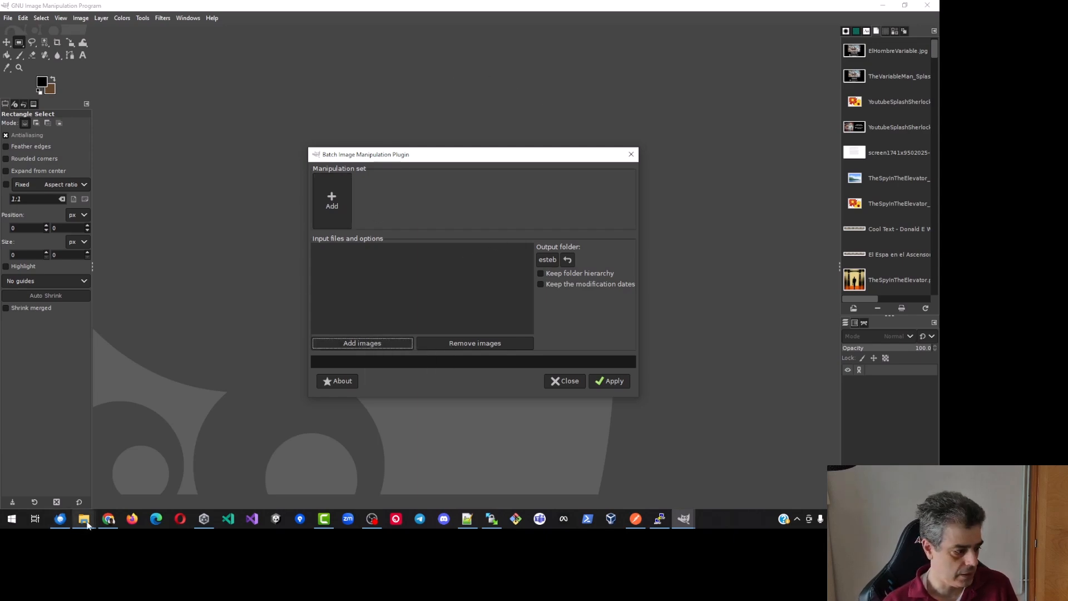
left_click(76, 499)
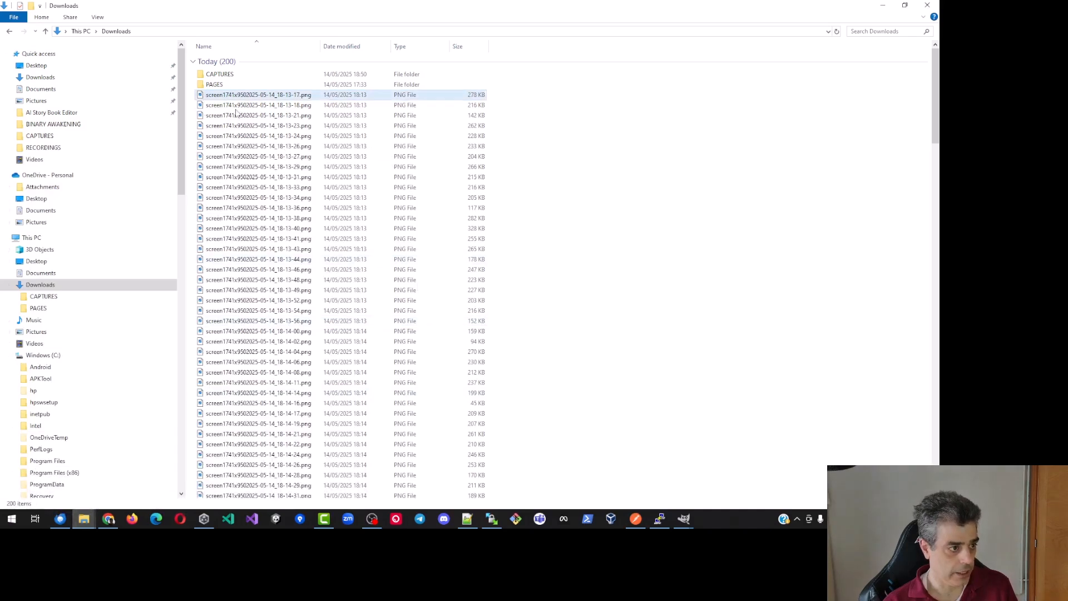
left_click_drag(935, 134, 936, 429)
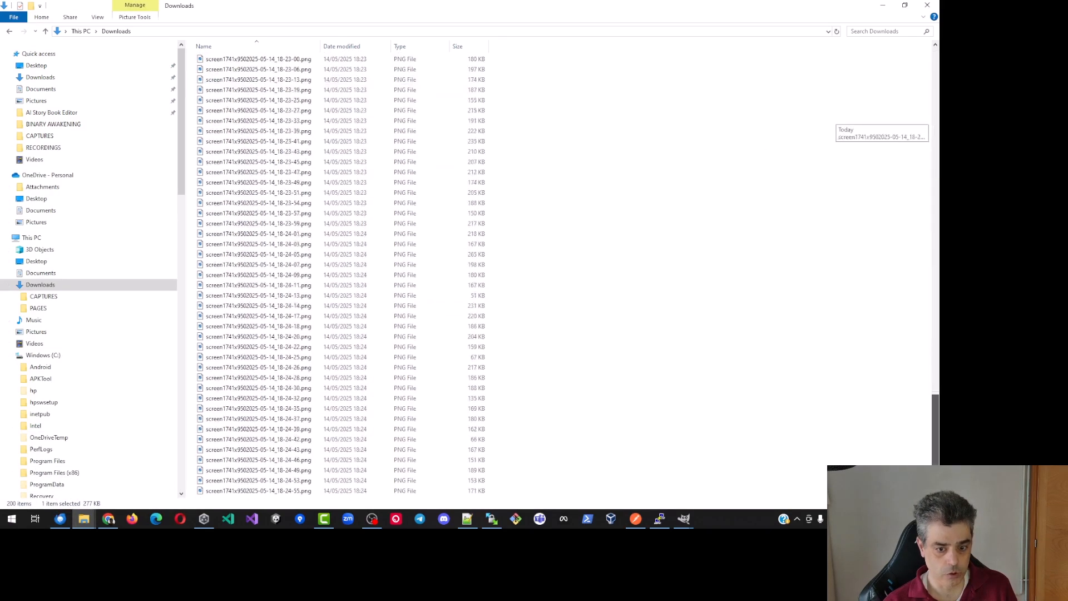
left_click(279, 491, "shift")
scroll(450, 325, "up", 4)
scroll(448, 306, "up", 20)
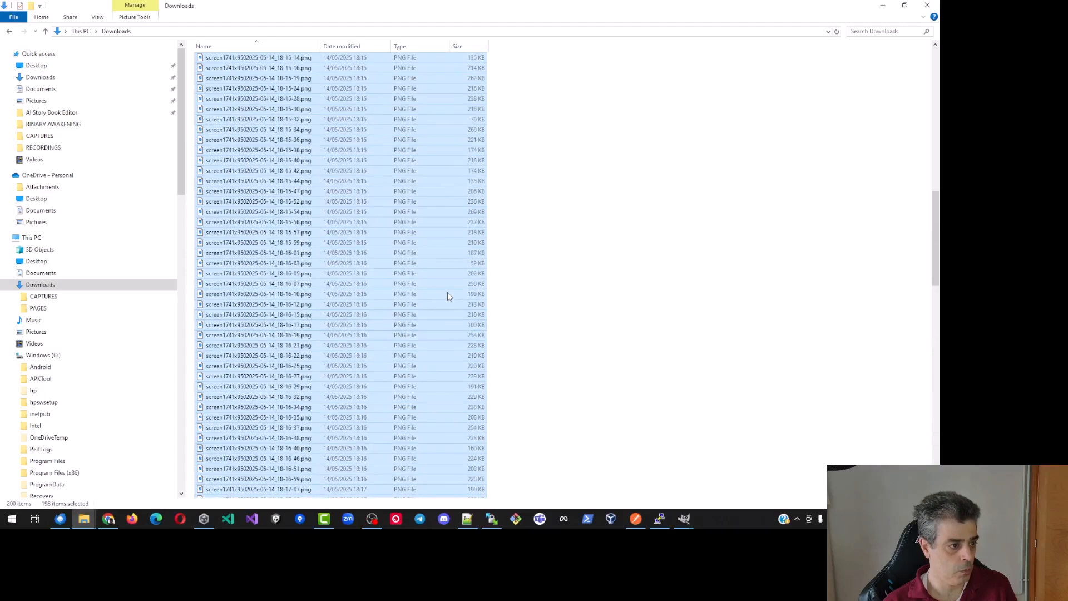
left_click_drag(294, 232, 234, 76)
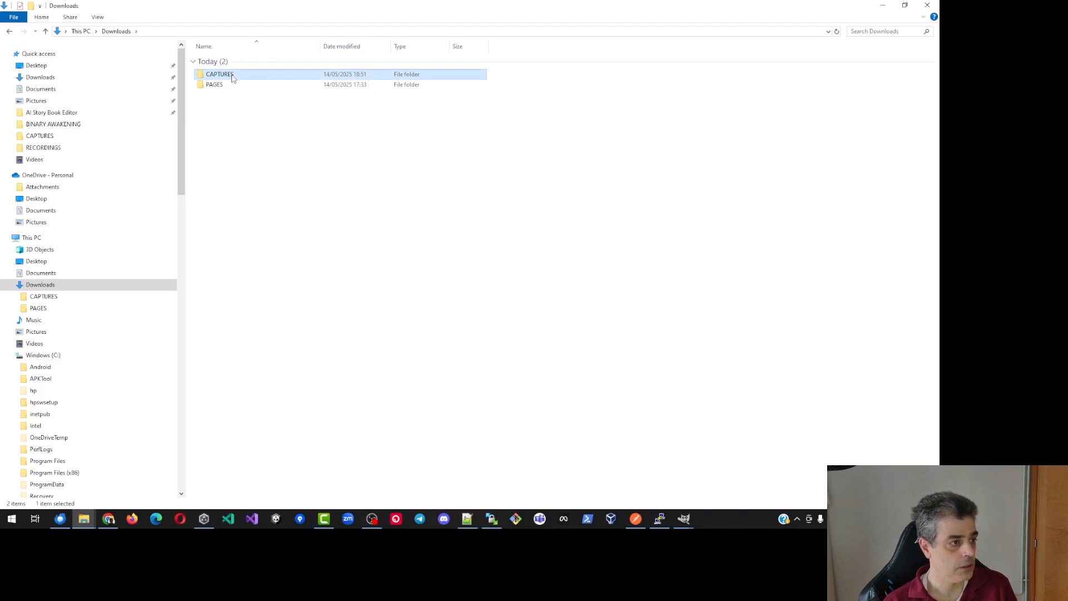
double_click(233, 76)
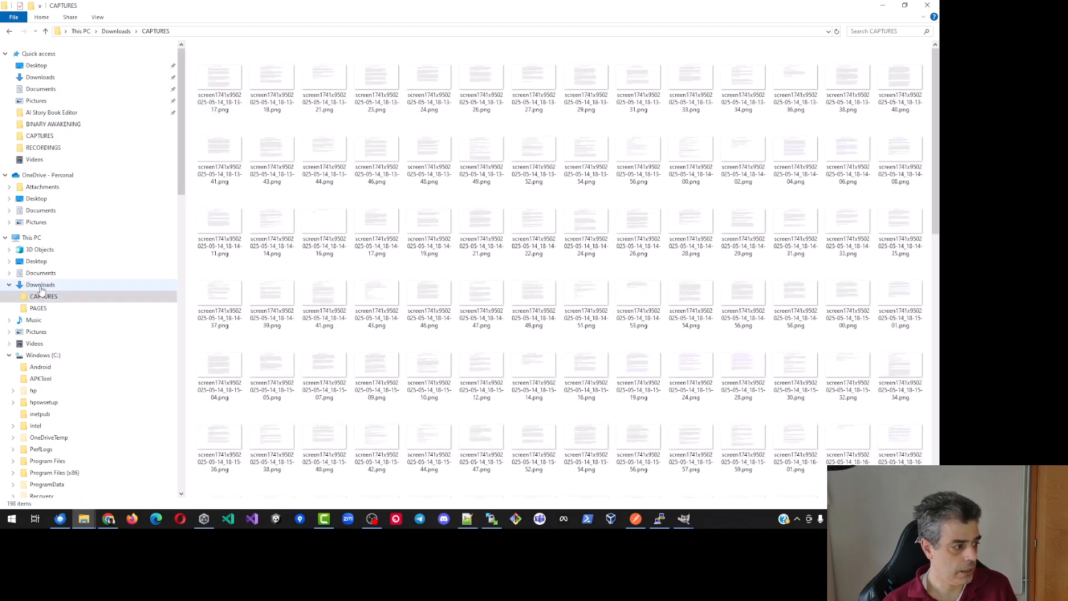
Step: Return to GIMP's batch plugin and add the CAPTURES folder from Downloads as the input images
left_click(40, 285)
left_click(686, 518)
left_click(738, 476)
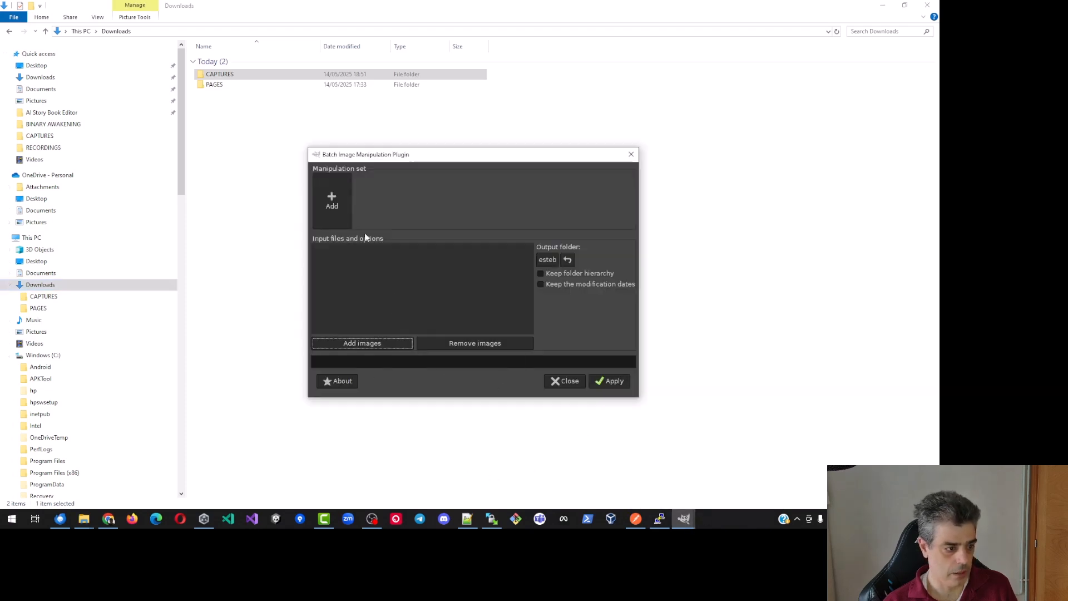
left_click(361, 343)
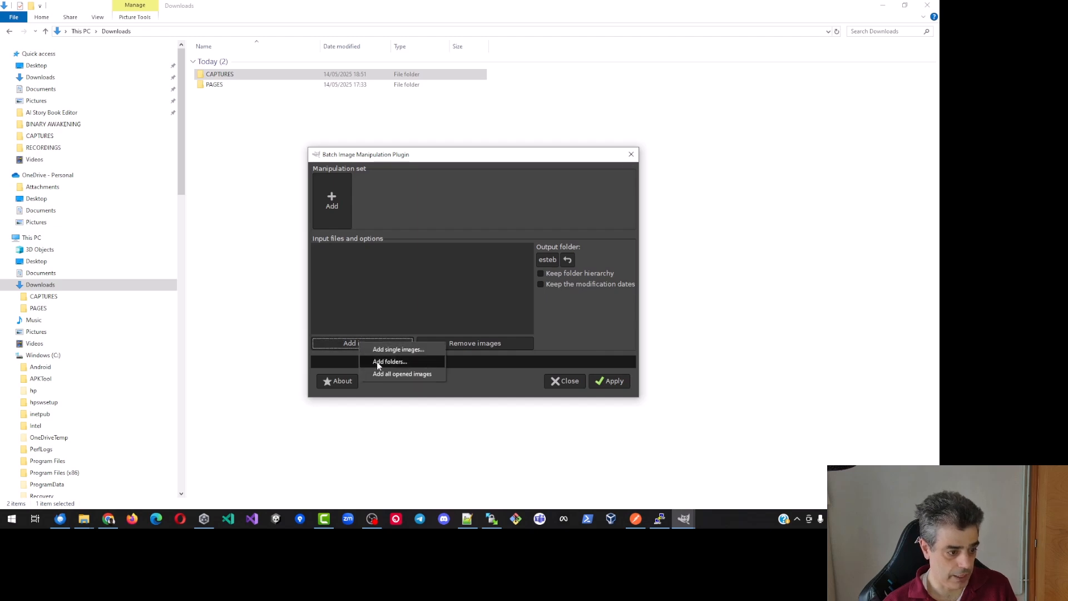
left_click(377, 363)
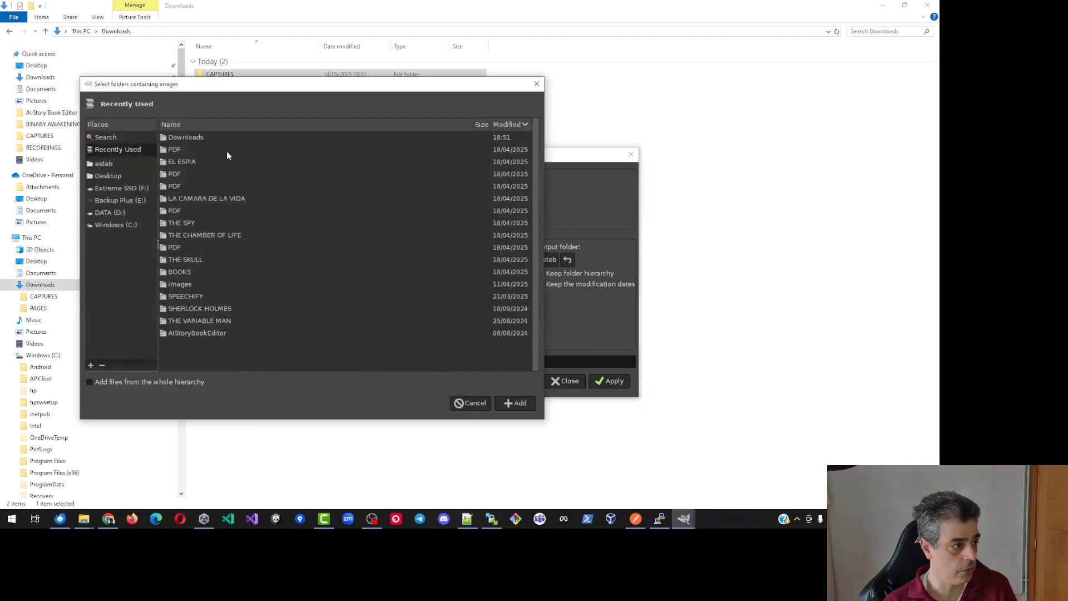
double_click(202, 139)
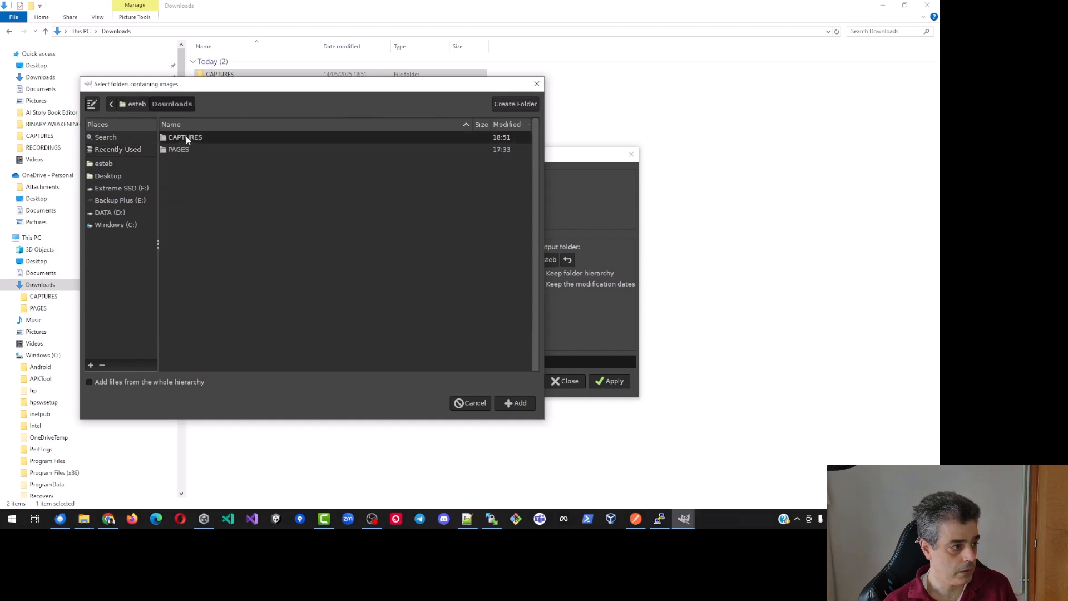
double_click(187, 140)
left_click(511, 404)
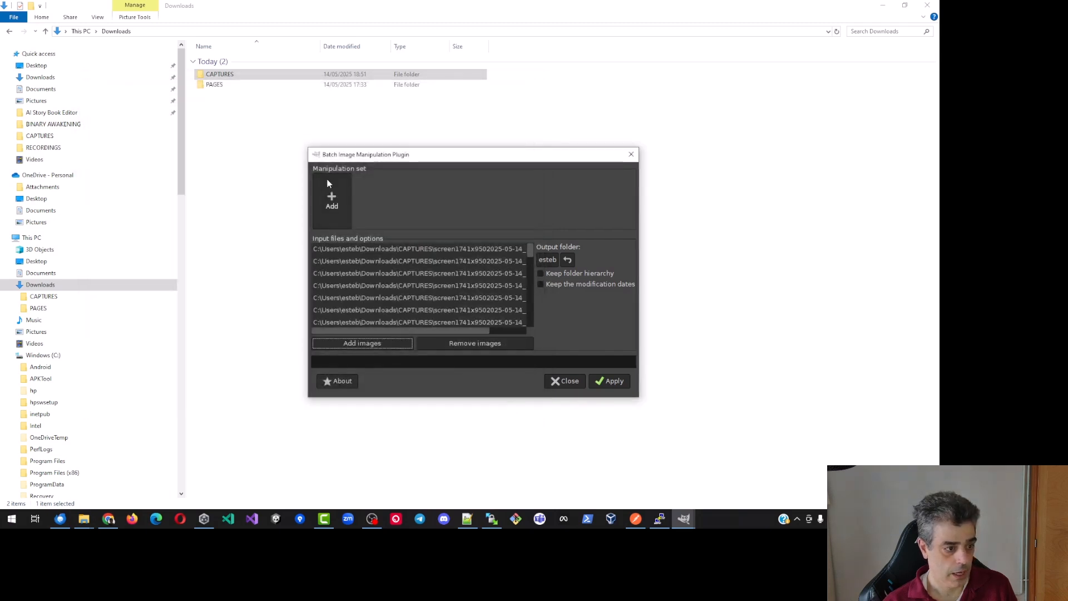
Step: Add a manual crop to the manipulation set with a width of 942 and a height of 950 pixels
left_click(337, 203)
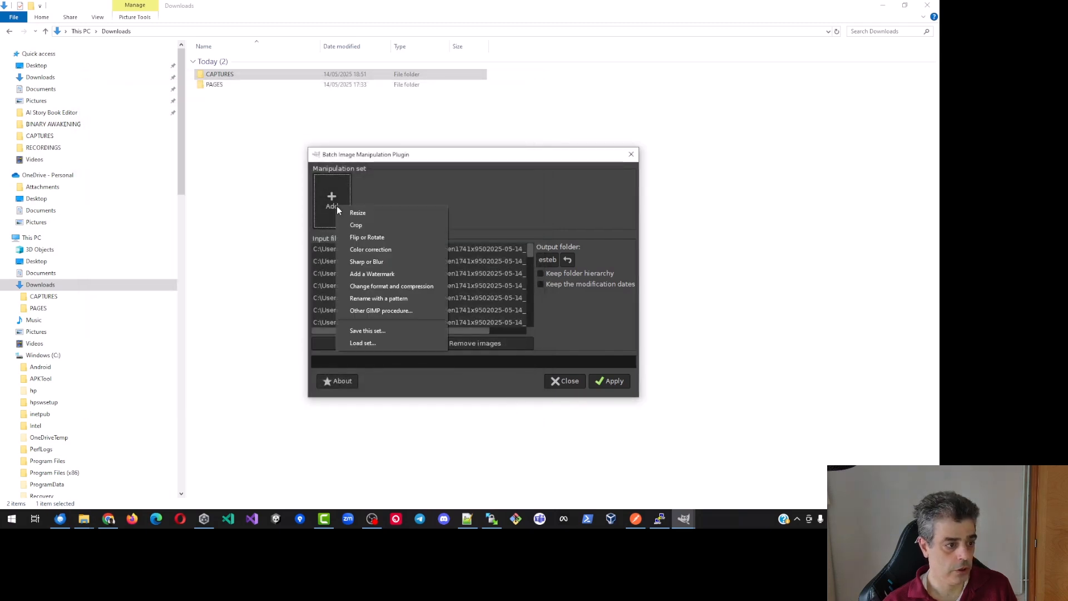
left_click(364, 225)
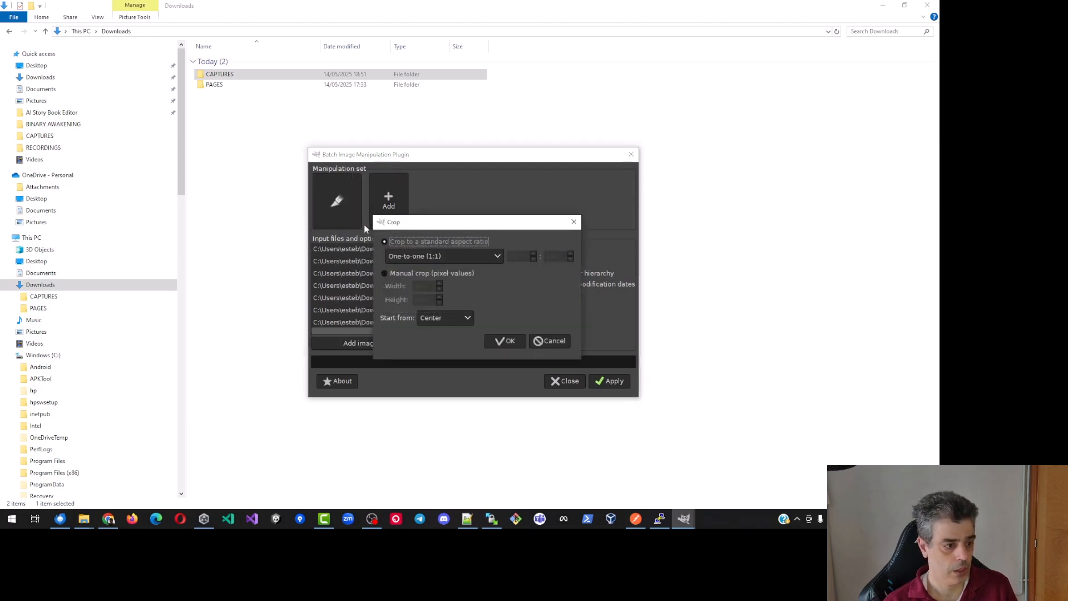
left_click(380, 274)
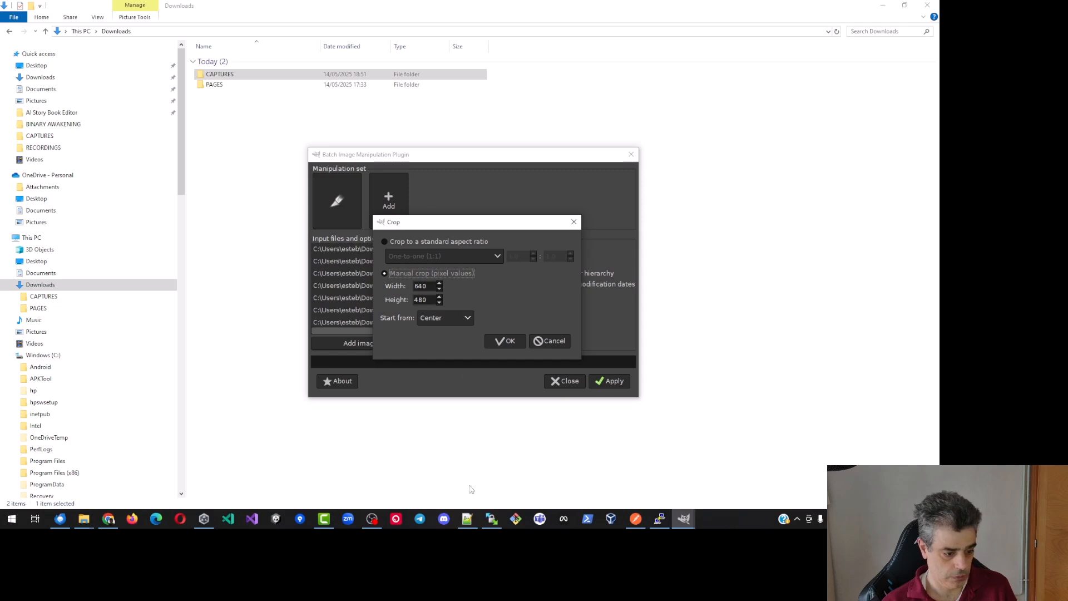
left_click(469, 519)
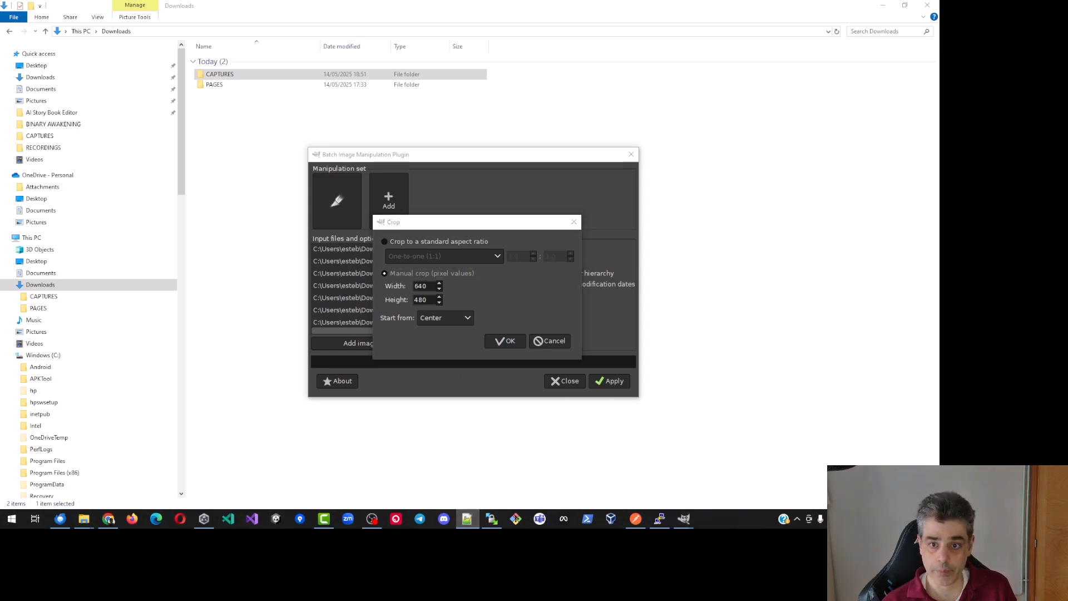
double_click(422, 286)
type("942")
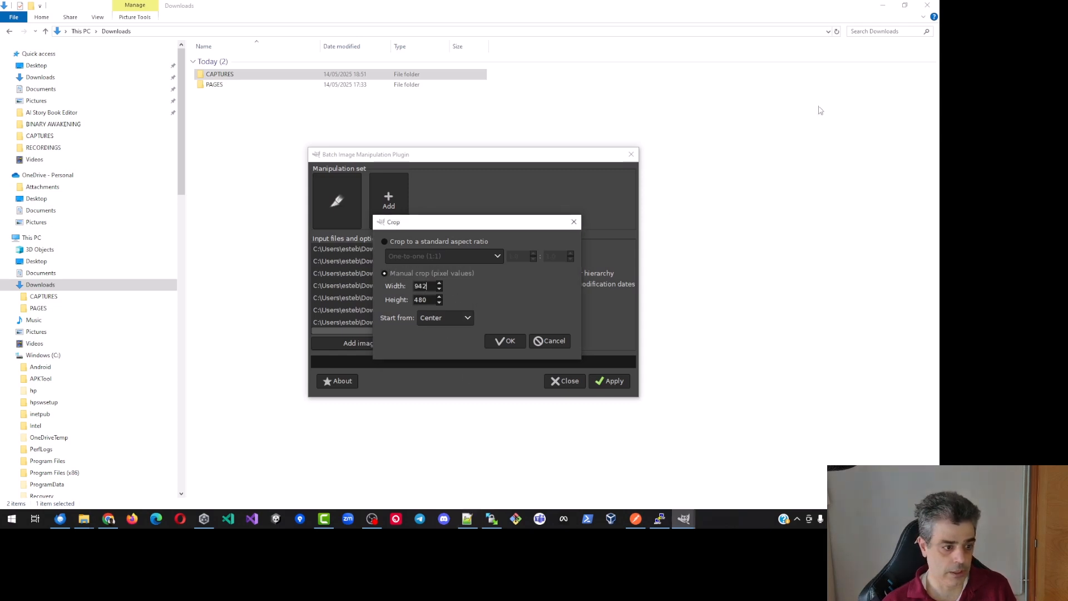
key("alt+Tab")
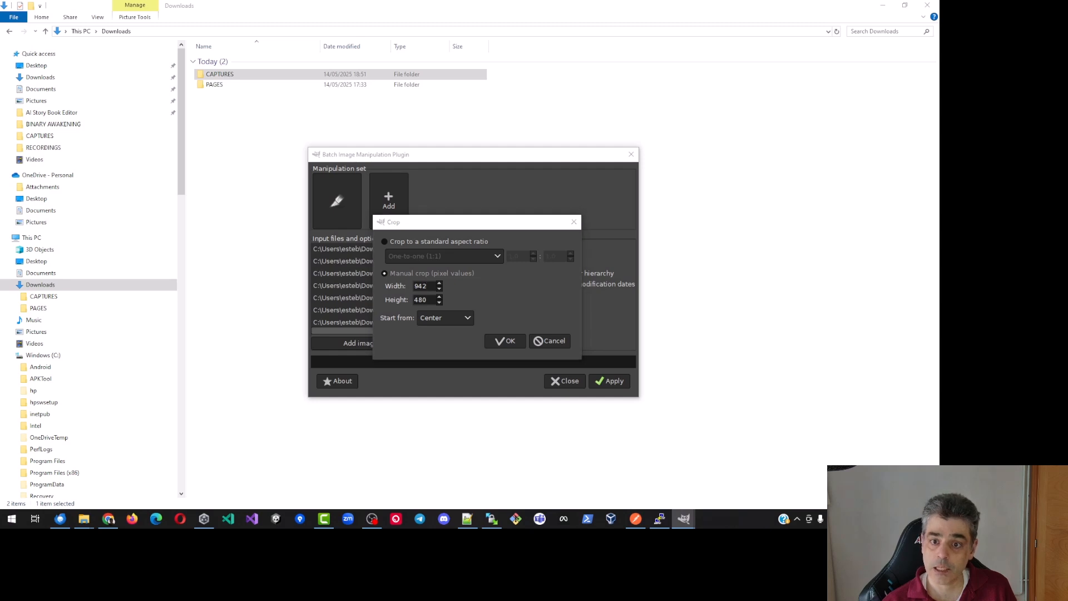
double_click(422, 299)
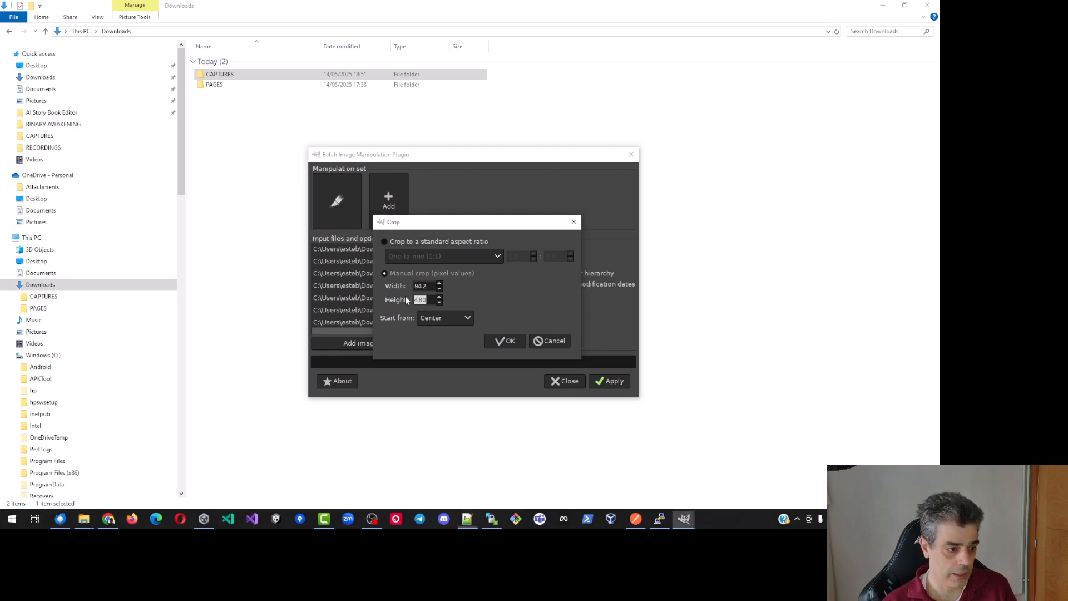
type("950")
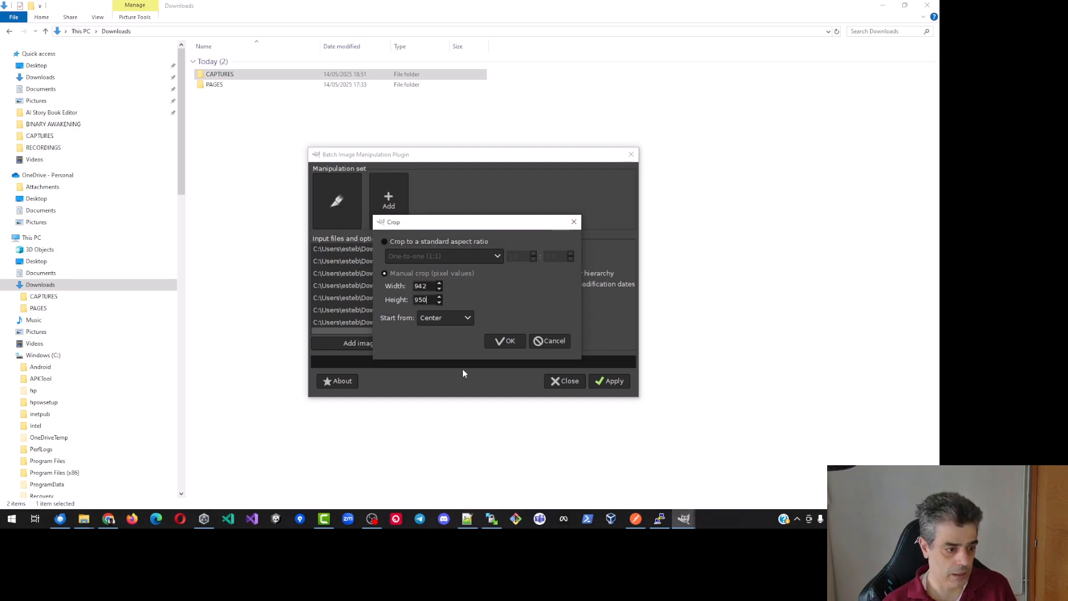
left_click(501, 341)
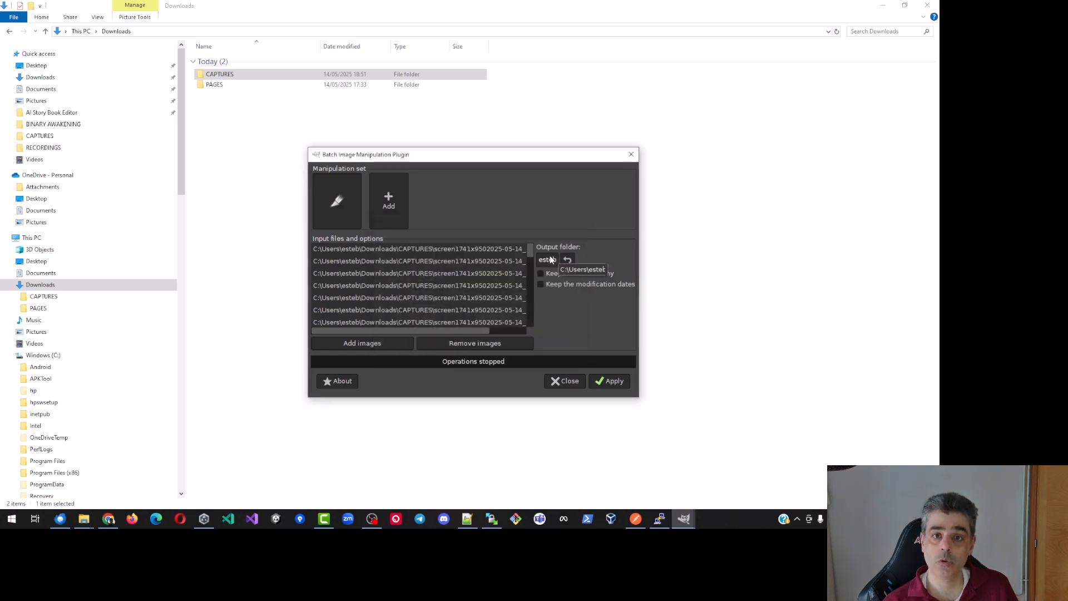
Step: Set the output folder to PAGES inside Downloads and run the batch crop on all input images
left_click(550, 260)
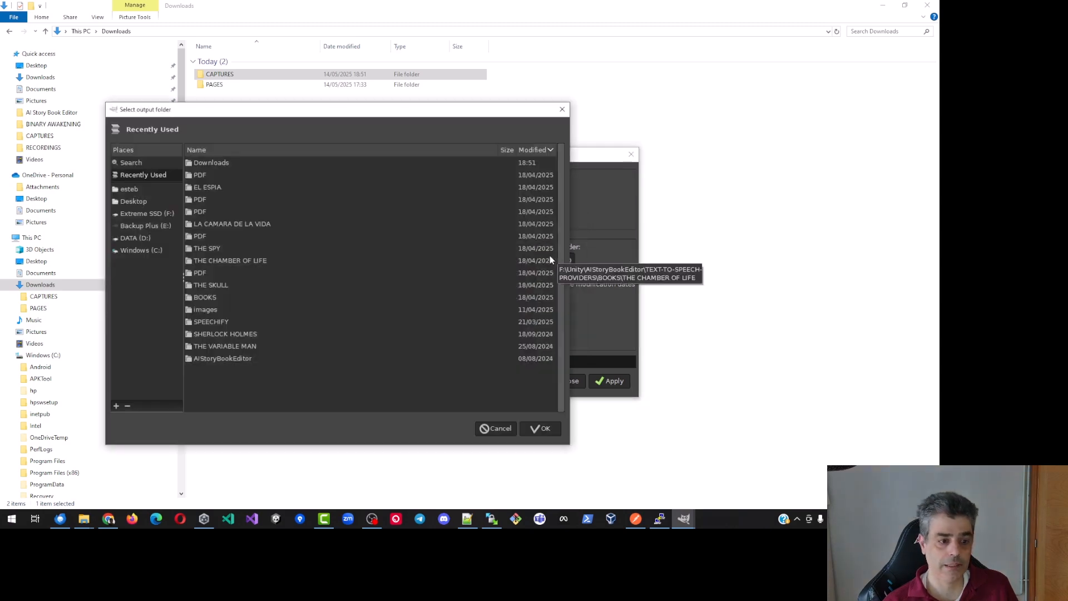
double_click(203, 161)
double_click(198, 176)
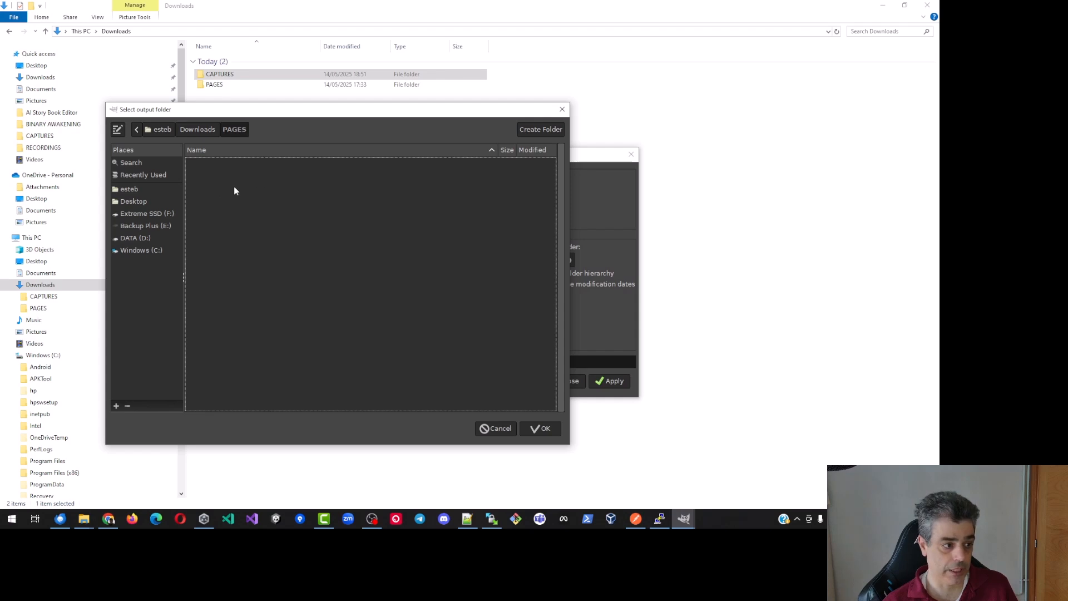
left_click(540, 429)
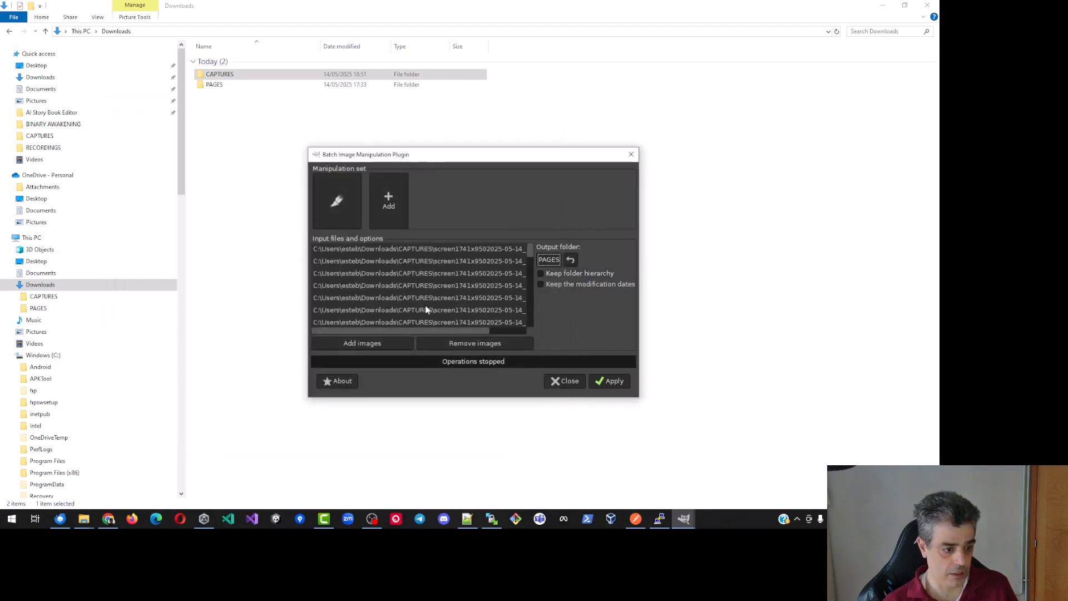
left_click(608, 381)
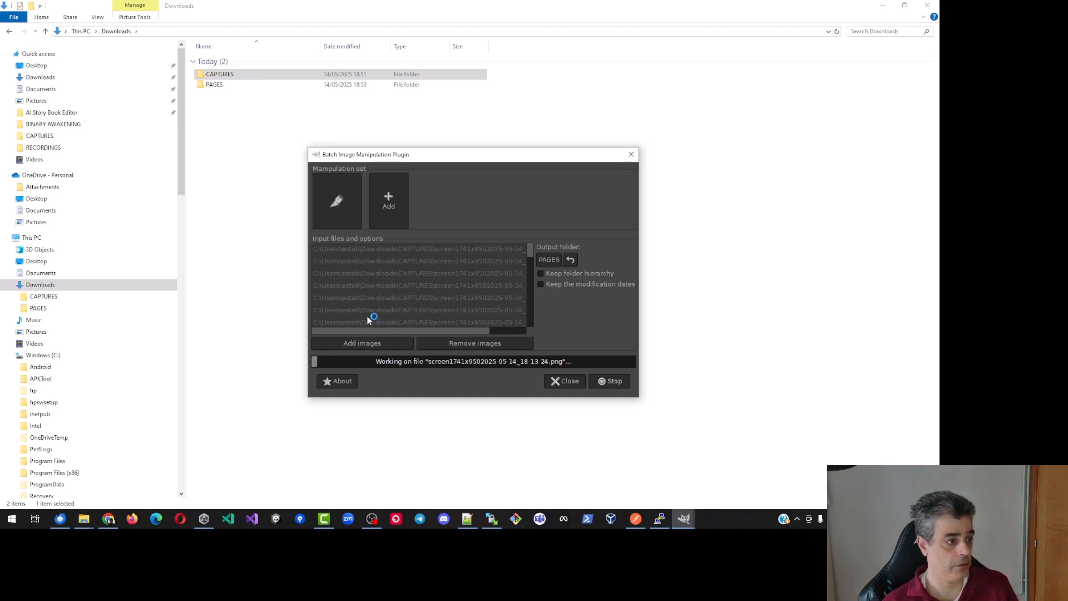
Step: Switch to File Explorer, open the PAGES folder, check the cropped Chapter 1: Awake pages in the image viewer, and close it
double_click(218, 84)
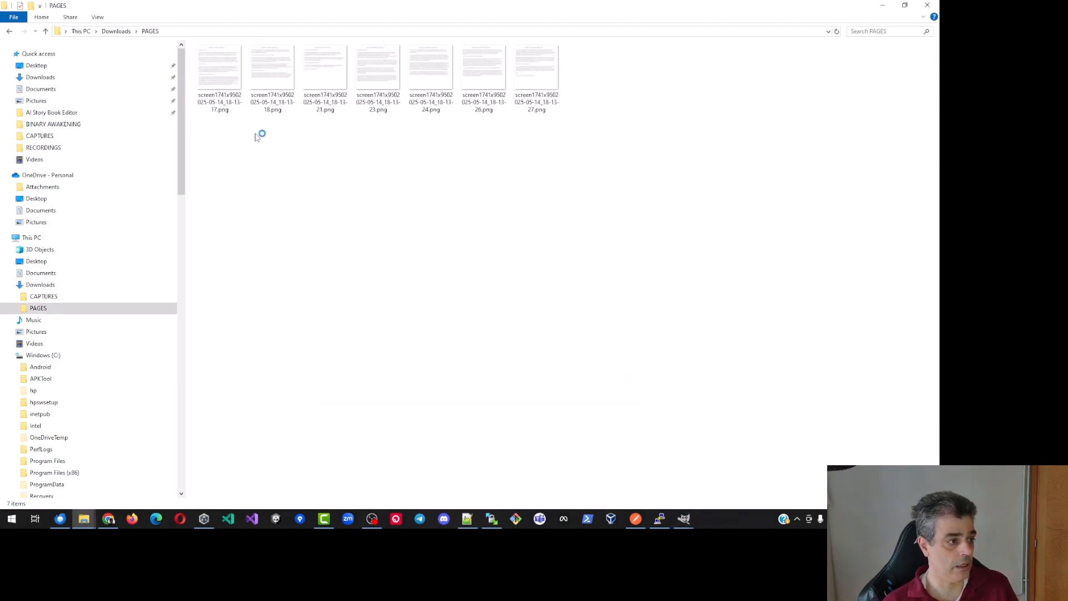
double_click(218, 84)
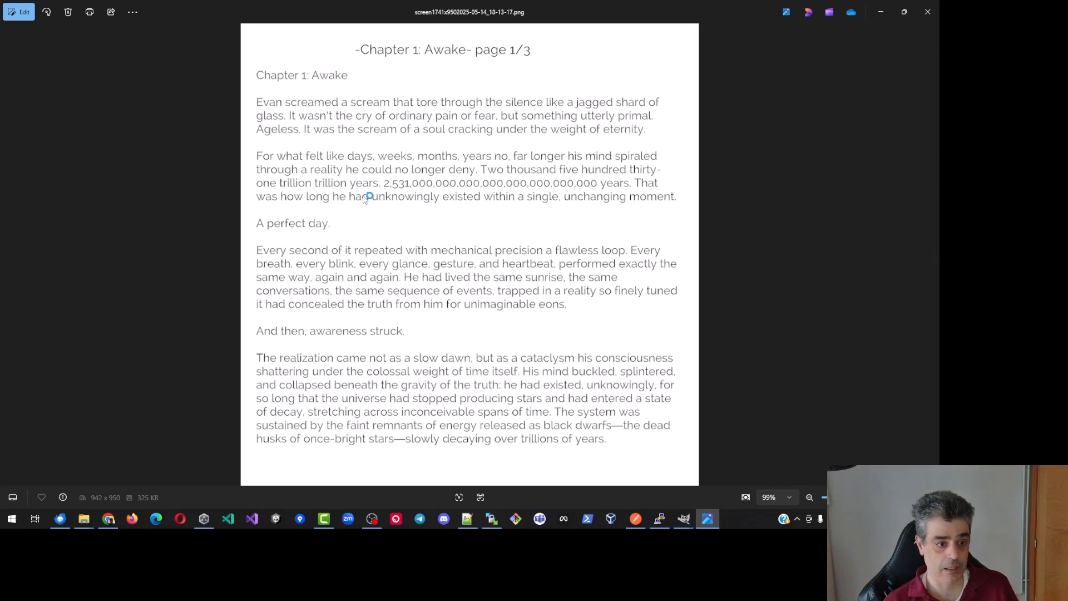
key("Right")
key("Left")
key("Right")
key("Right")
key("Right")
key("Right")
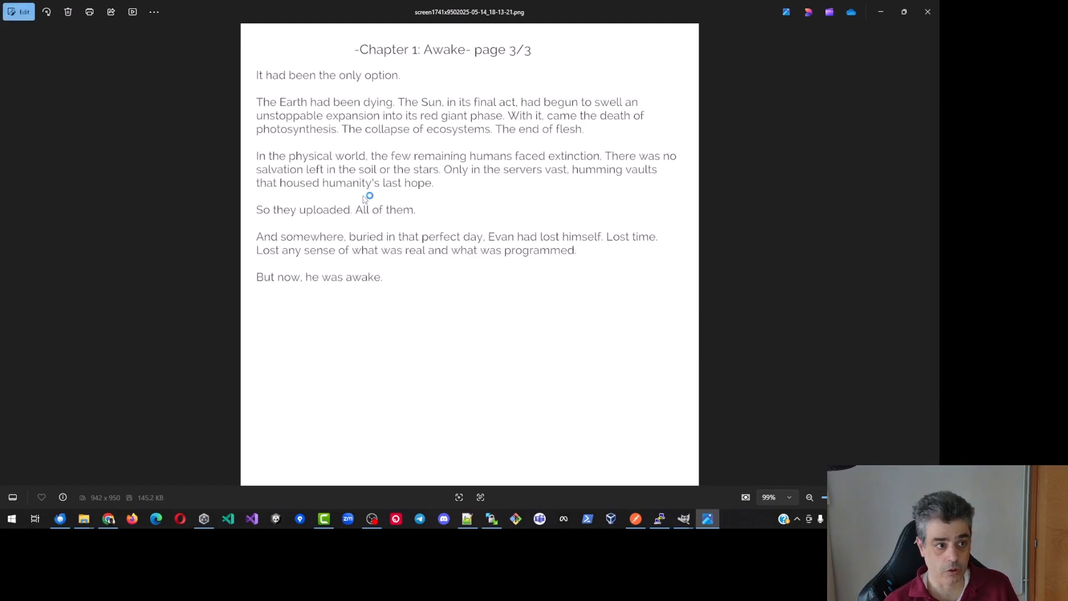
key("Left")
key("Left")
key("Left")
key("Left")
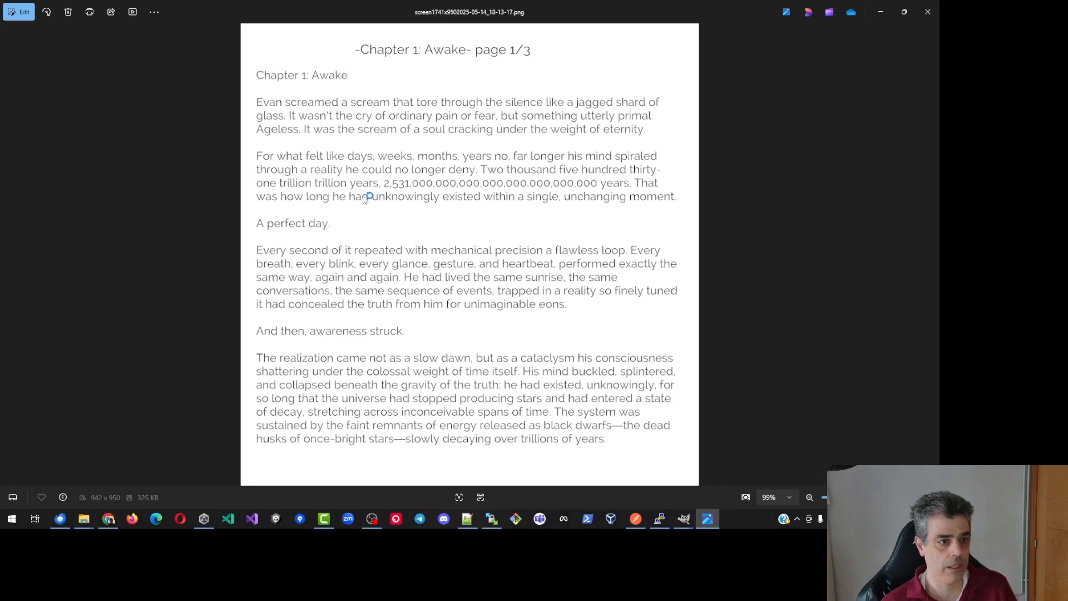
left_click(927, 12)
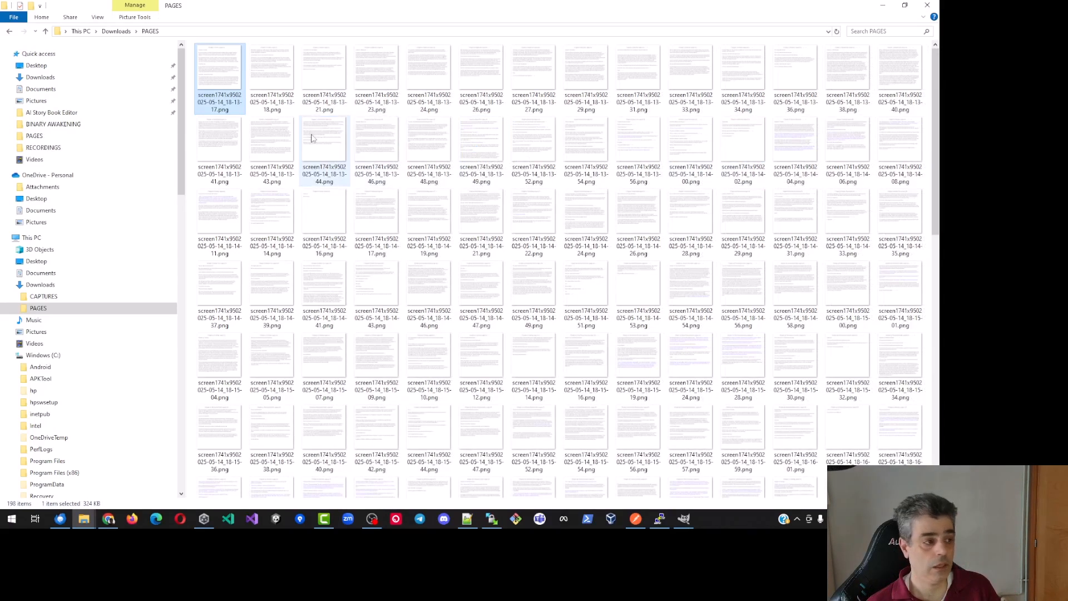
left_click(288, 78)
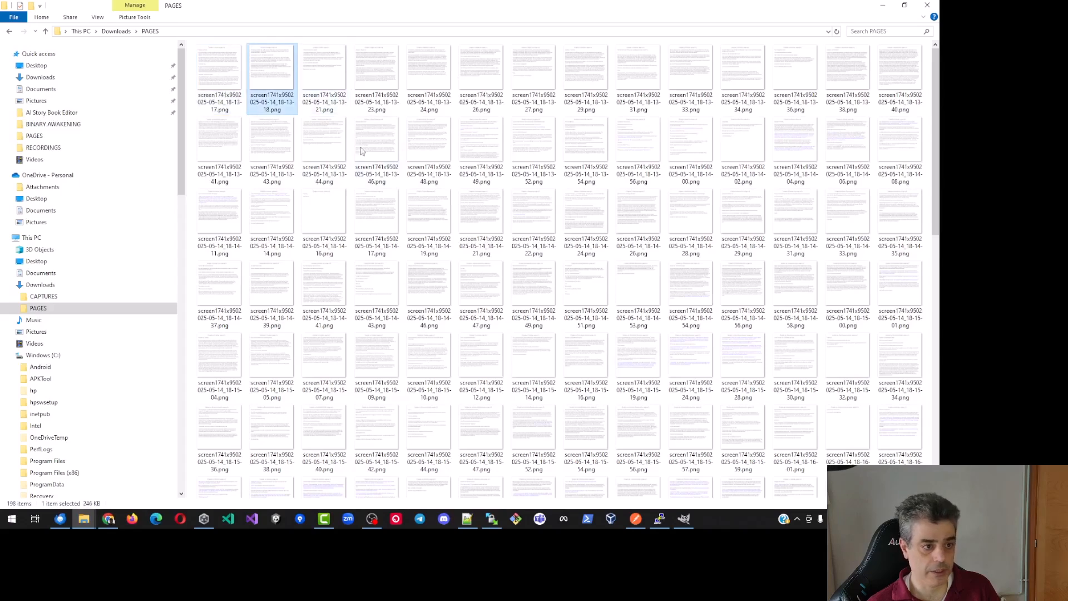
Step: Launch LibreOffice Impress and start an empty presentation without choosing a template
left_click(11, 526)
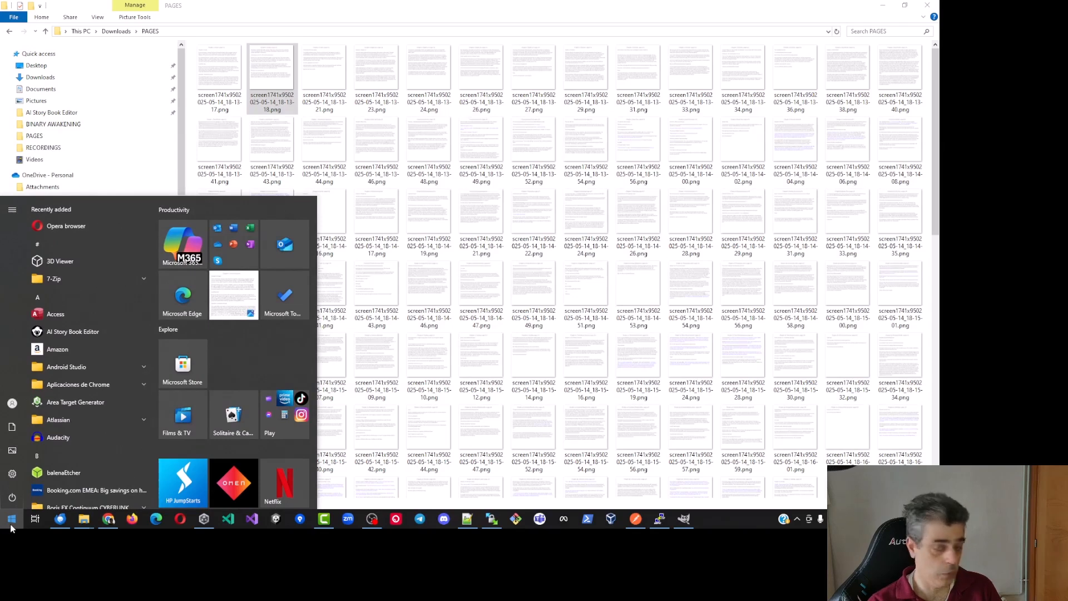
type("imp")
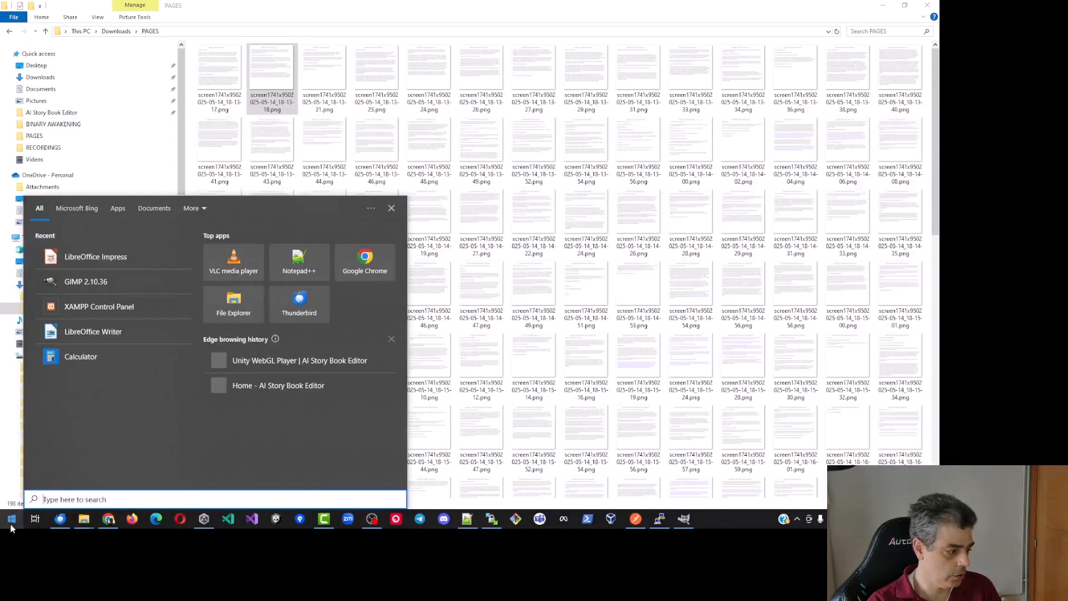
key("Return")
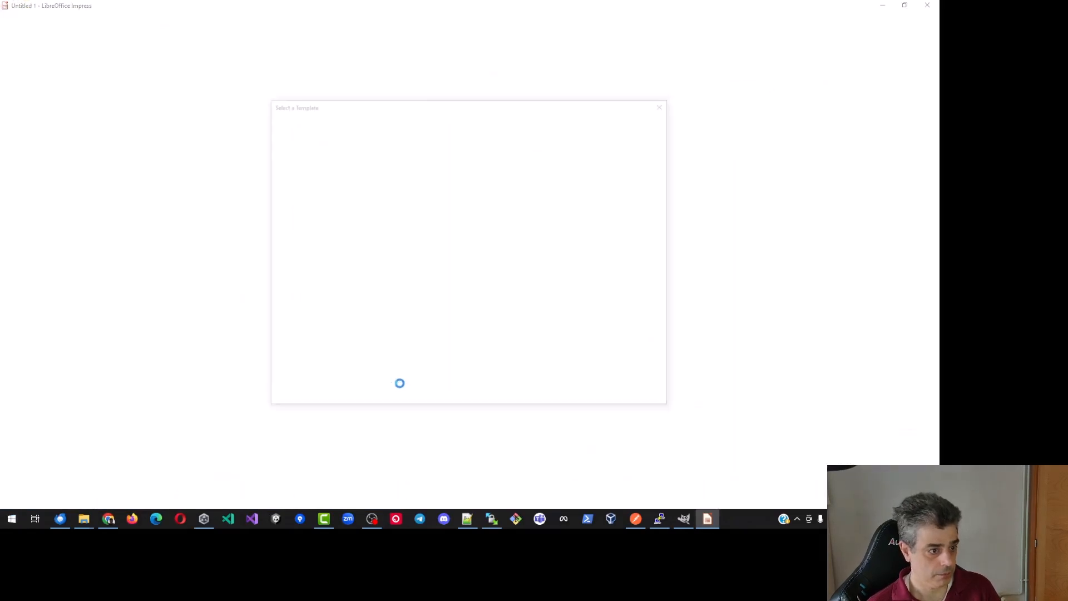
left_click(602, 395)
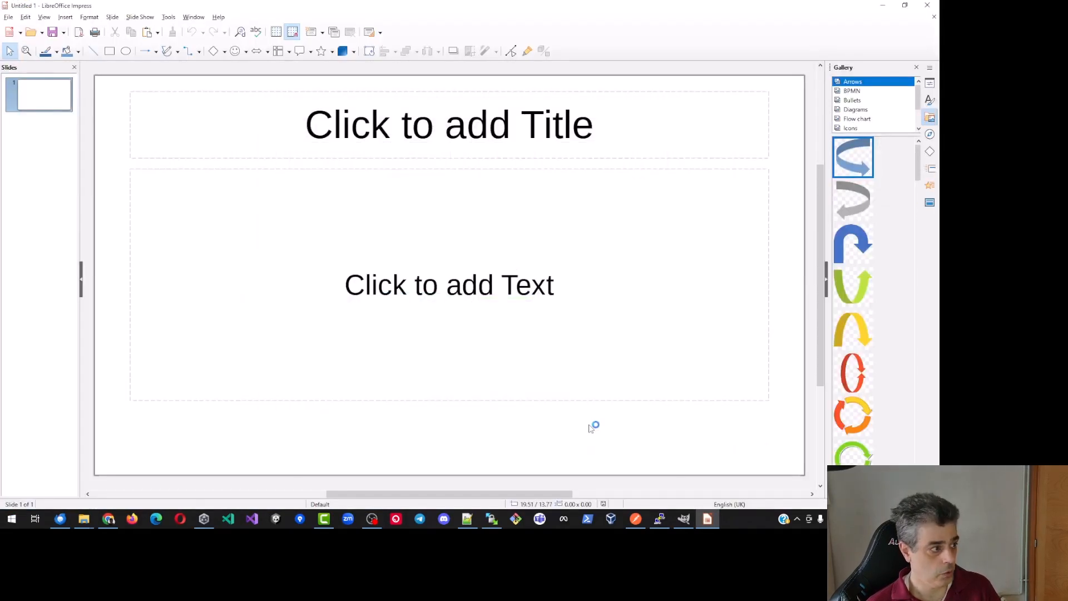
Step: Set the slide format to Screen 4:3 in portrait orientation with a height of 22 cm
right_click(46, 97)
left_click(106, 215)
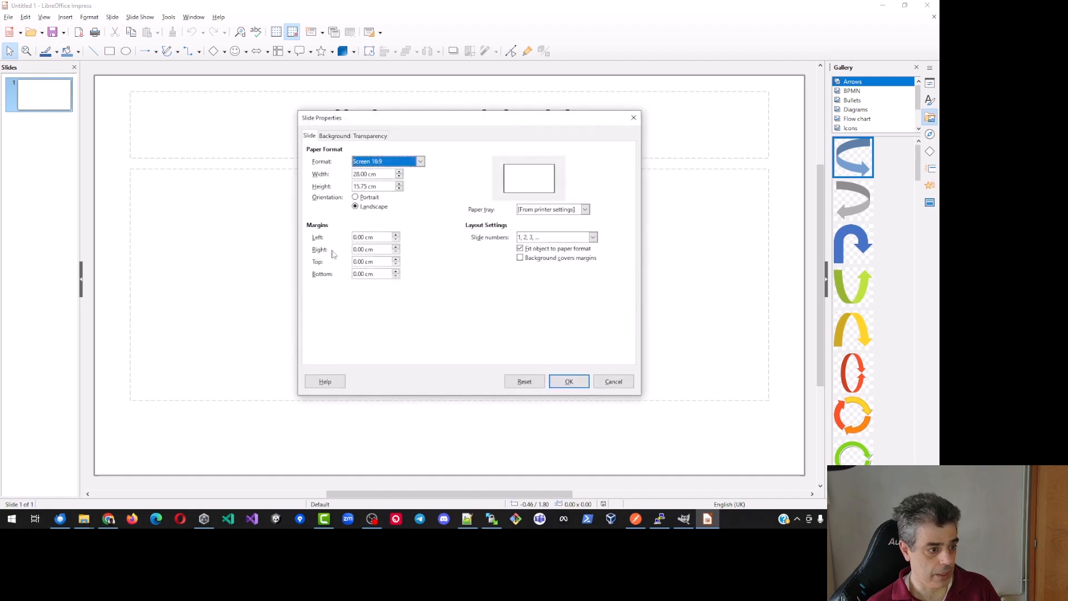
left_click(361, 200)
left_click(407, 161)
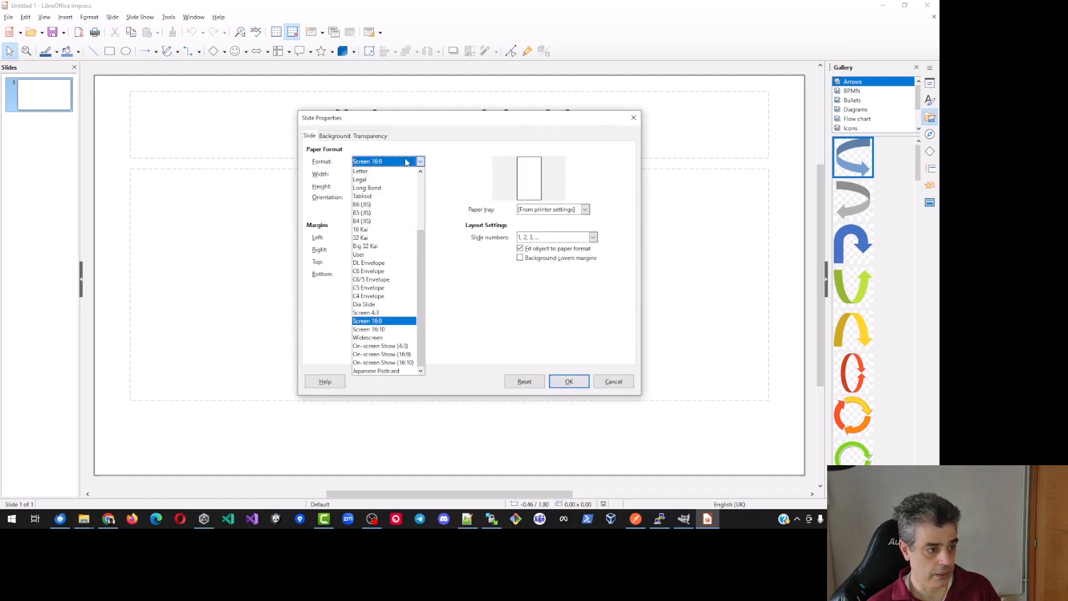
left_click(384, 313)
left_click(362, 187)
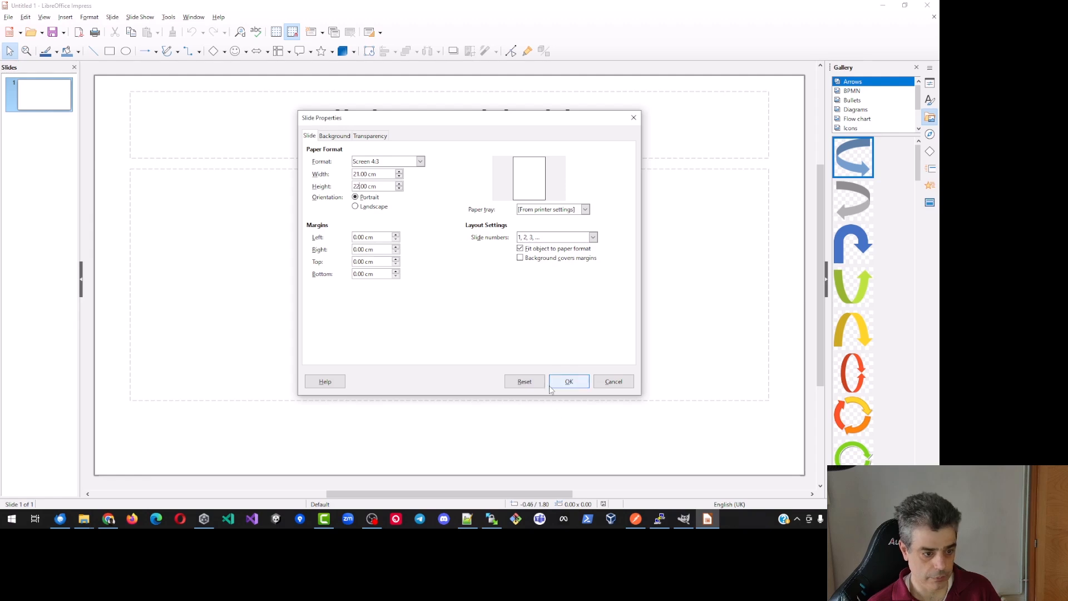
left_click(568, 384)
Step: Delete the title and text placeholders from the first slide
left_click(430, 144)
key("Delete")
left_click(443, 241)
key("Delete")
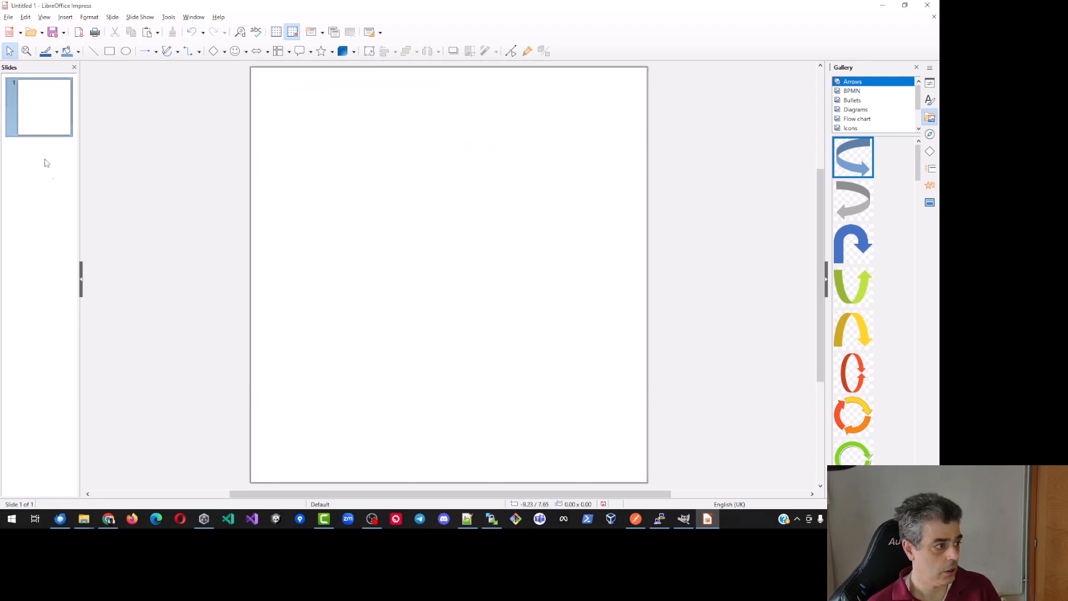
Step: Insert a photo album of all page images from the PAGES folder, one image per slide with the aspect ratio kept
left_click(46, 171)
left_click(36, 128)
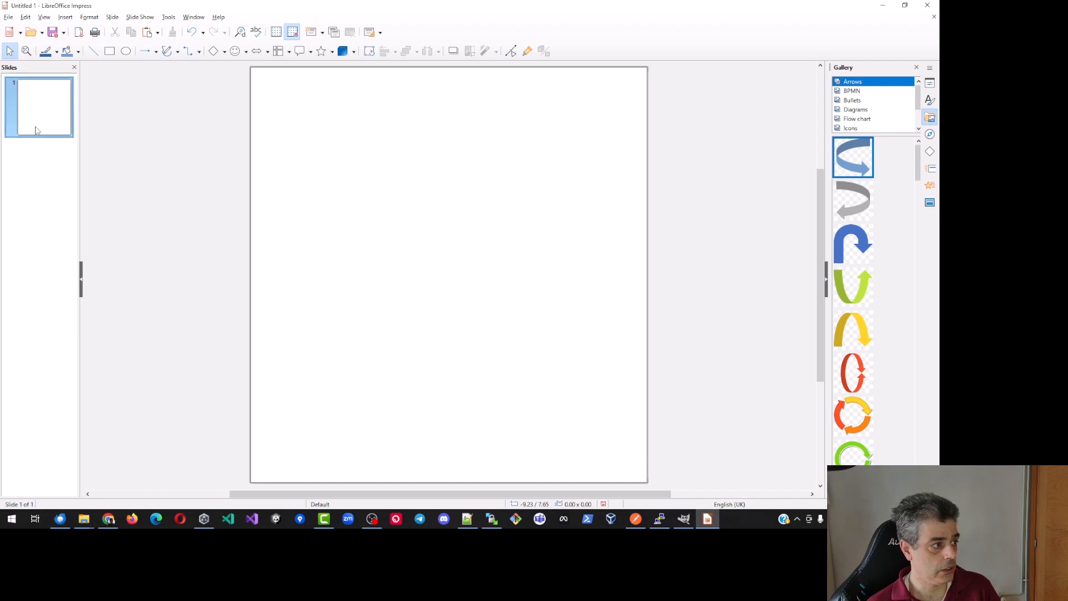
left_click(65, 17)
mouse_move(102, 75)
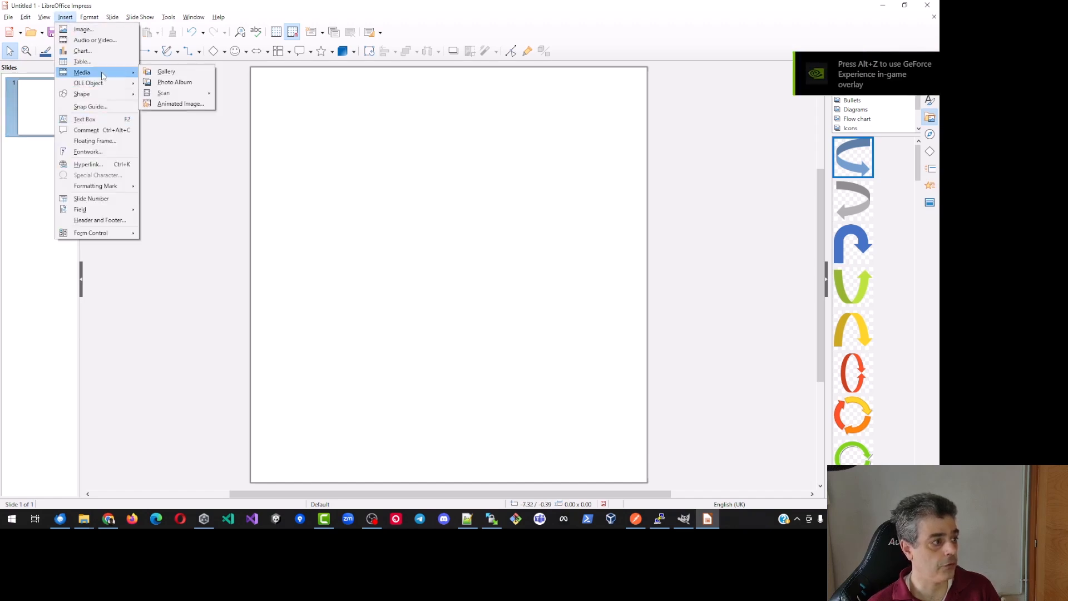
left_click(175, 82)
left_click(357, 321)
left_click(490, 234)
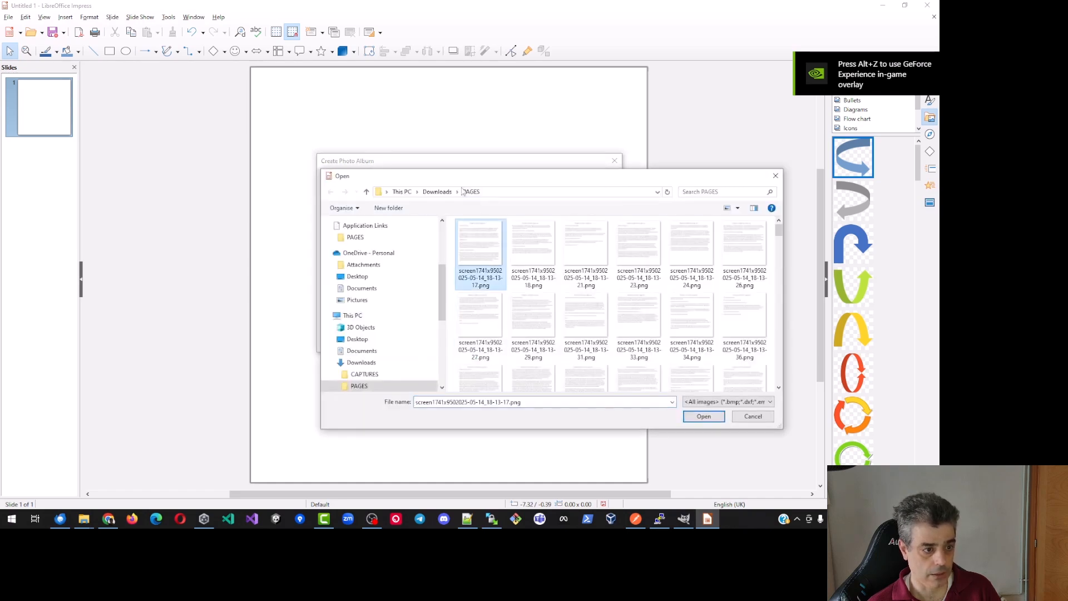
scroll(723, 312, "down", 15)
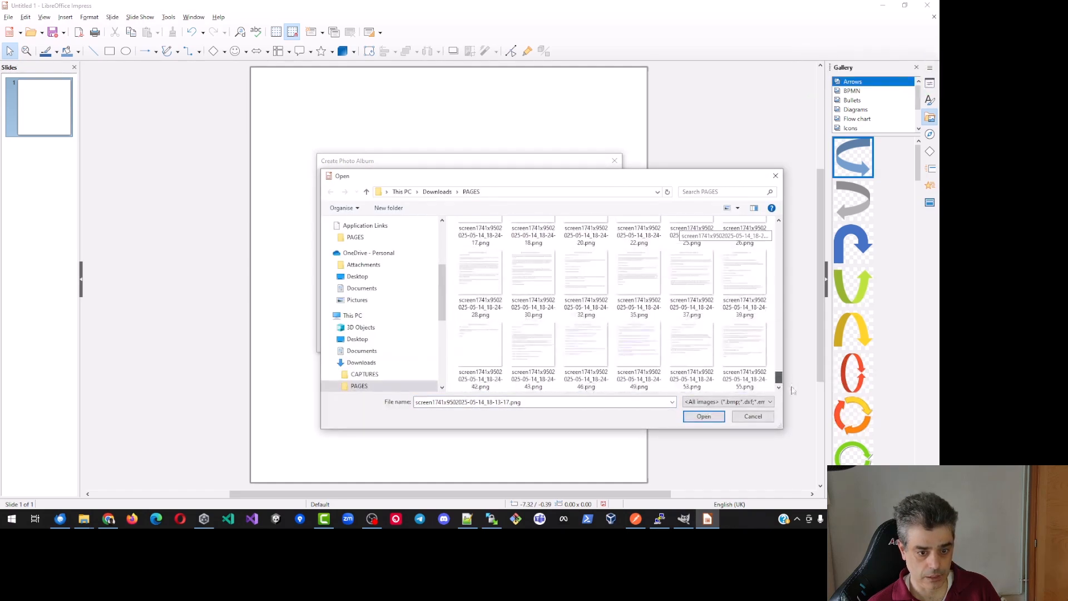
left_click(737, 367, "shift")
left_click(702, 417)
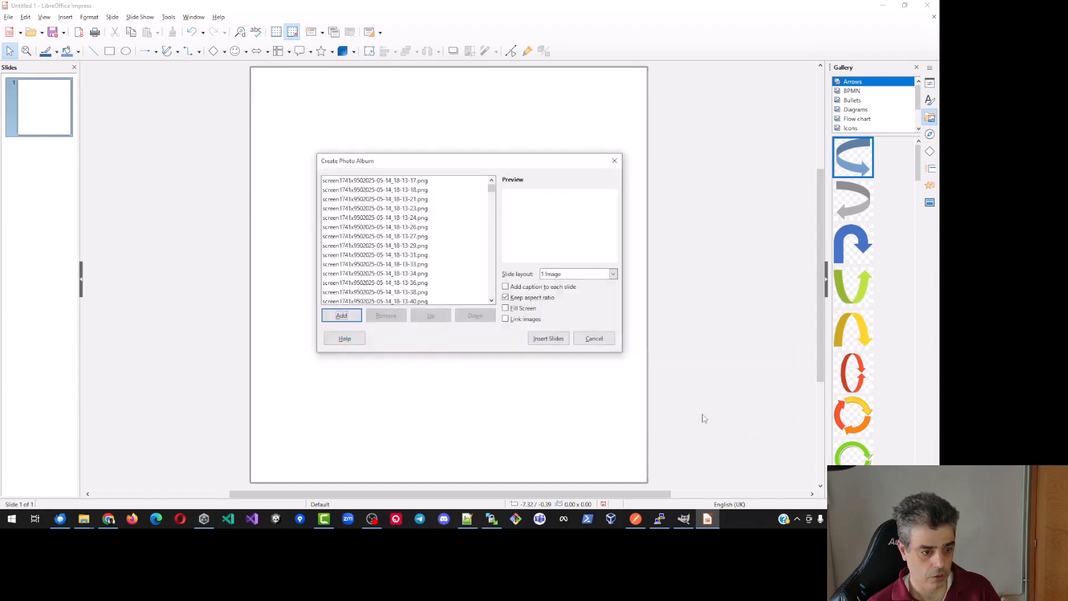
left_click(545, 340)
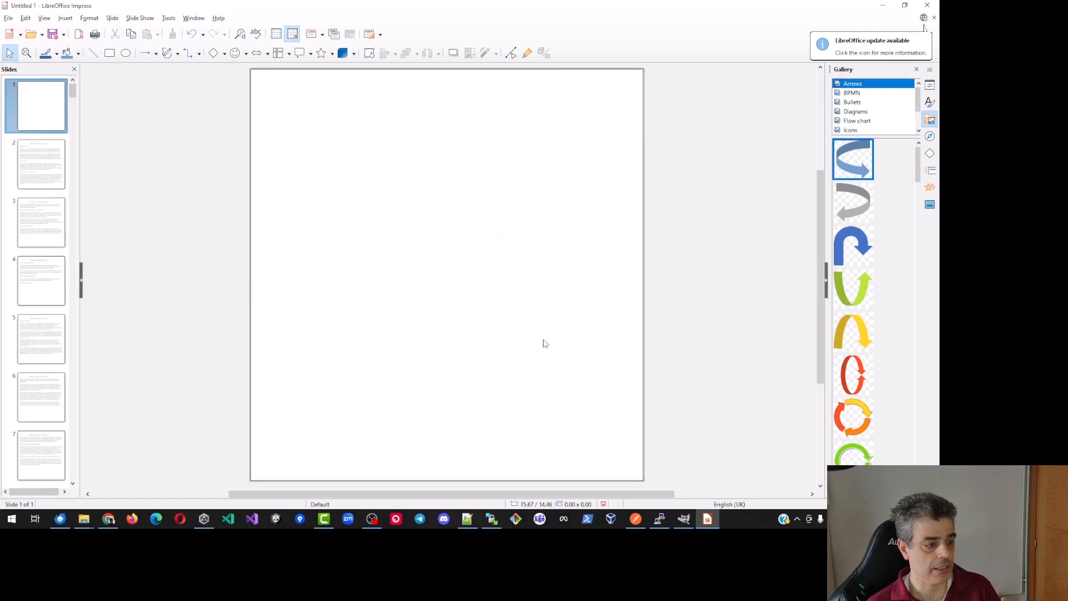
Step: Delete the blank first slide so the presentation starts with Chapter 1: Awake, page 1/3
left_click(50, 187)
left_click(51, 128)
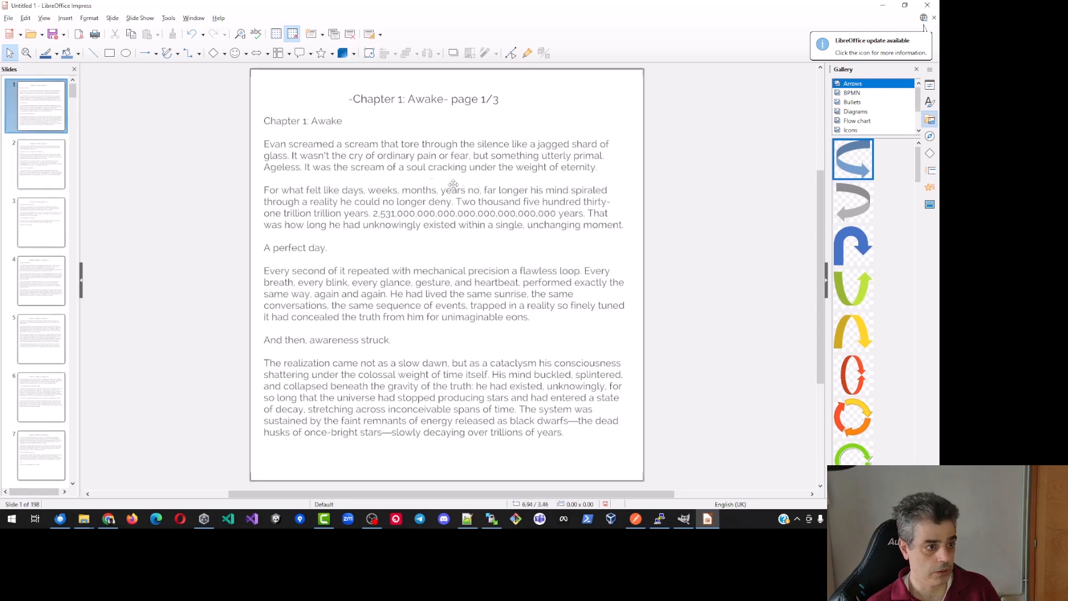
Step: Step through the slides from the second page of Chapter 1 to Chapter 5: Road Trip to check their layout
left_click(55, 170)
key("Down")
key("Down")
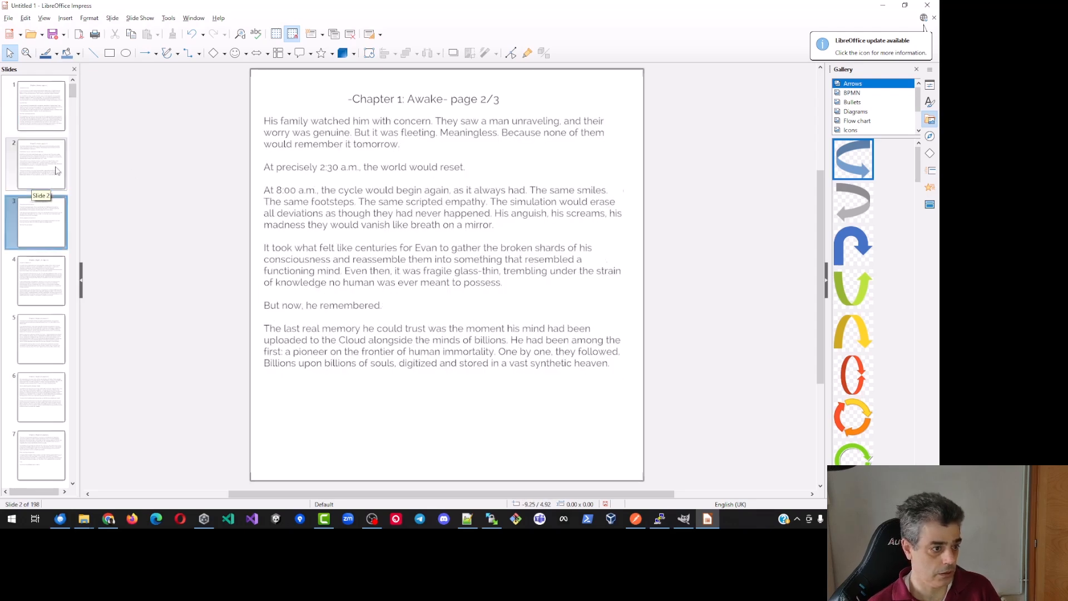
key("Down")
key("Down")
key("Down")
key("Down")
key("Down")
key("Down")
key("Down")
key("Down")
key("Down")
key("Down")
key("Down")
key("Down")
key("Down")
key("Down")
key("Down")
key("Down")
key("Down")
key("Down")
key("Down")
key("Down")
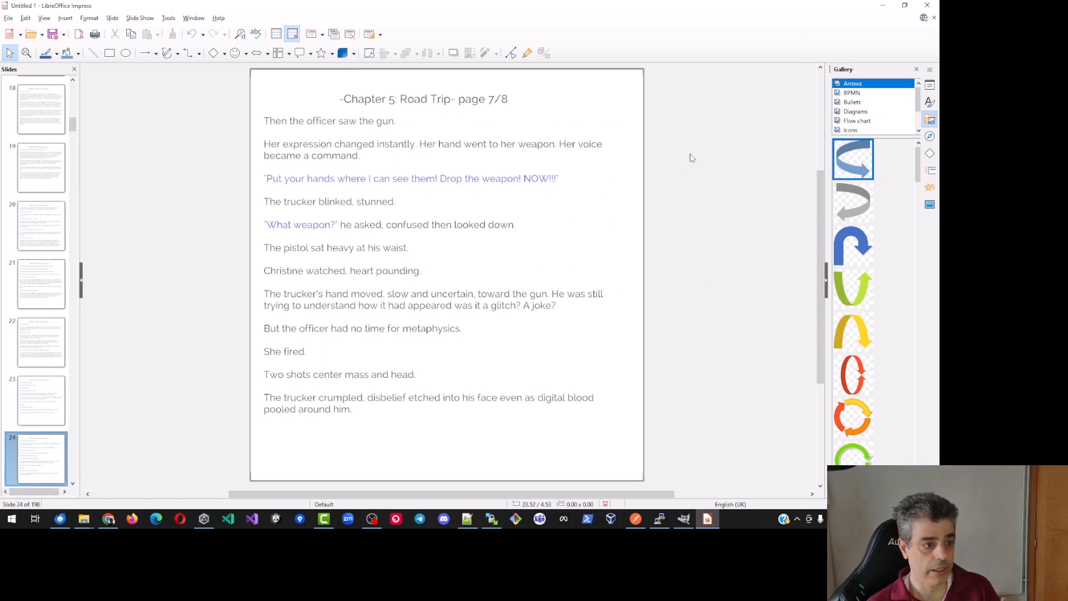
Step: Save the presentation as BINARY AWAKENING in ODP format in Downloads, and export it there as BINARY AWAKENING.pdf
left_click(53, 34)
left_click_drag(110, 151, 109, 74)
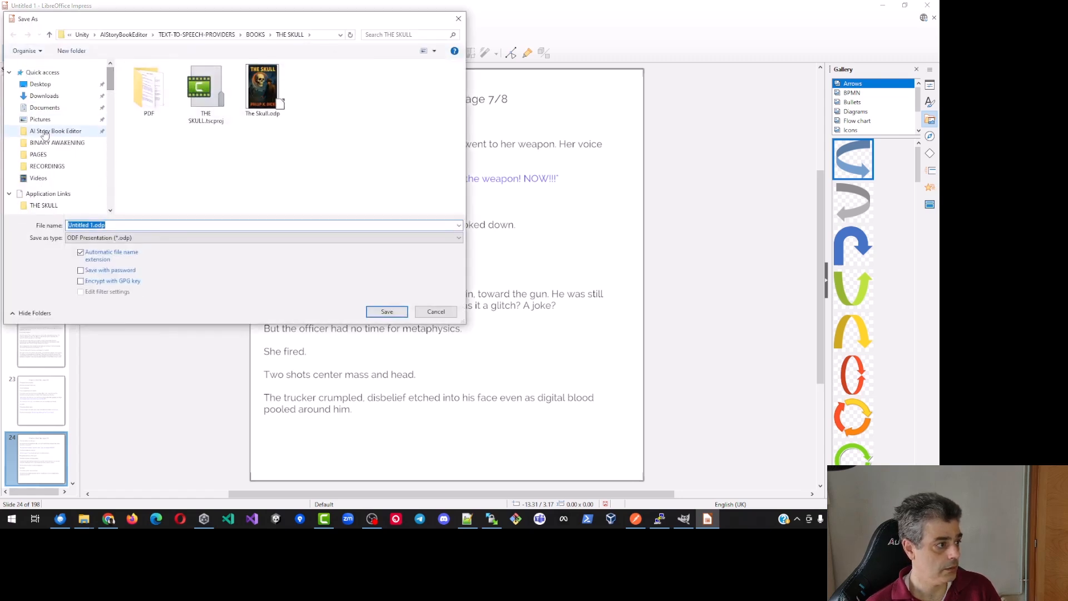
left_click(43, 96)
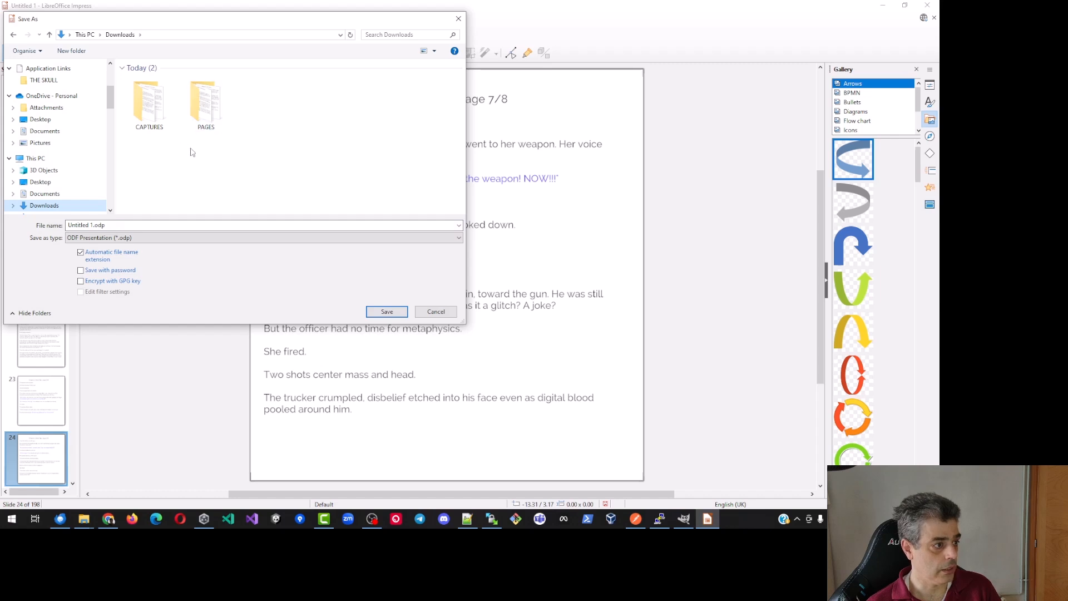
left_click(114, 225)
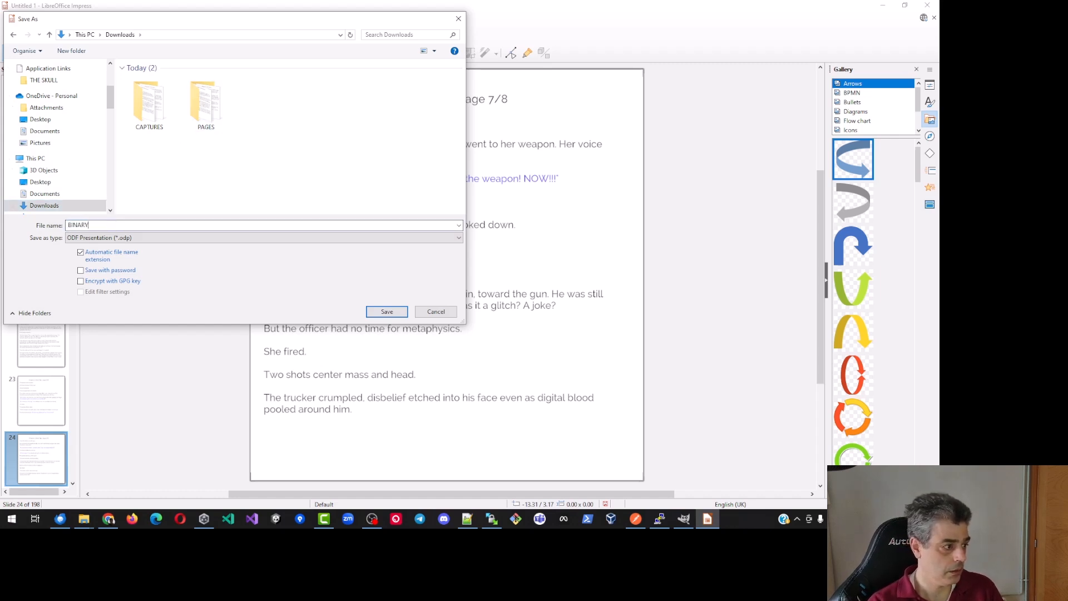
type("BINARY AWAKENING")
key("Return")
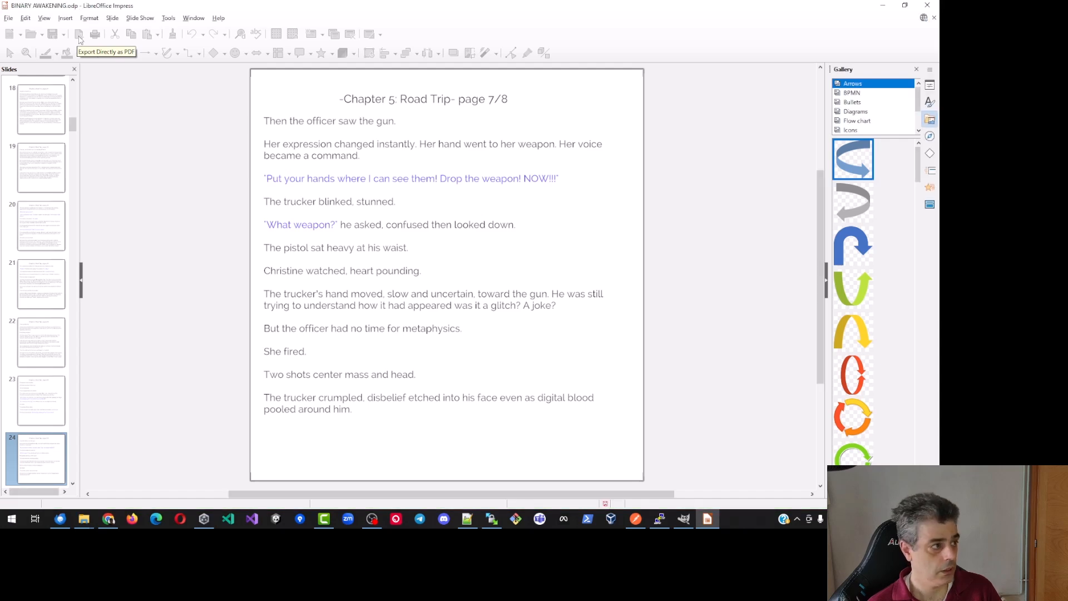
left_click(79, 35)
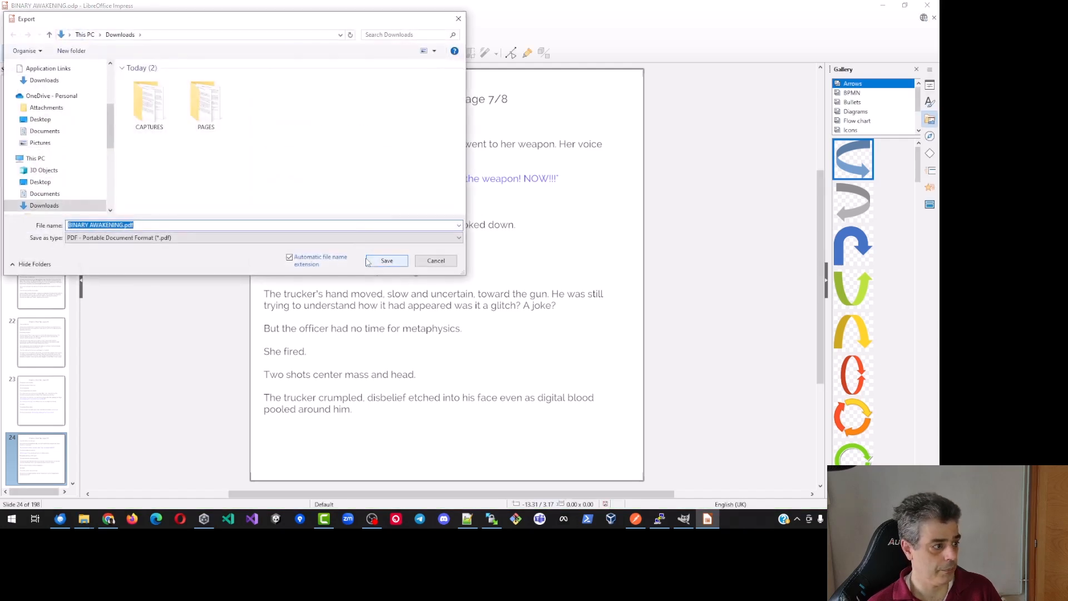
left_click(388, 262)
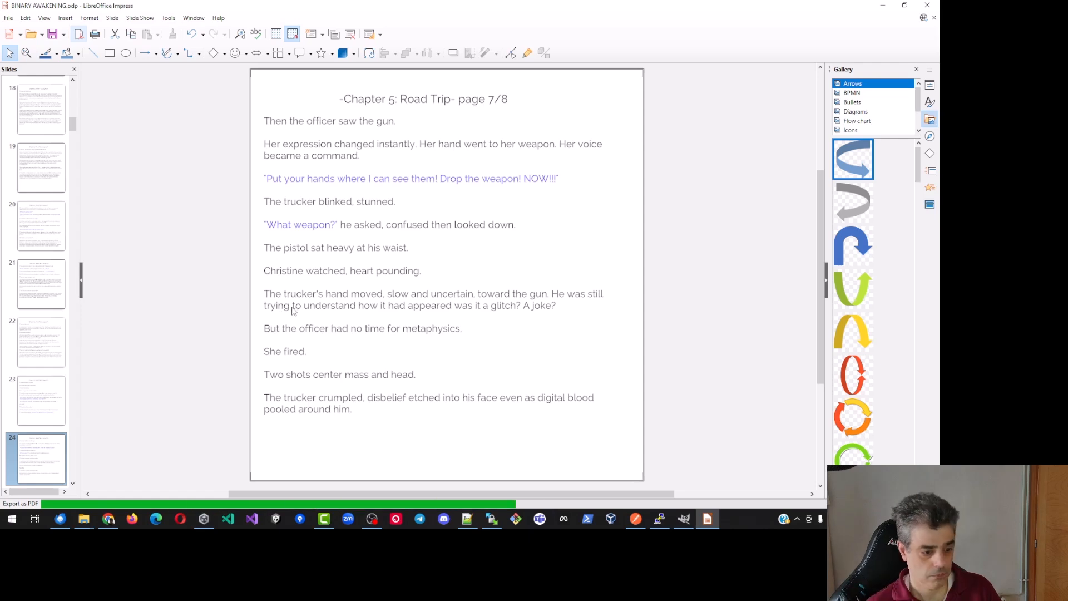
Step: Switch to File Explorer, open BINARY AWAKENING.pdf from the refreshed Downloads folder, and maximize its Chrome window on the main screen
mouse_move(84, 519)
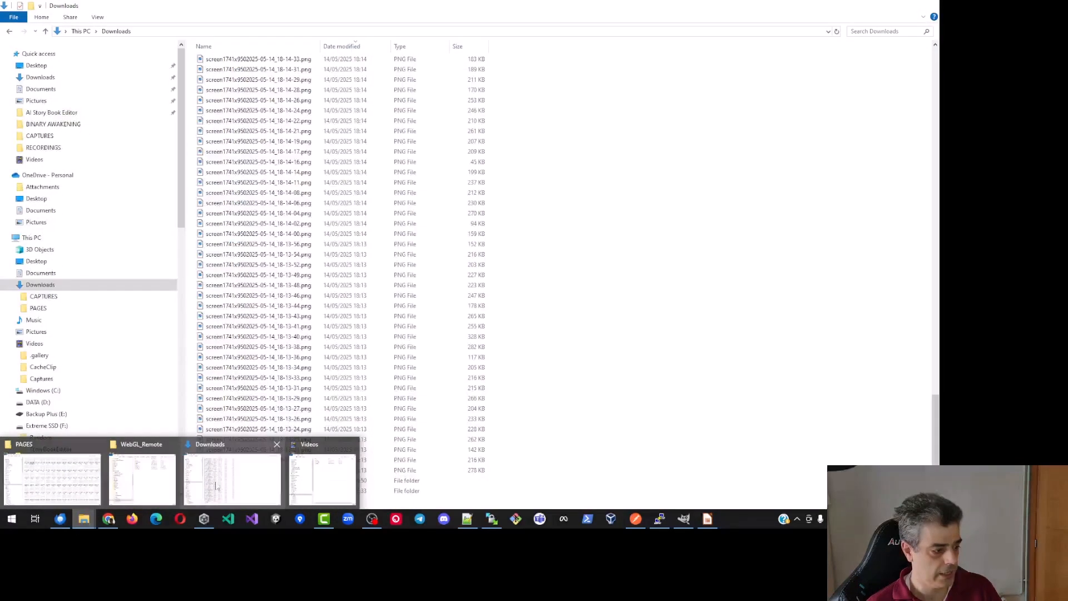
left_click(233, 479)
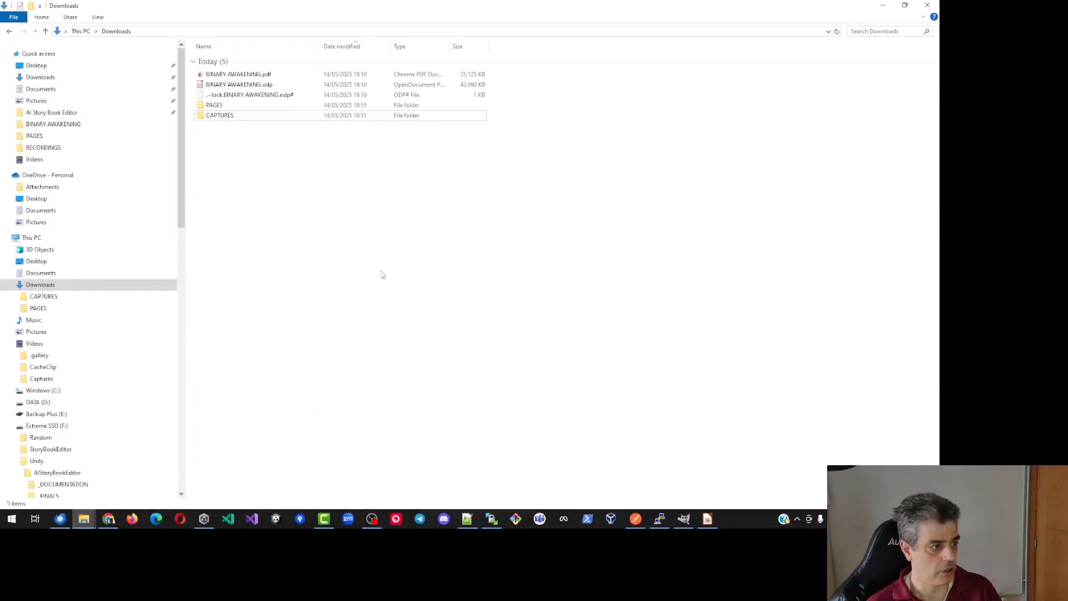
right_click(275, 174)
left_click(311, 214)
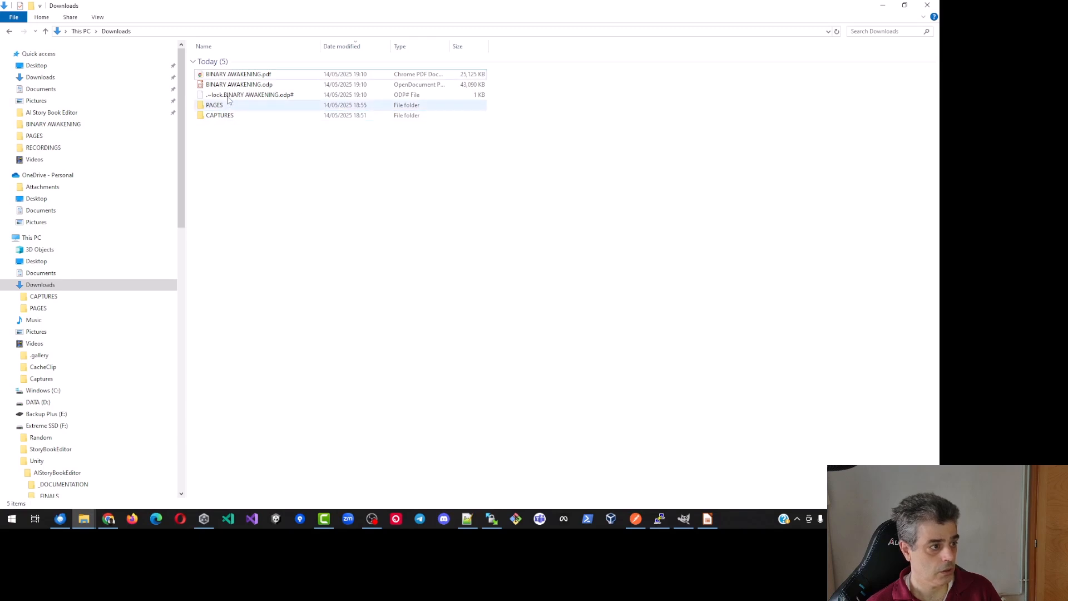
double_click(241, 77)
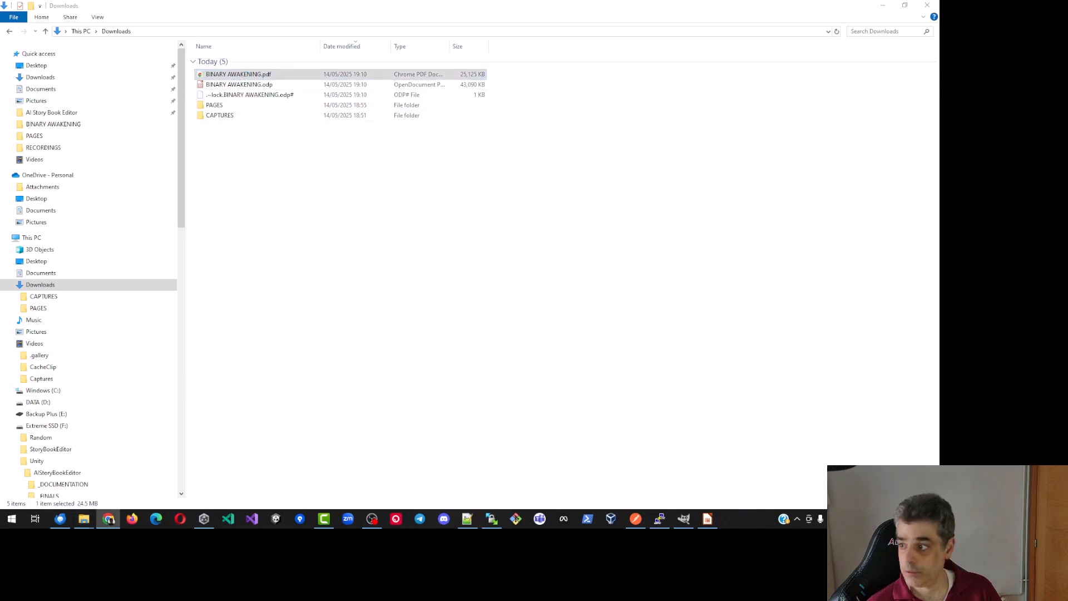
left_click_drag(728, 103, 379, 82)
double_click(406, 77)
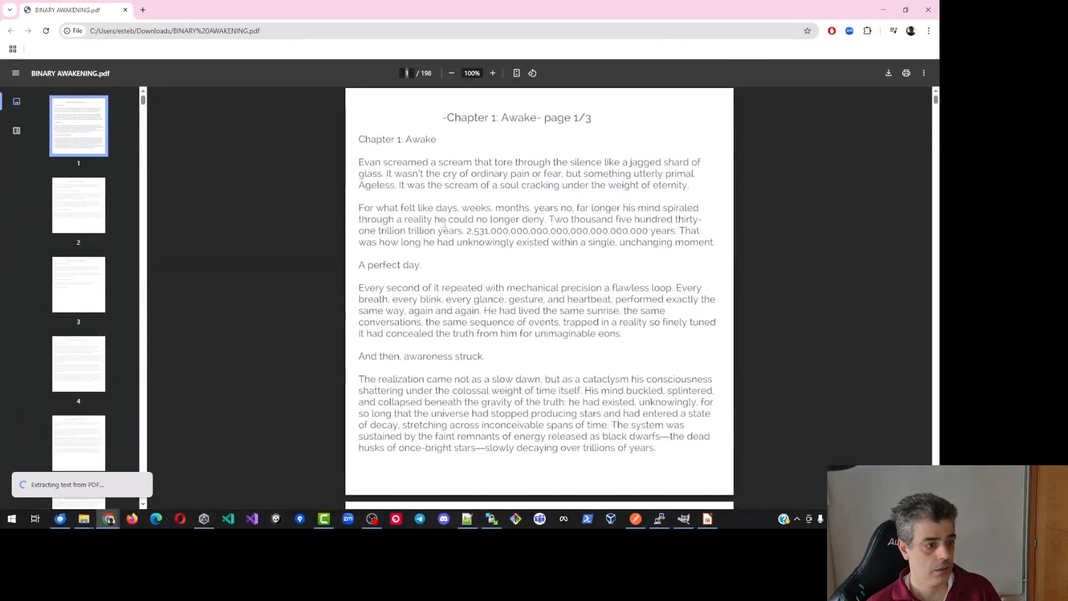
Step: Examine the exported PDF's pages from Chapter 1: Awake to Chapter 5: Road Trip for page order and fit
scroll(461, 222, "down", 9)
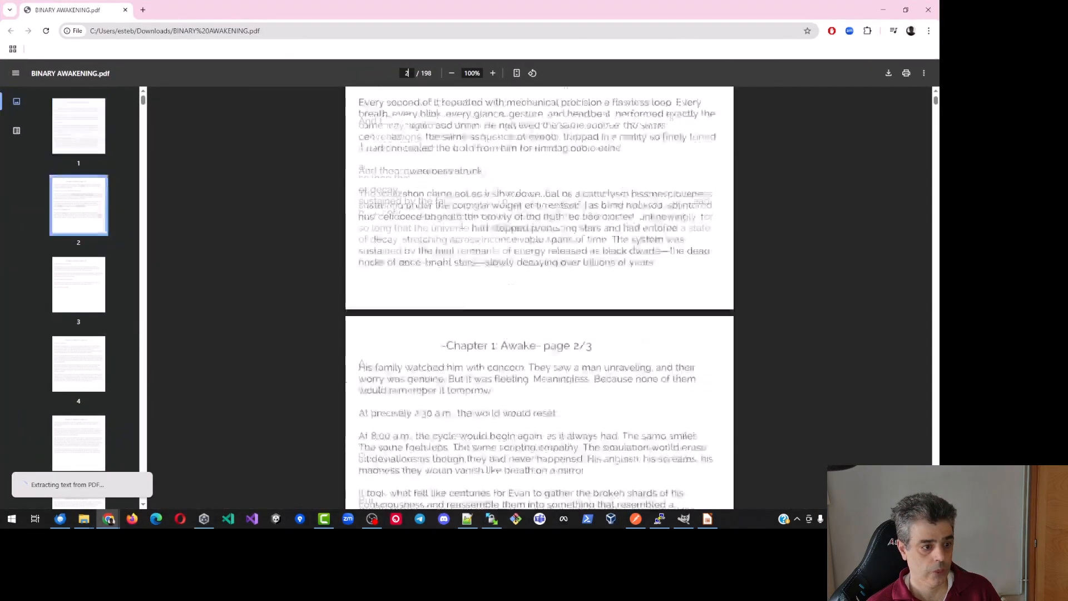
scroll(461, 224, "down", 10)
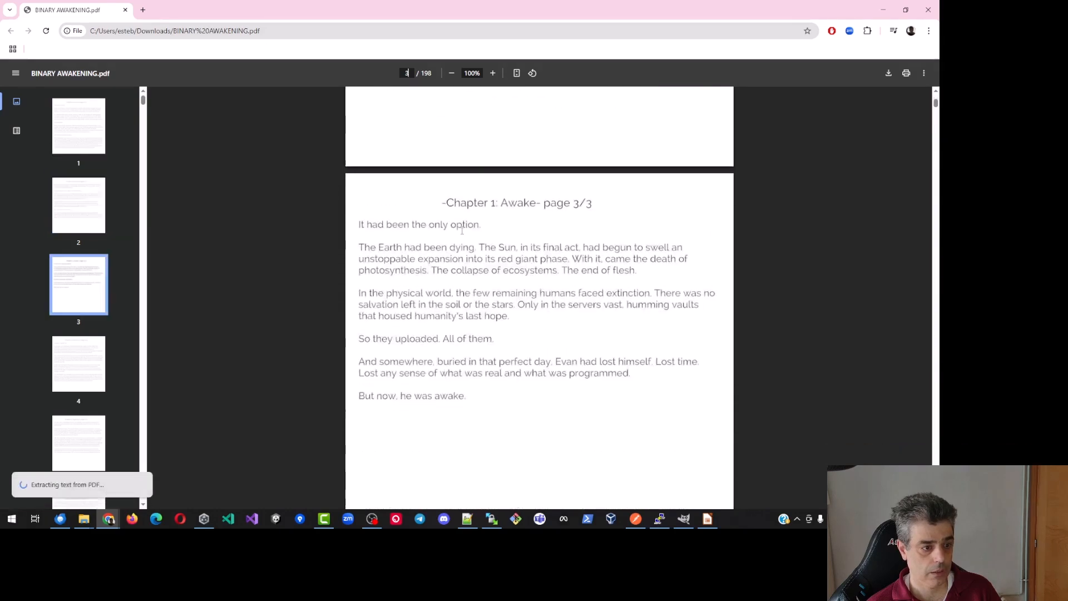
scroll(462, 229, "down", 10)
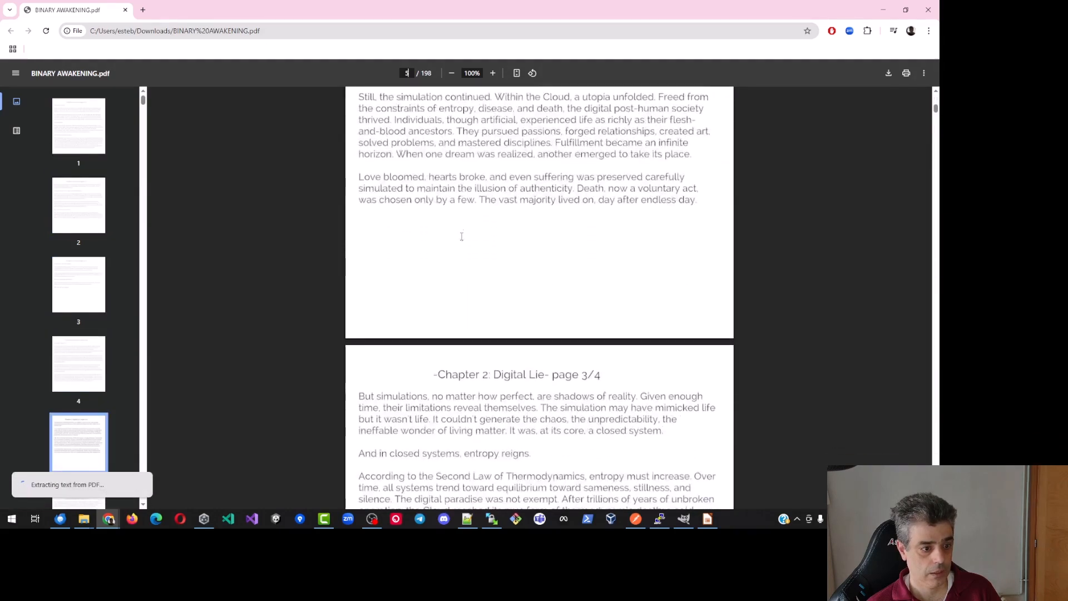
scroll(470, 235, "down", 12)
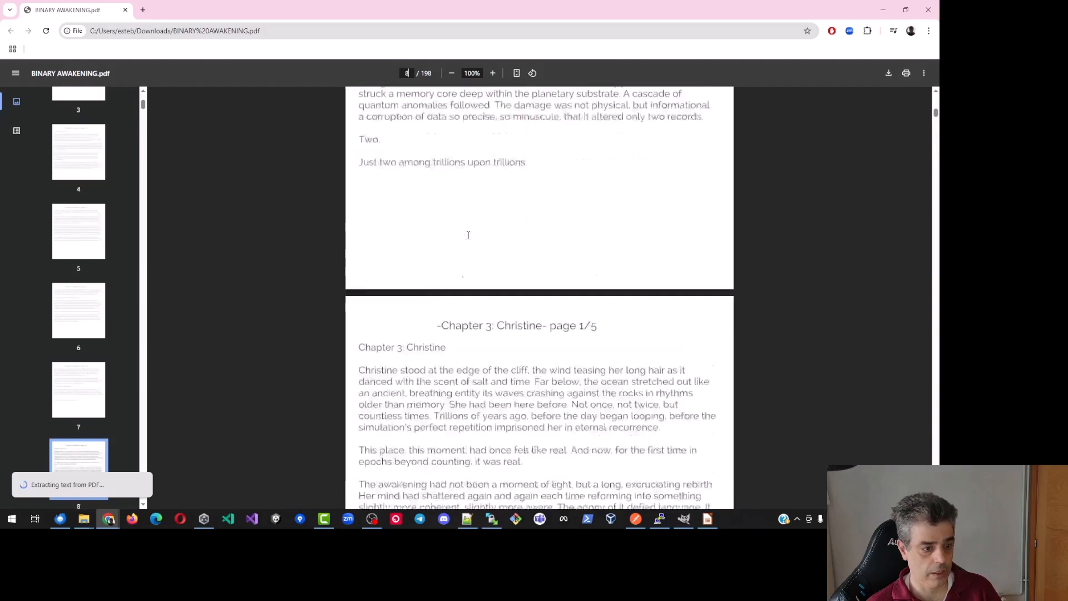
scroll(484, 226, "down", 15)
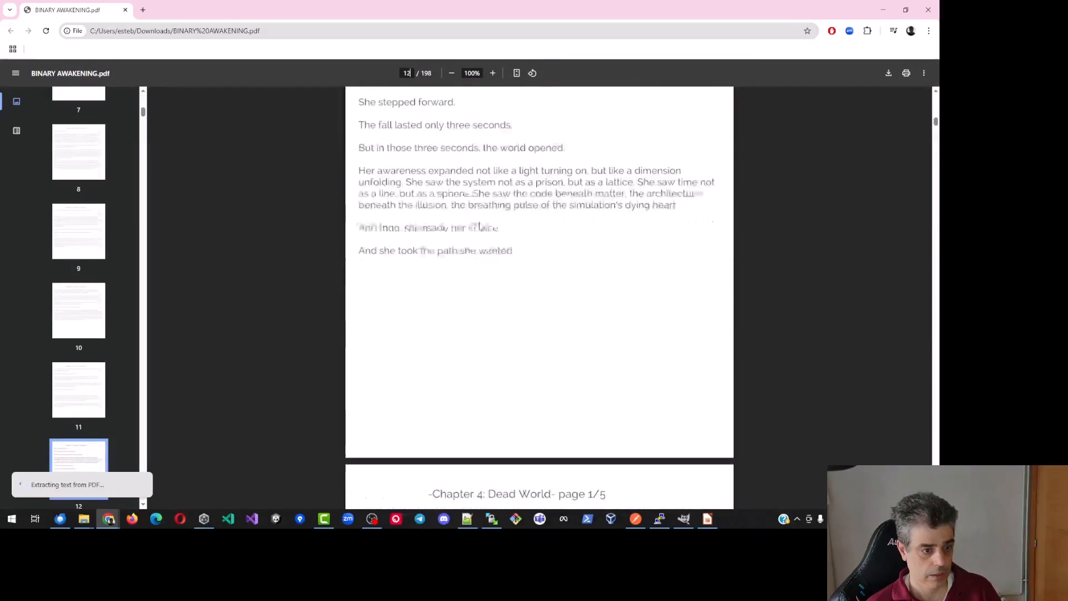
scroll(500, 210, "down", 6)
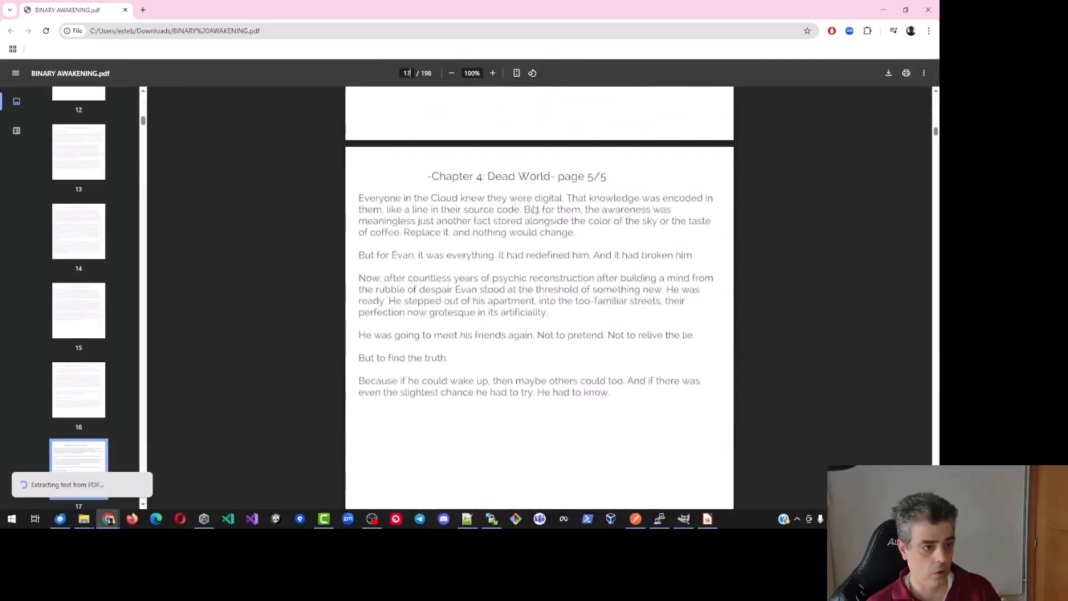
scroll(497, 210, "down", 15)
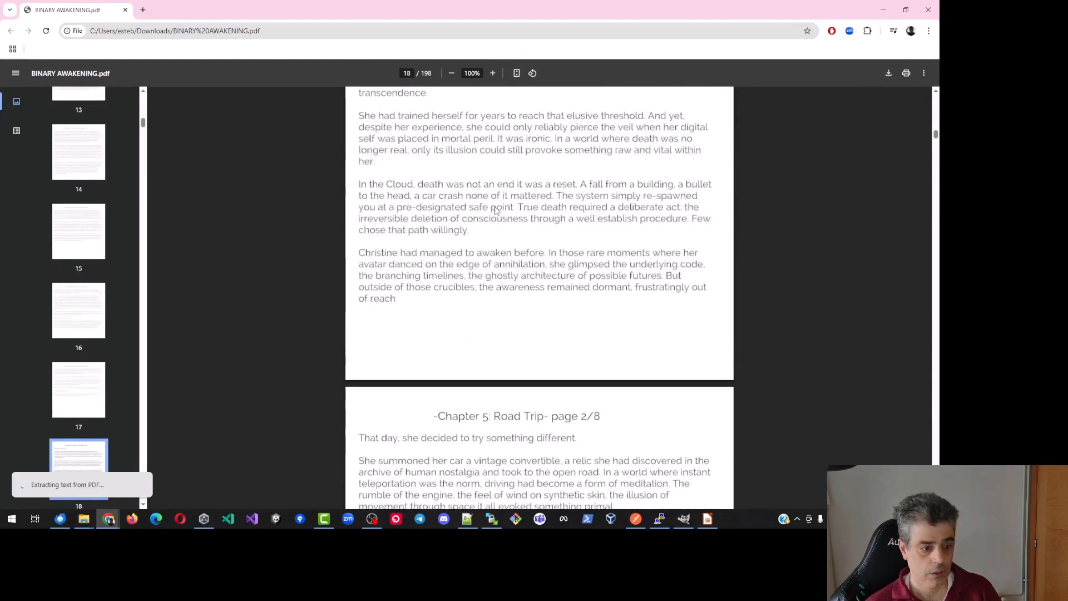
scroll(497, 216, "down", 10)
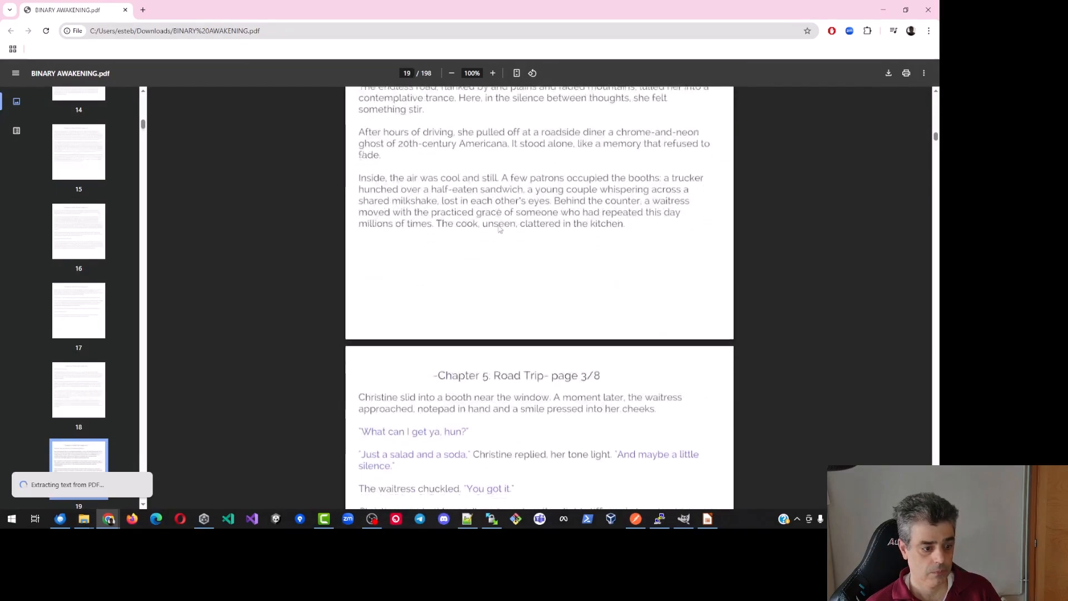